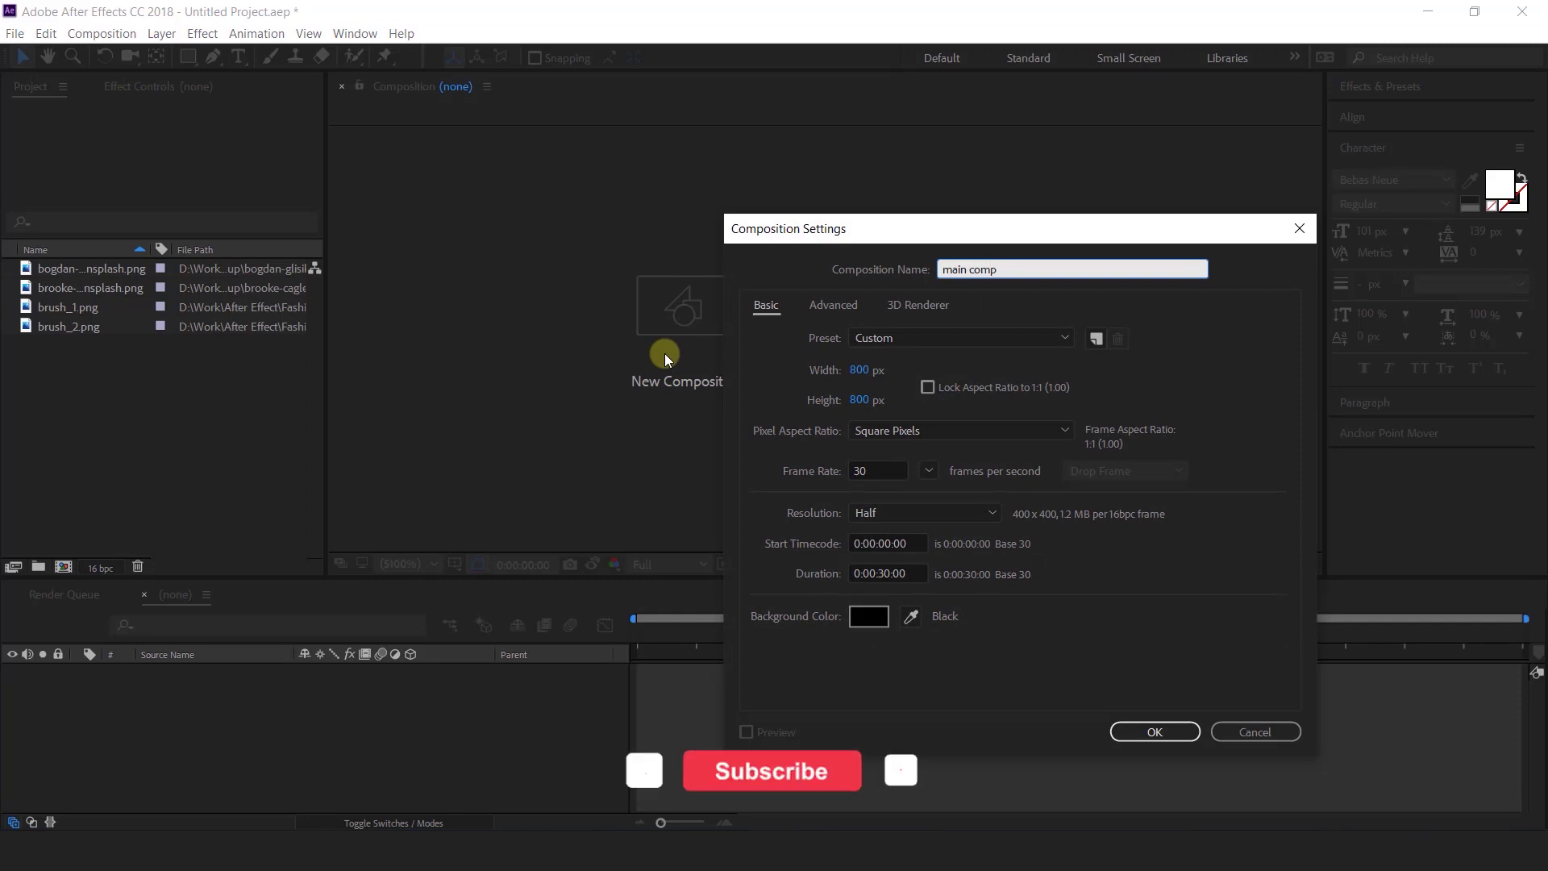
- Set the new "main comp" composition to 1920 px wide and 1080 px high, and create it
left_click(860, 368)
type("1920")
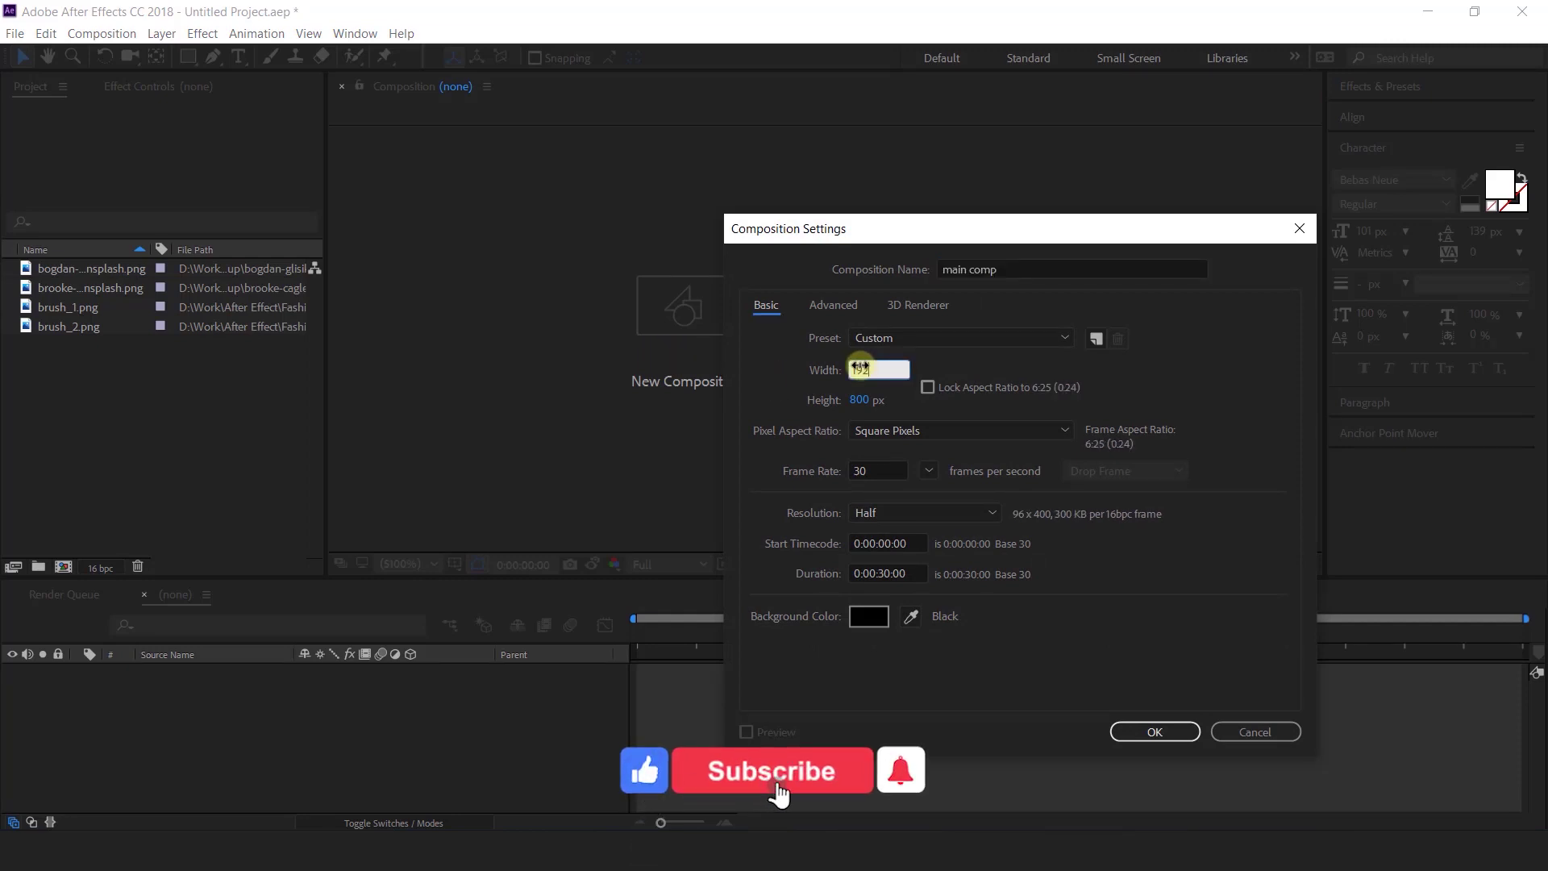
key("Tab")
type("1080")
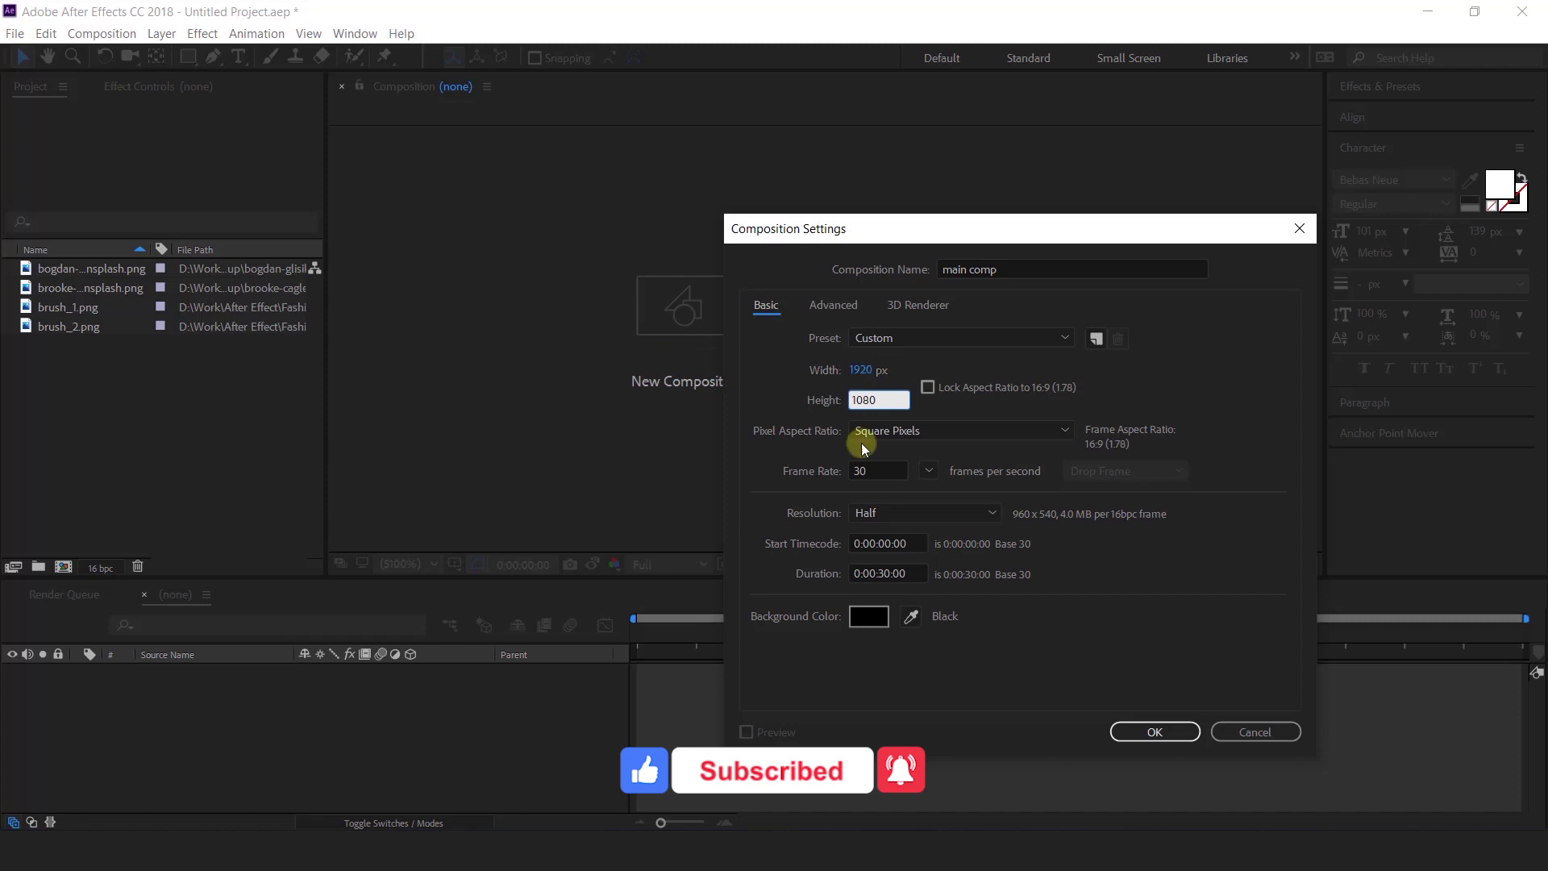
left_click(1155, 731)
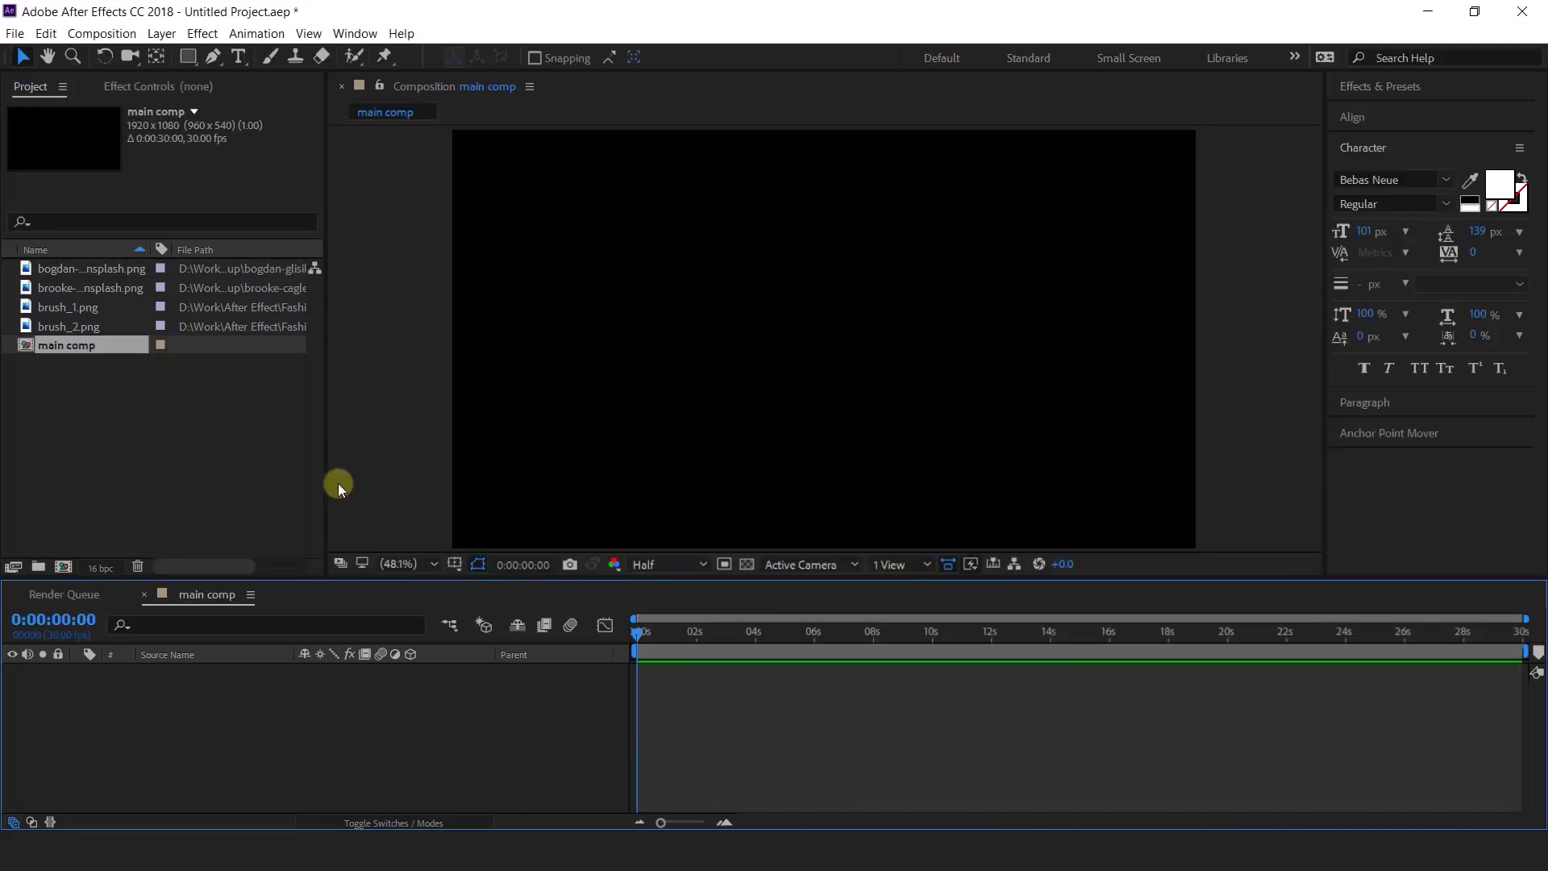
- Add brush_1.png to main comp, rotate it steeply and place it on the right side of the frame
left_click(137, 447)
left_click(67, 306)
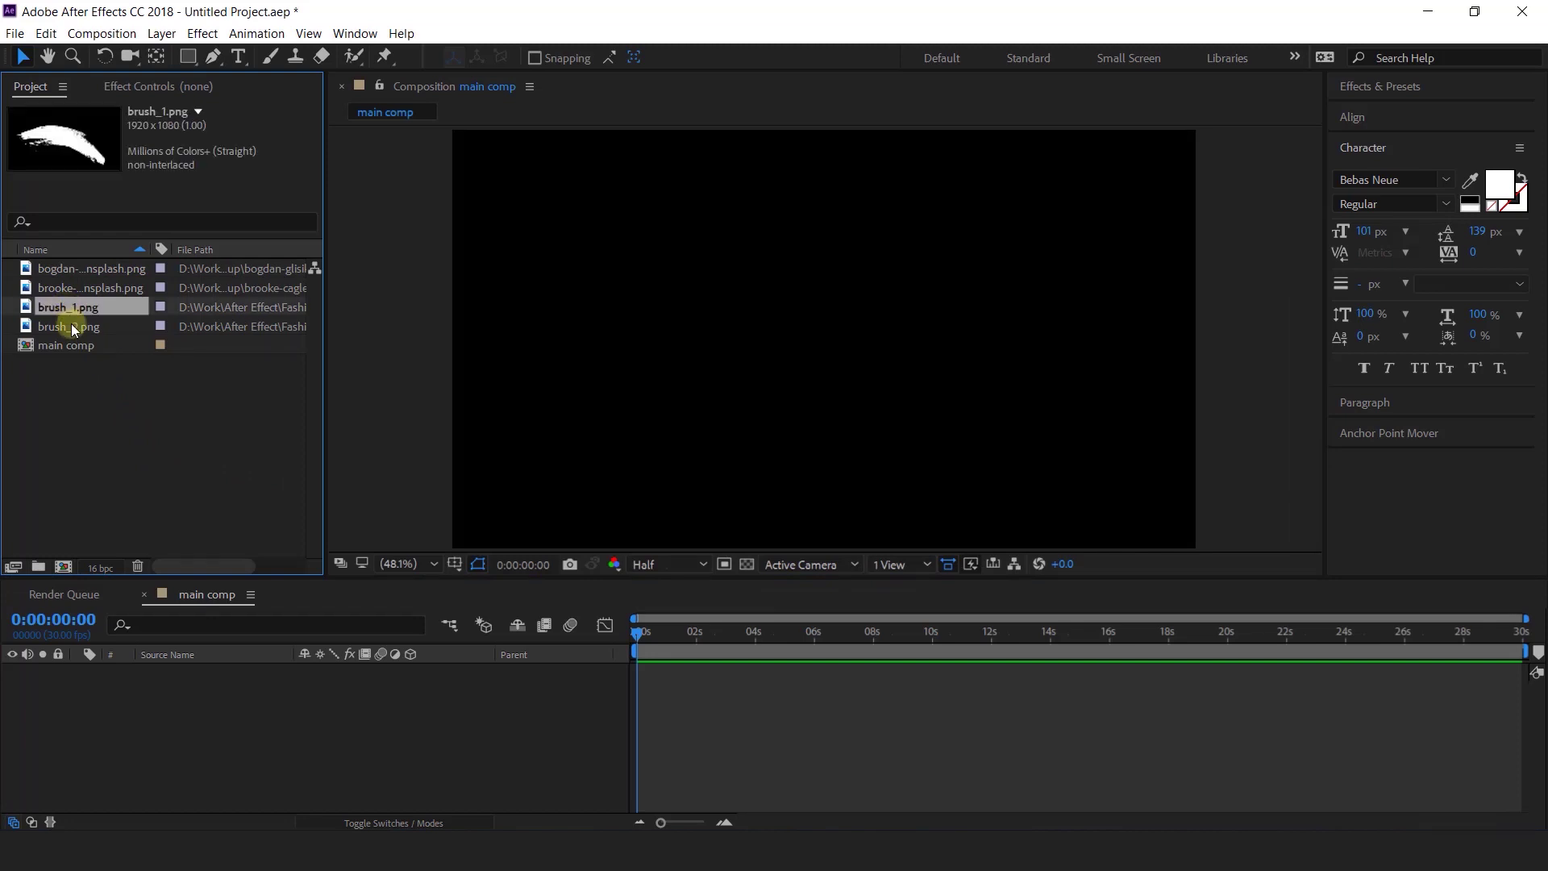
left_click(71, 324)
left_click(68, 308)
left_click_drag(45, 310, 304, 738)
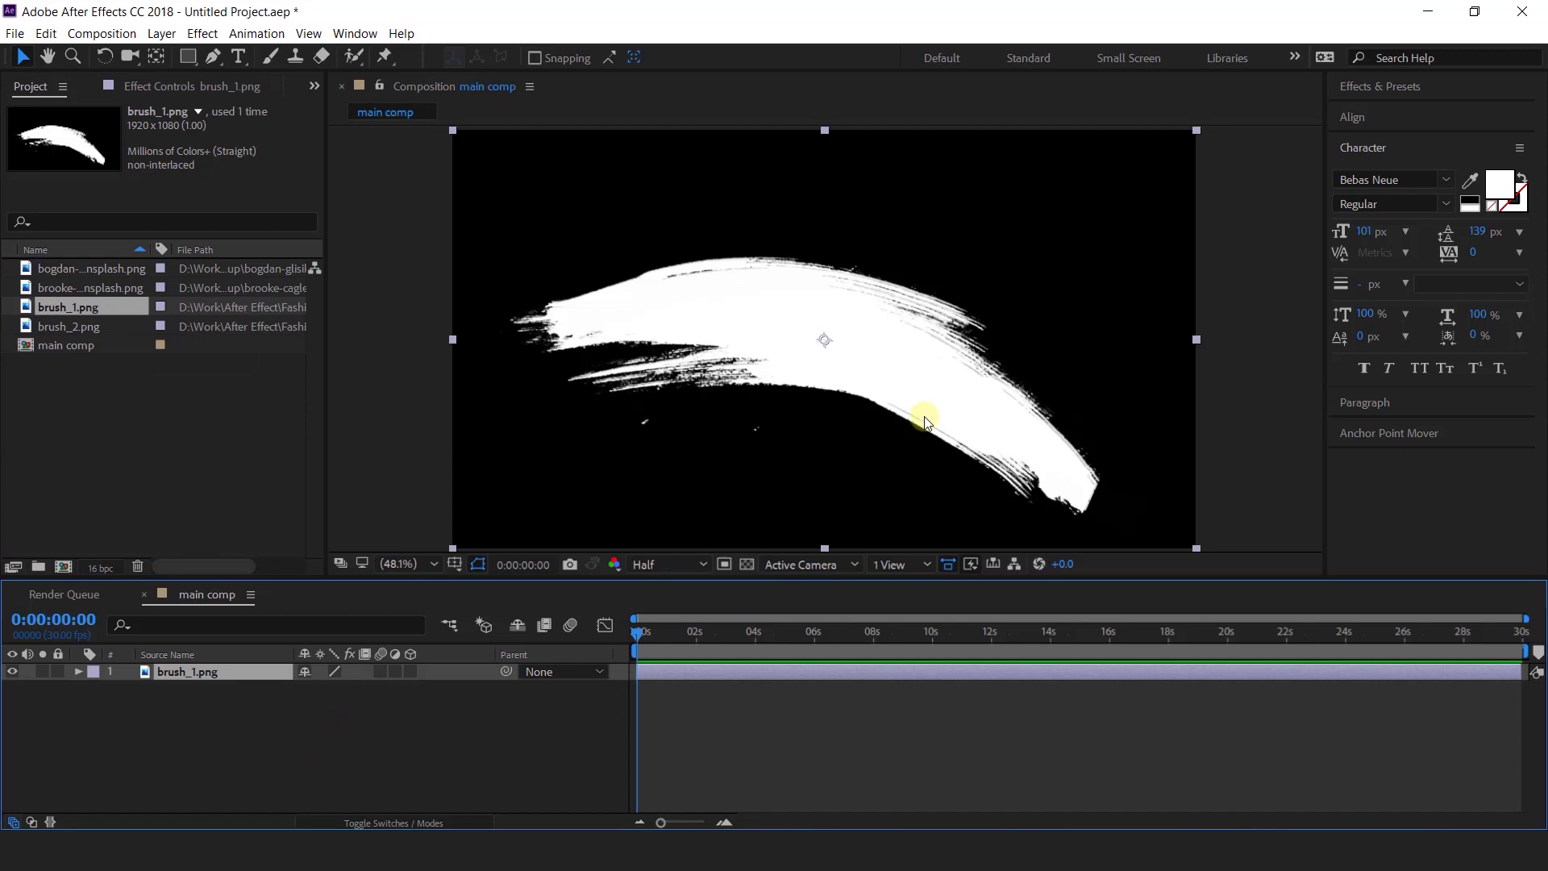
scroll(888, 357, "down", 2)
mouse_move(1018, 340)
left_mouse_down()
mouse_move(1045, 341)
mouse_move(809, 622)
mouse_move(864, 615)
mouse_move(824, 413)
mouse_move(930, 400)
mouse_move(901, 430)
mouse_move(932, 414)
left_mouse_up()
key("w")
key("v")
- Add brush_2.png below the brush_1.png layer, then rotate and move it so the strokes cross at the frame's lower right
mouse_move(55, 329)
left_mouse_down()
mouse_move(79, 324)
mouse_move(40, 334)
mouse_move(245, 682)
mouse_move(231, 663)
mouse_move(231, 681)
left_mouse_up()
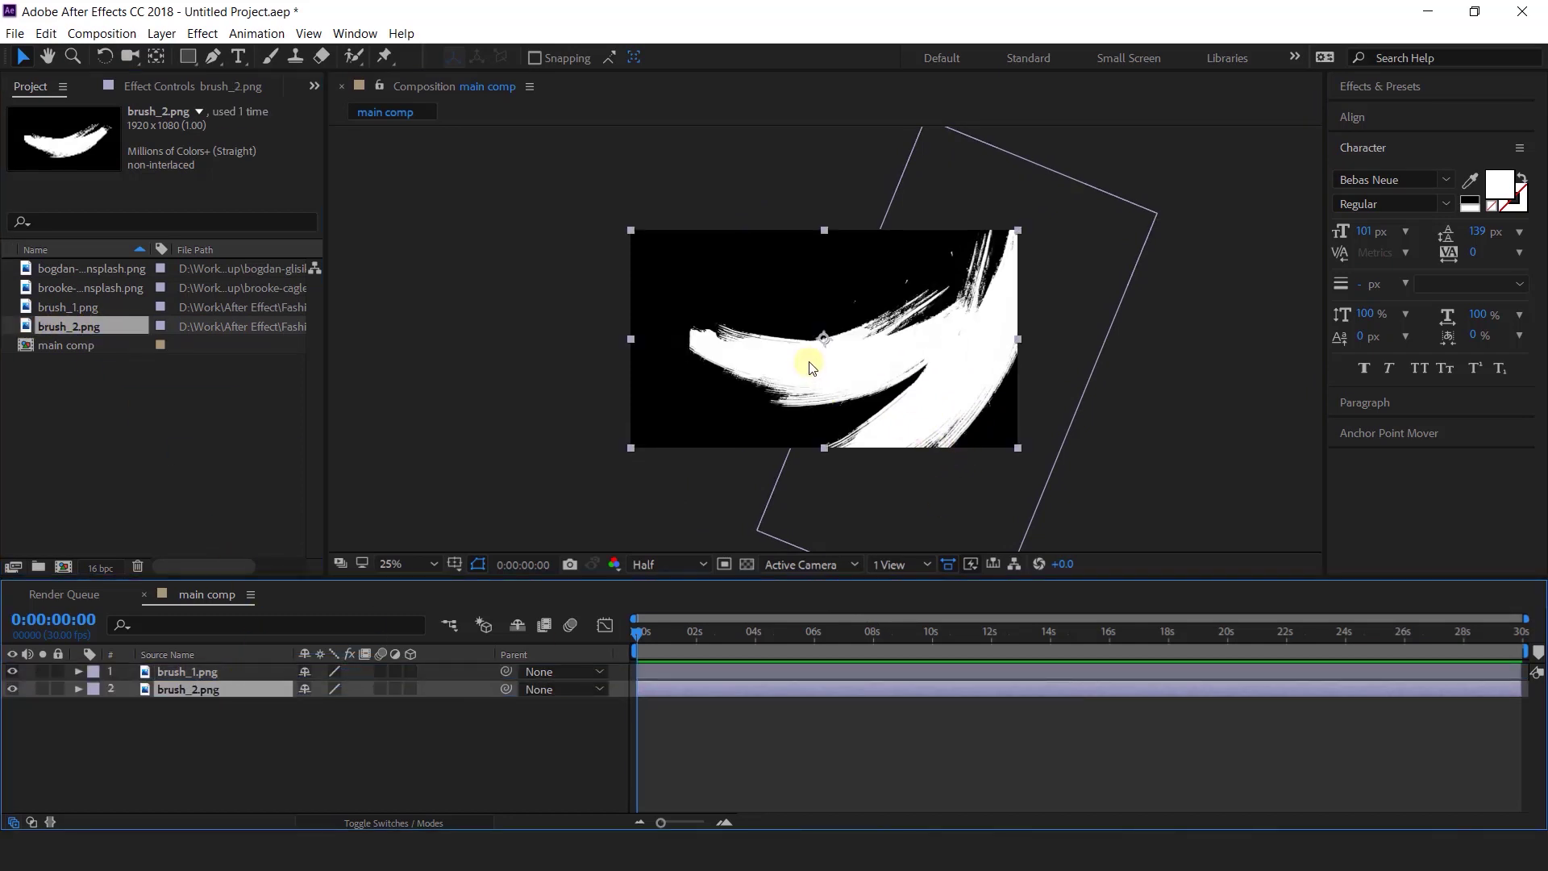
key("w")
mouse_move(655, 306)
left_mouse_down()
mouse_move(1274, 378)
mouse_move(1266, 352)
left_mouse_up()
key("v")
left_click_drag(779, 340, 865, 393)
key("w")
left_click_drag(1113, 392, 1158, 518)
key("v")
left_click_drag(992, 391, 1008, 403)
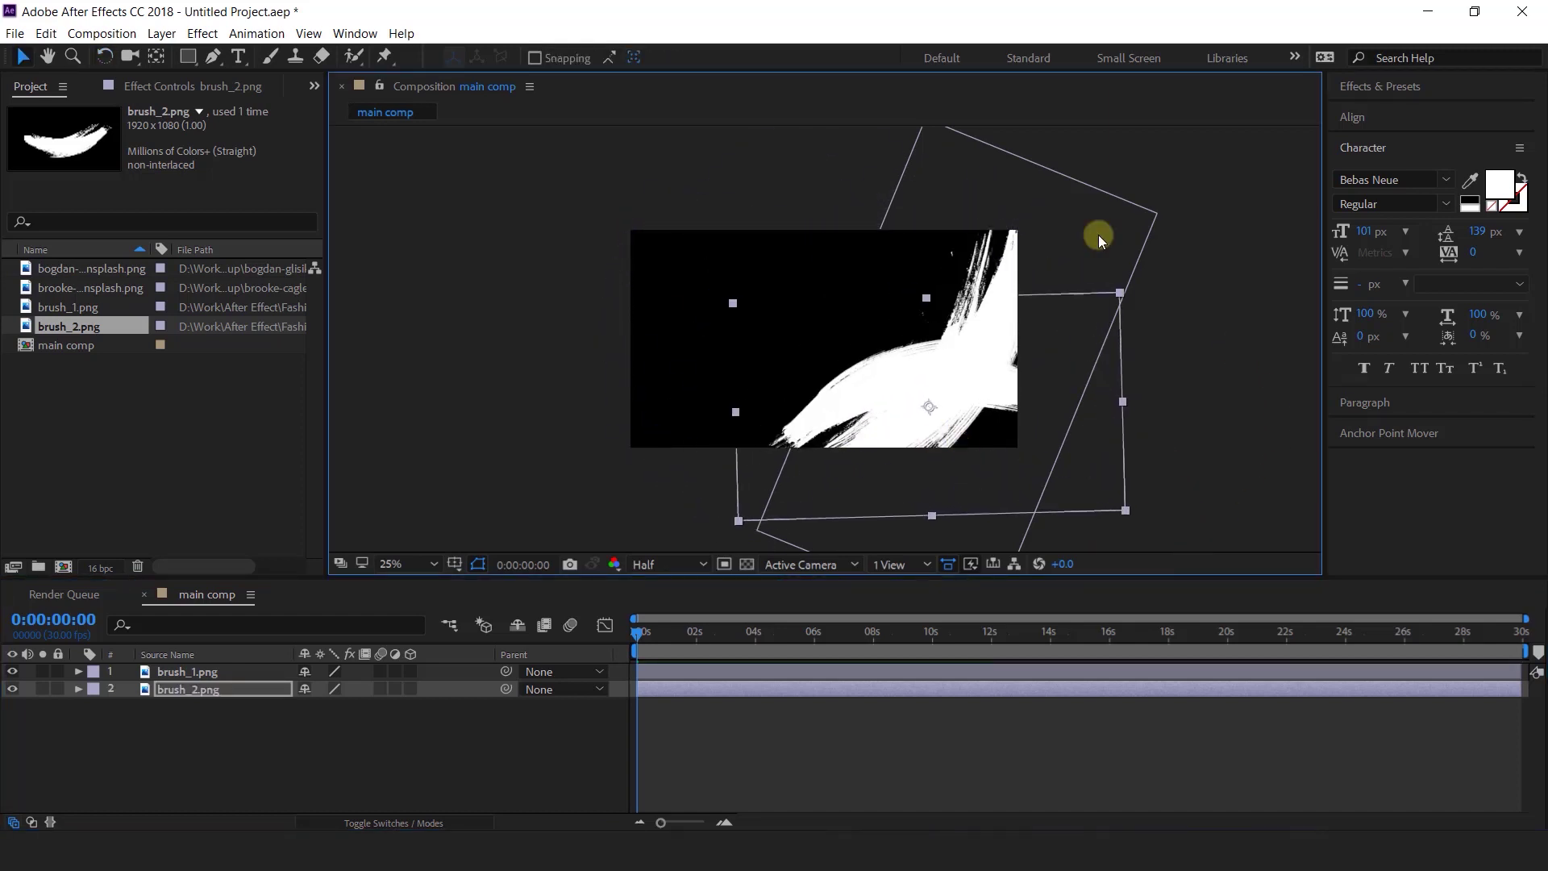
- Fine-tune the rotation and position of the two brush strokes so brush_1.png stands more upright across brush_2.png
left_click(1100, 245)
key("w")
left_click_drag(1158, 229, 1115, 184)
mouse_move(1099, 425)
left_mouse_down()
mouse_move(1109, 460)
mouse_move(1161, 487)
left_mouse_up()
key("v")
left_click_drag(1078, 200, 1058, 217)
left_click(1223, 245)
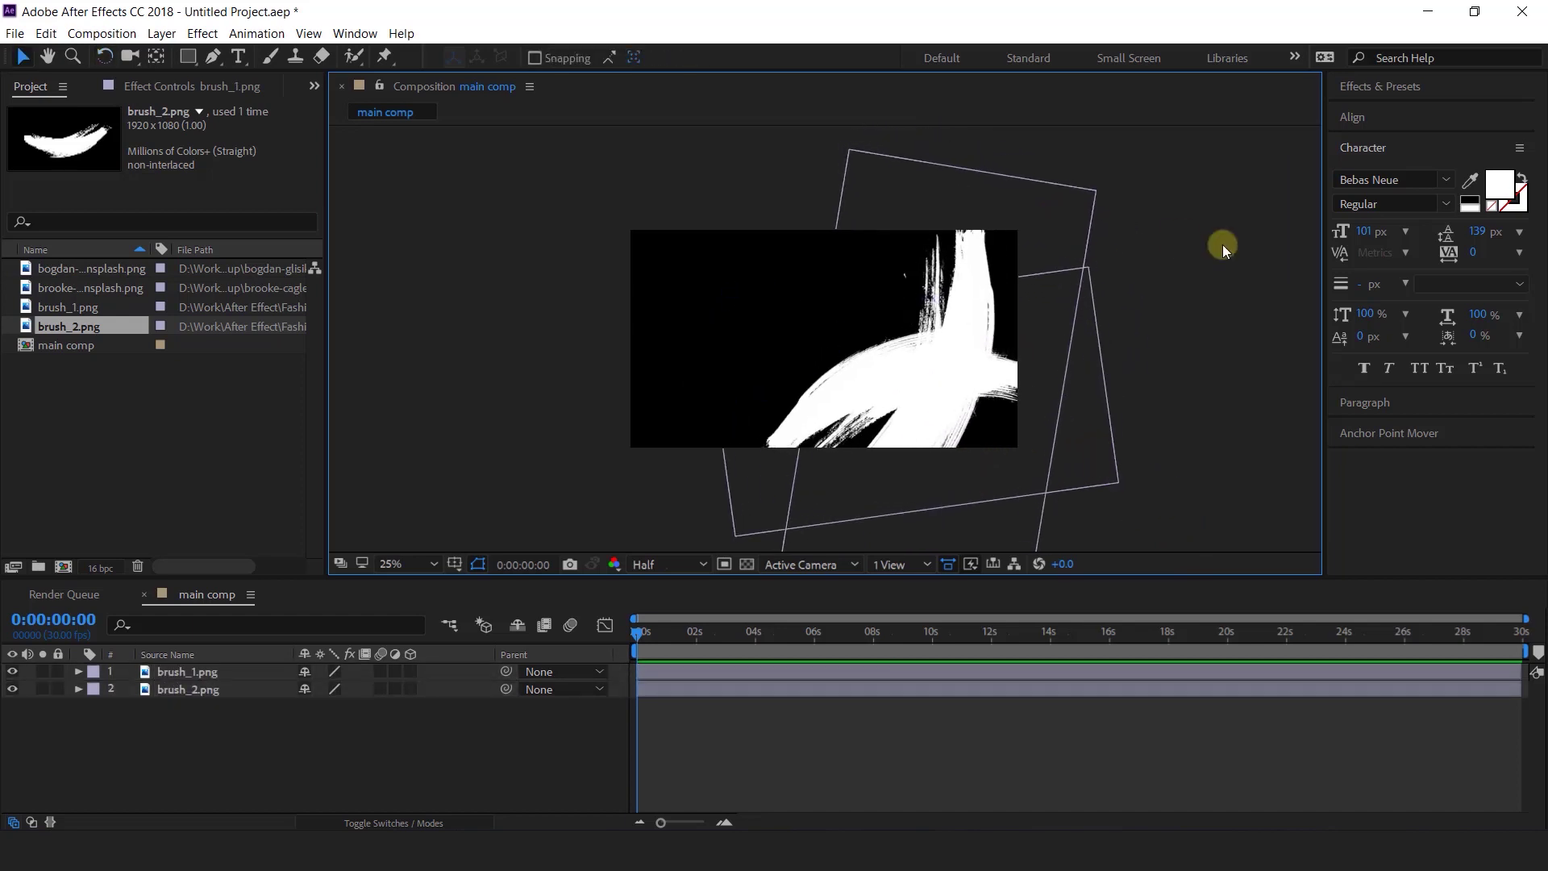
- Create a composition named "image placeholder_1" with a width of 400 px and a height of 1200 px
left_click(442, 742)
left_click(187, 453)
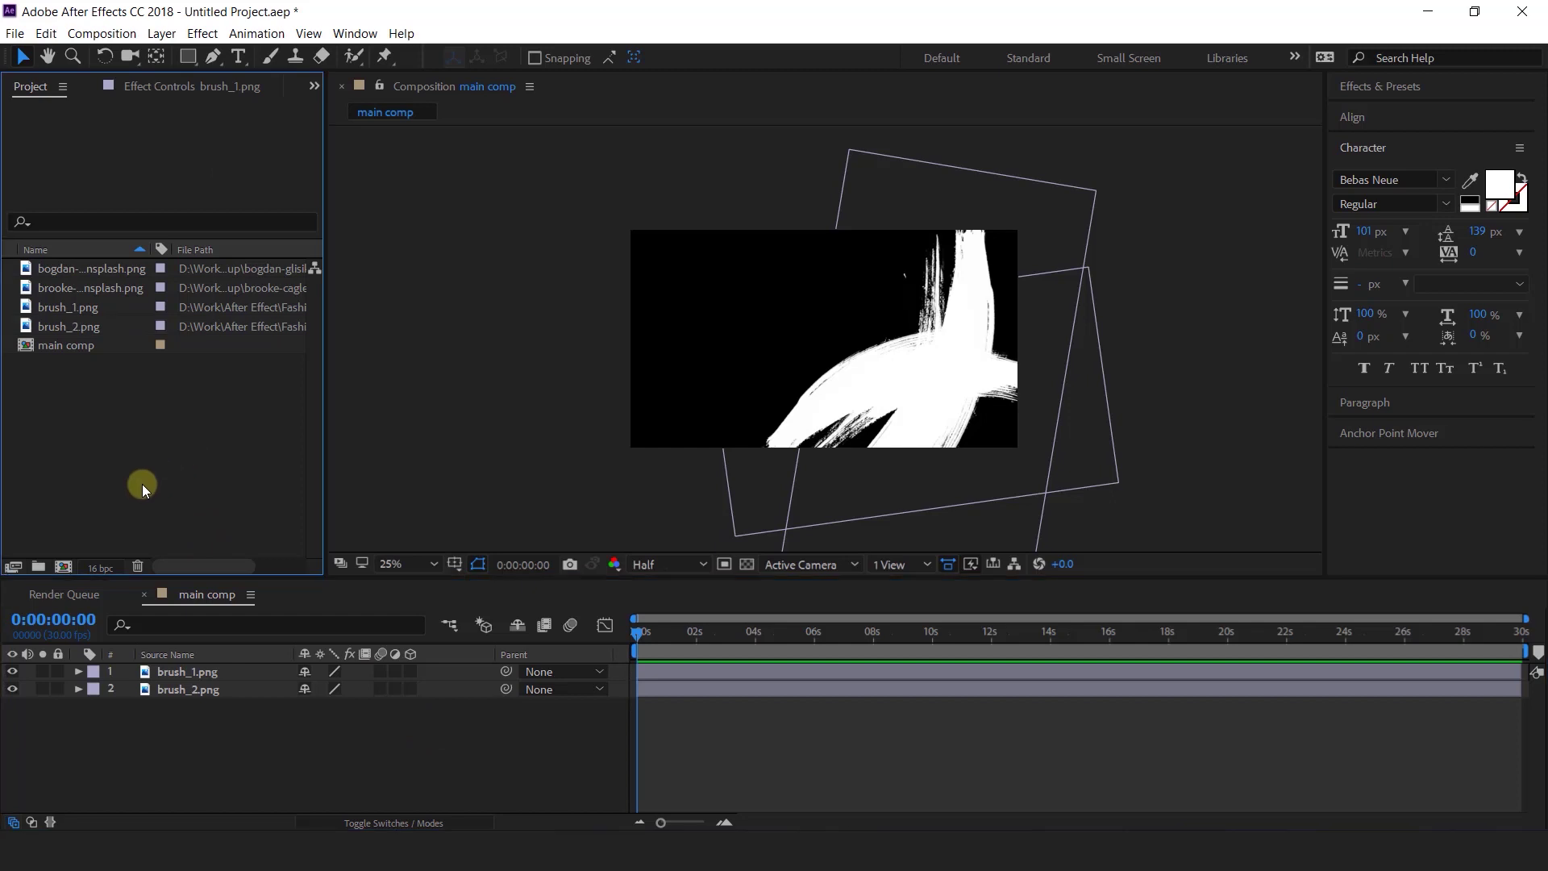
left_click(64, 567)
left_click_drag(1150, 240, 1020, 196)
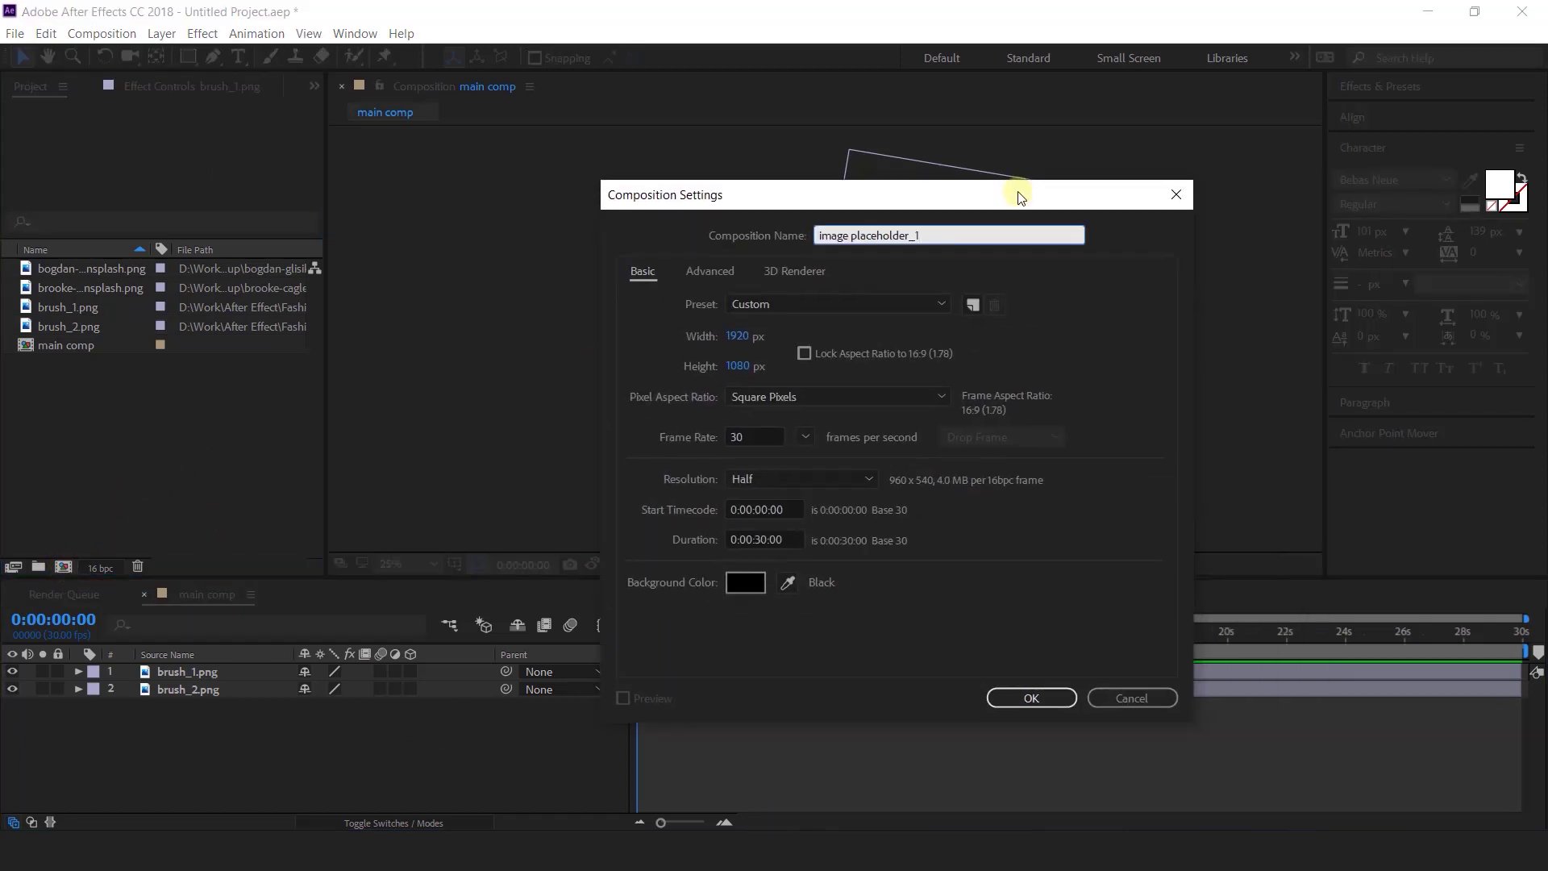
left_click(745, 338)
type("400")
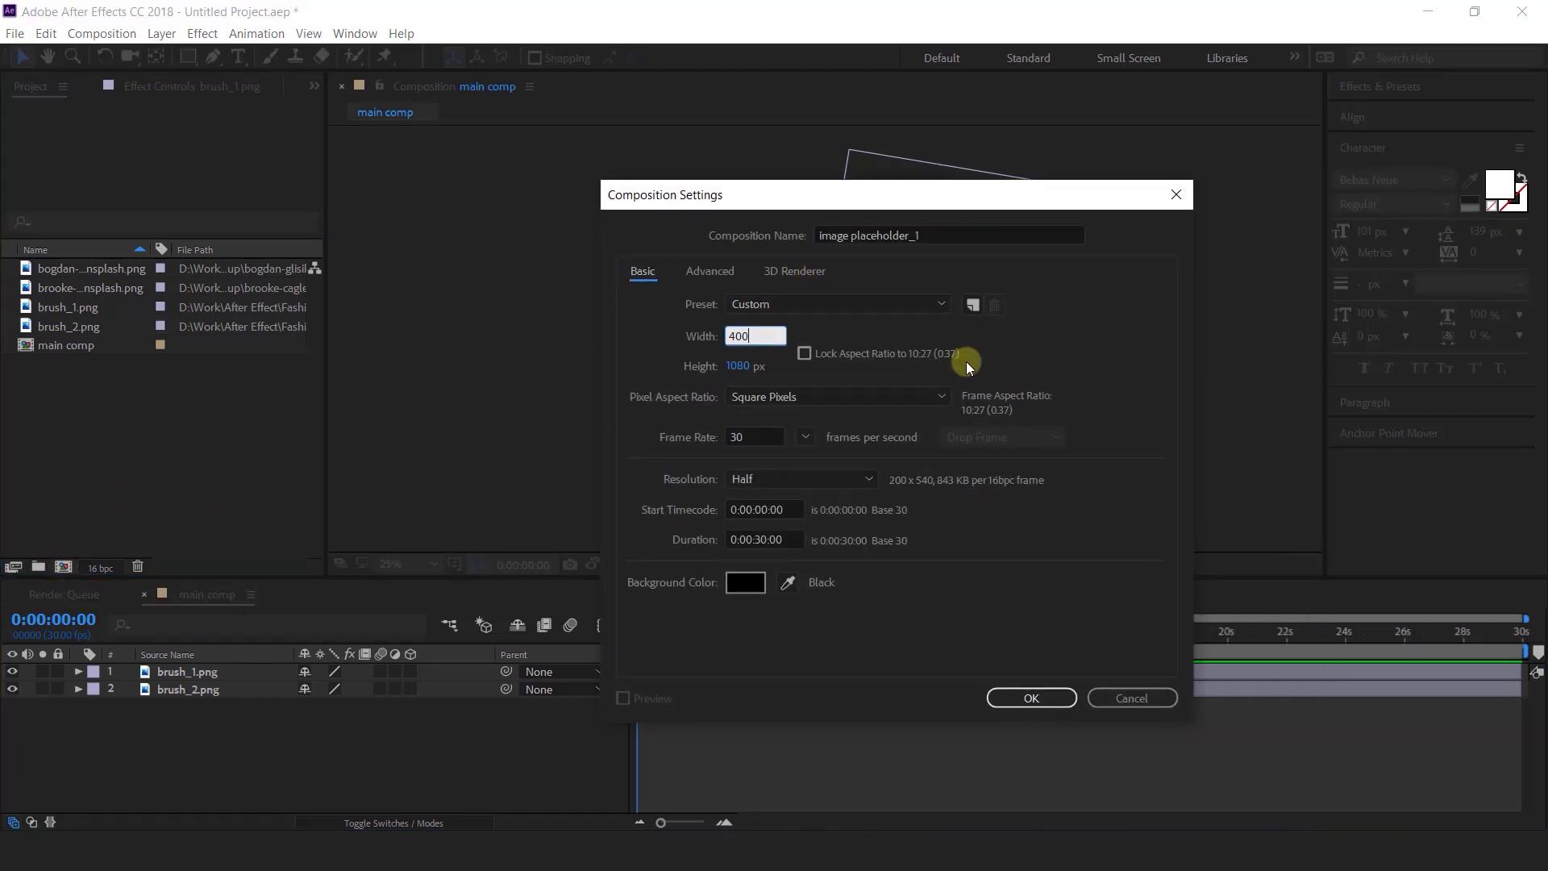
key("Tab")
type("1200")
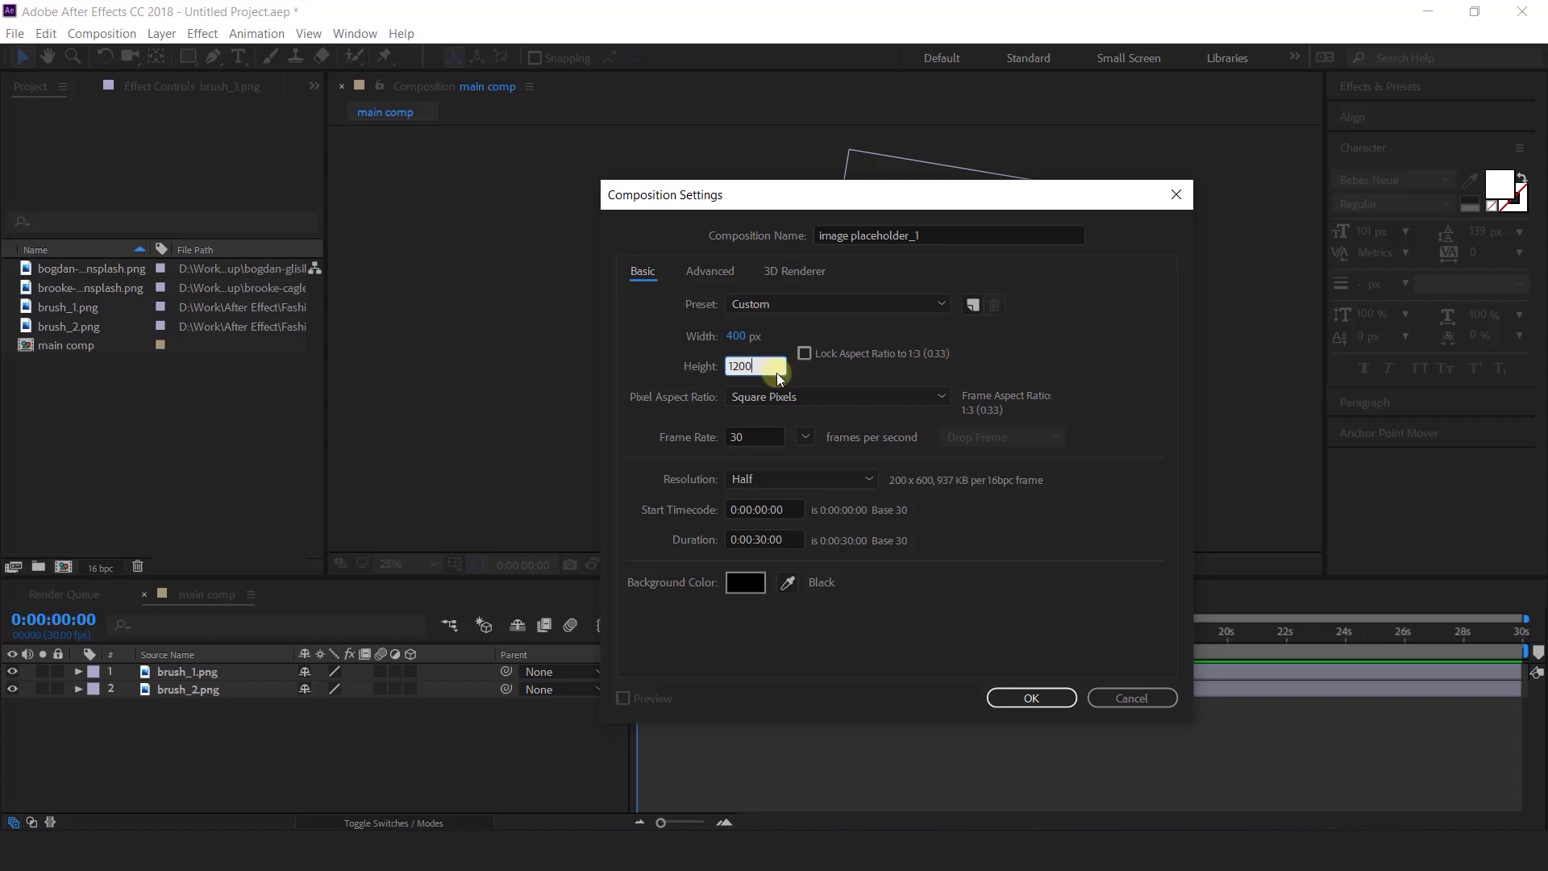
left_click(1122, 346)
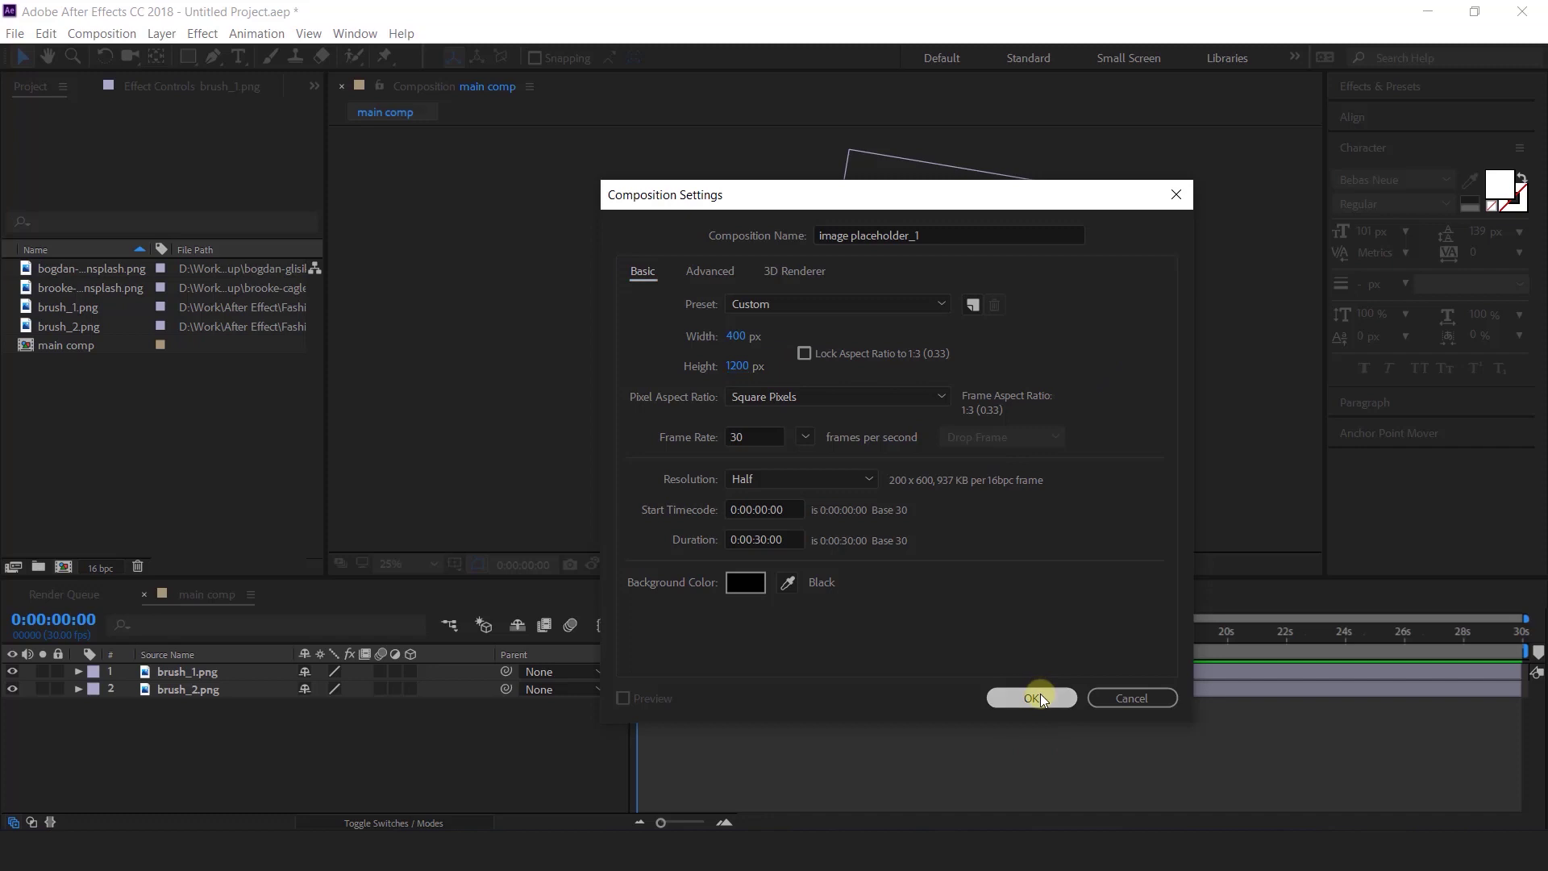
left_click(1038, 692)
scroll(824, 295, "up", 2)
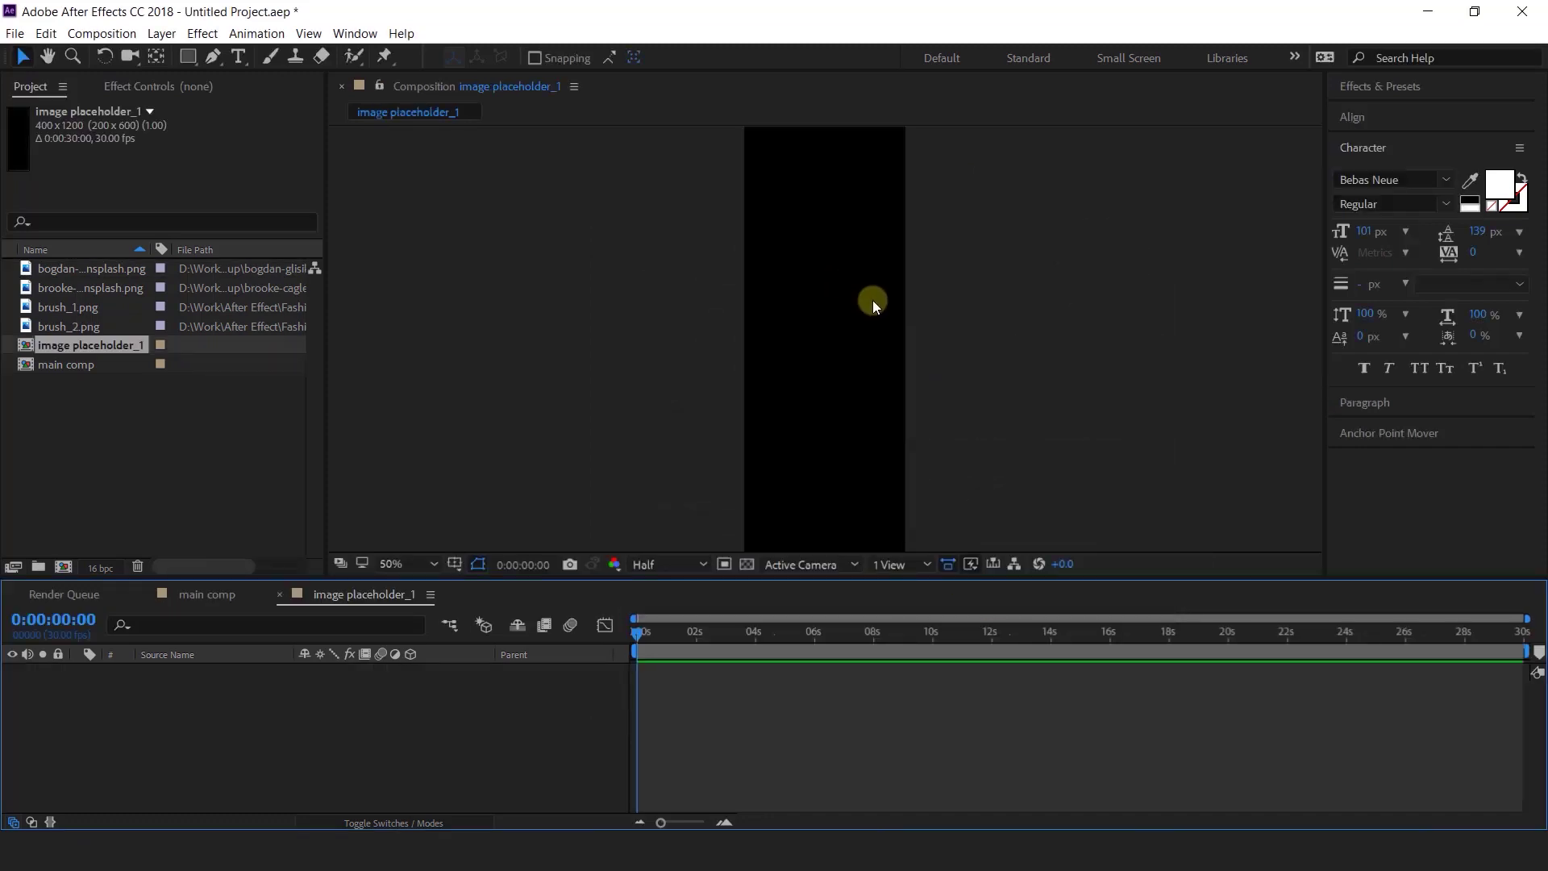
- Change the width of the image placeholder_1 composition to 800 px
left_click(102, 33)
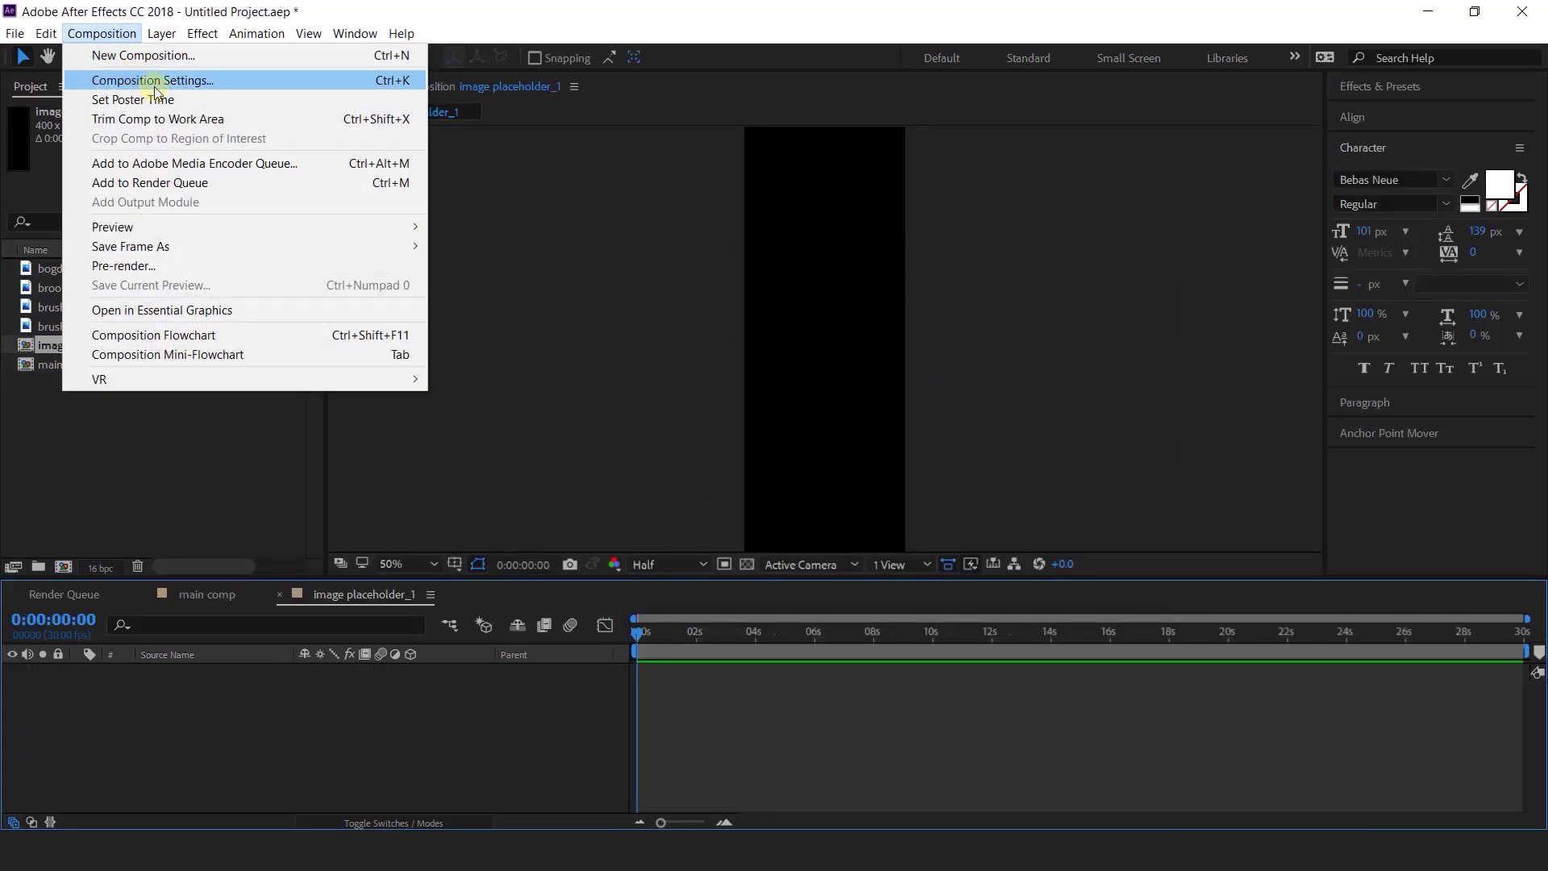
left_click(145, 77)
left_click(735, 337)
type("800")
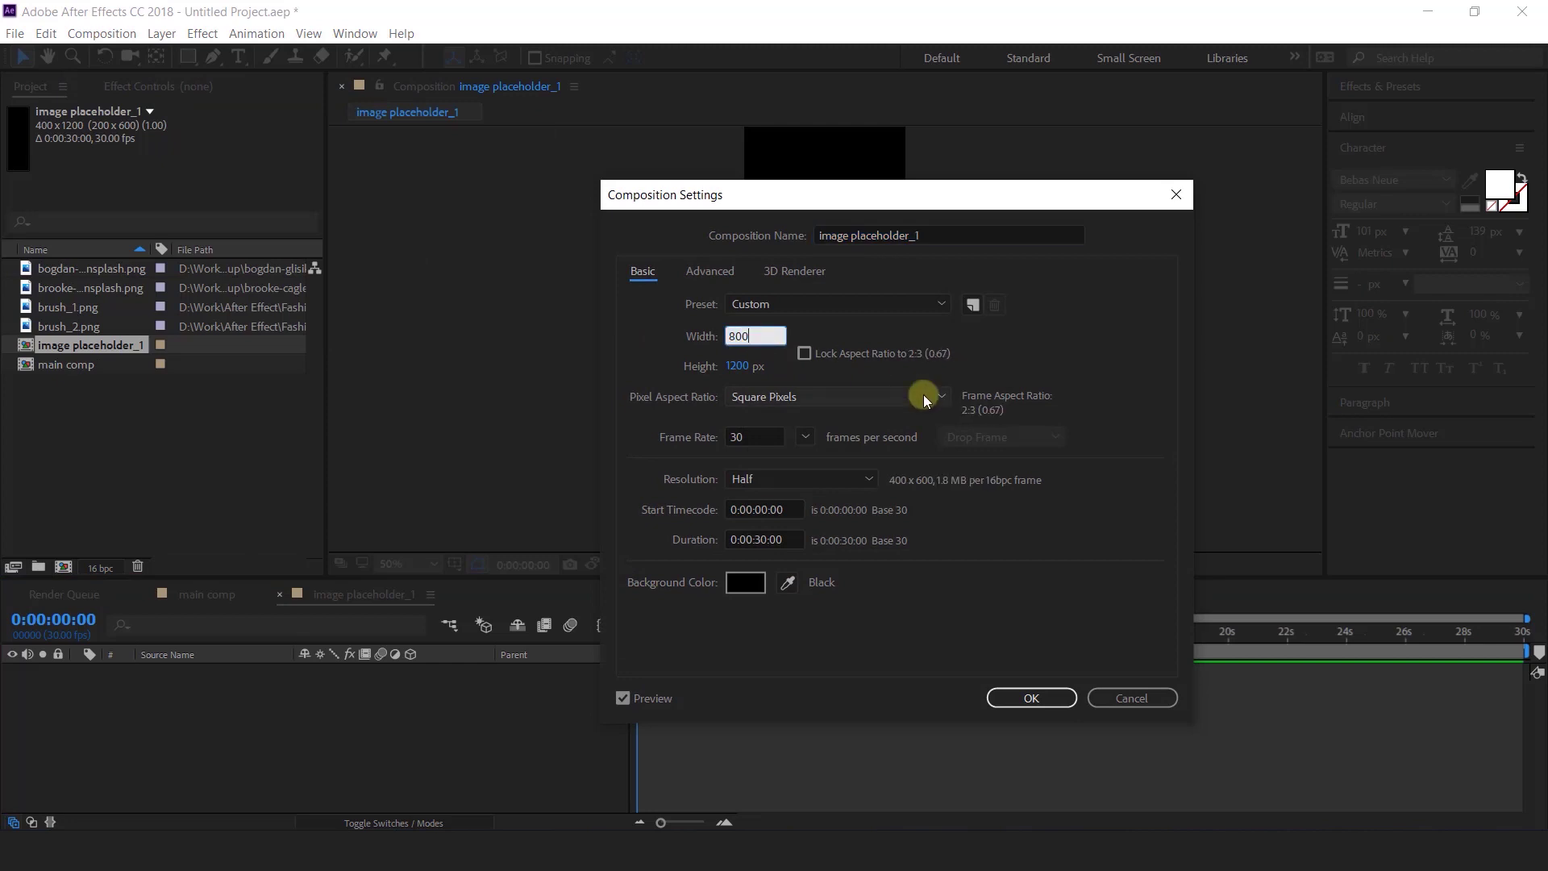
key("Return")
scroll(887, 362, "down", 2)
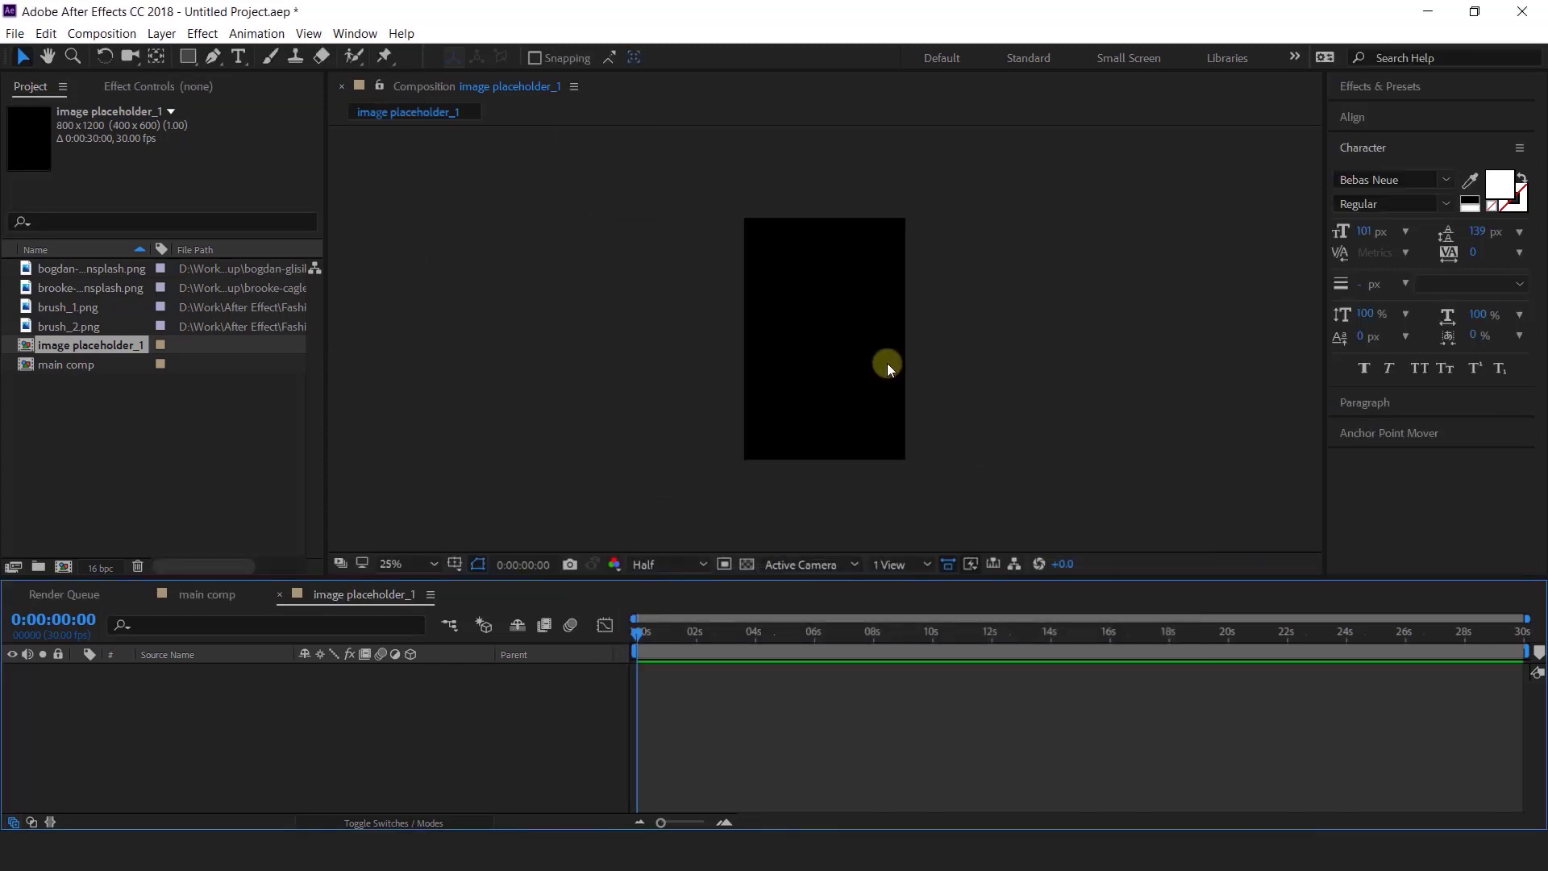
- Add the photo of the woman in the Levi's shirt to image placeholder_1 and scale it down to fit the frame
left_click(74, 274)
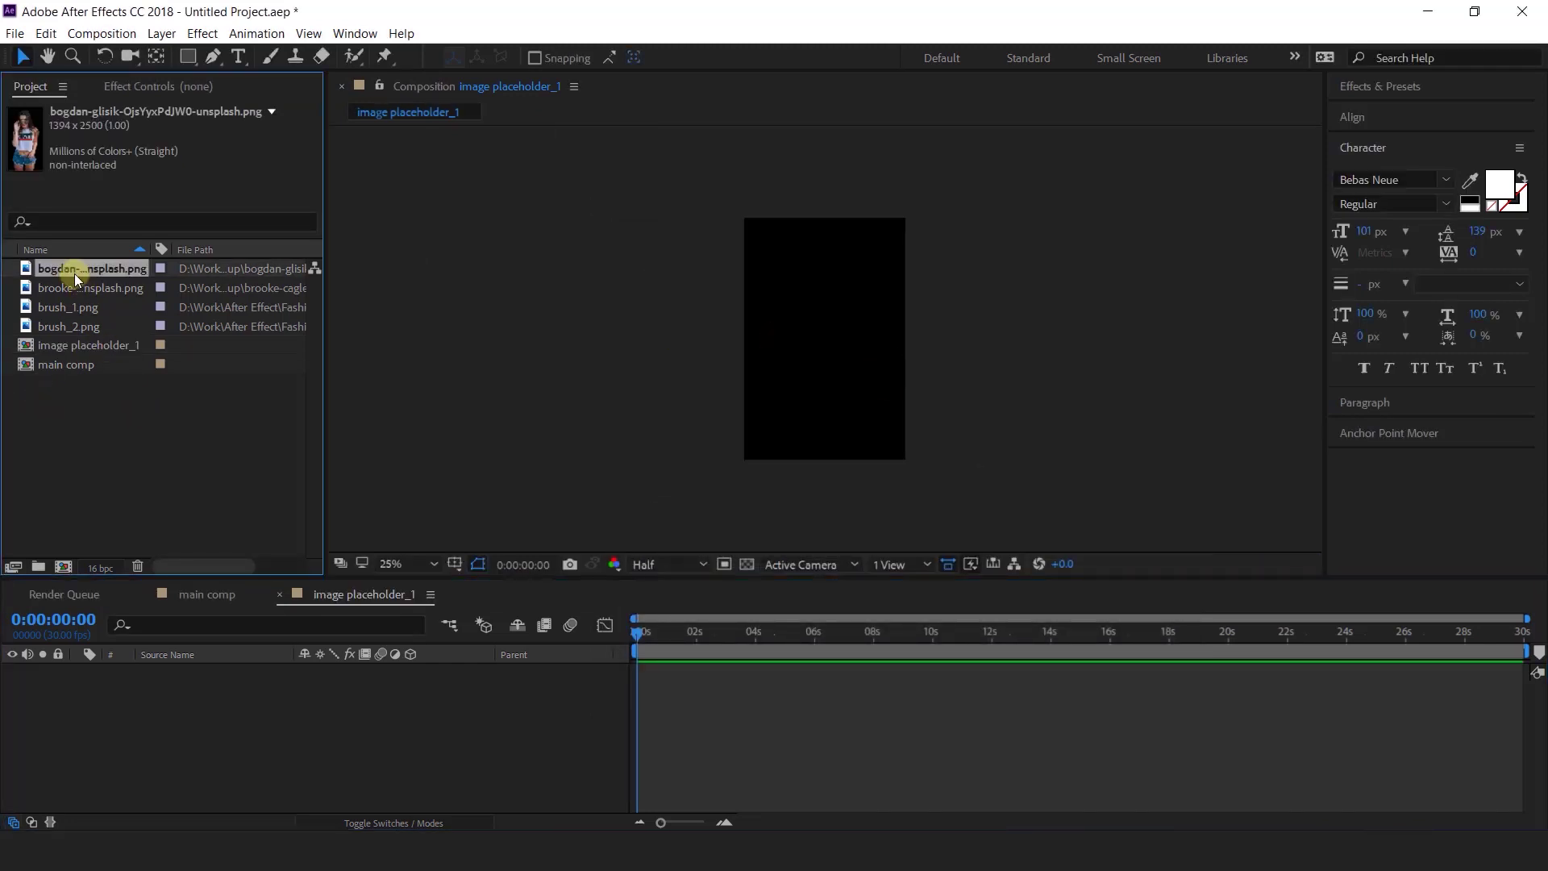
left_click_drag(27, 269, 257, 707)
left_click_drag(966, 337, 902, 326)
left_click(466, 752)
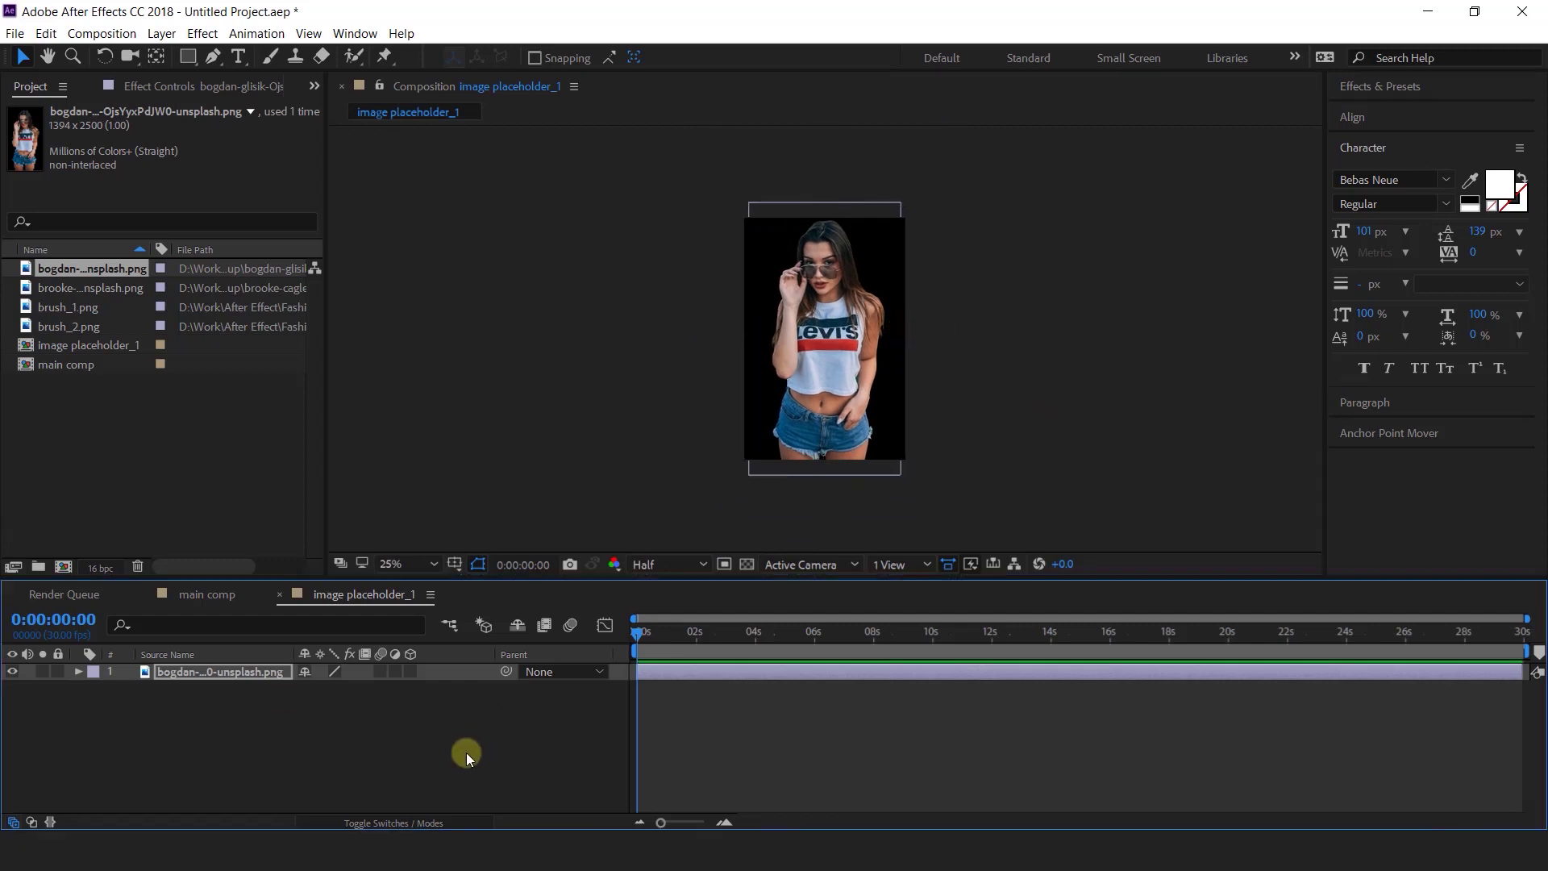
- Add image placeholder_1 to main comp as the top layer and move it over the brush strokes on the right
left_click(207, 595)
left_click(77, 367)
left_click(22, 347)
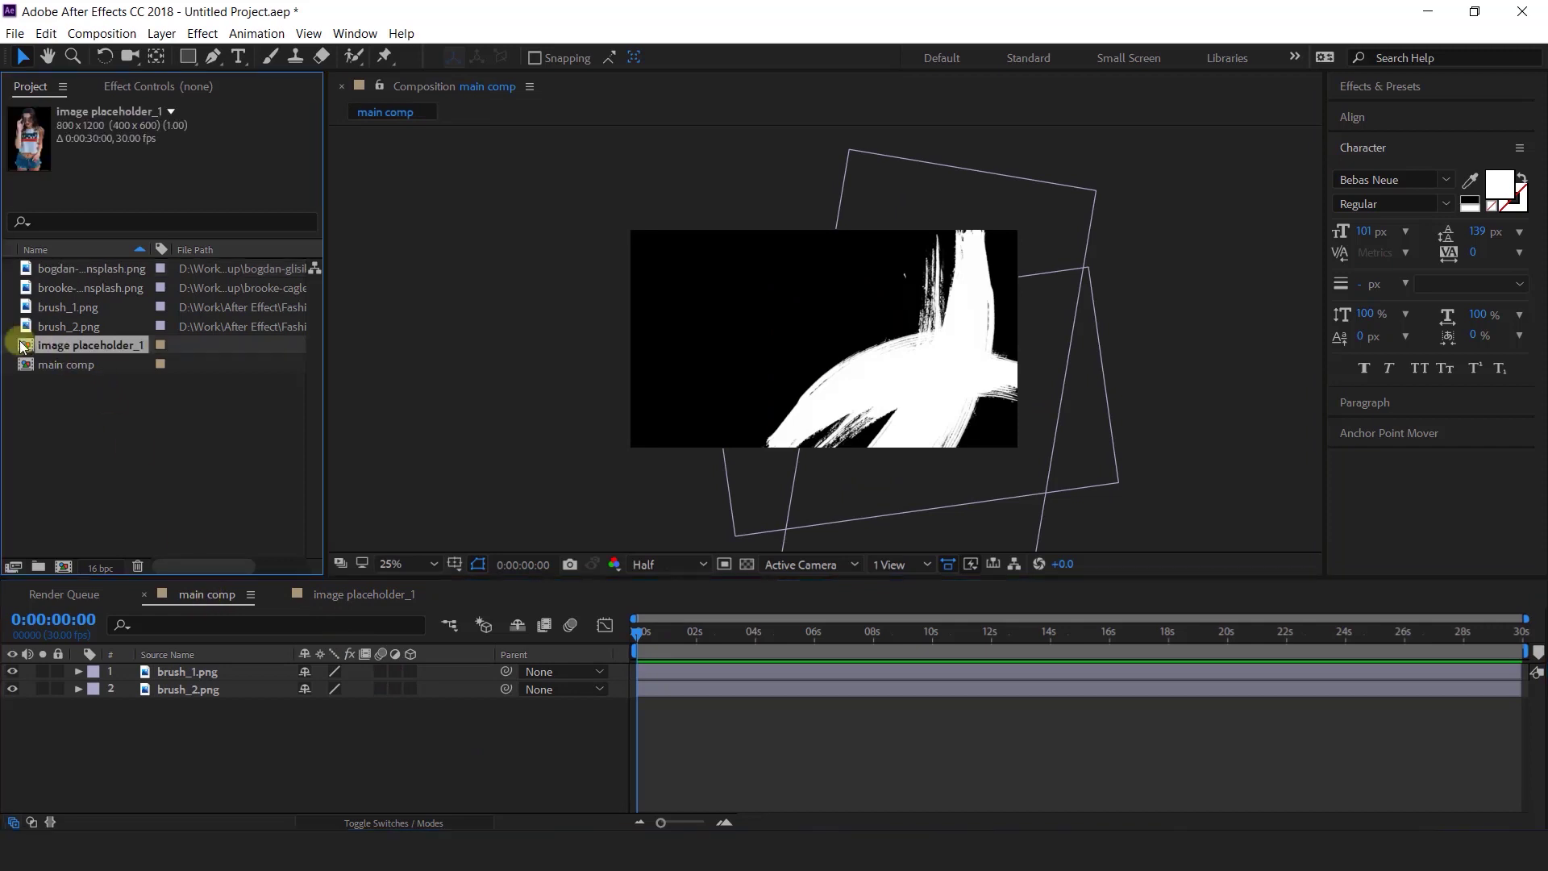
left_click_drag(26, 349, 185, 663)
left_click_drag(811, 371, 974, 359)
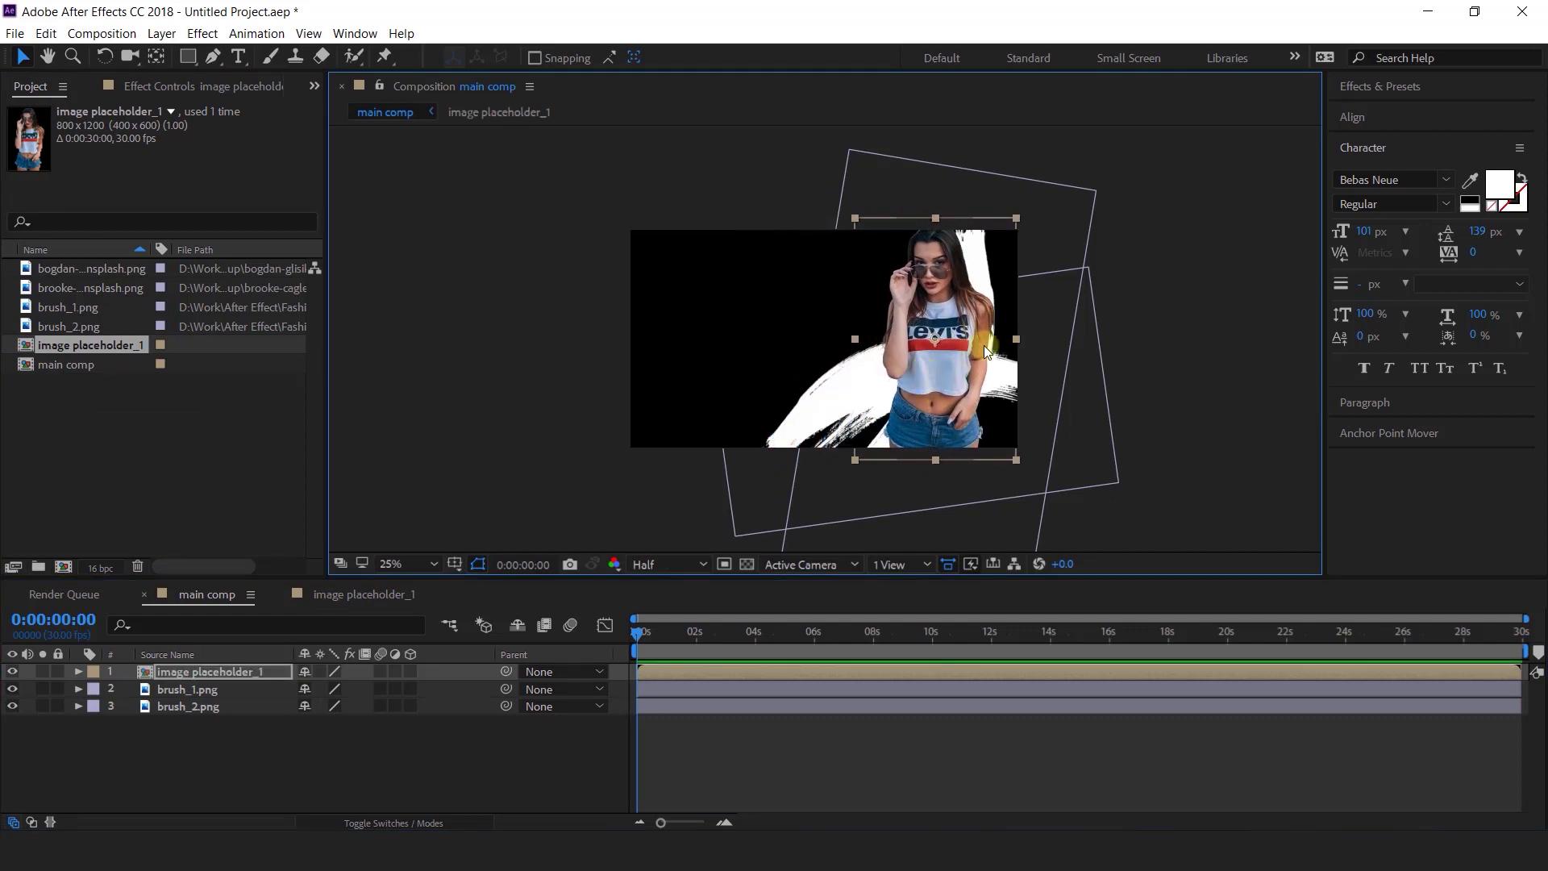
- Scale the image placeholder_1 layer to 80% and align it with the bottom of the frame over the brush strokes
key("s")
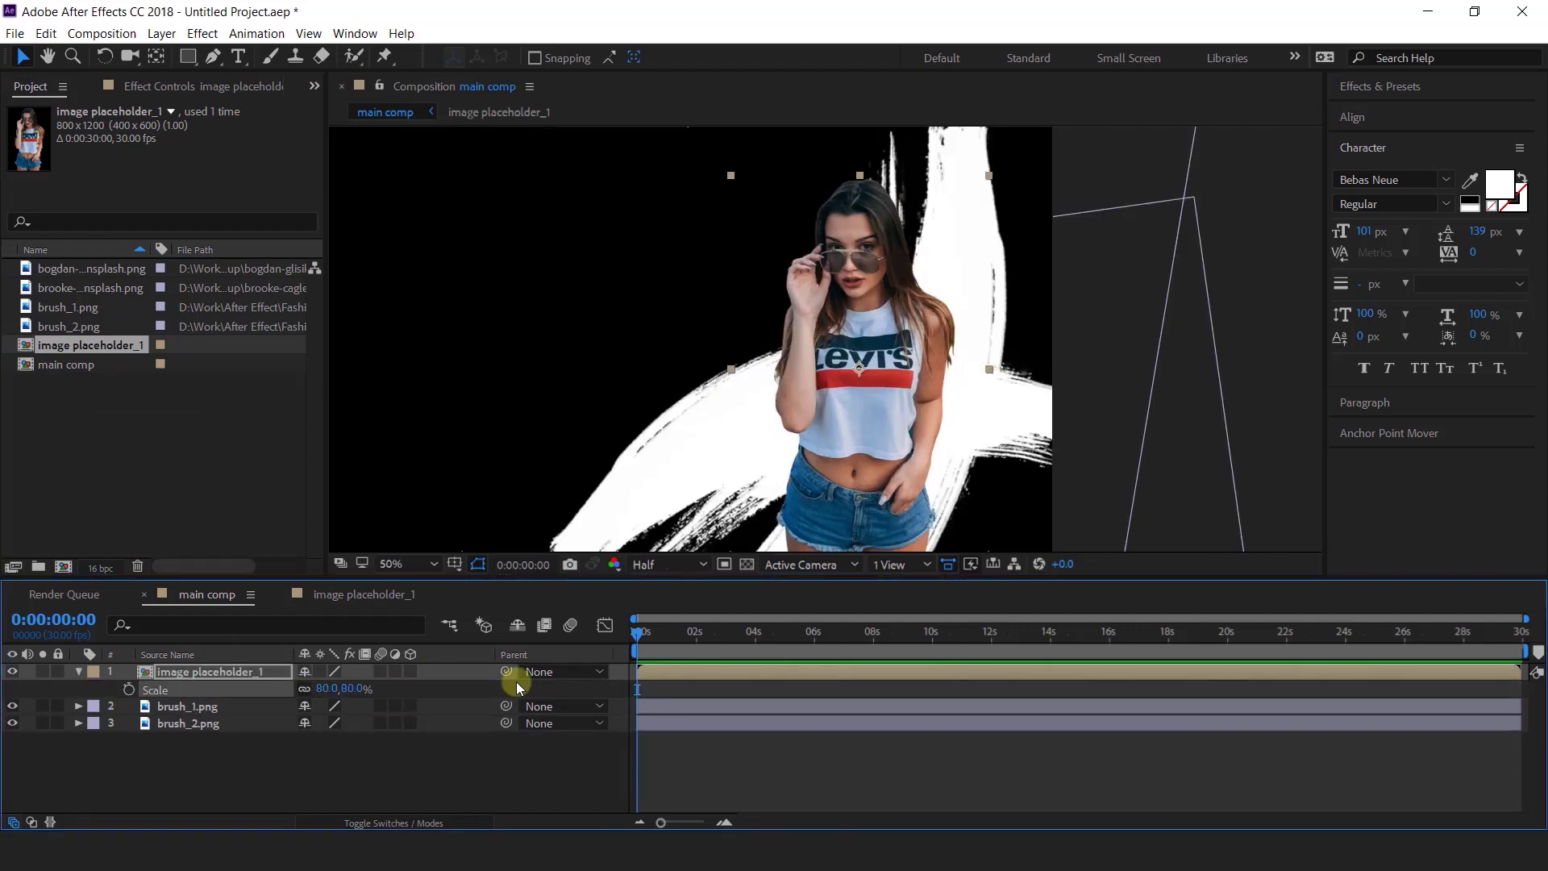
key("space")
mouse_move(906, 441)
left_mouse_down()
mouse_move(906, 399)
mouse_move(876, 466)
mouse_move(884, 444)
left_mouse_up()
key("space")
key("v")
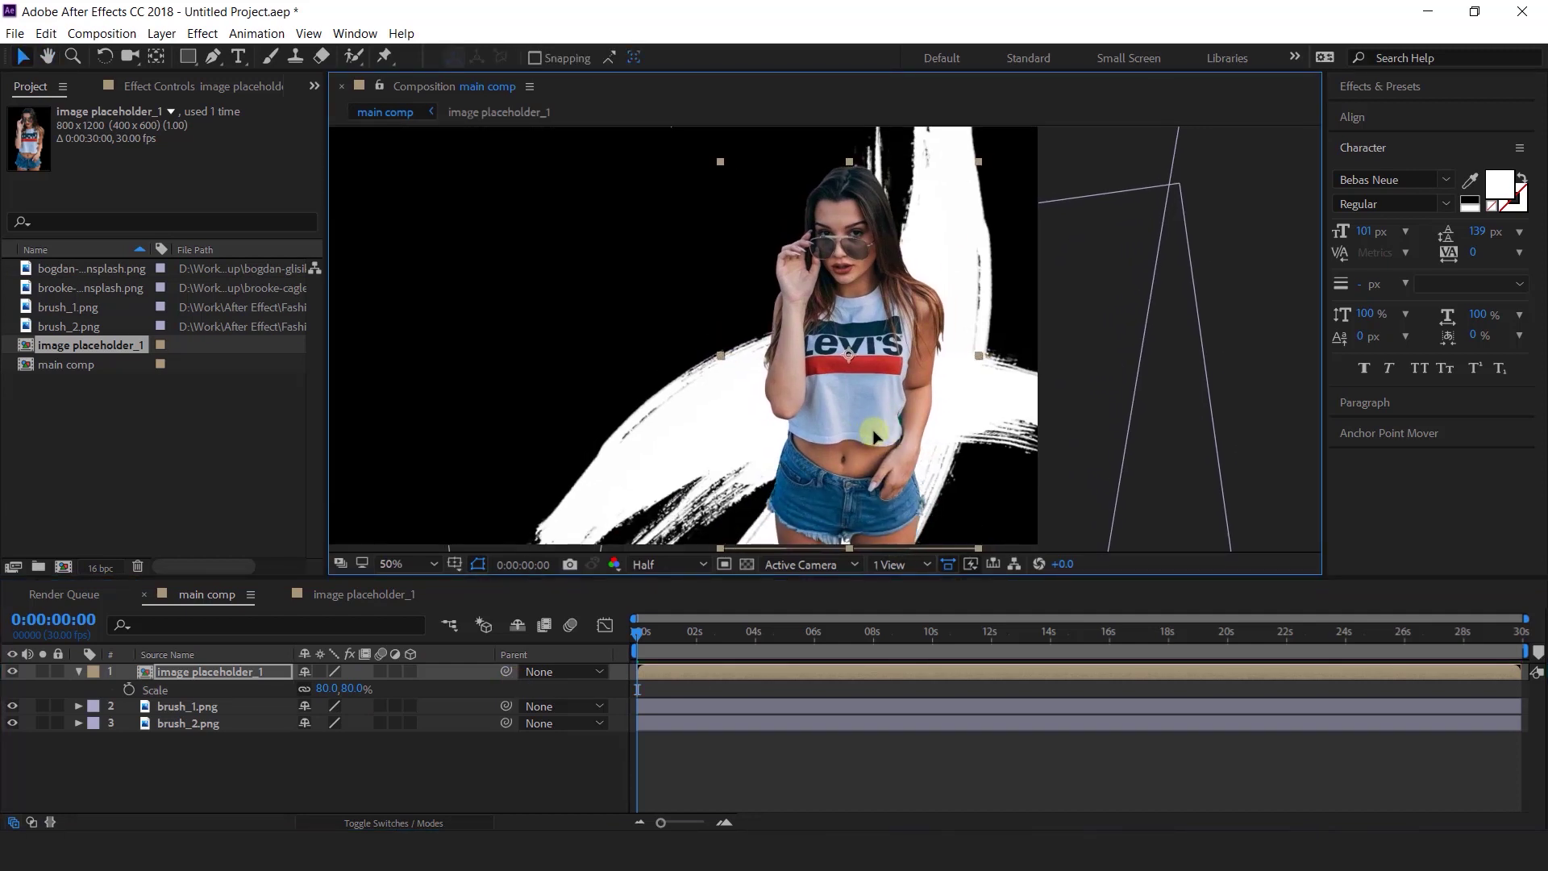
scroll(898, 436, "down", 2)
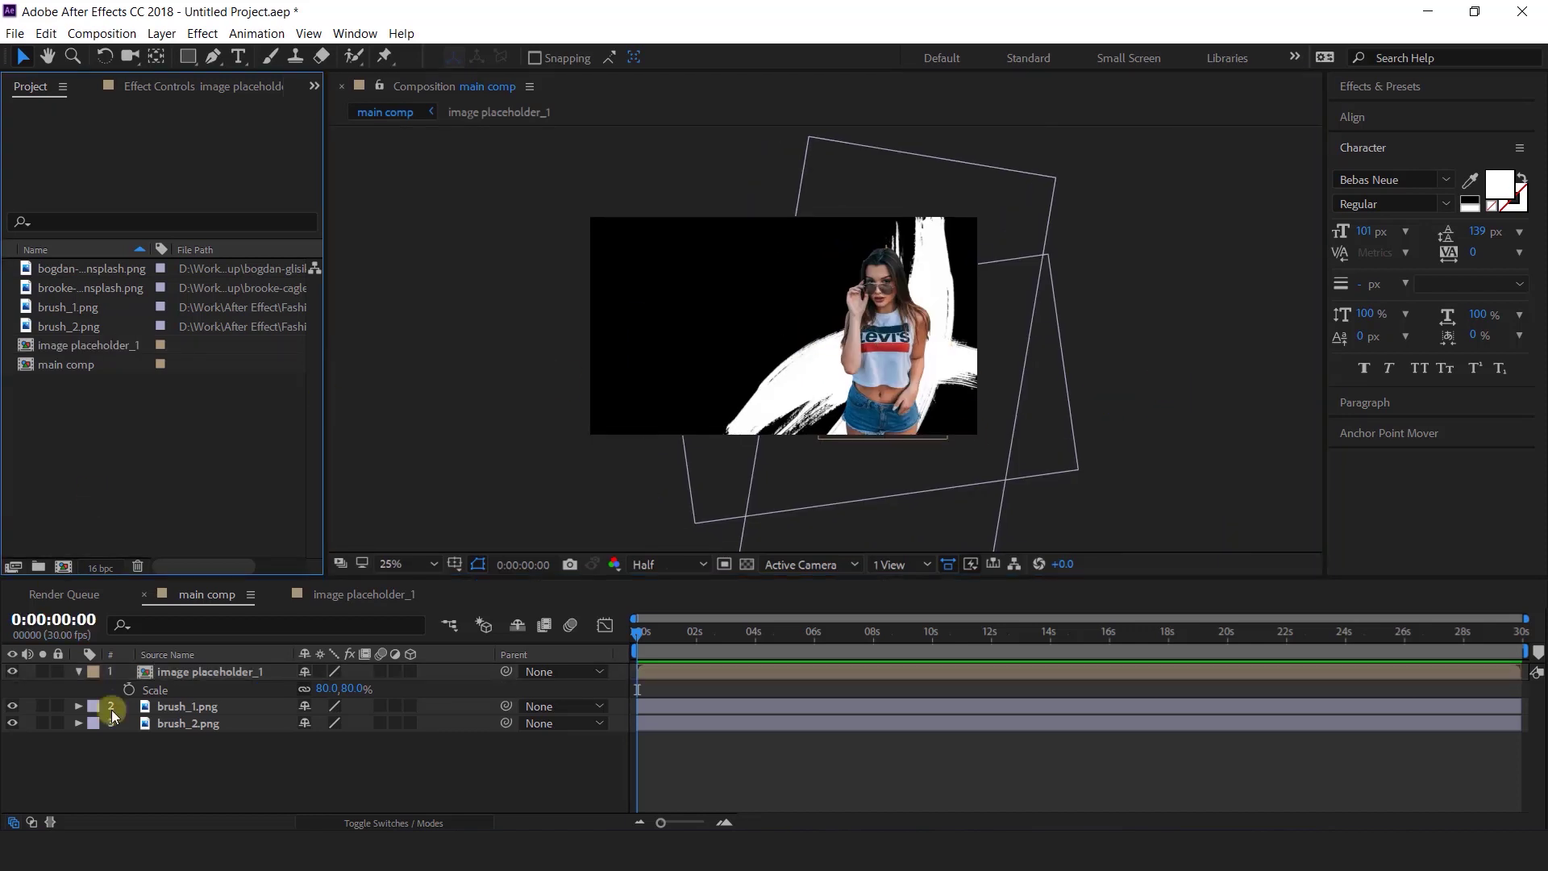
left_click(78, 671)
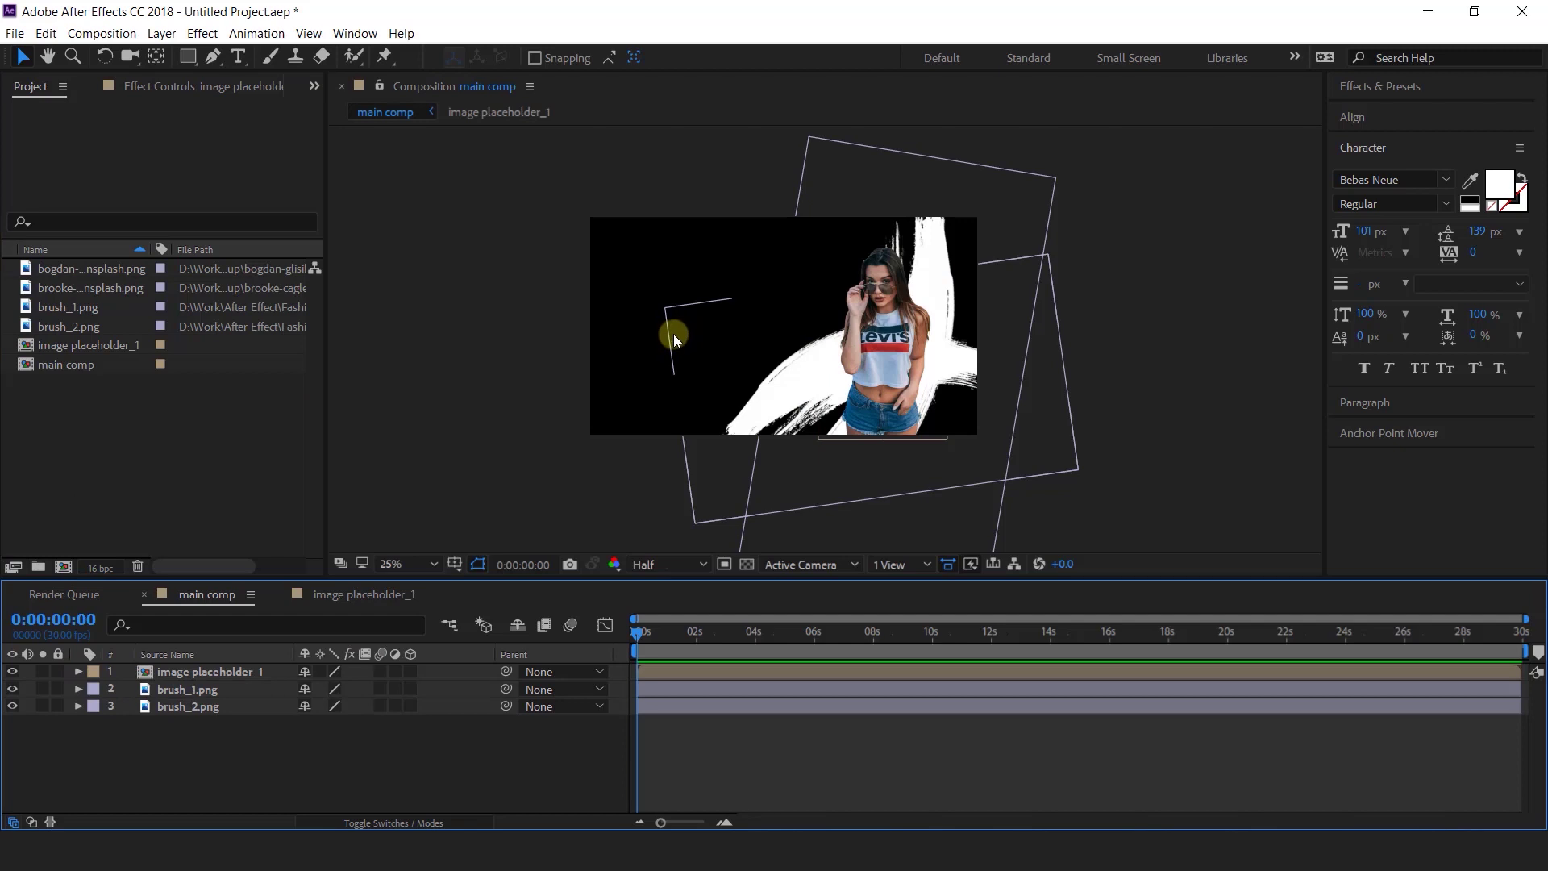
- Create a composition named "bubble" measuring 800 × 800 px
left_click(64, 567)
type("bubble")
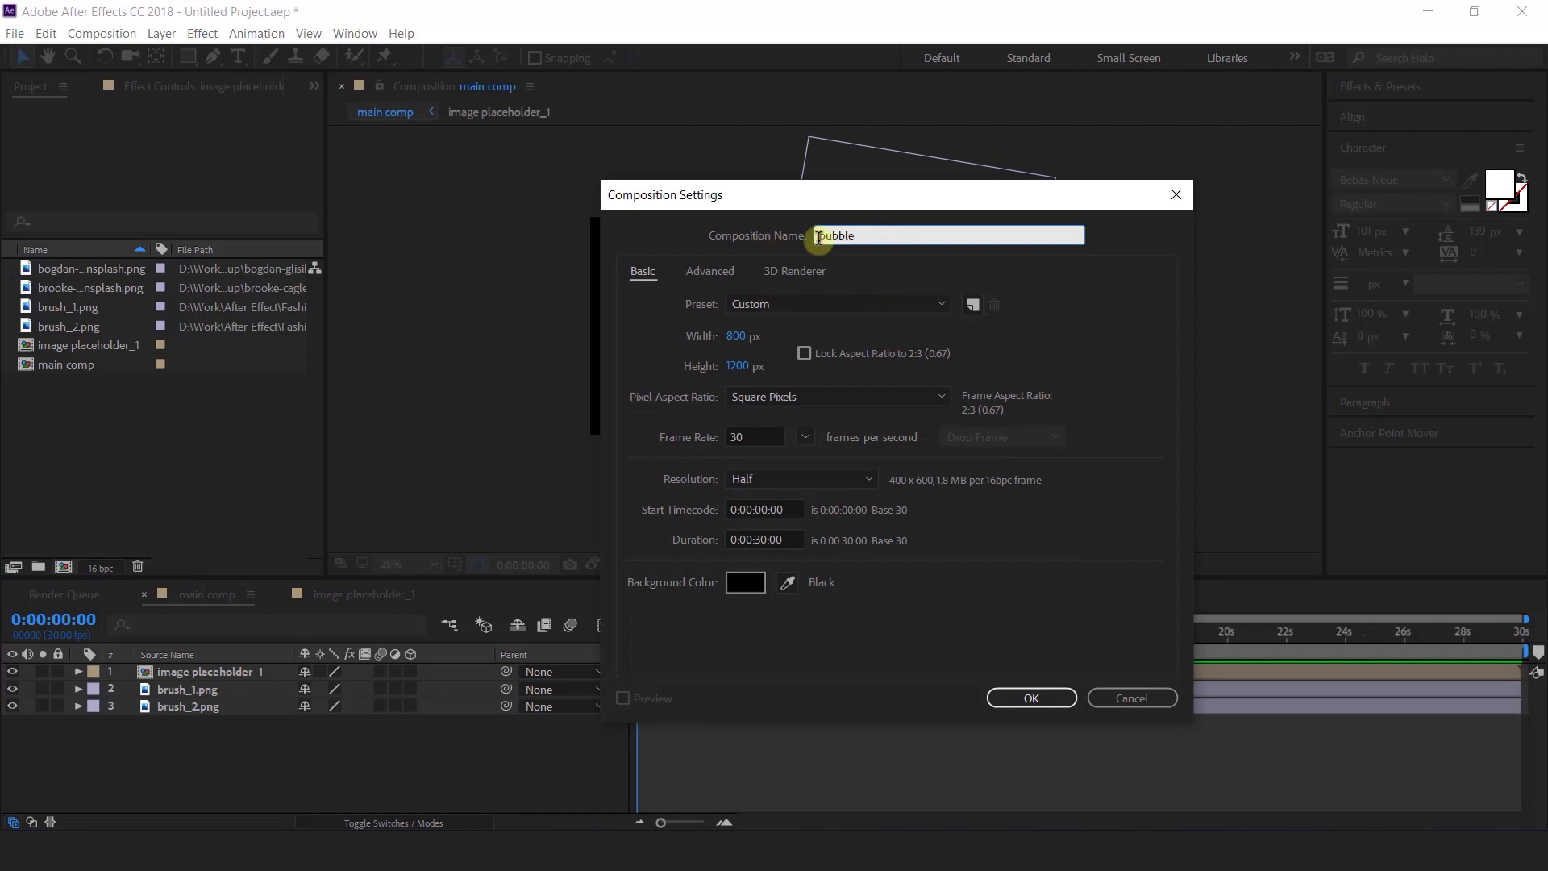
left_click(738, 366)
type("800")
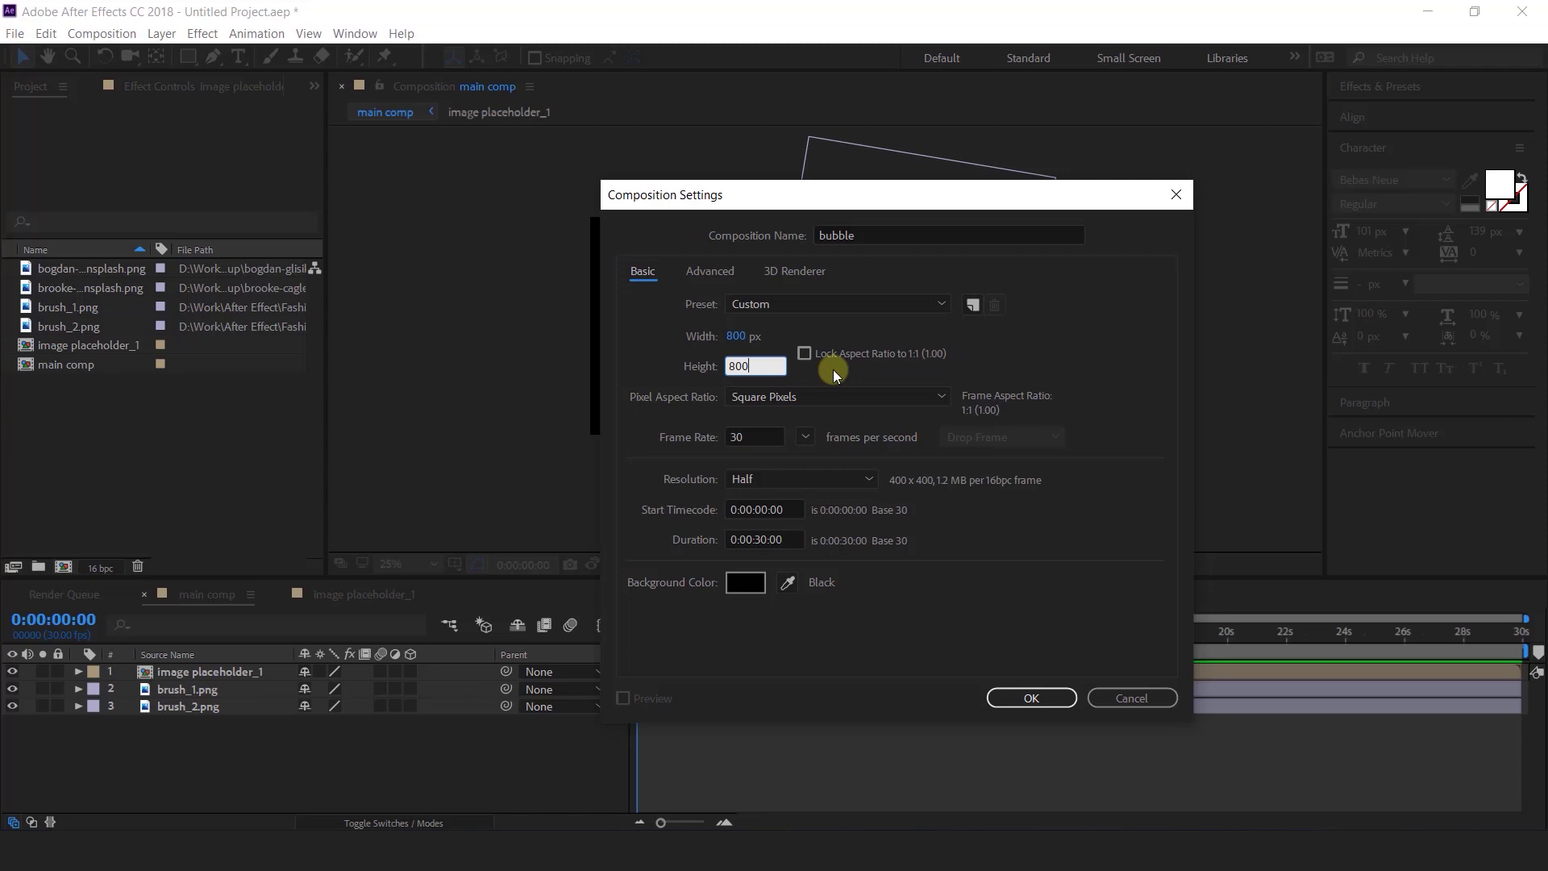
left_click(1060, 330)
left_click(1030, 698)
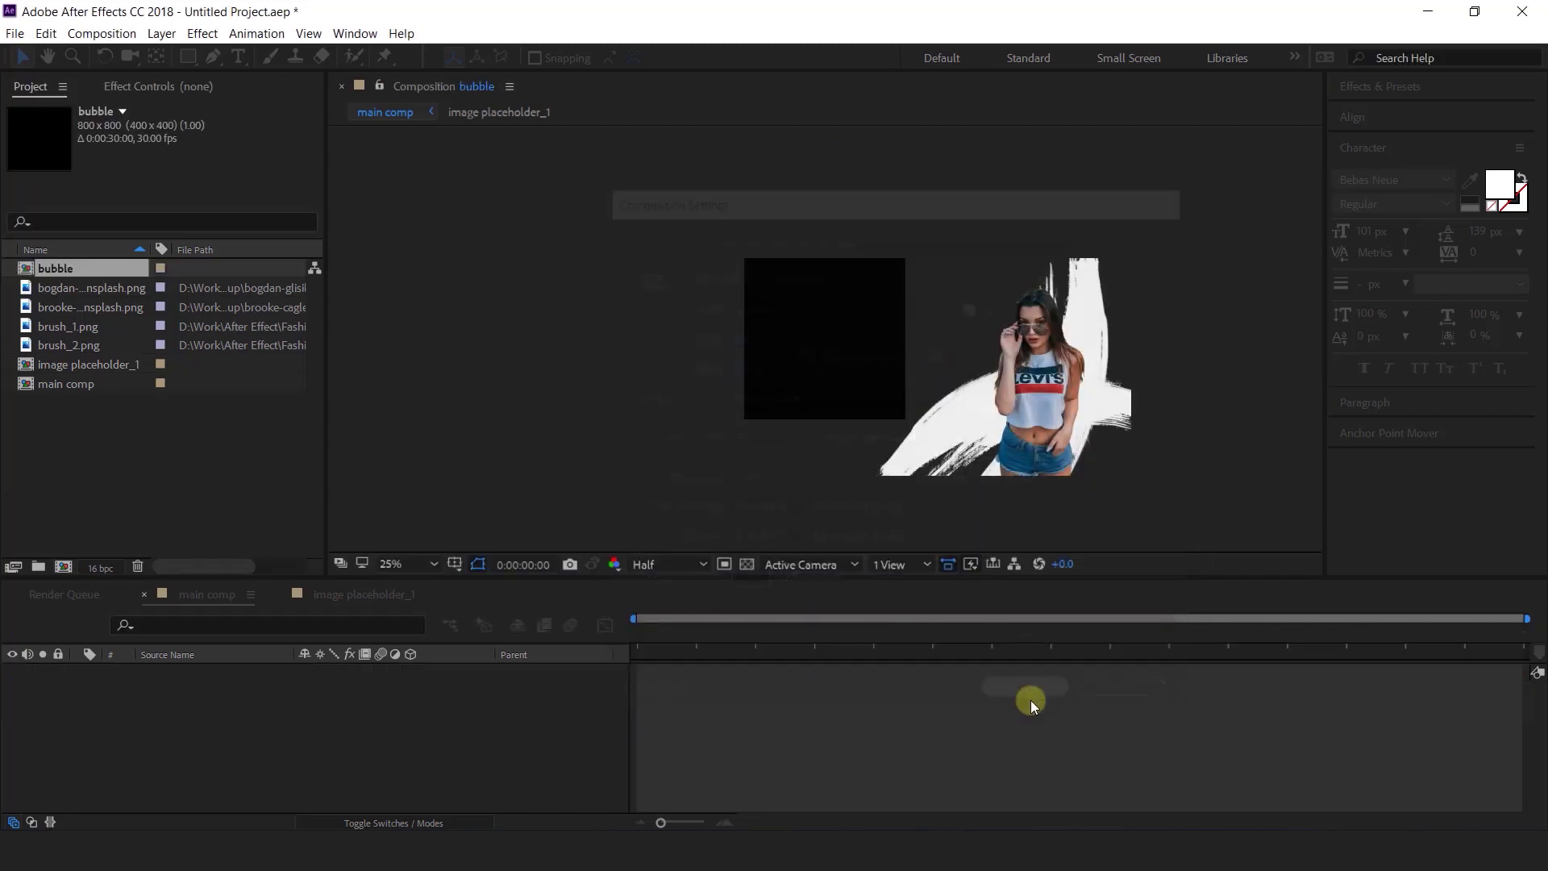
scroll(815, 346, "up", 2)
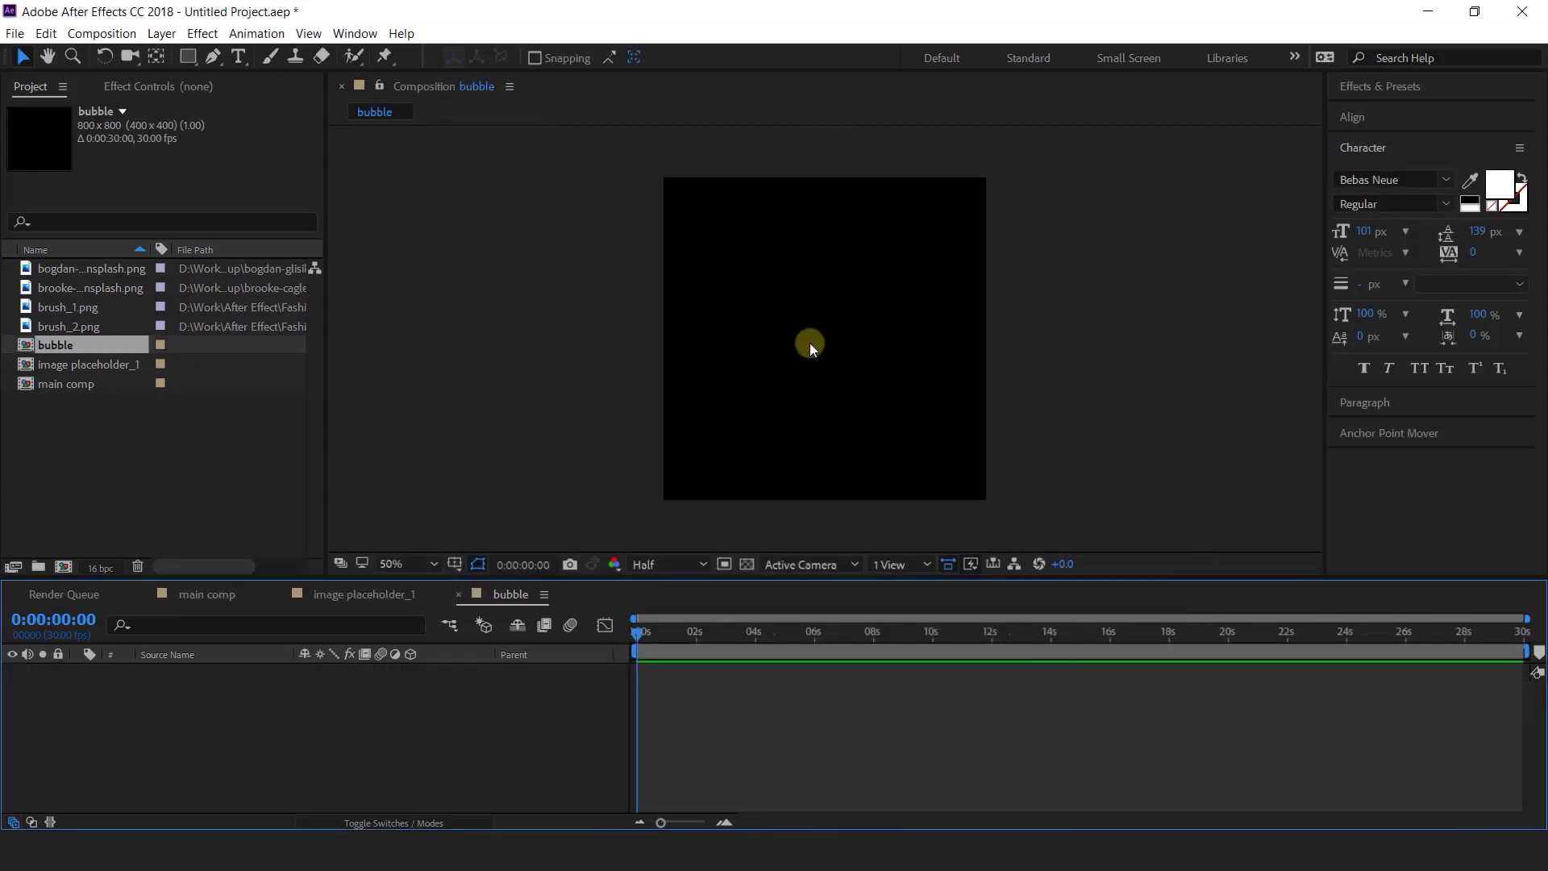
- Draw a small circle at the centre of the bubble composition with the Ellipse tool and fill it with white (FFFFFF)
left_click_drag(189, 63, 296, 105)
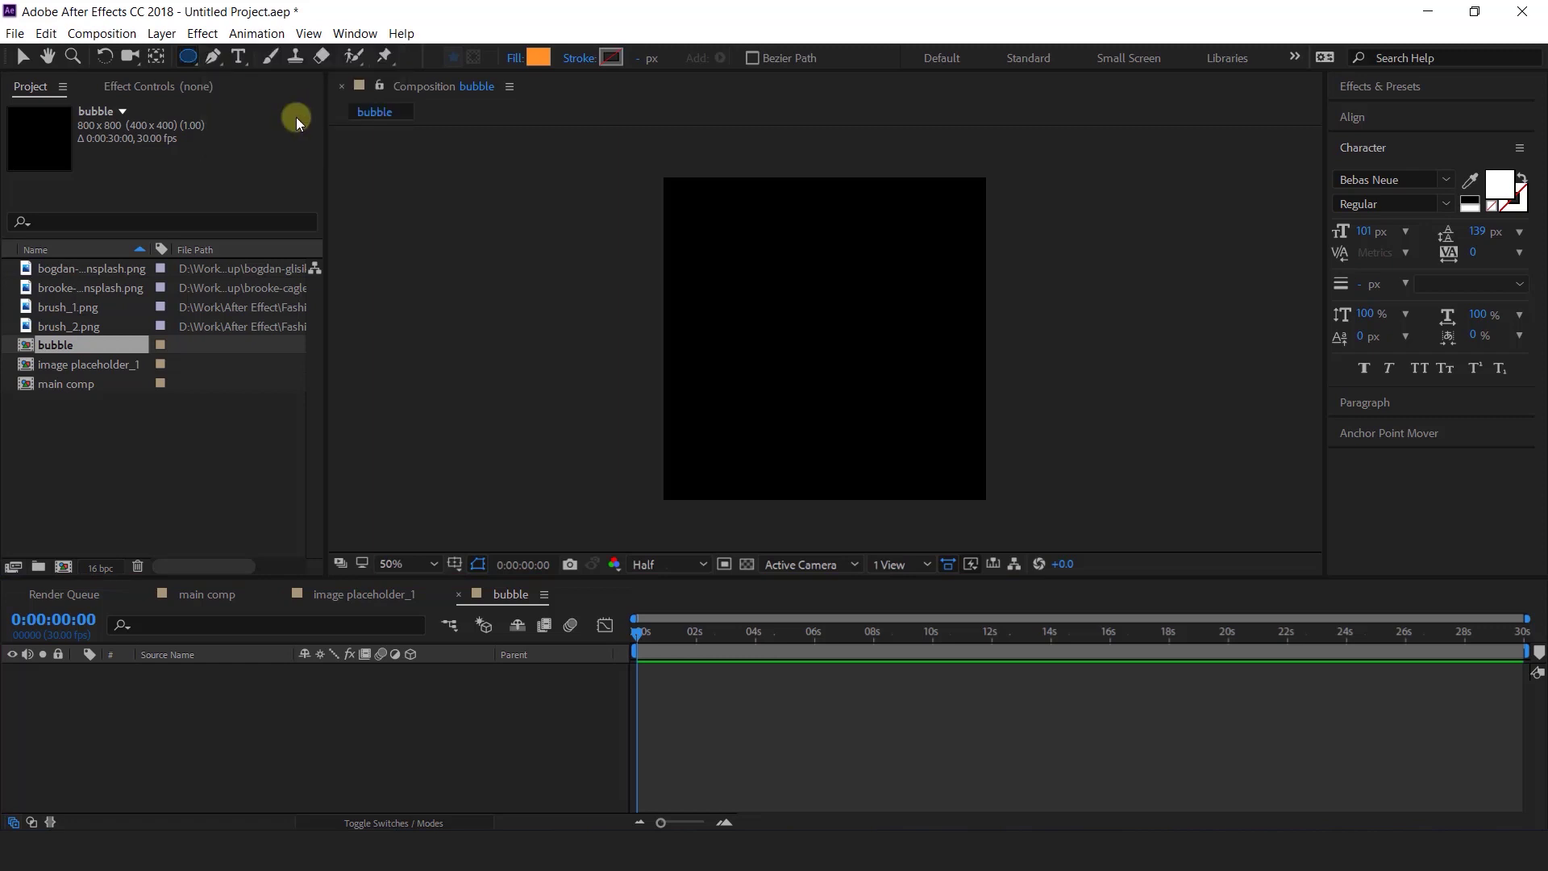
left_click_drag(808, 322, 843, 351)
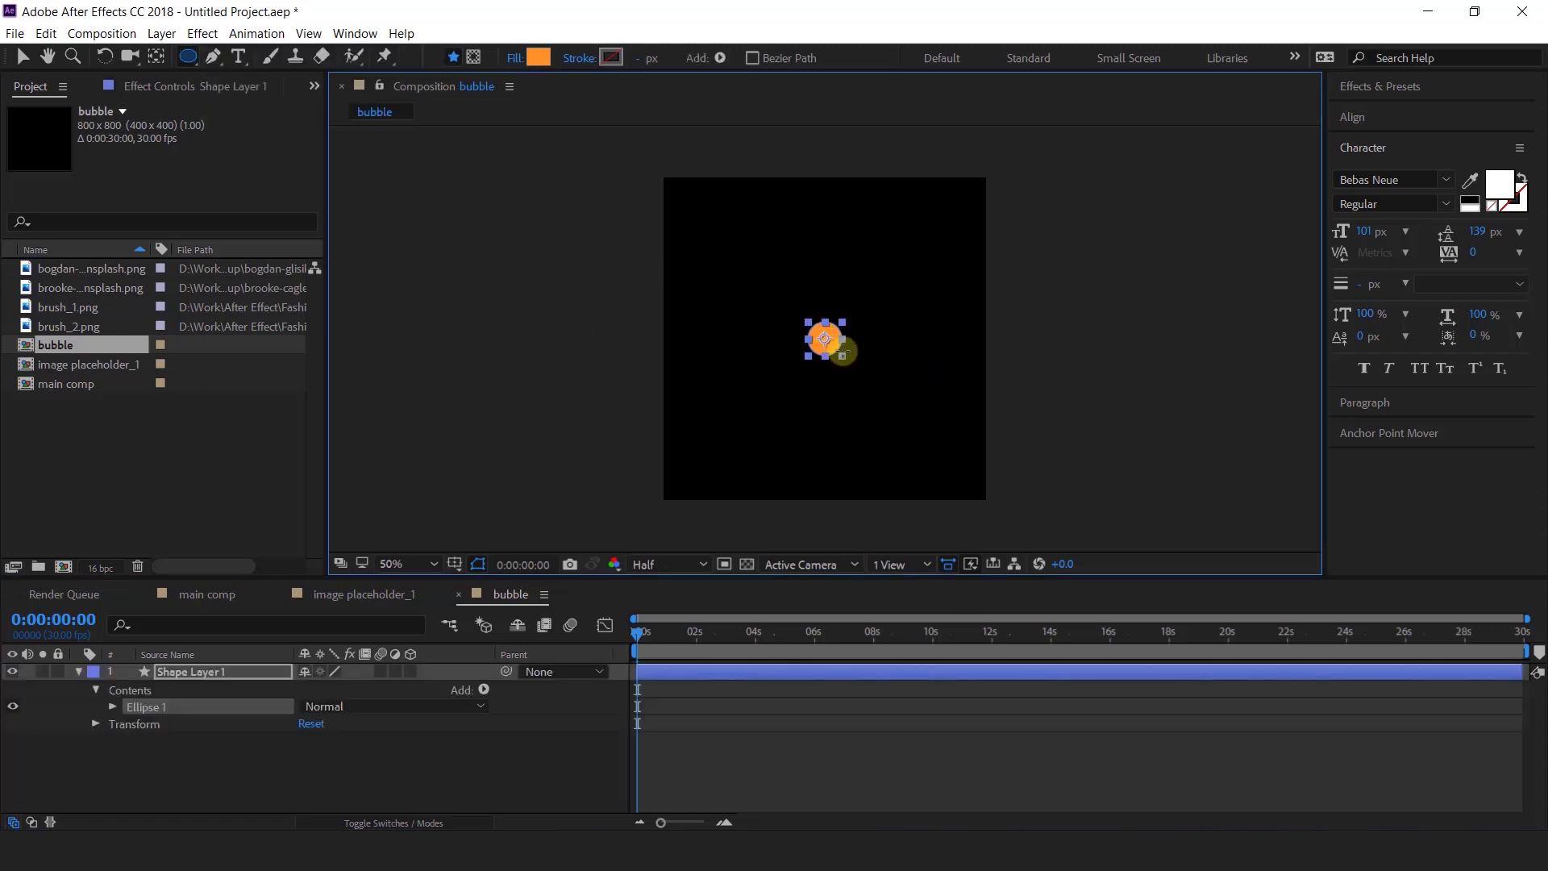
key("v")
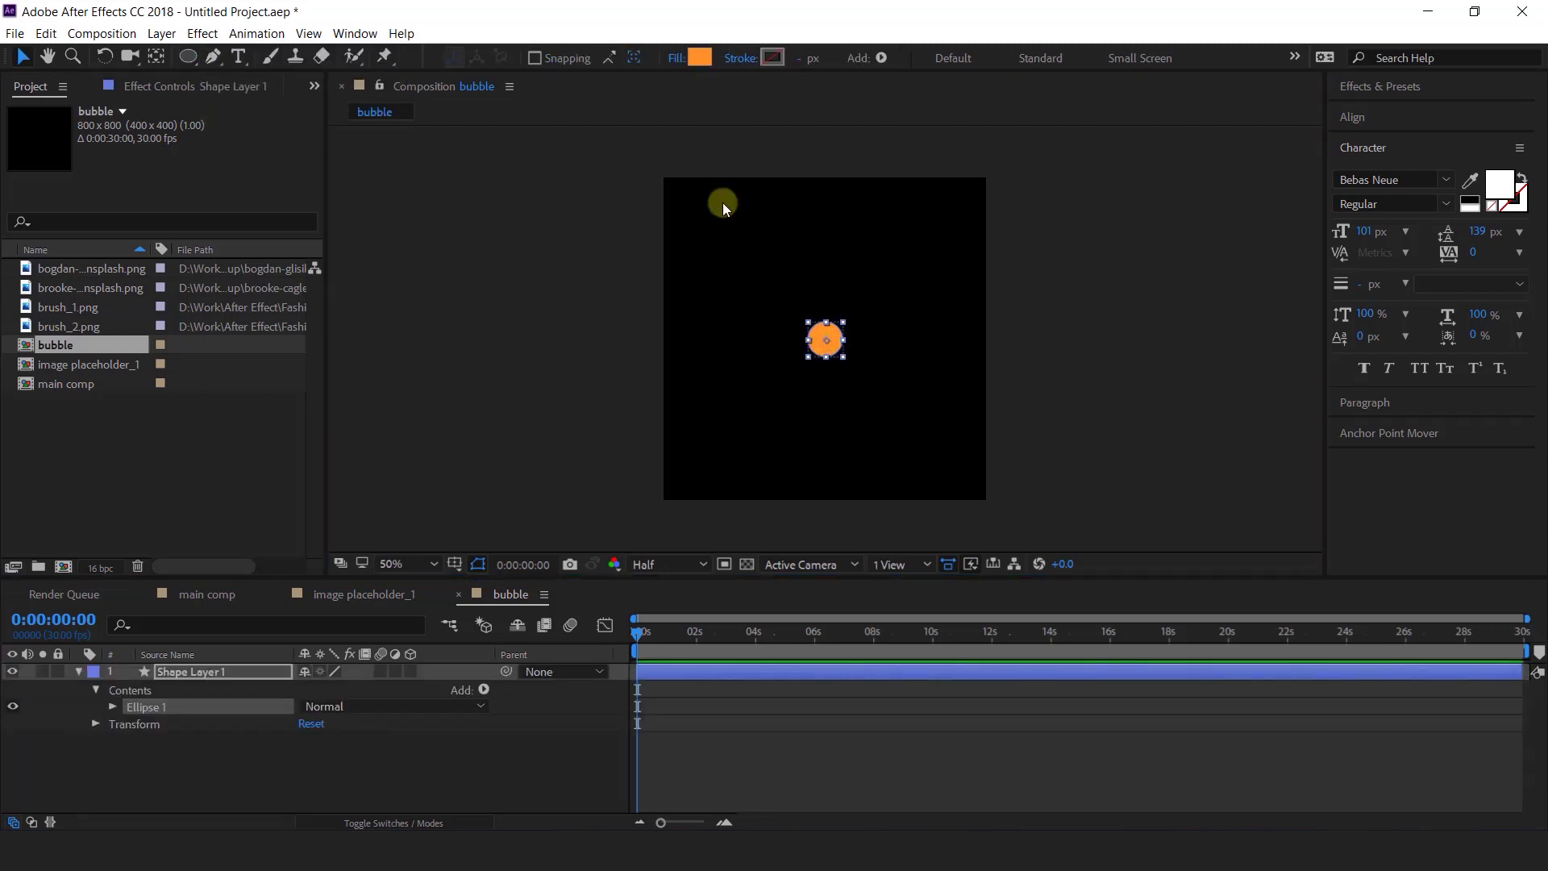
left_click(698, 67)
left_click_drag(166, 252, 17, 159)
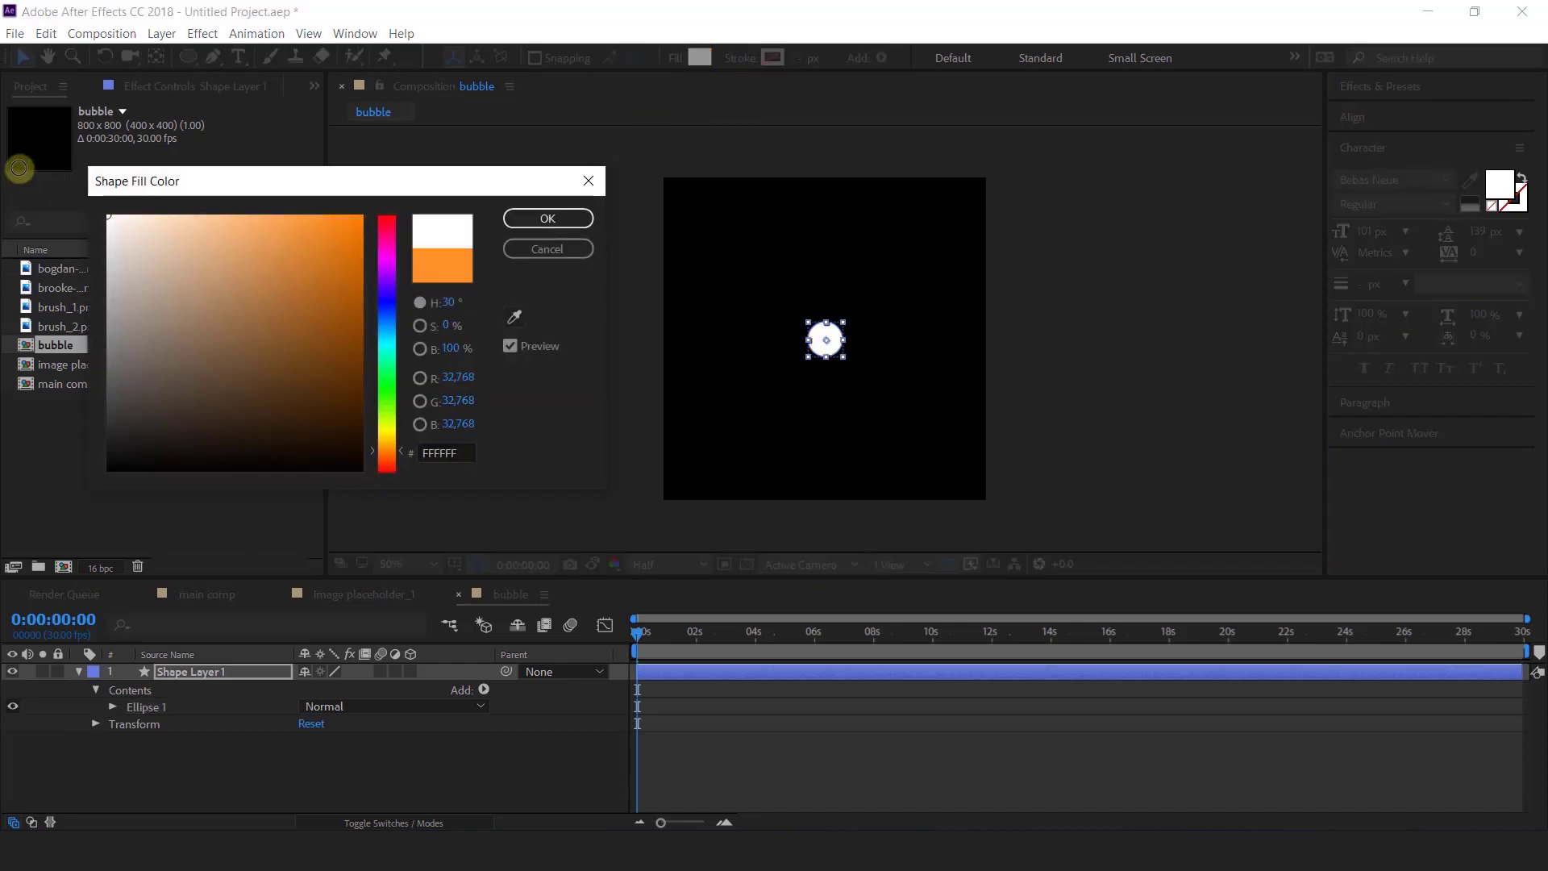
left_click(547, 218)
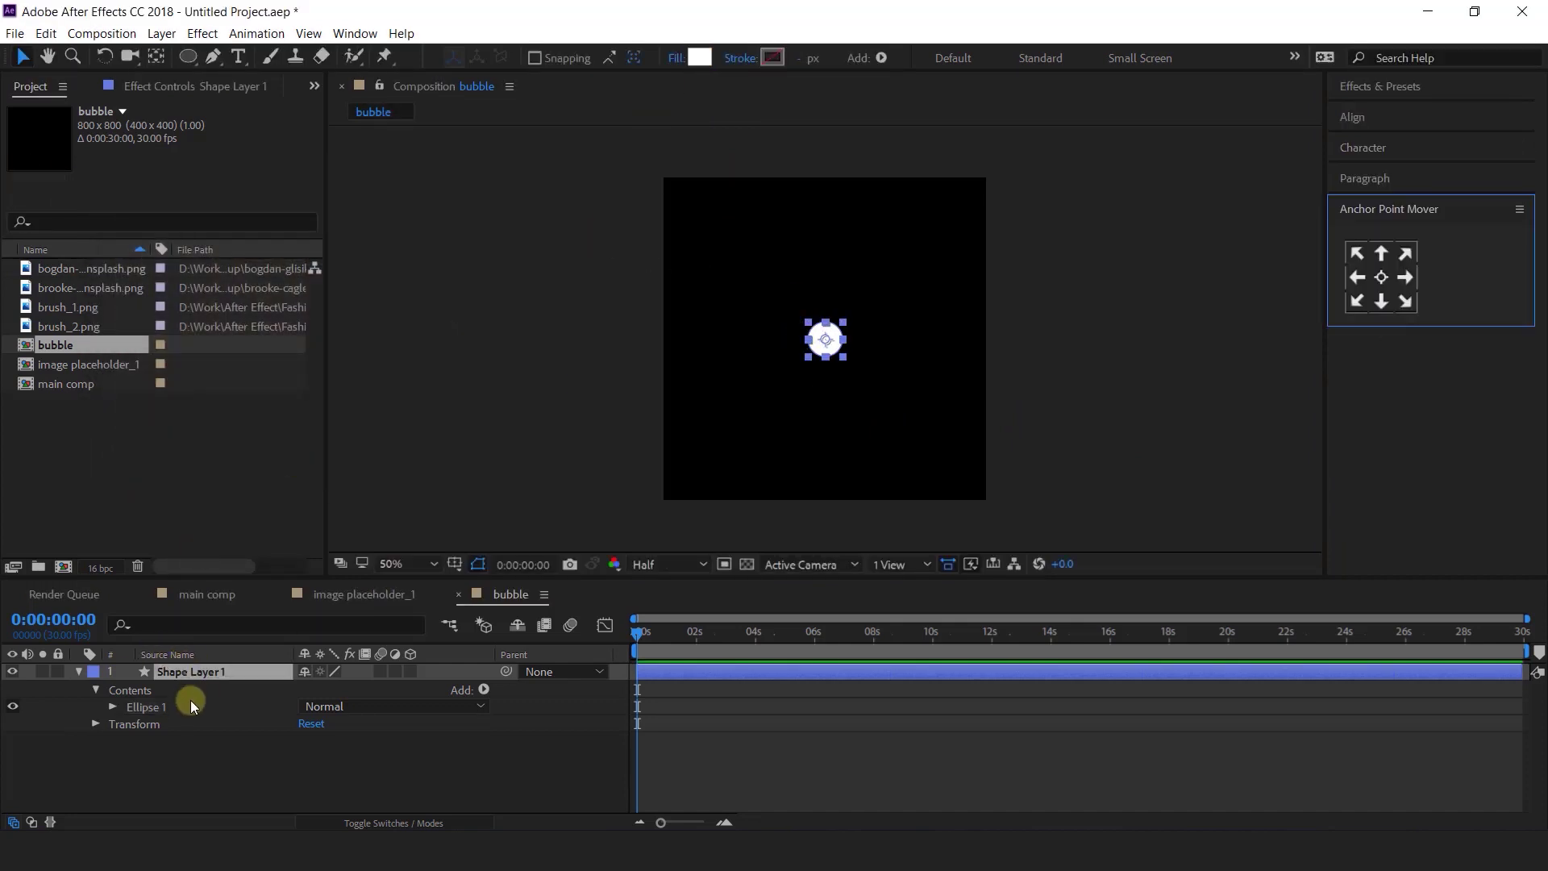
- Animate the circle's position from the composition centre at 0 s to about 589, 121 in the upper right at 0:00:03:02
left_click(193, 676)
key("p")
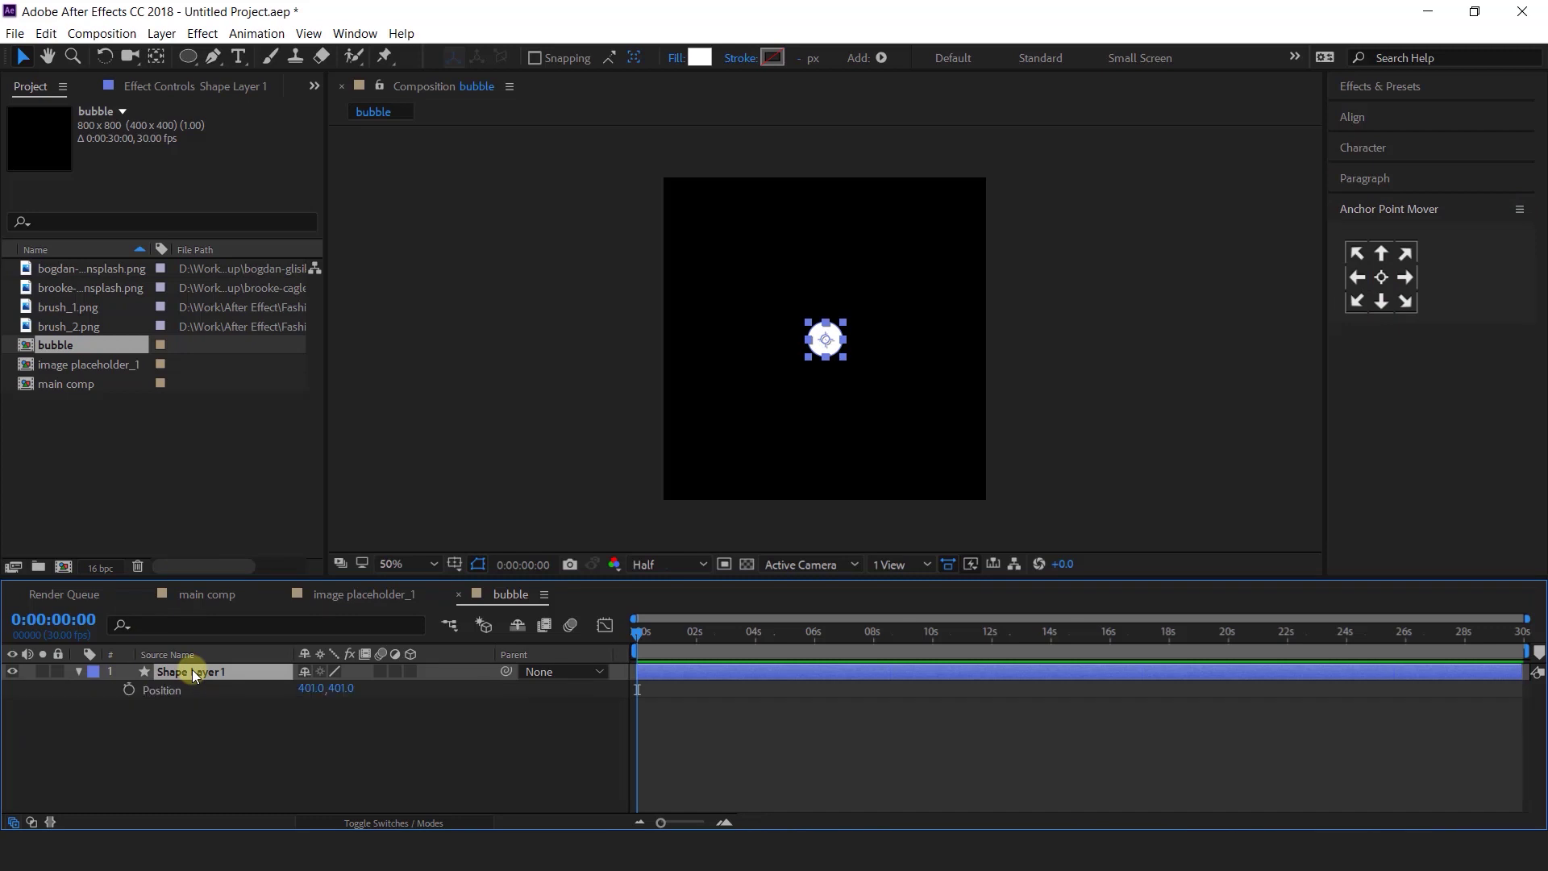
key("shift+s")
left_click(128, 689)
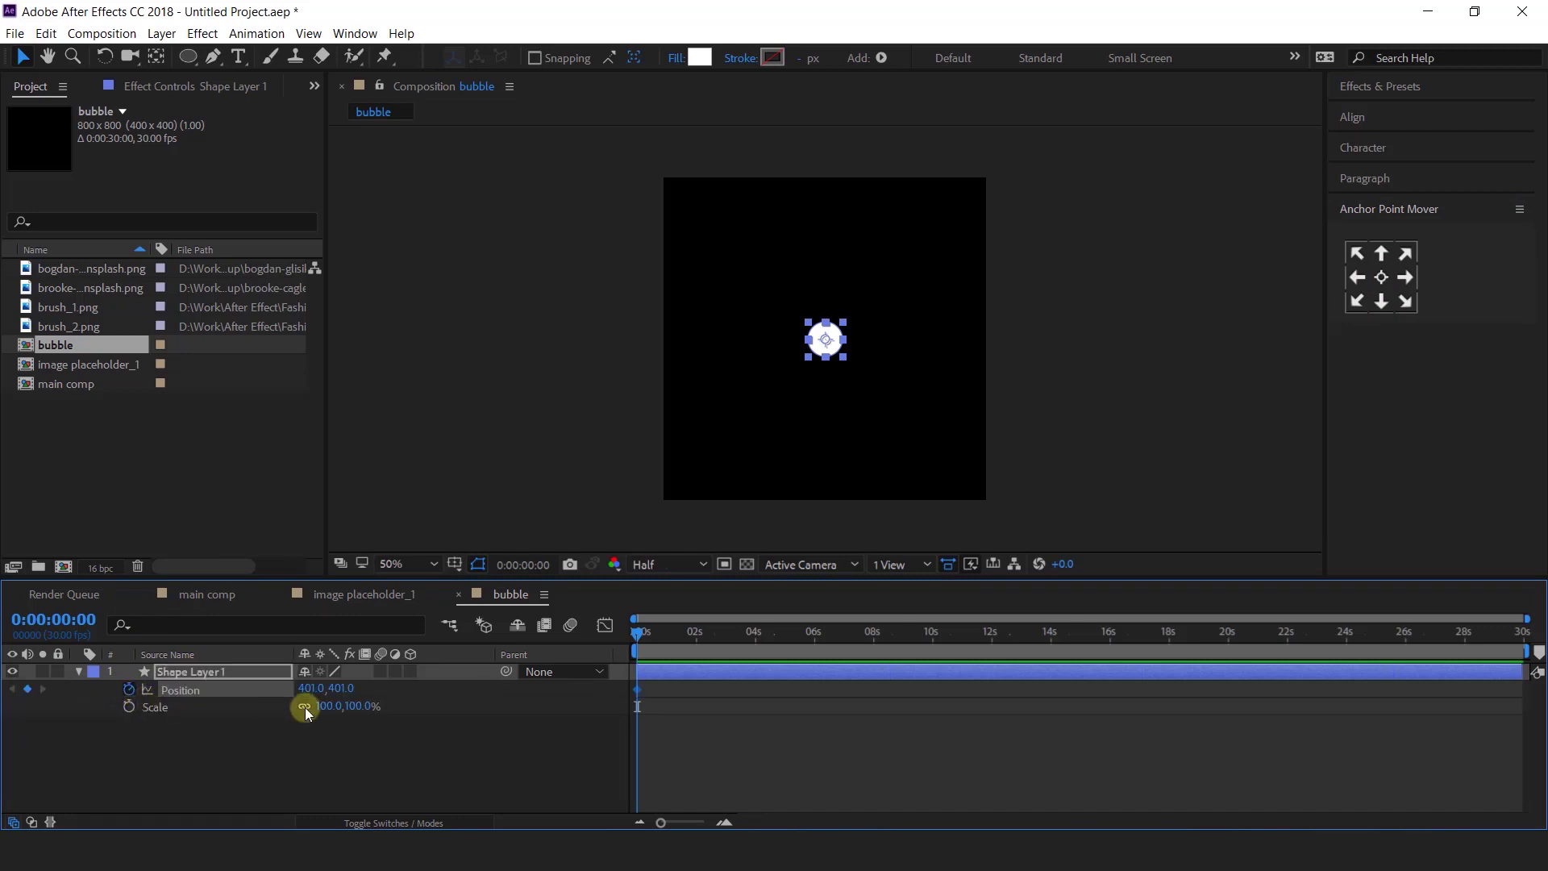
left_click_drag(637, 637, 835, 632)
key("=")
left_click_drag(828, 344, 904, 234)
left_click(870, 760)
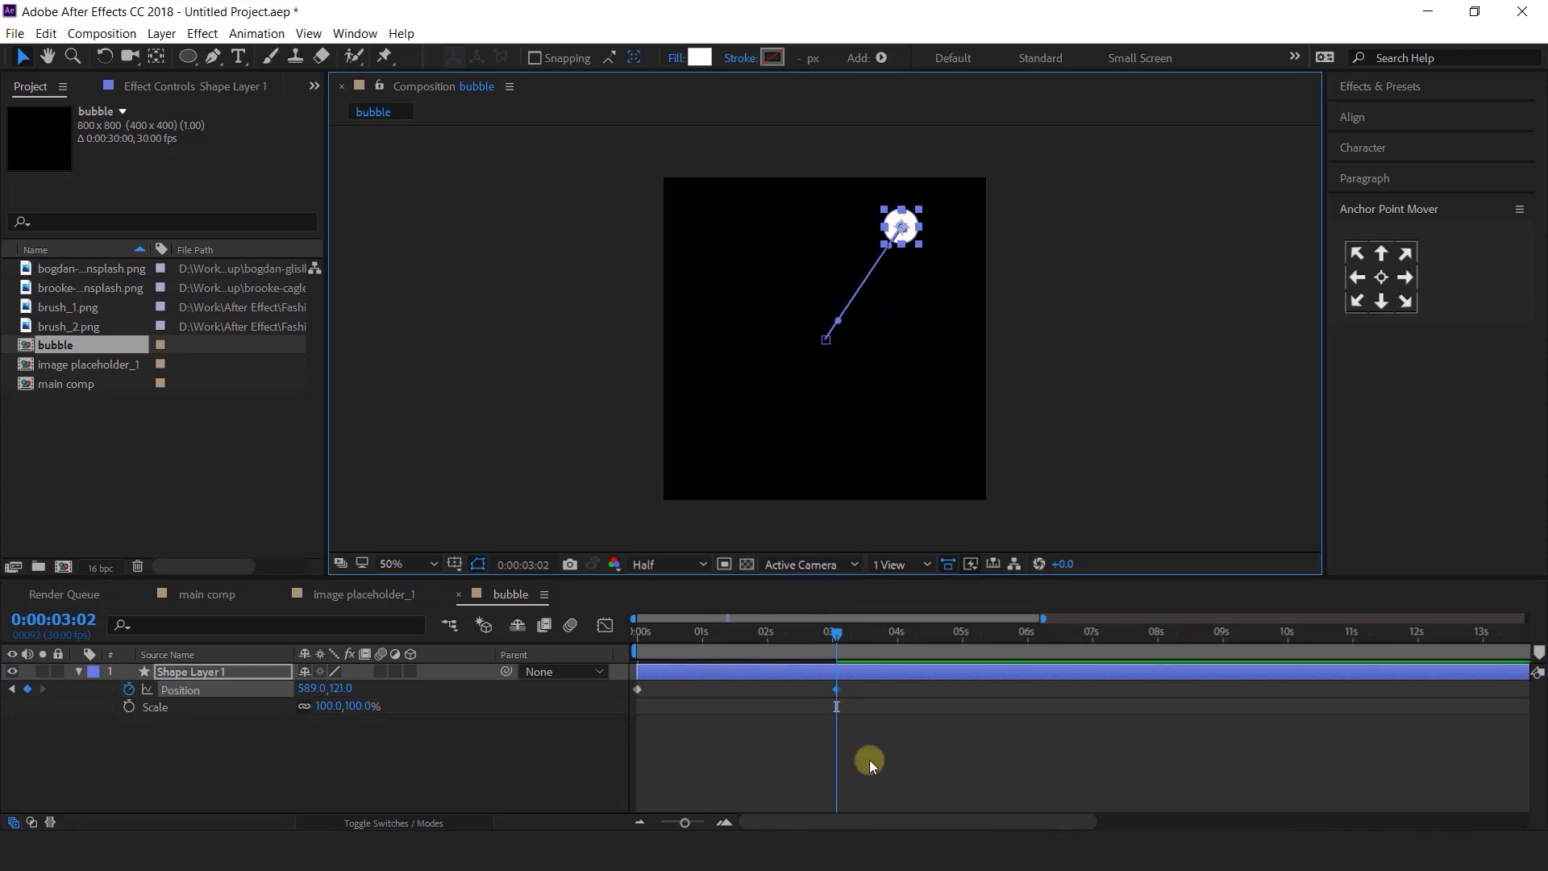
- Speed up the circle's movement by shifting its end position keyframe to 0:00:02:12, previewing the motion from the start
key("Home")
key("space")
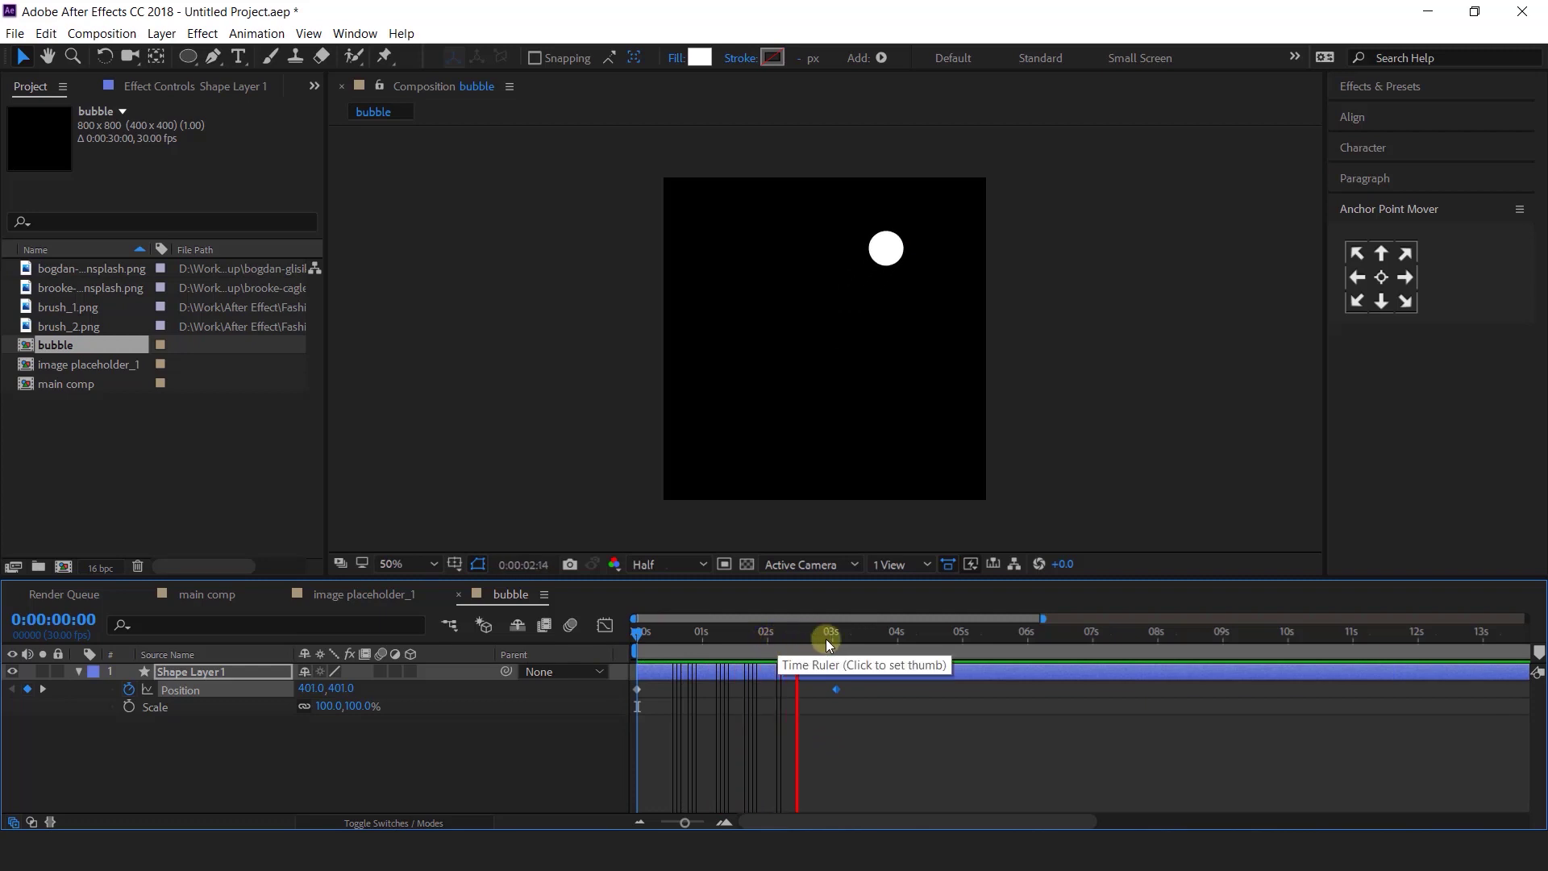
left_click_drag(831, 637, 764, 645)
left_click_drag(840, 688, 764, 690)
left_click_drag(794, 639, 637, 638)
key("space")
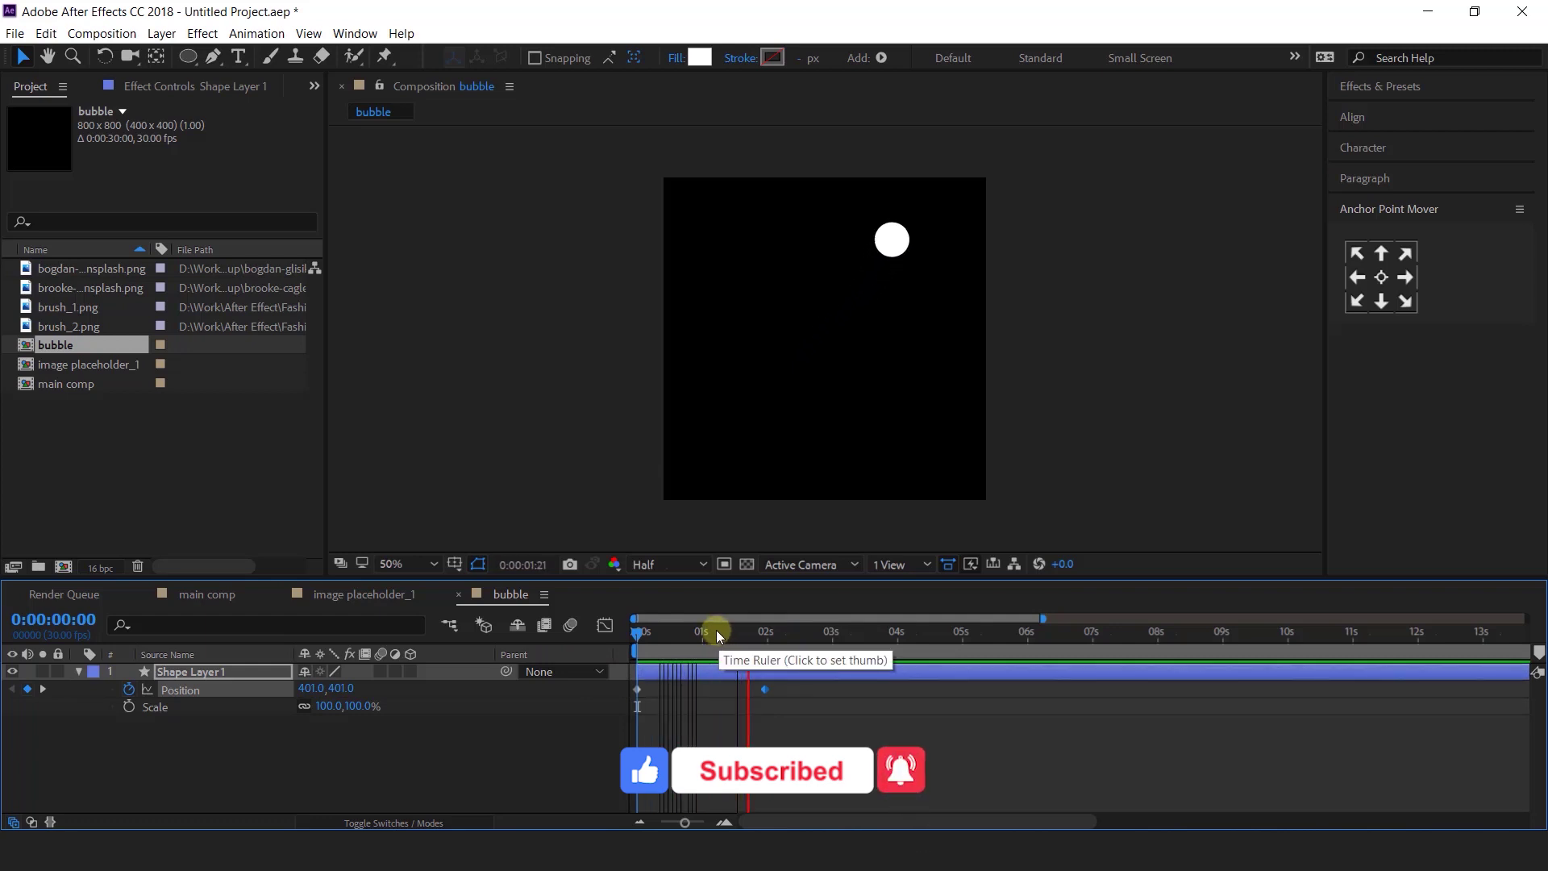
key("space")
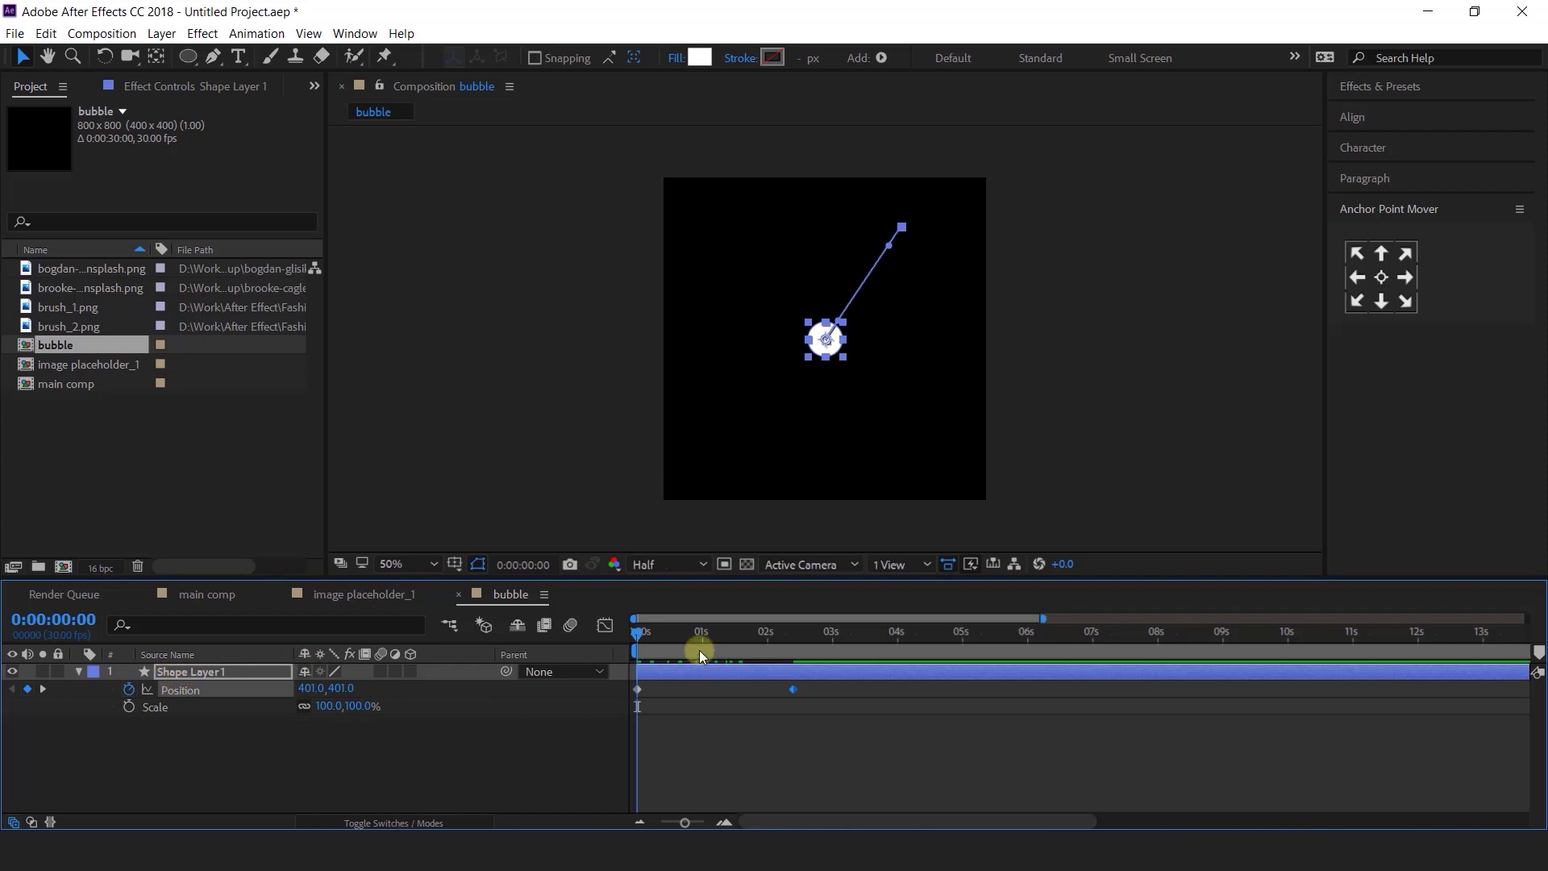
- Animate the circle's scale from 100% at 0:00:00:16 down to 0% at 0:00:02:12 and preview it
left_click_drag(642, 629, 672, 629)
left_click(129, 706)
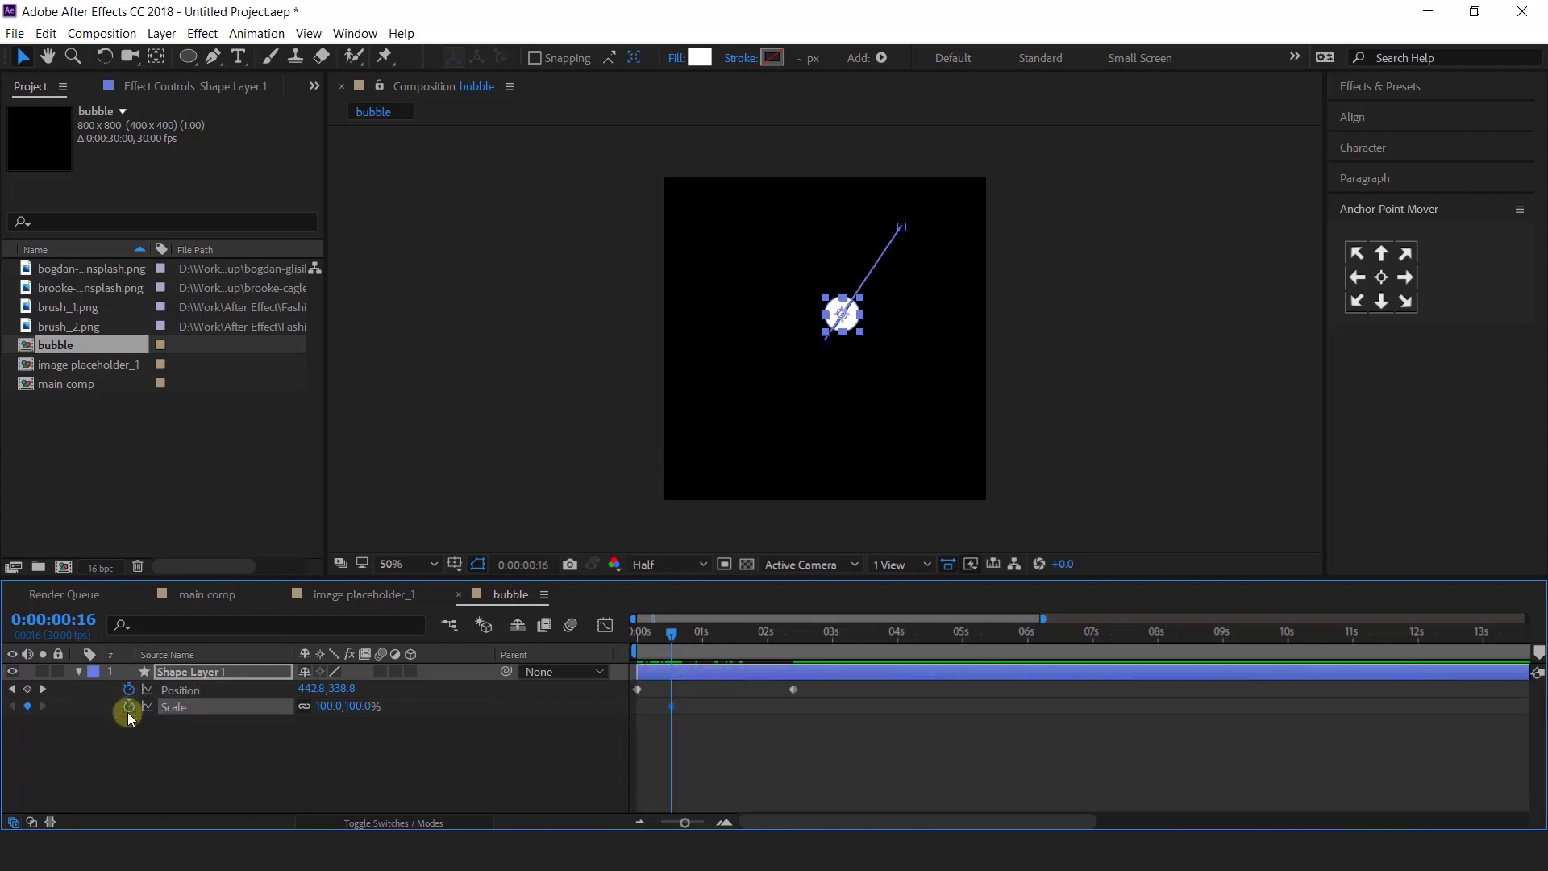
left_click_drag(750, 637, 792, 642)
type("0")
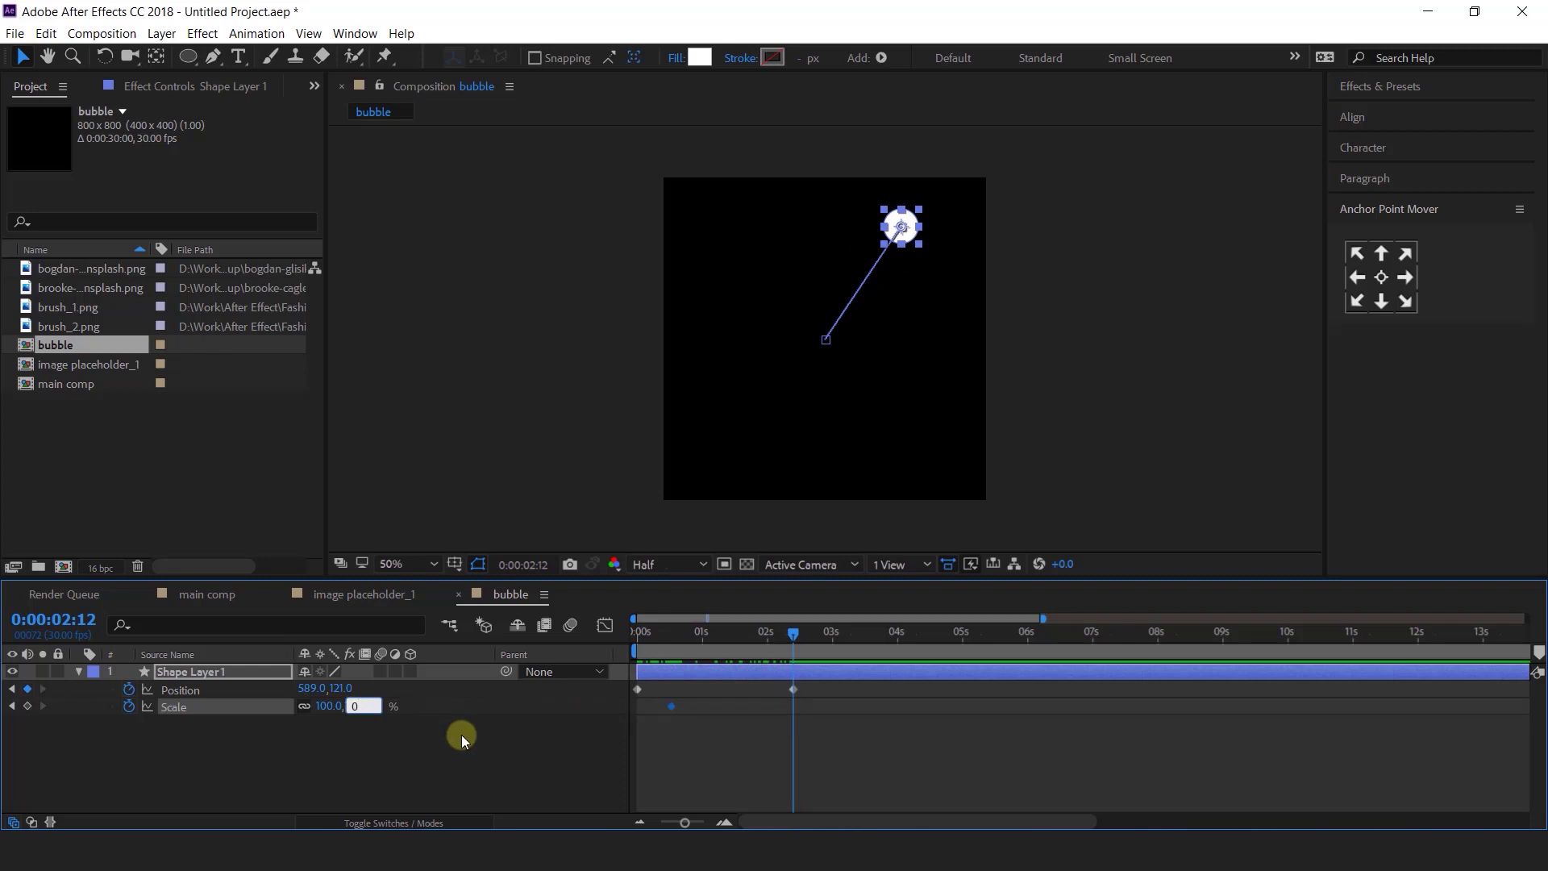
key("Return")
left_click_drag(669, 643, 595, 736)
key("space")
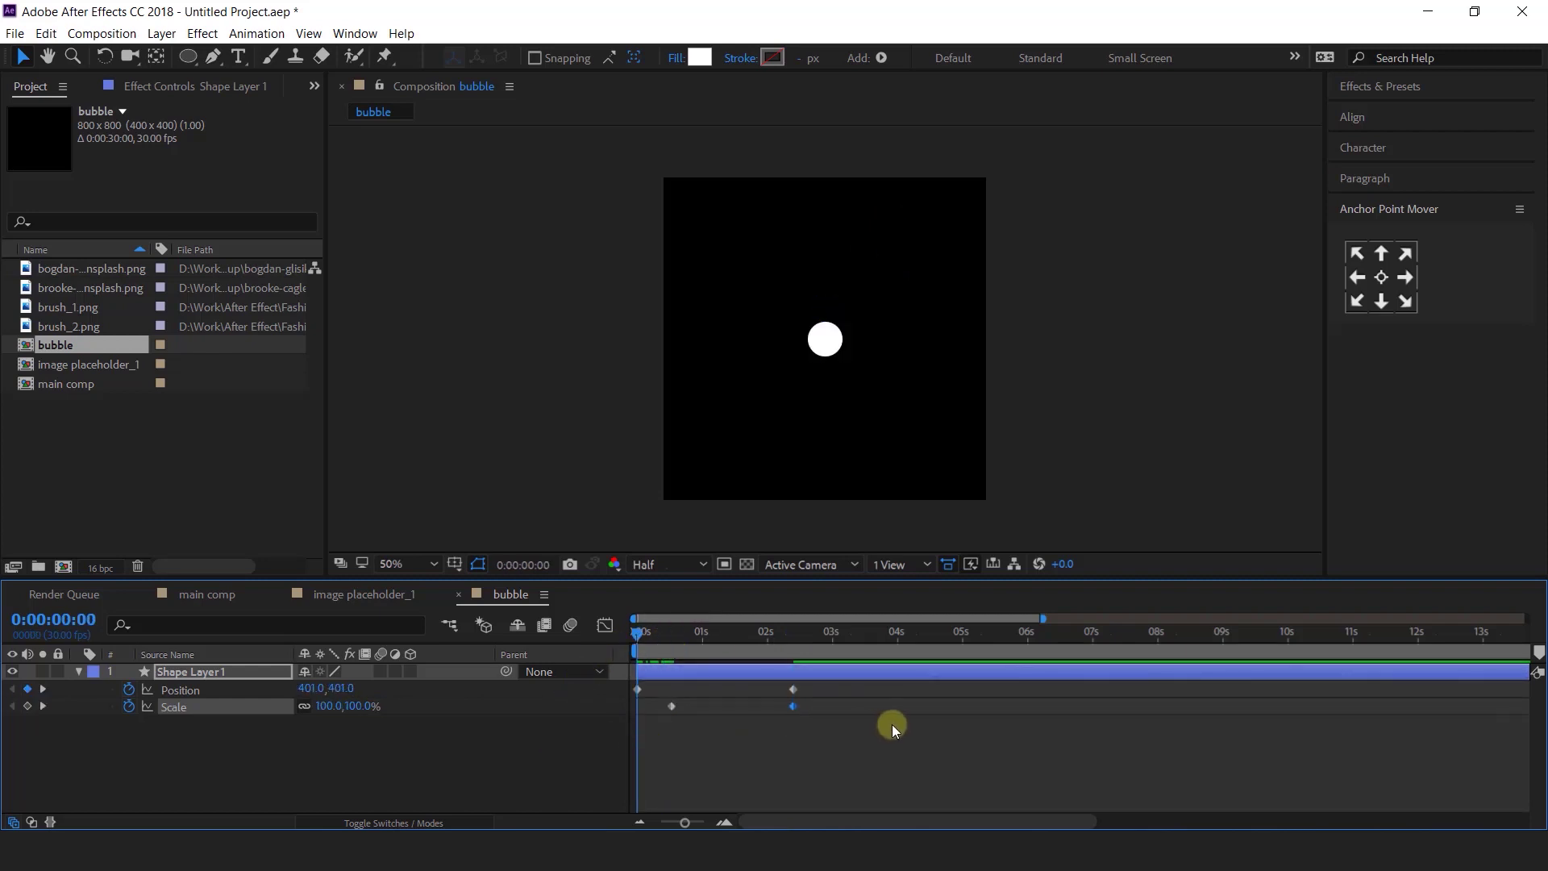
- Apply Easy Ease to all of the circle's position and scale keyframes and play the animation from the start
left_click_drag(715, 632, 748, 632)
left_click(867, 716)
left_click_drag(668, 713, 633, 685)
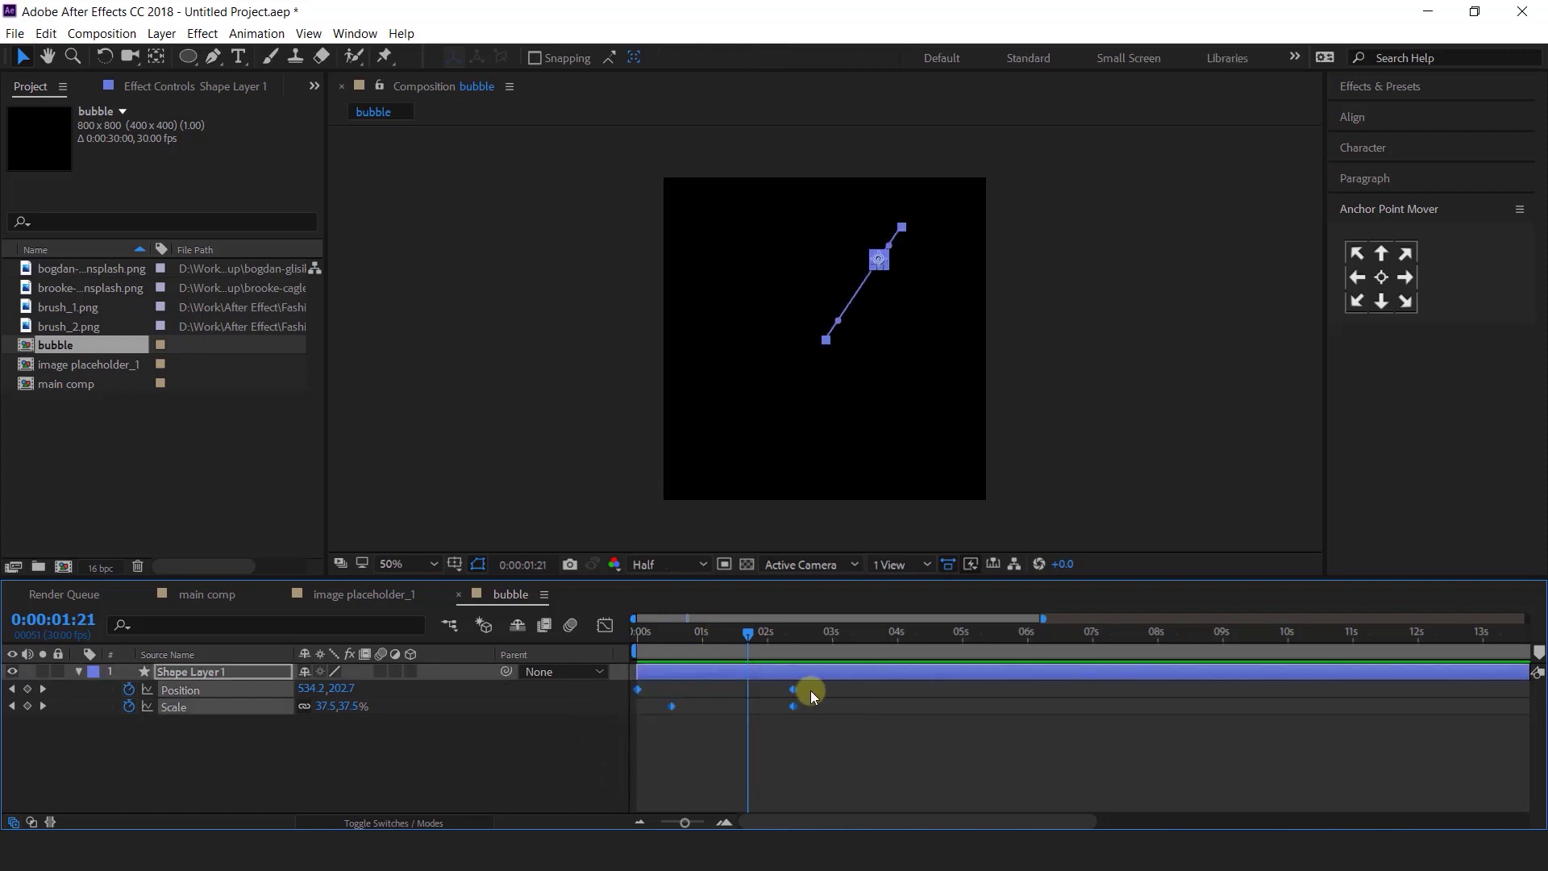
right_click(792, 689)
mouse_move(903, 678)
left_click(1095, 735)
key("Home")
key("space")
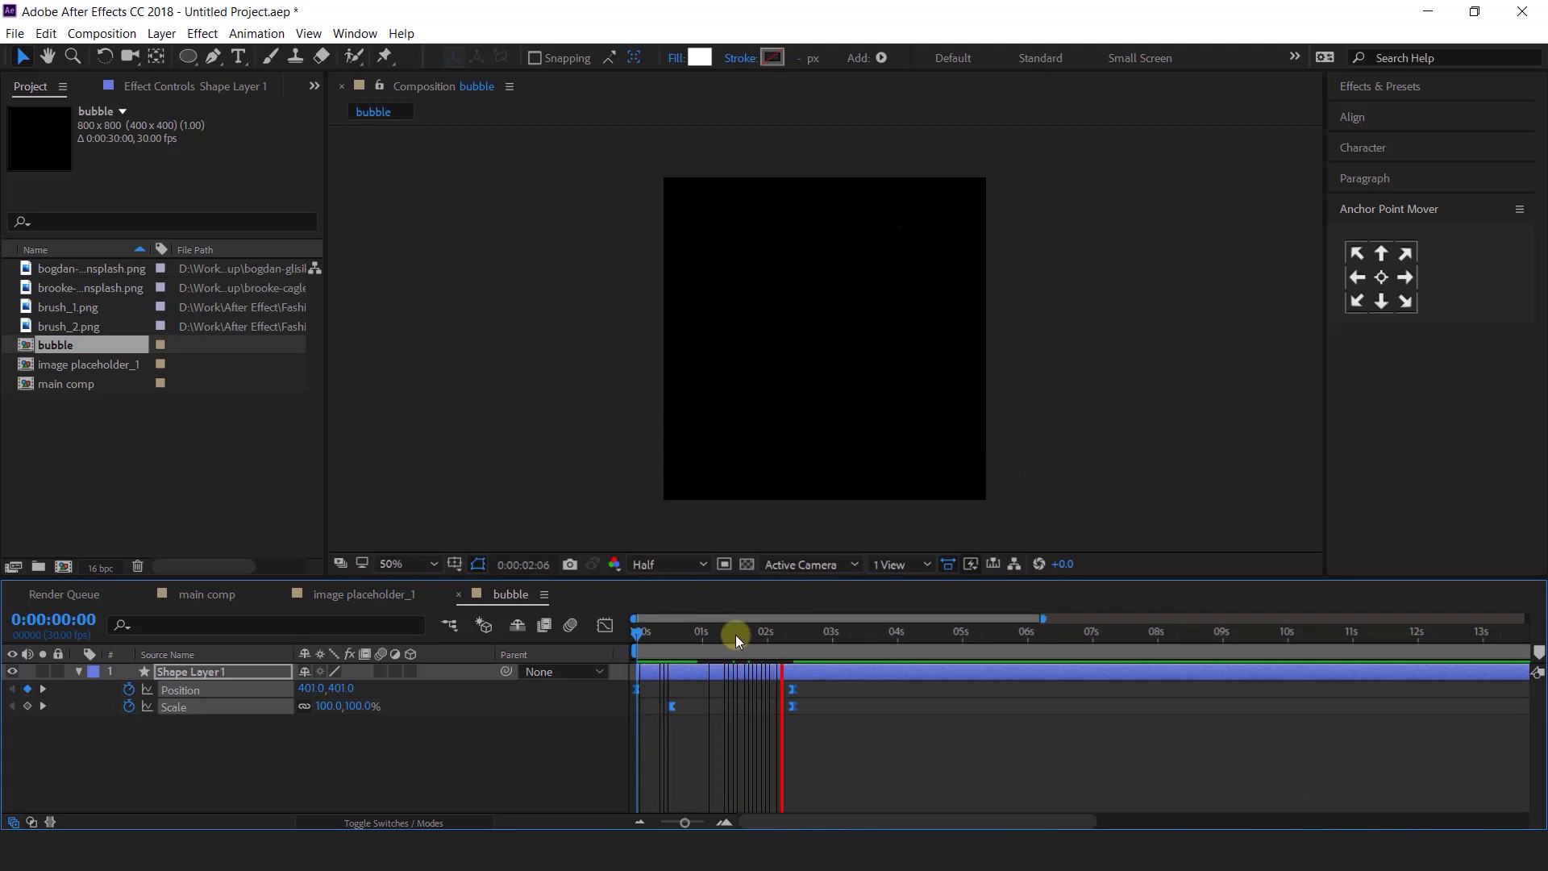
- Collapse the animated circle layer's properties and duplicate the layer six times
left_click(840, 742)
left_click(78, 670)
left_click(220, 671)
key("ctrl+d")
key("ctrl+d")
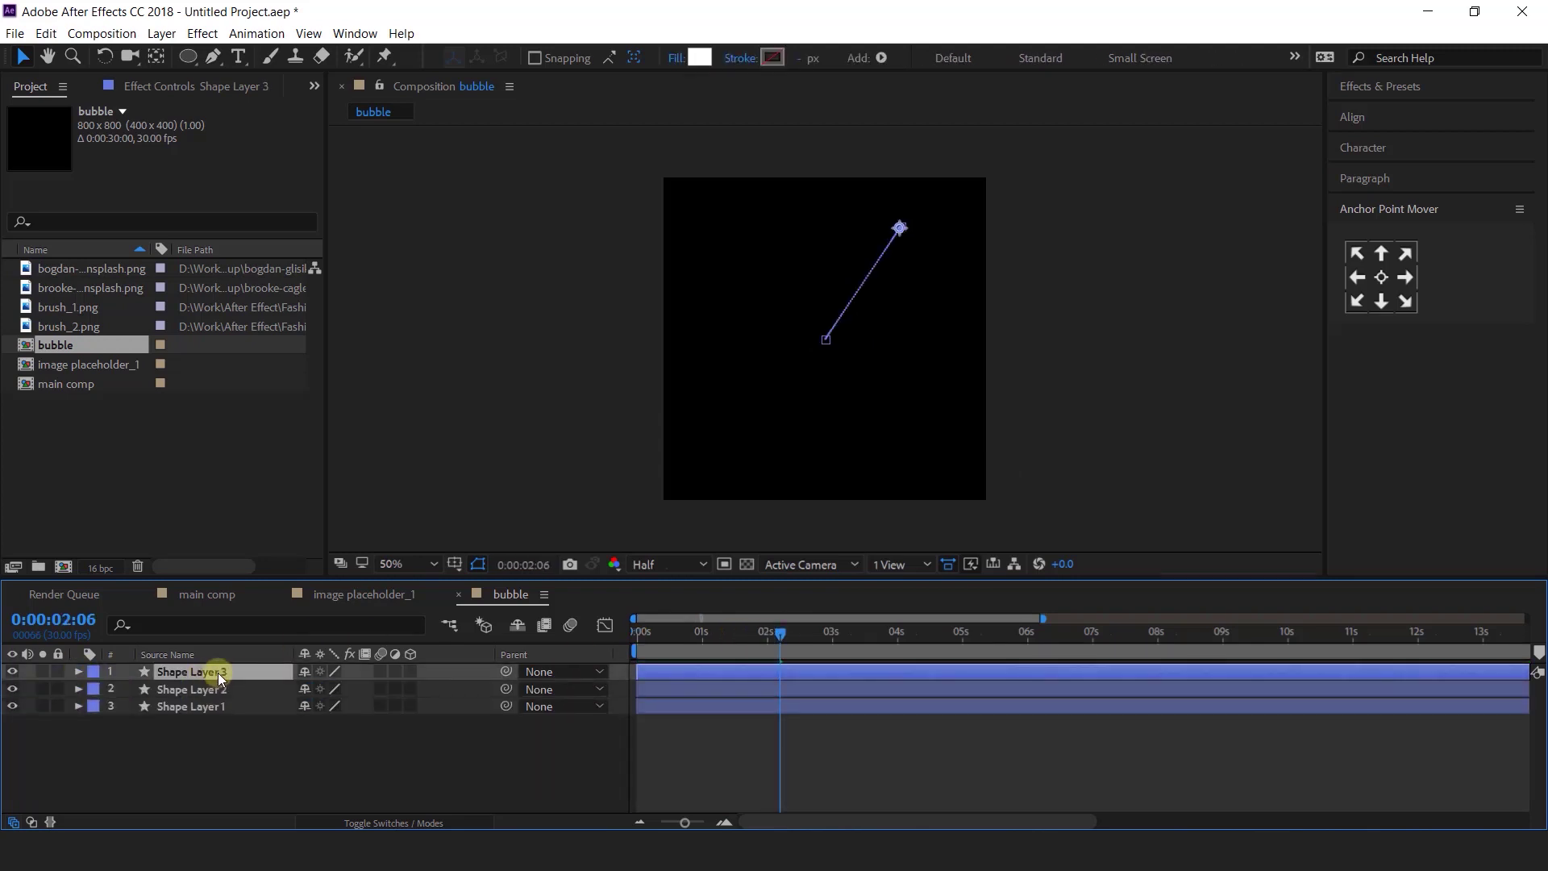
key("ctrl+d")
key("ctrl+d")
key("ctrl+d")
key("ctrl+d")
- At 0:00:02:12, move the end positions of Shape Layer 7 to about 679, 309 and Shape Layer 6 to about 691, 367
left_click(229, 674)
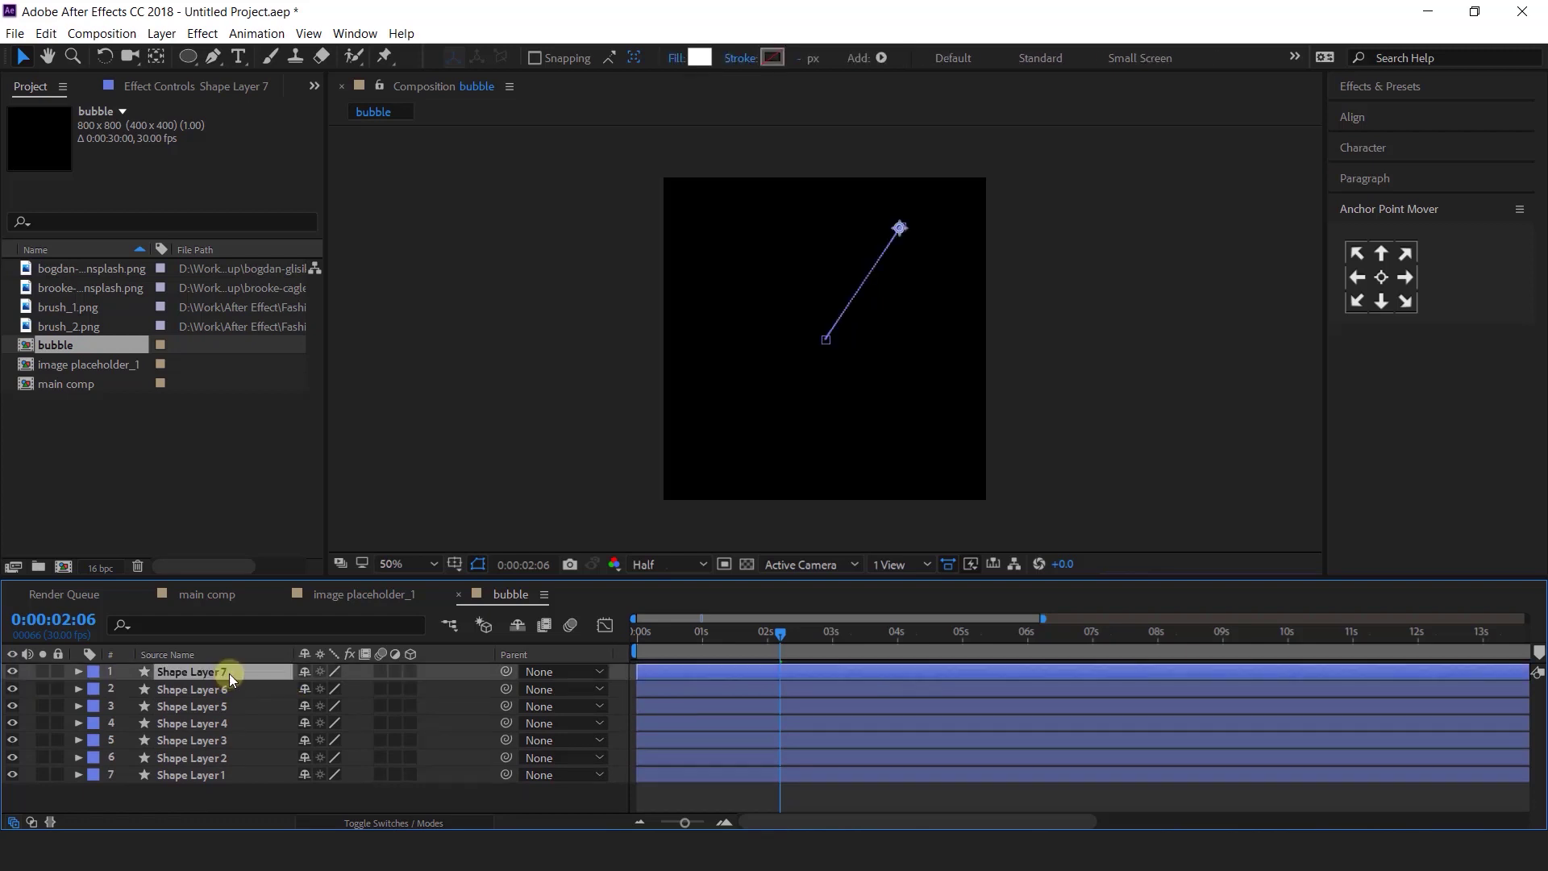
key("p")
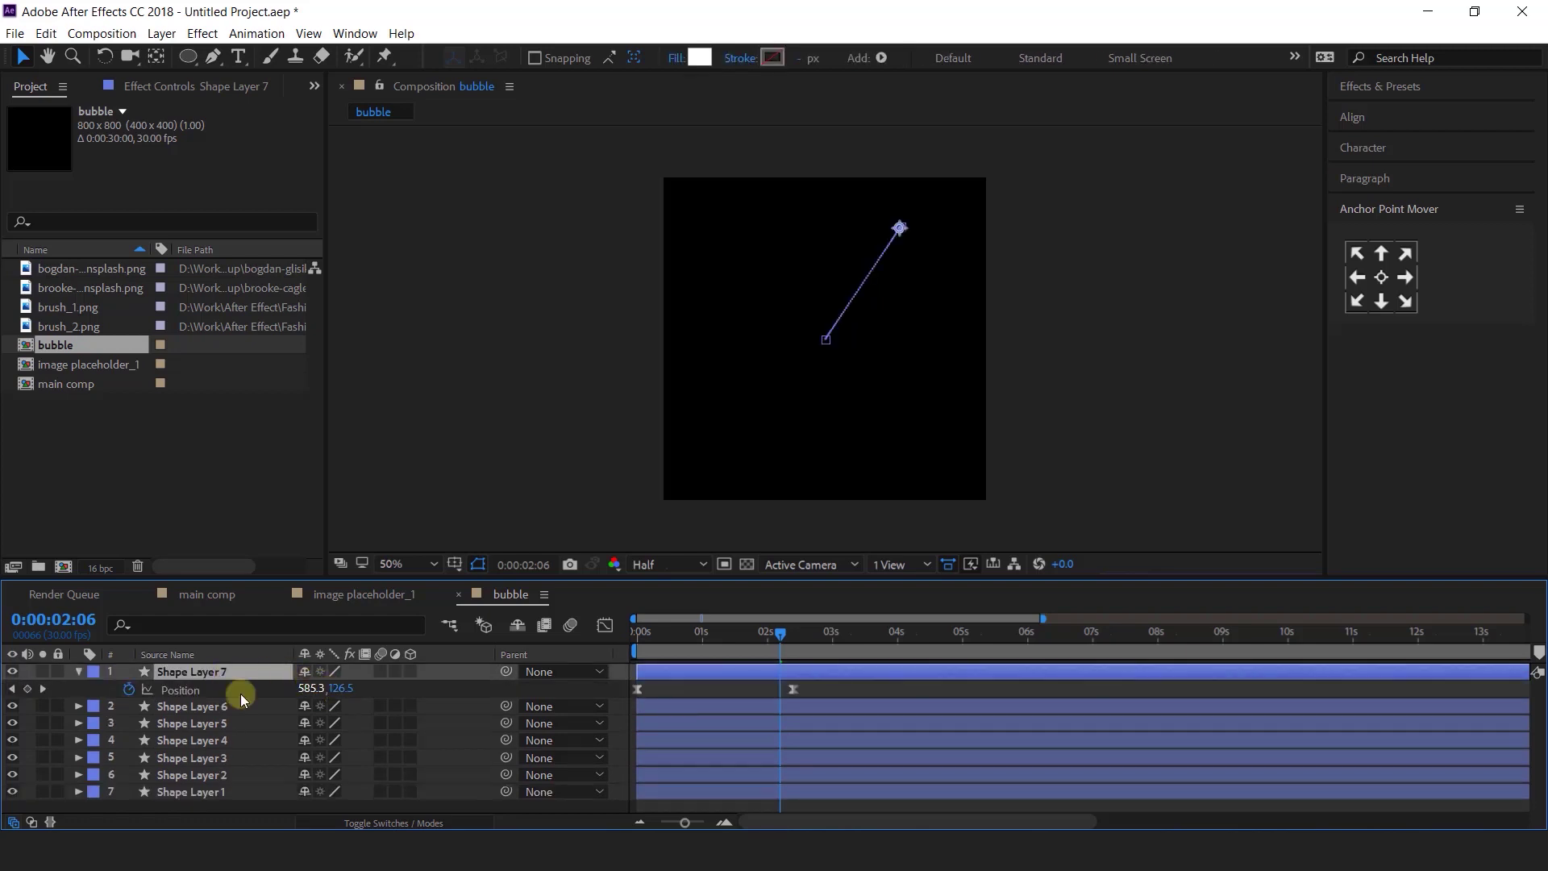
left_click(43, 689)
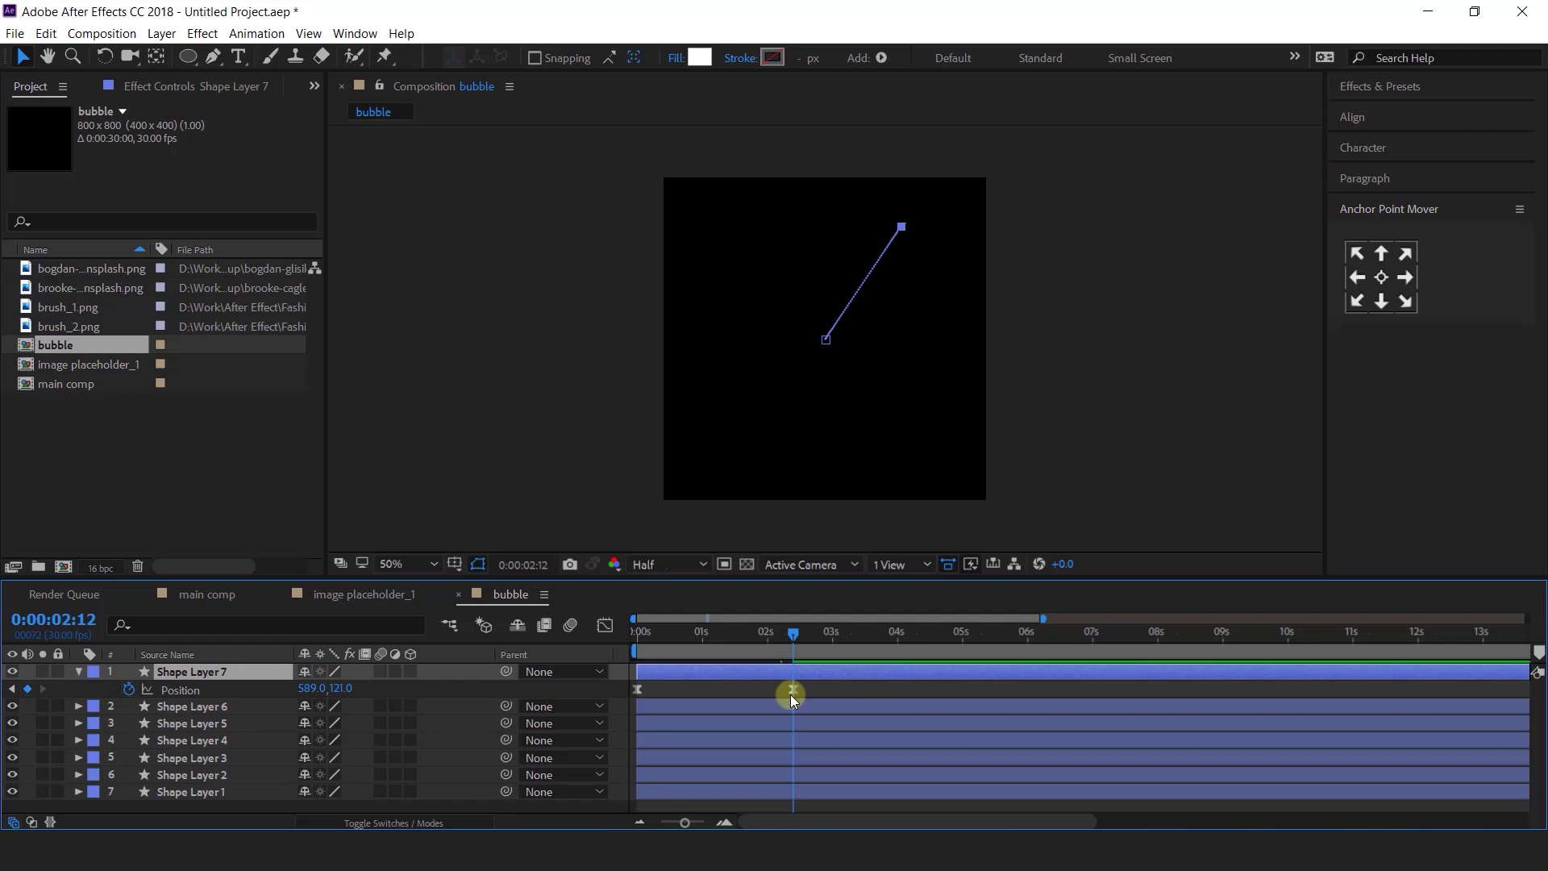
left_click_drag(903, 225, 940, 304)
left_click(830, 708)
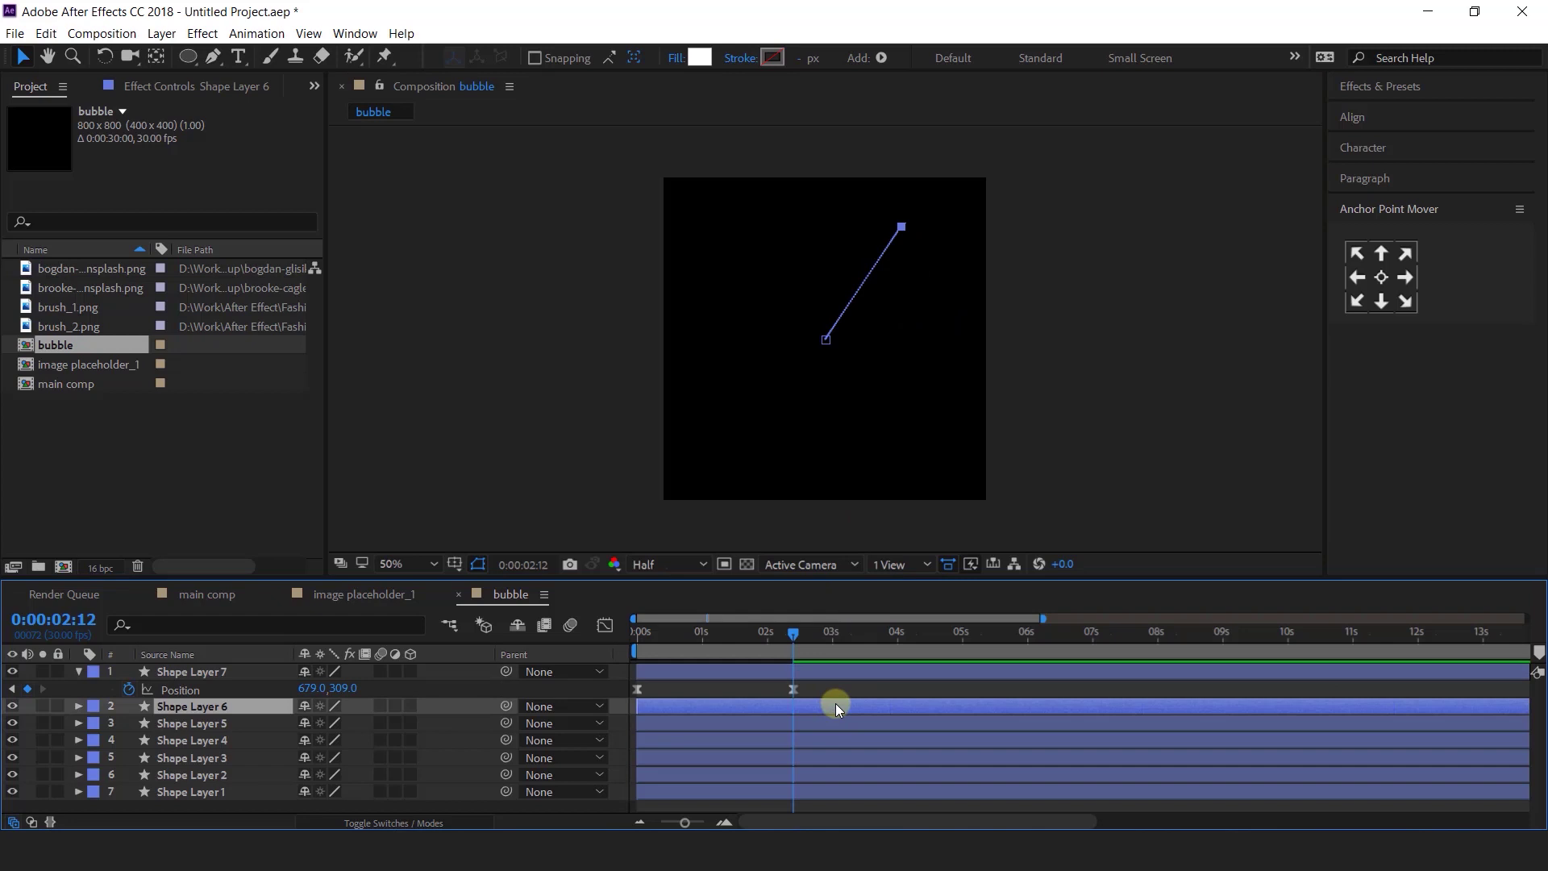
key("u")
left_click_drag(903, 226, 950, 321)
- Move the end positions of Shape Layer 5 to about 329, 115 and Shape Layer 4 to about 175, 219 at 0:00:02:12
left_click(813, 740)
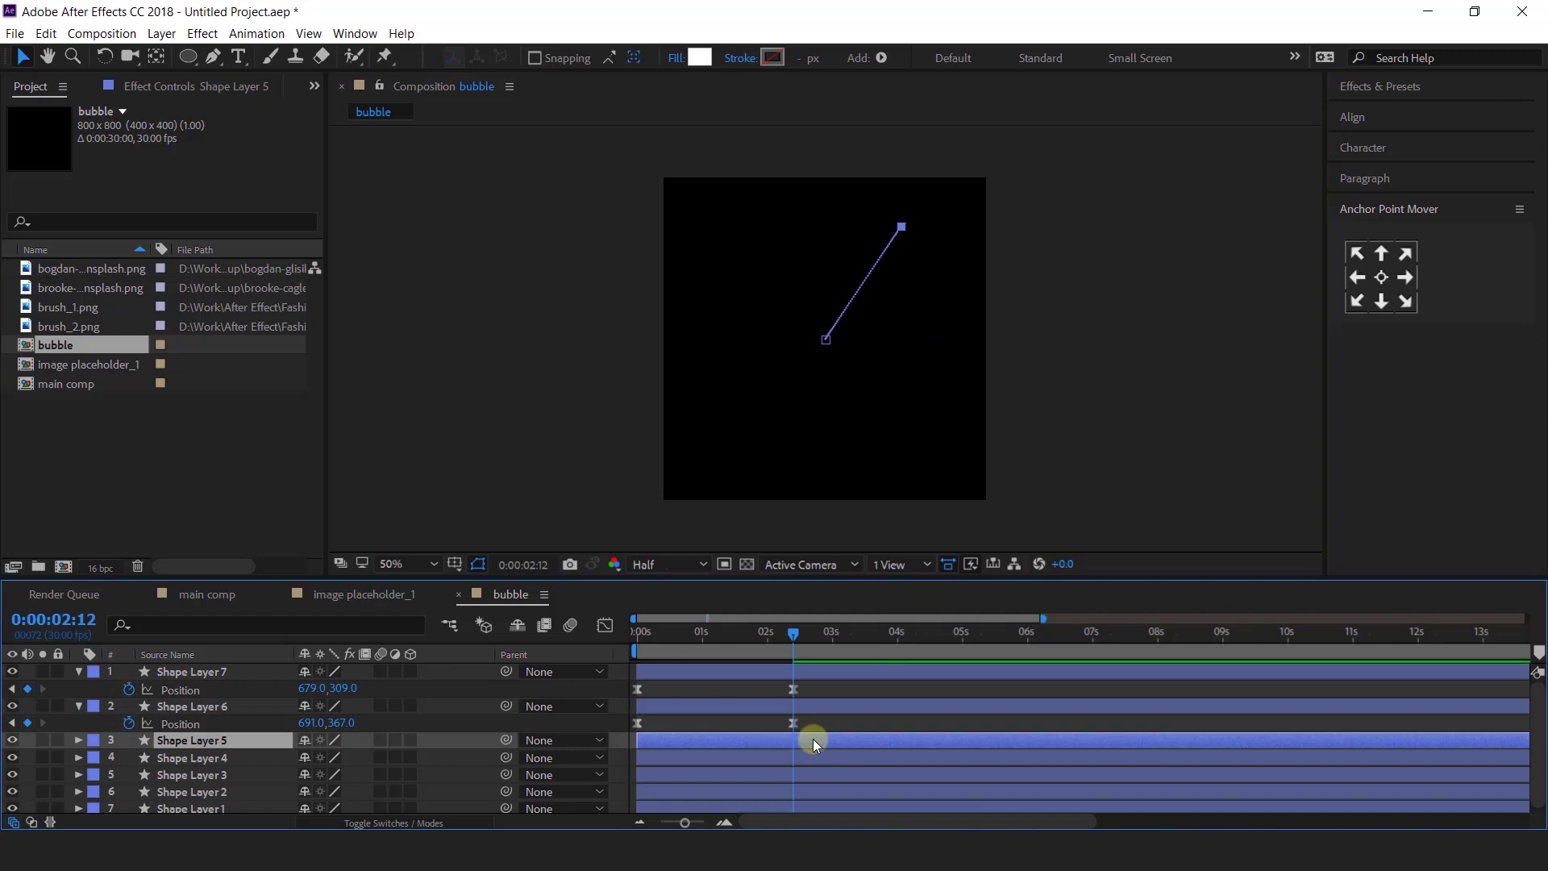
key("u")
left_click_drag(902, 226, 797, 225)
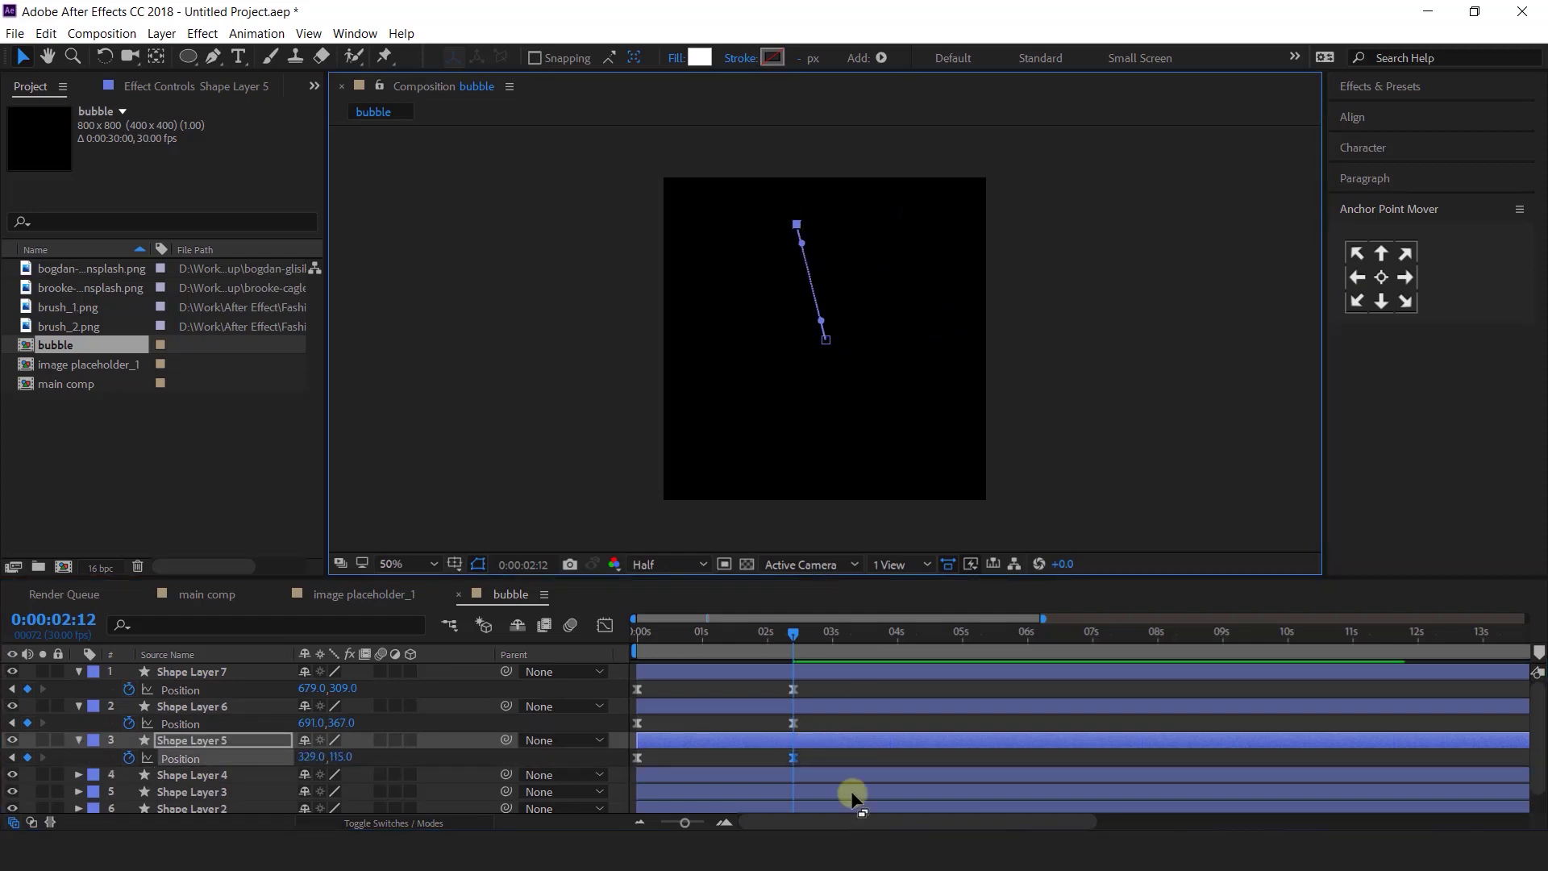
left_click(823, 775)
key("u")
left_click_drag(900, 229, 733, 268)
- Move the end positions of Shape Layer 3 to about 129, 383 and Shape Layer 2 to about 361, 595 at 0:00:02:12
left_click(860, 773)
key("u")
left_click_drag(901, 226, 715, 332)
left_click(835, 789)
key("u")
left_click_drag(901, 227, 796, 432)
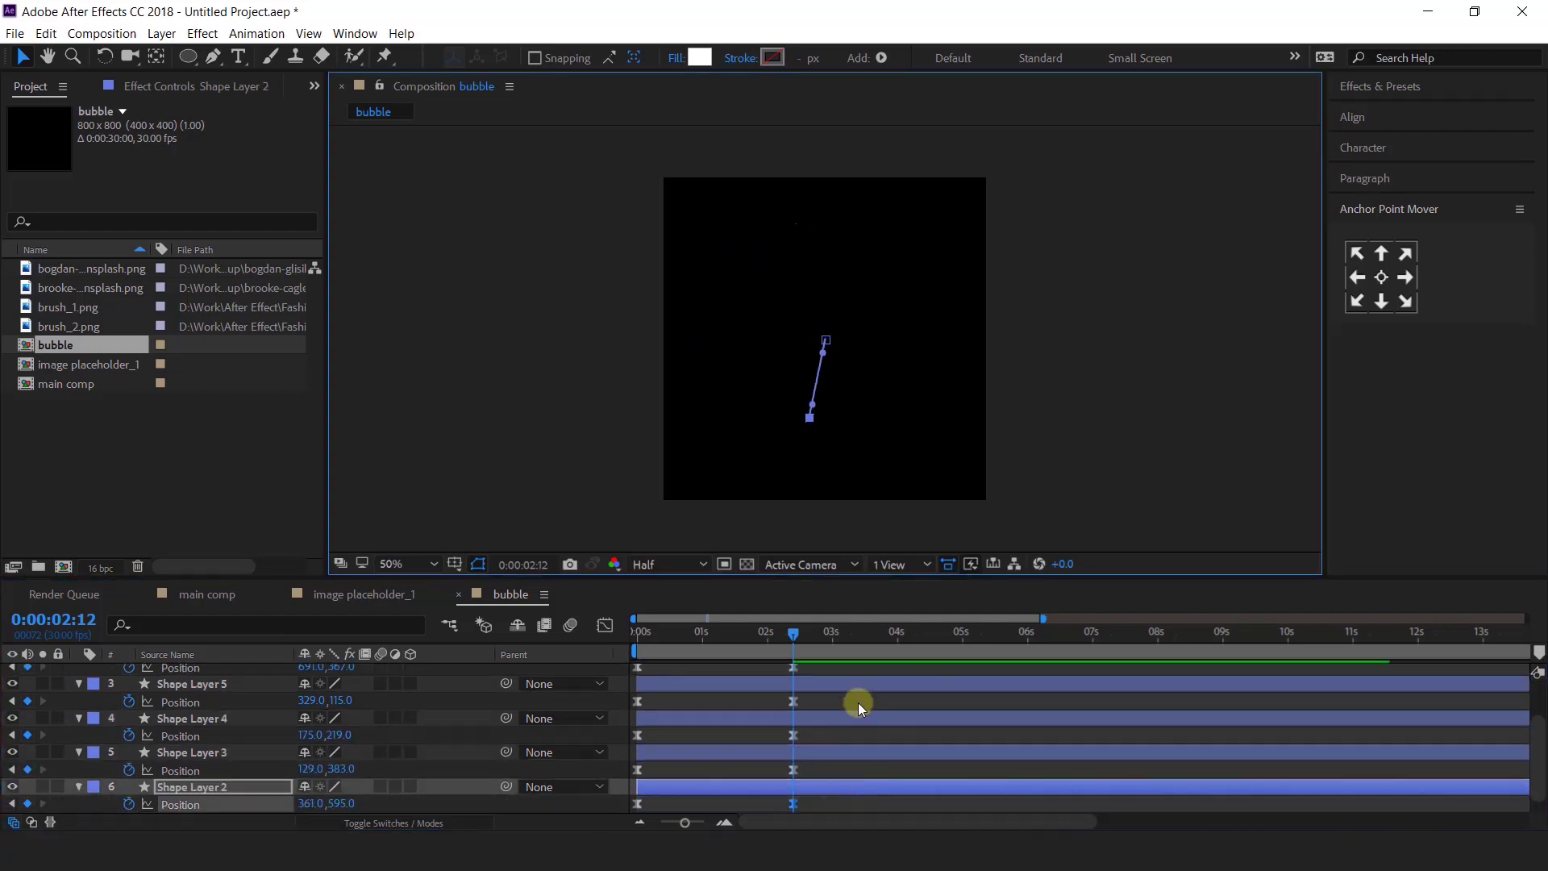
- Check the spread of the circles mid-animation and move Shape Layer 6's end position into the empty lower-right area
scroll(858, 703, "down", 1)
left_click(645, 635)
left_click_drag(694, 641, 752, 642)
left_click(920, 325)
scroll(833, 768, "up", 2)
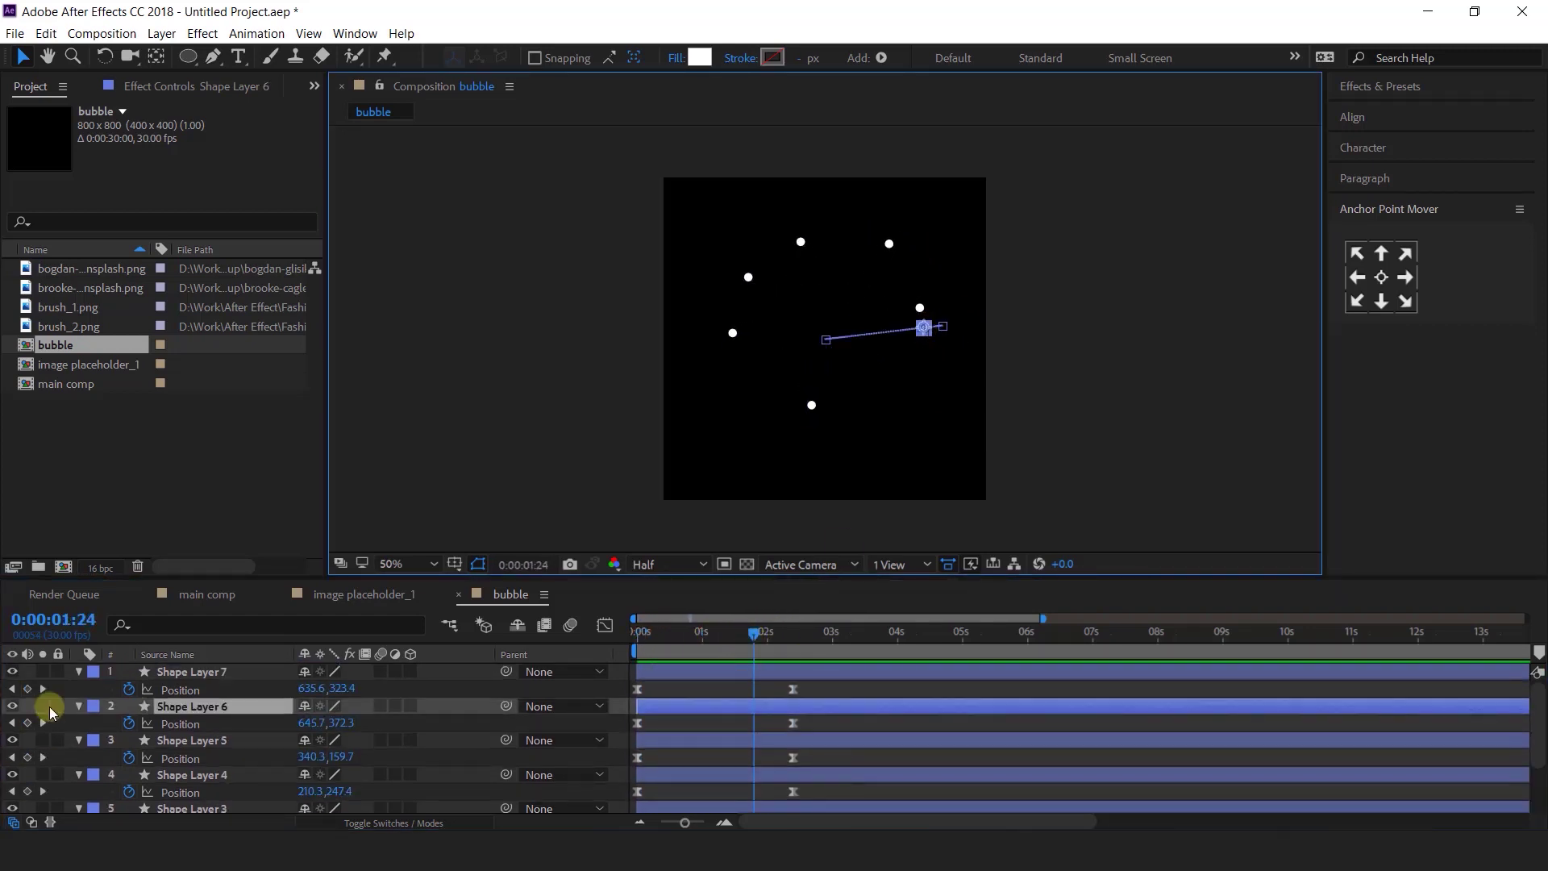
left_click(44, 723)
left_click_drag(944, 326, 922, 388)
- Collapse the keyframed properties of all circle layers and preview the burst animation from the start
left_click_drag(792, 638, 633, 632)
key("u")
left_click(908, 740)
key("u")
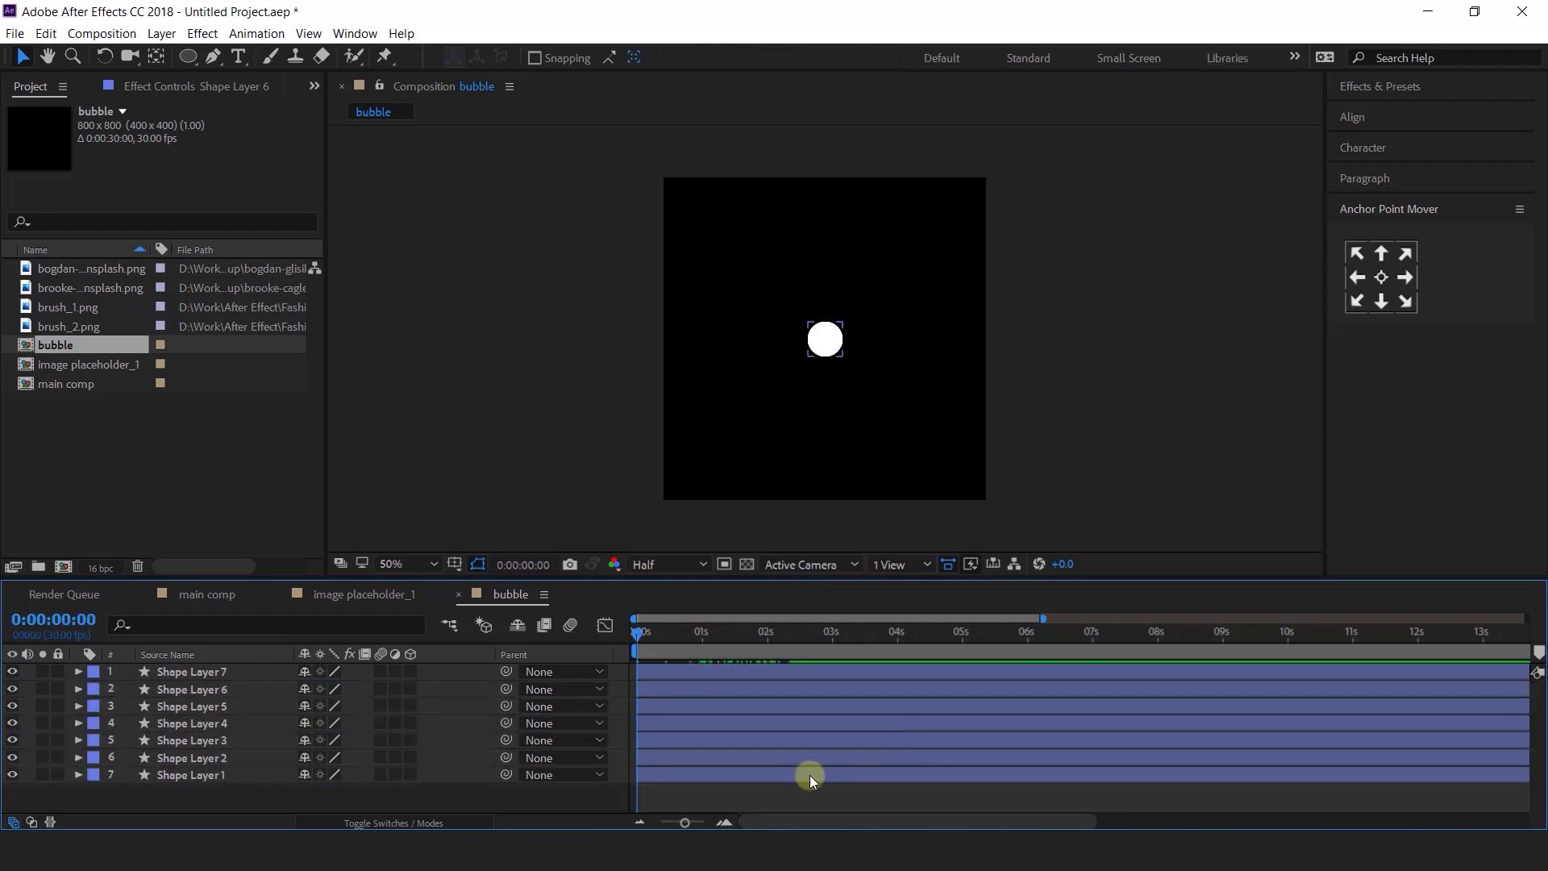
key("space")
key("space")
- Add an adjustment layer above all circle layers and apply the Fast Box Blur effect to it
right_click(495, 797)
mouse_move(554, 605)
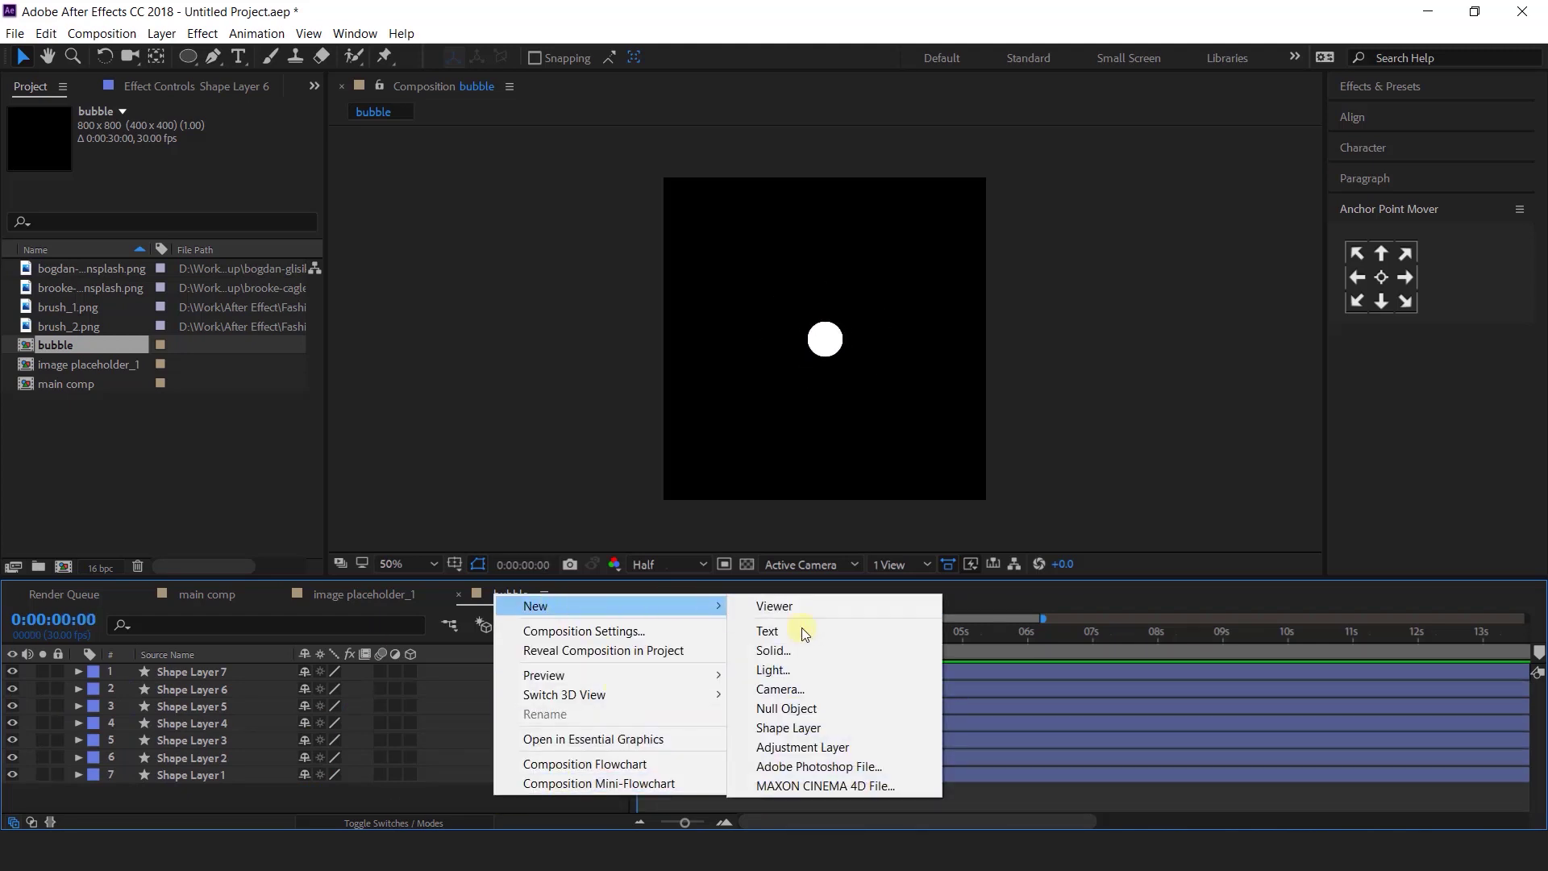
left_click(834, 743)
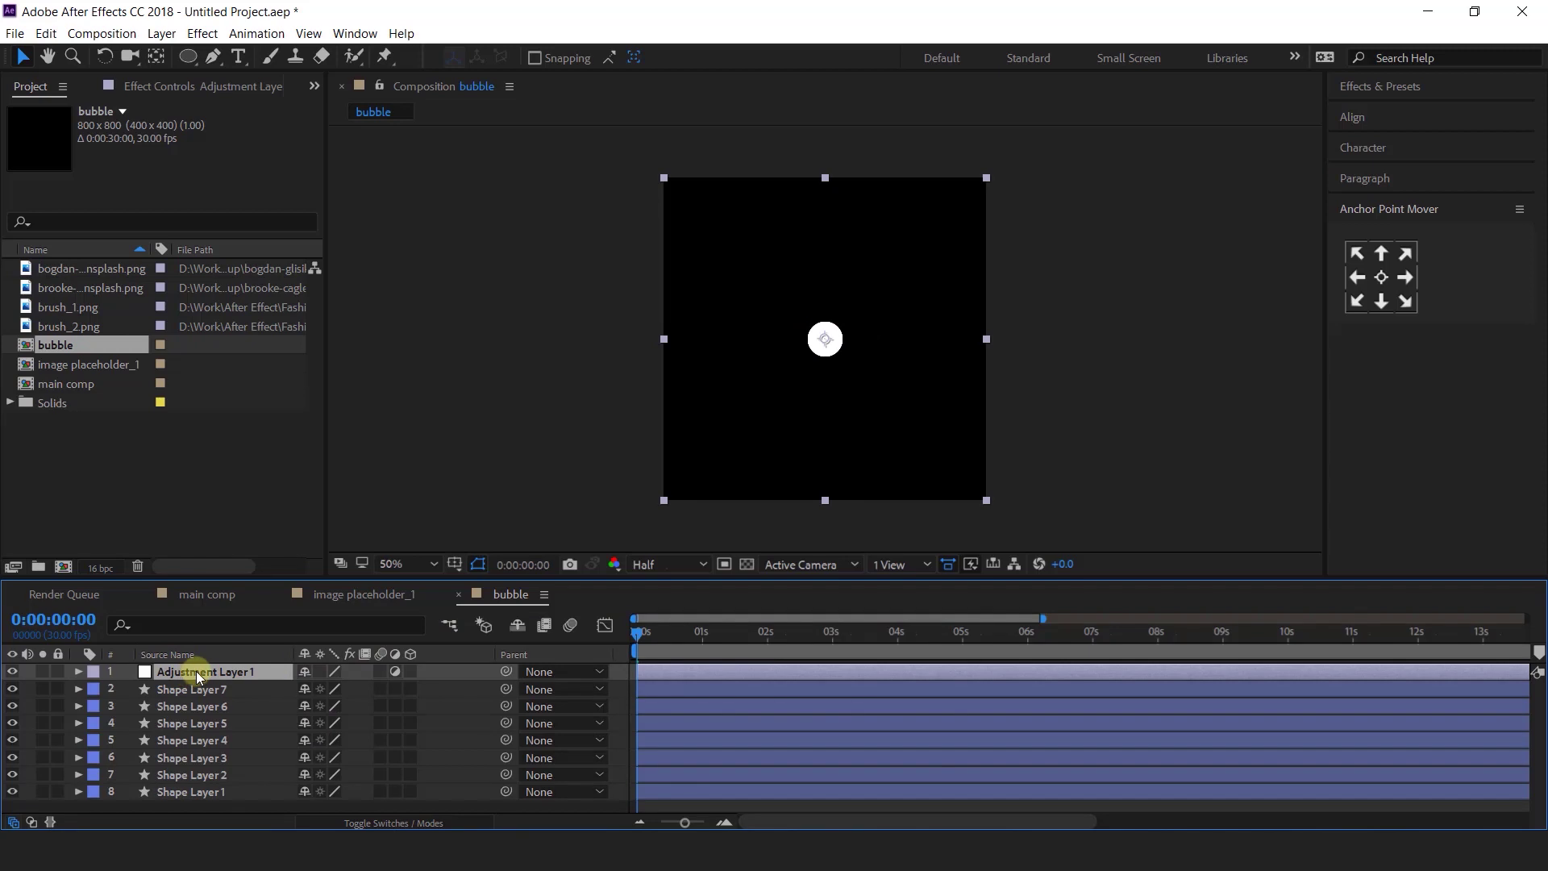
key("ctrl+space")
type("fast")
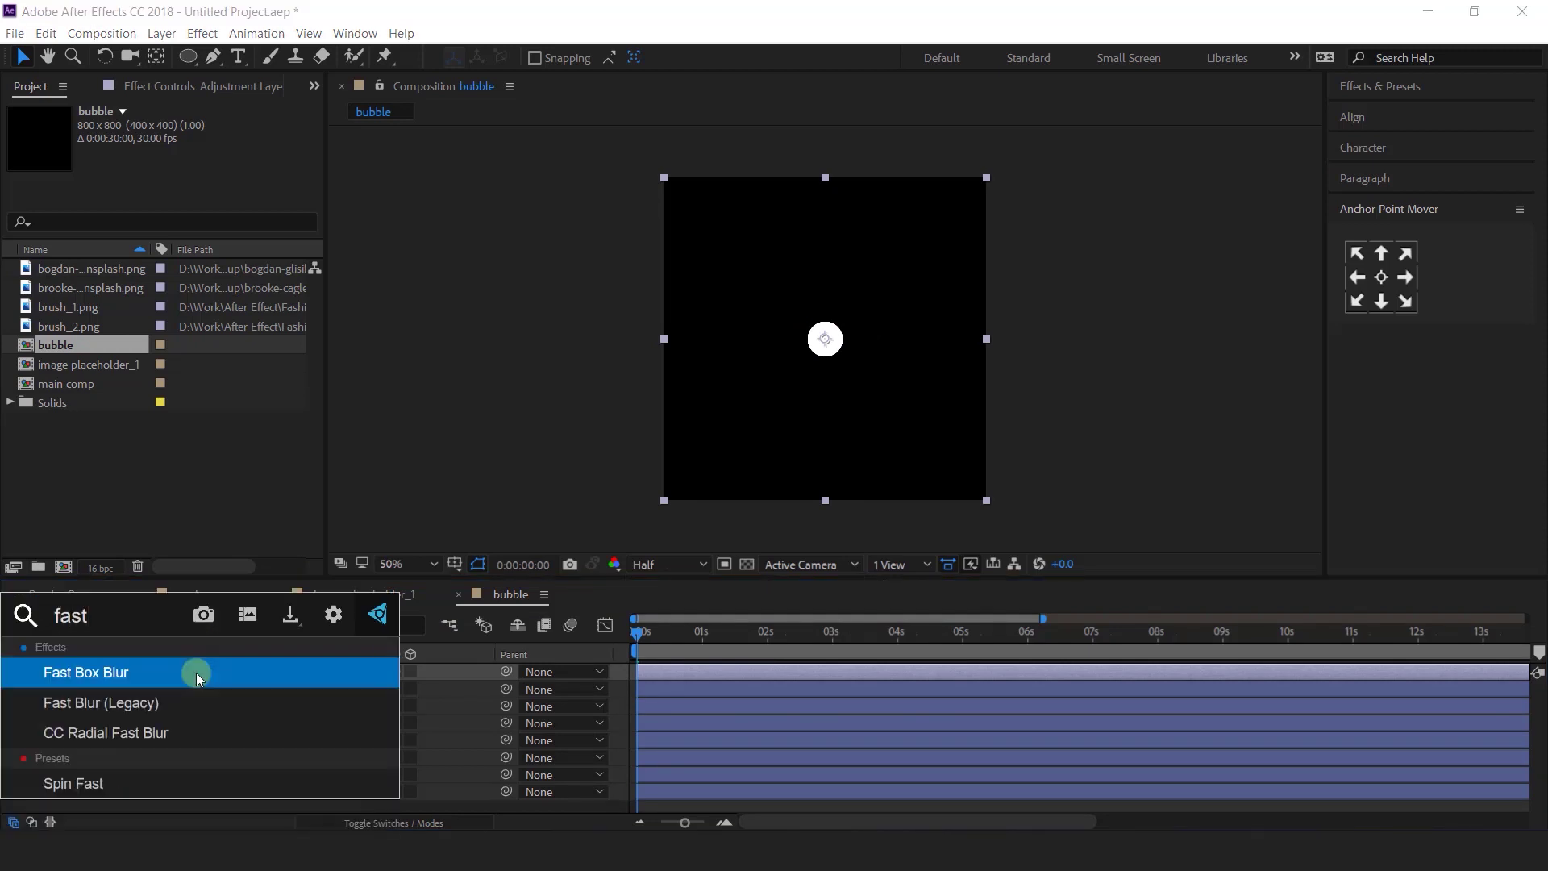
key("Return")
- Set the Fast Box Blur radius to 8, judging it at 0:00:00:16 where the circles start to separate
left_click_drag(641, 633, 673, 635)
left_click_drag(190, 146, 197, 147)
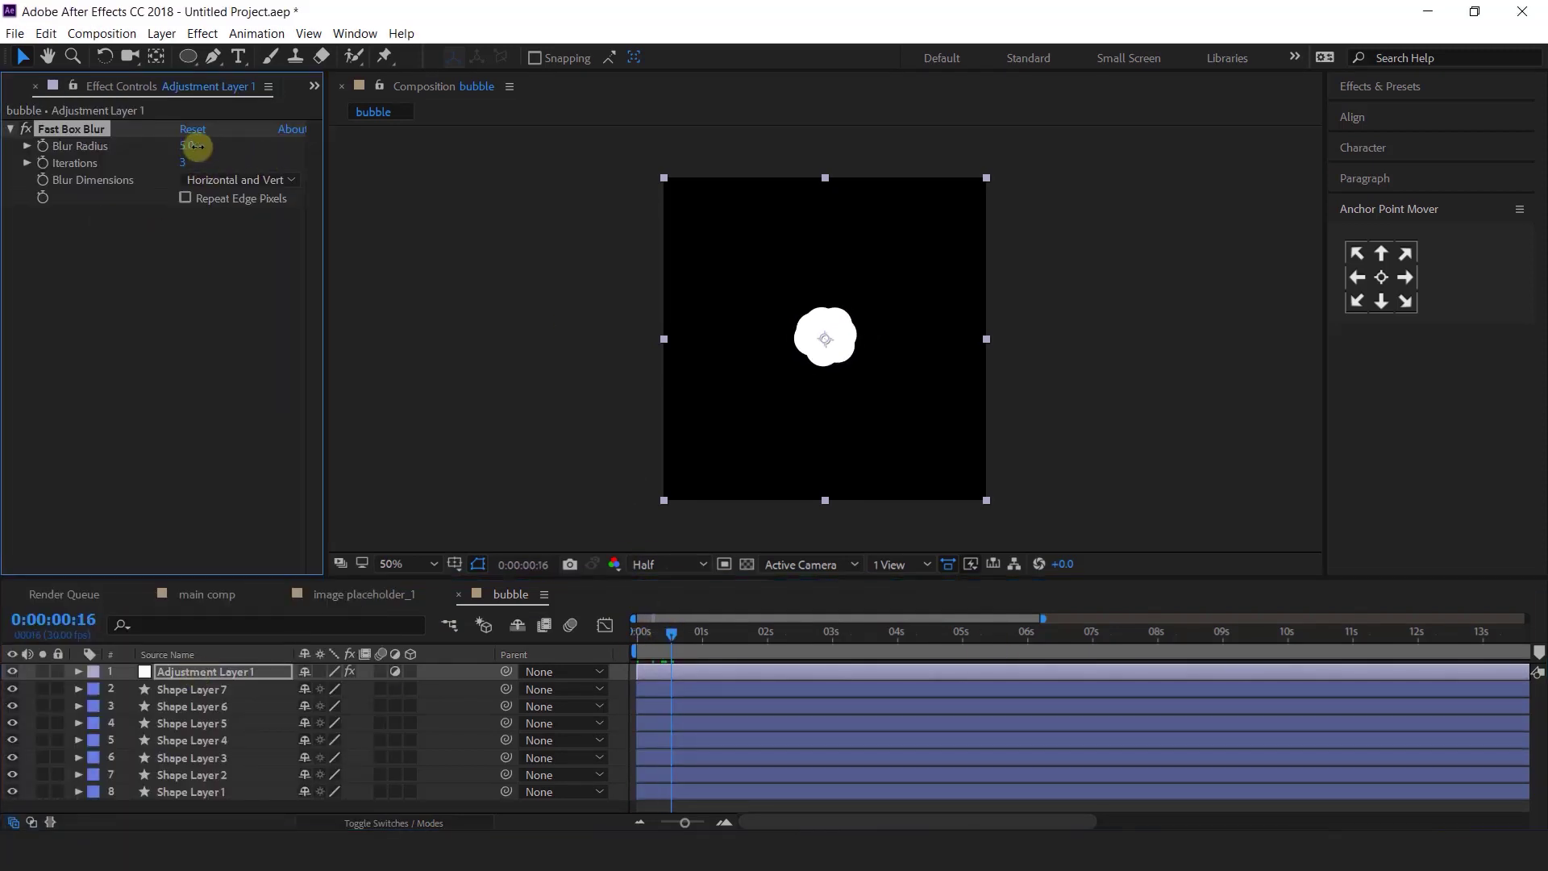
left_click(191, 148)
type("8")
key("Return")
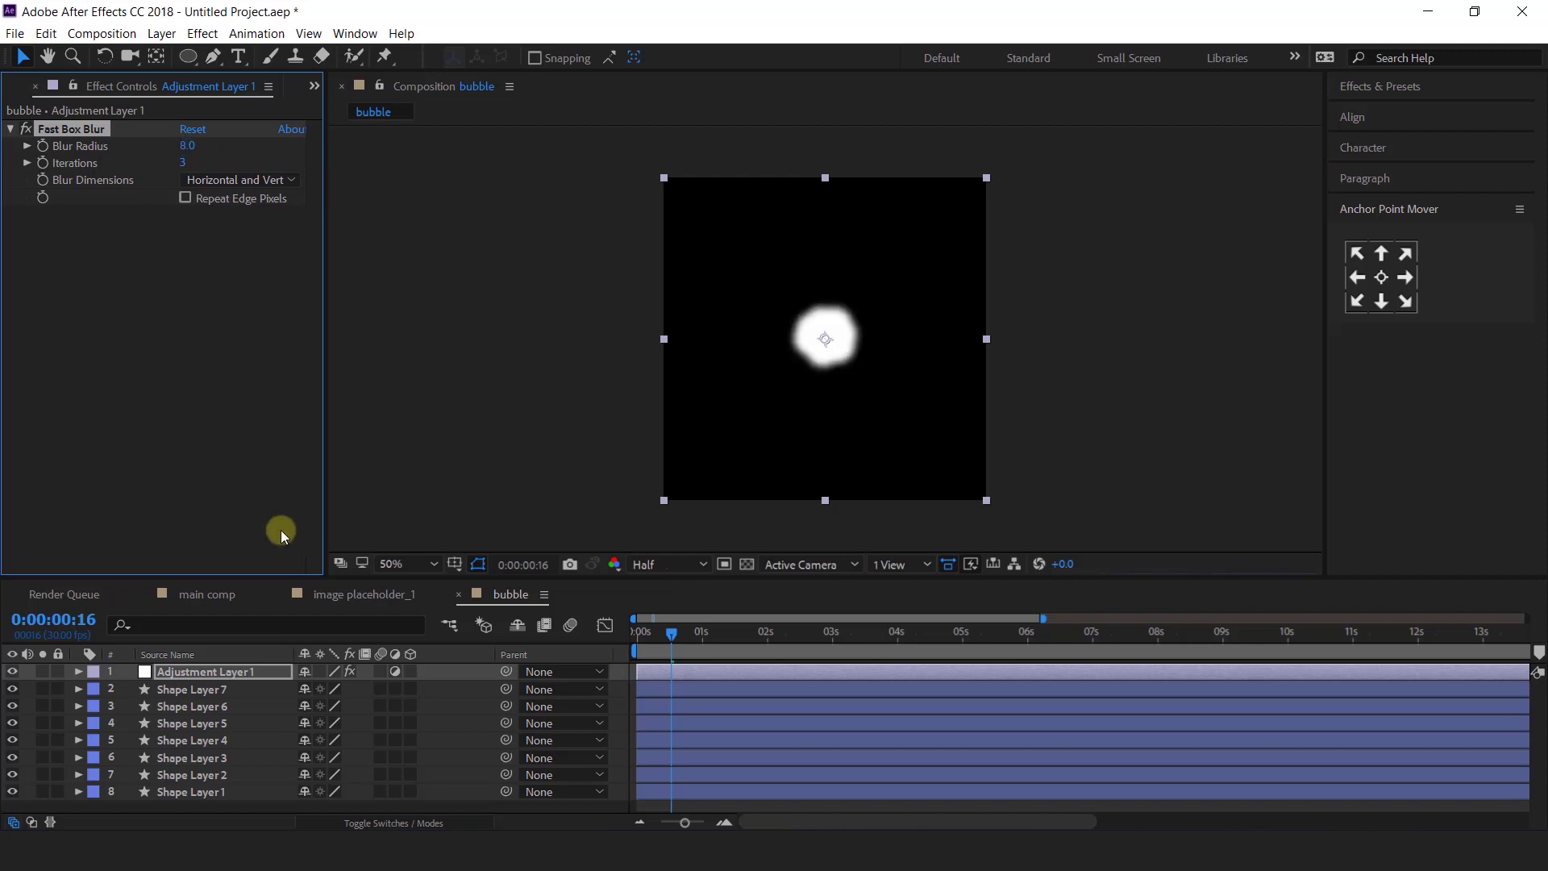
- Apply Simple Choker to the adjustment layer with Choke Matte set to 10 and scrub through the merged bubbles
key("ctrl+space")
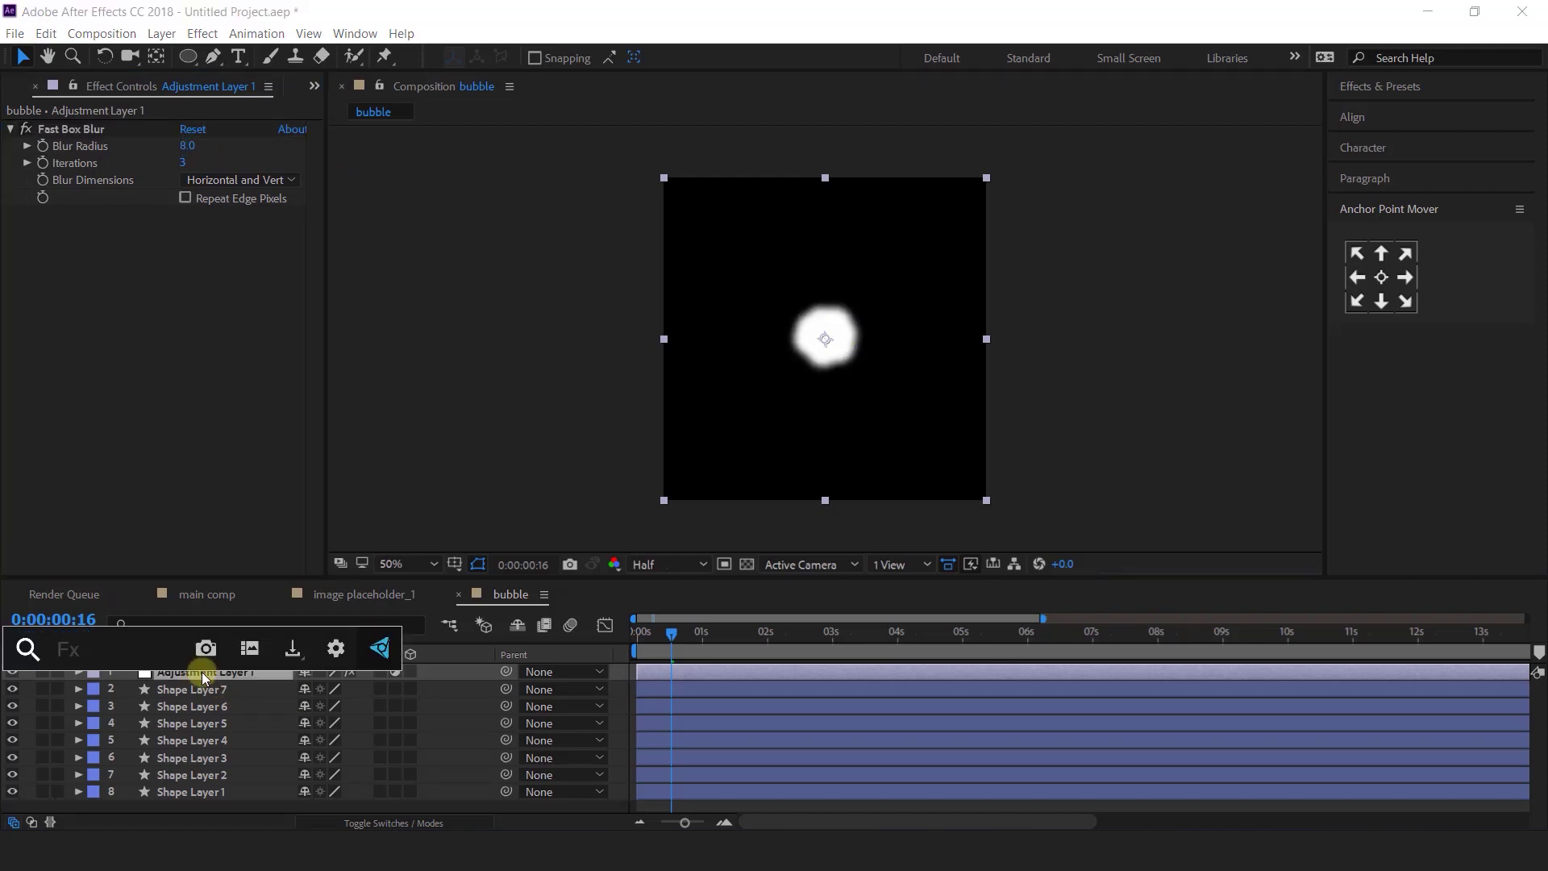
type("sim")
key("Return")
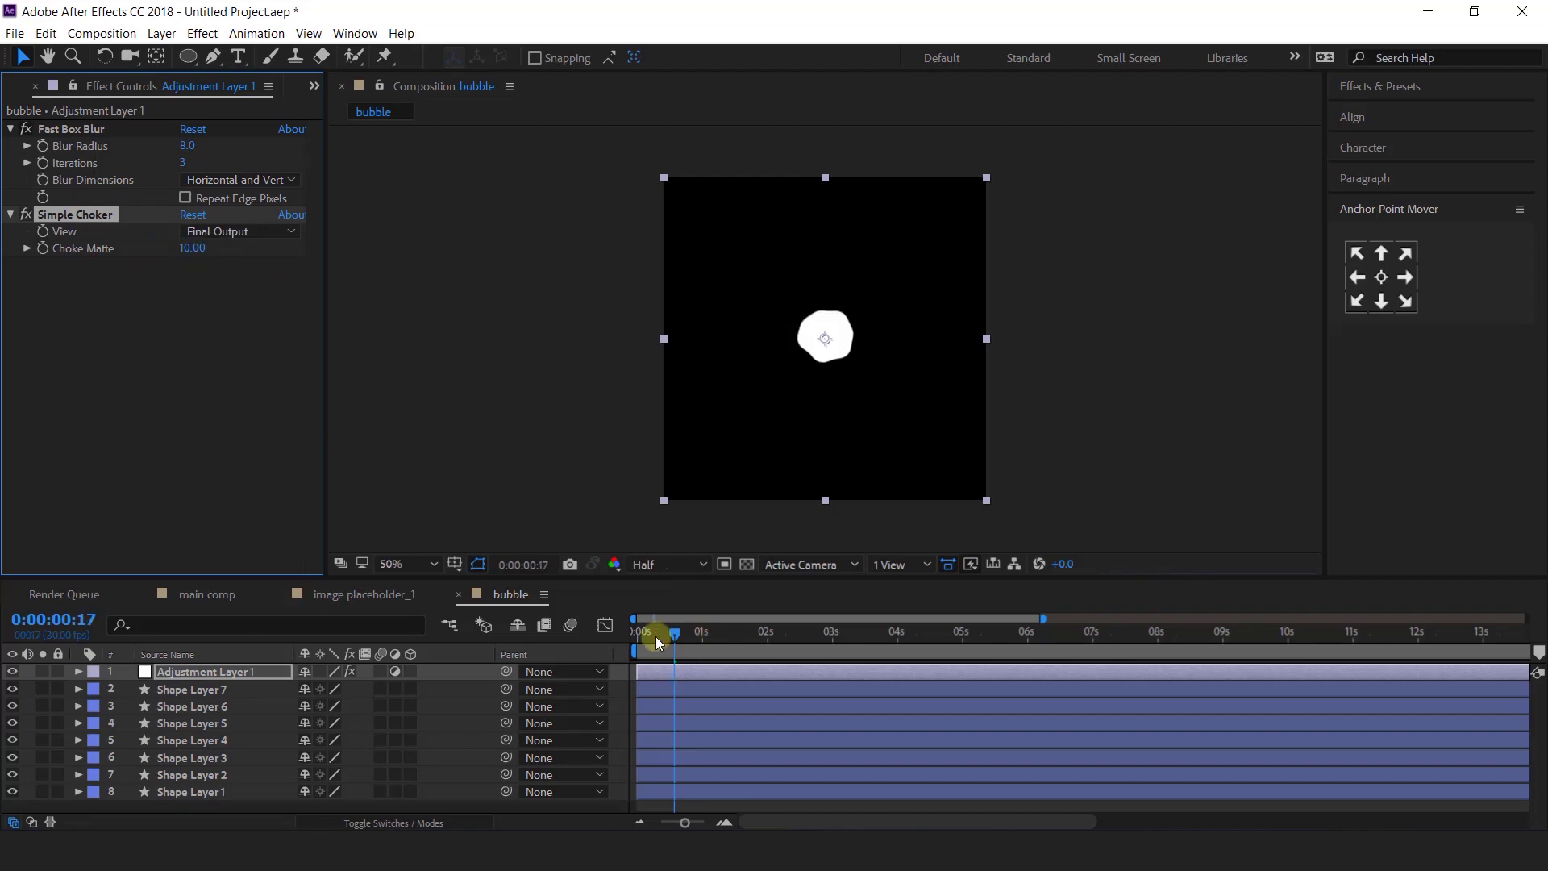
left_click_drag(656, 636, 751, 641)
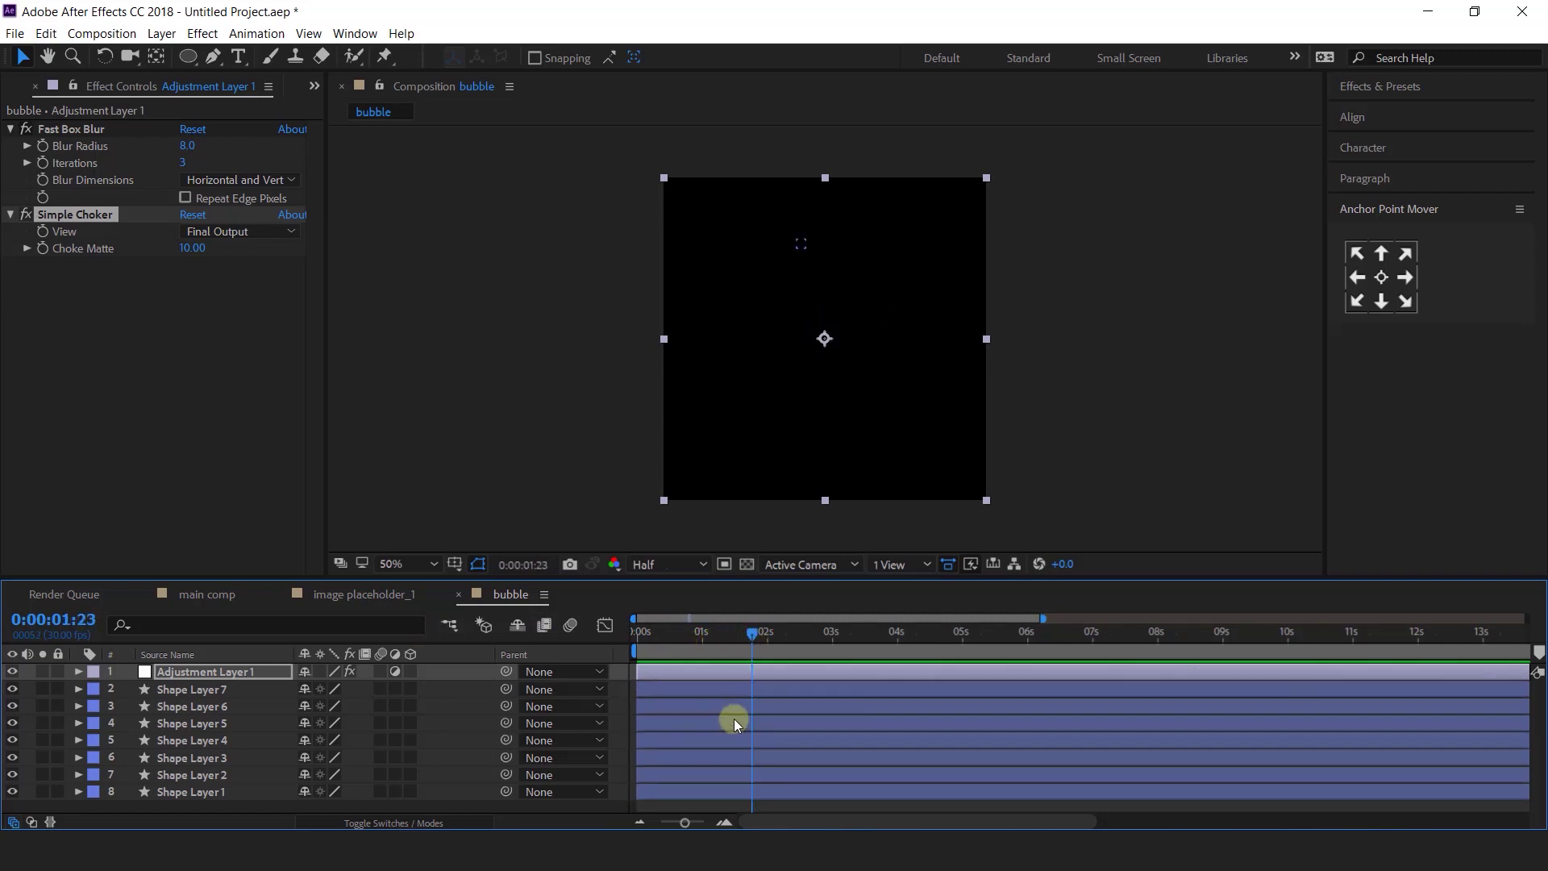
- Close the bubble composition, add it to main comp as the top layer and position it in the frame's upper left
left_click(459, 596)
left_click(192, 595)
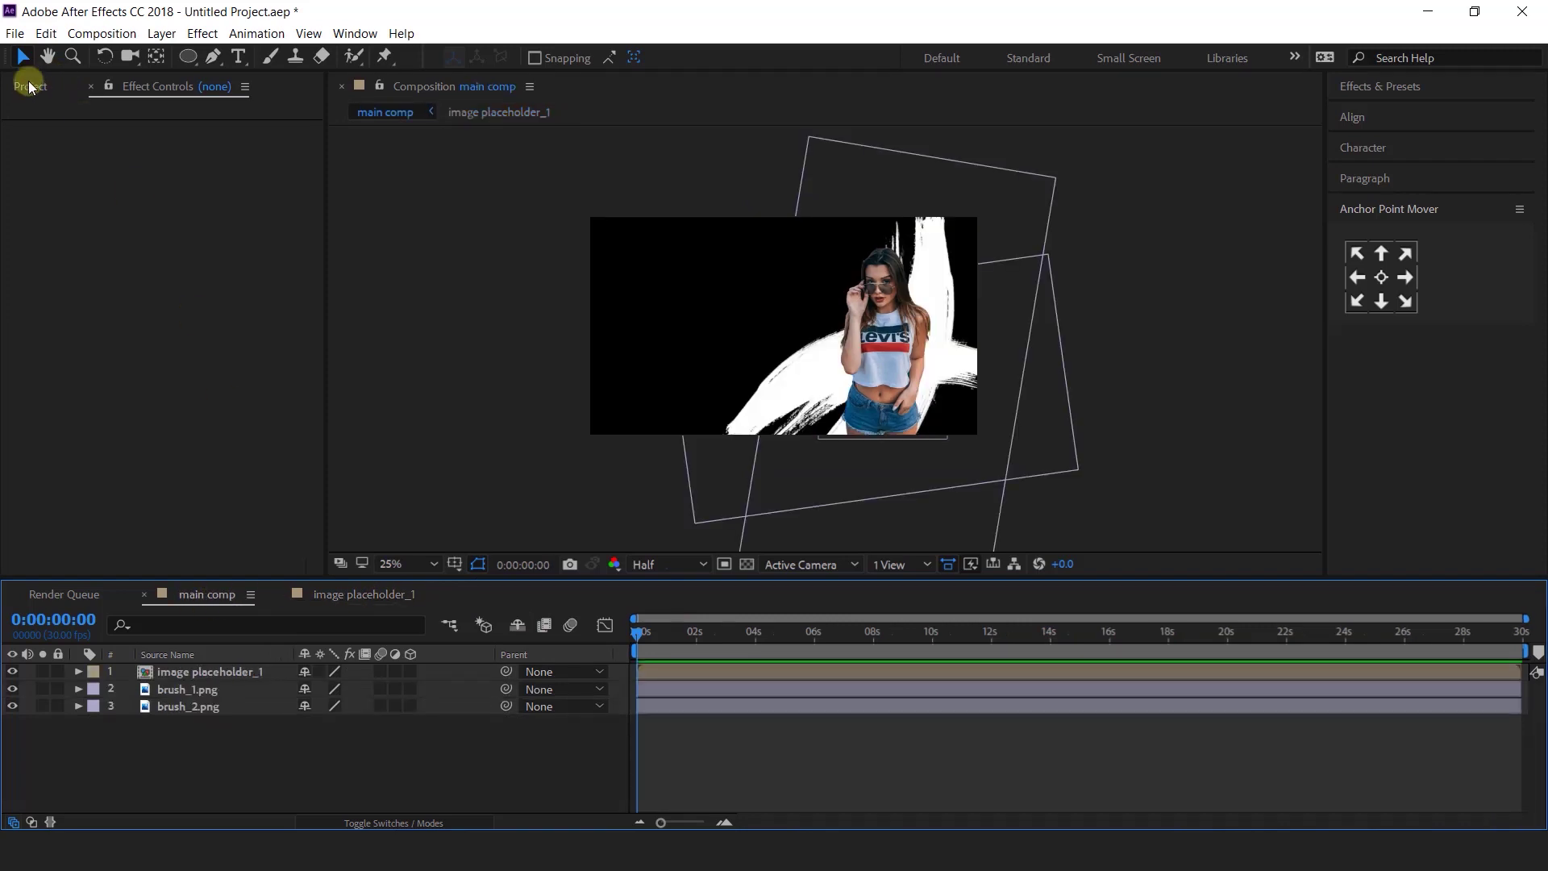
left_click(30, 86)
left_click(126, 504)
left_click(28, 343)
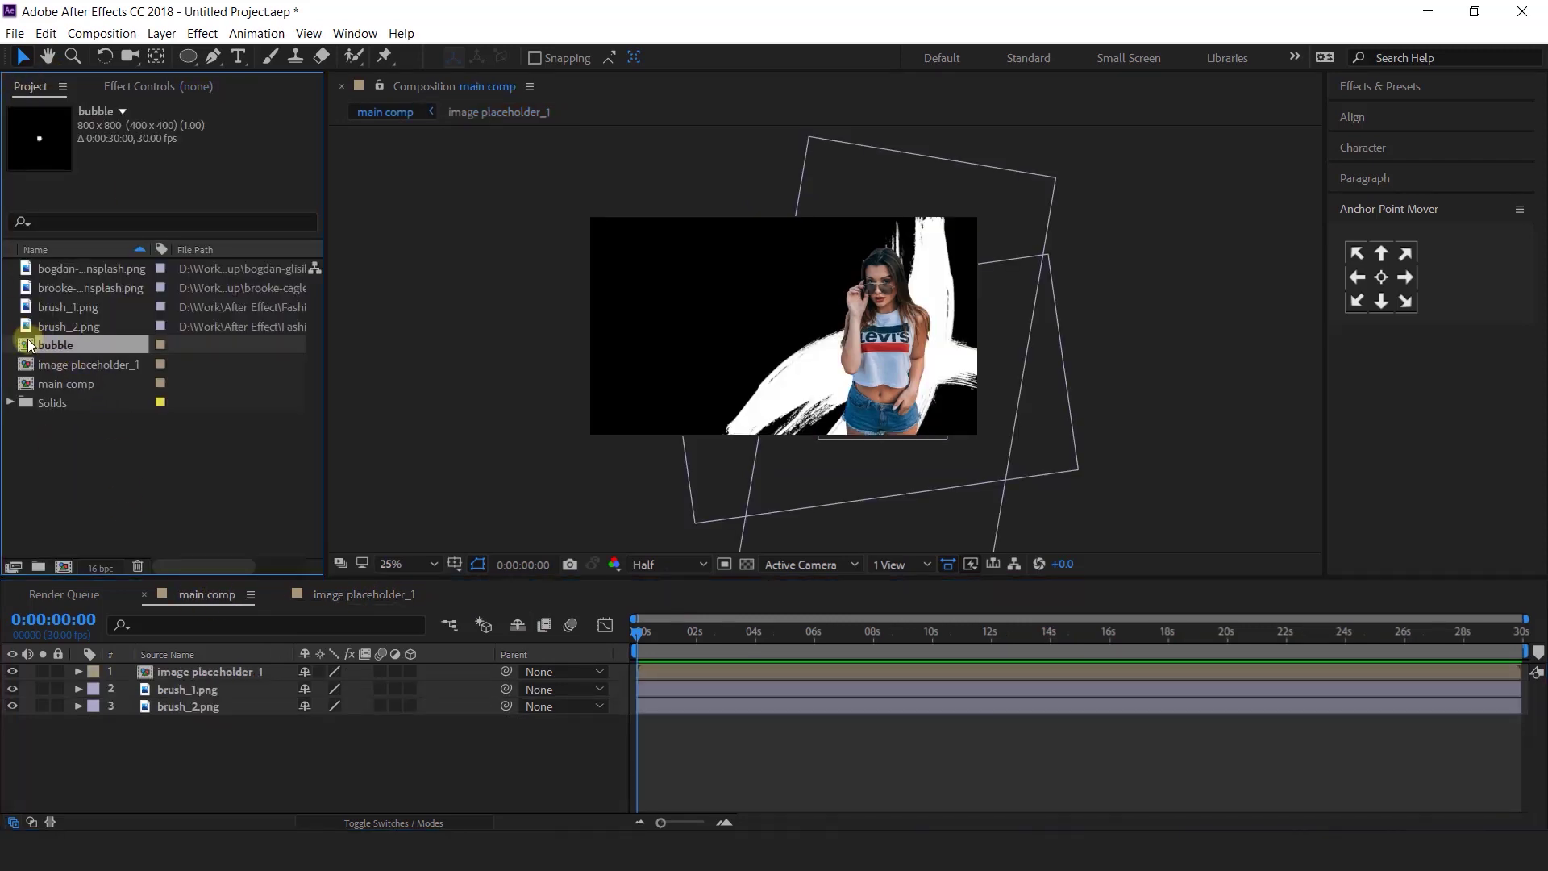
left_click_drag(27, 351, 218, 664)
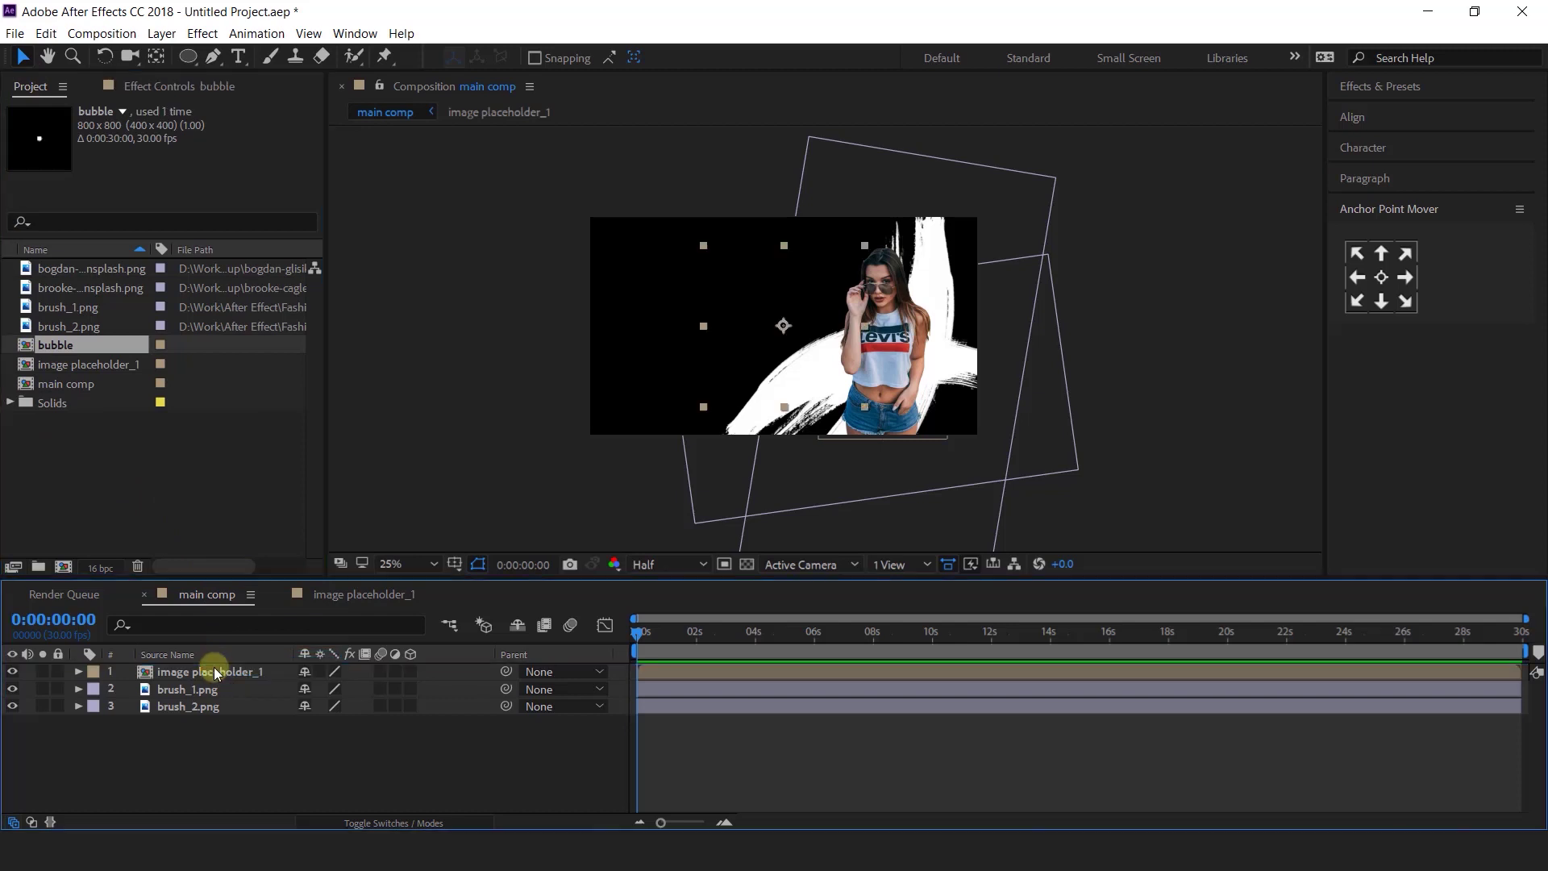
left_click_drag(778, 316, 622, 253)
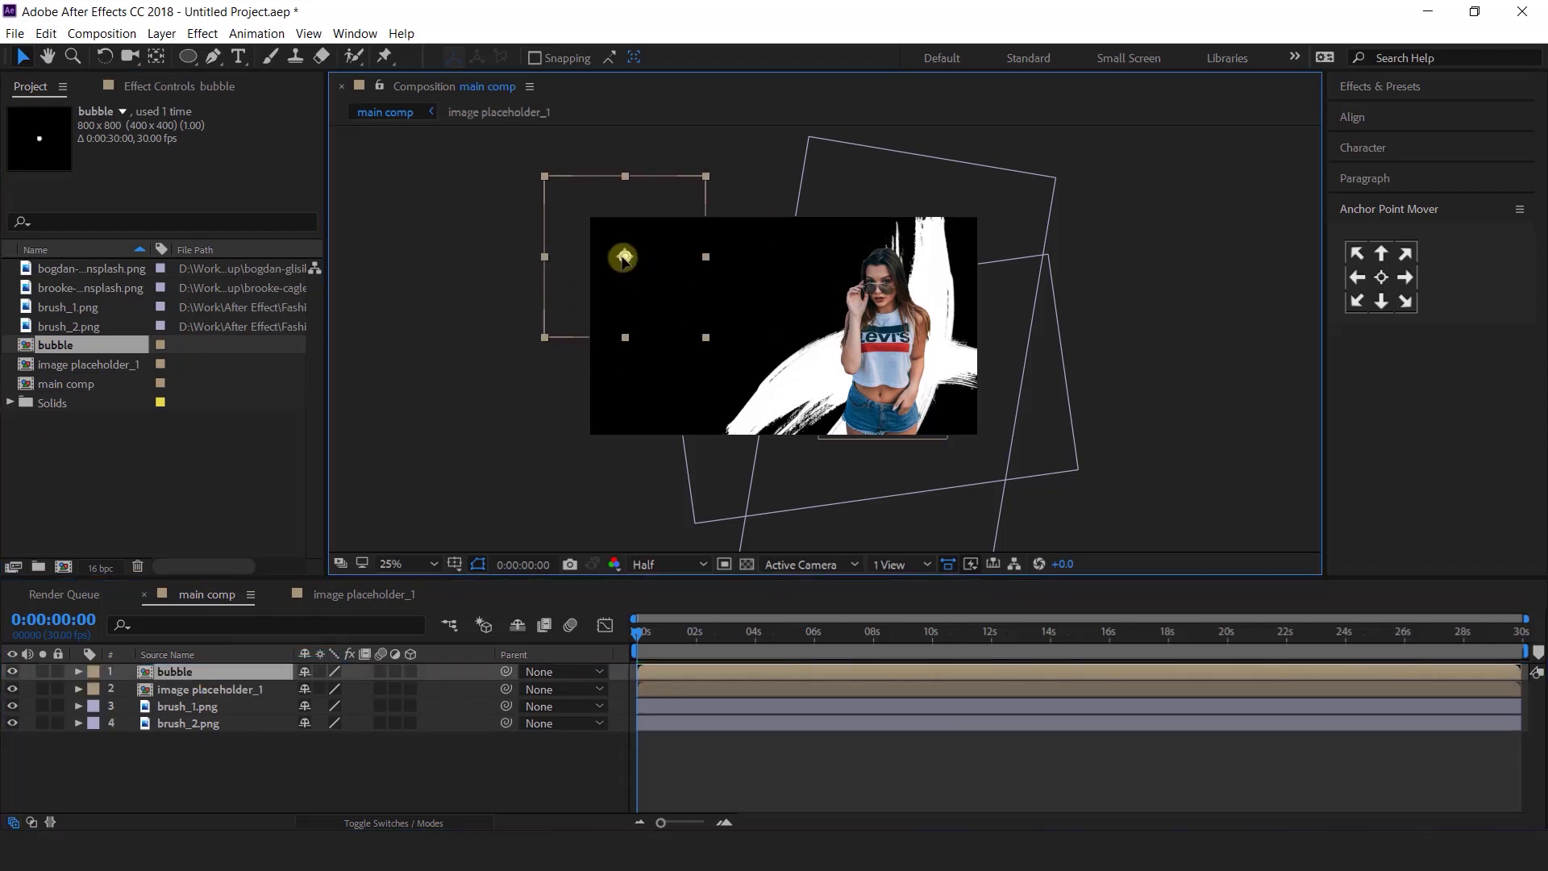
- Preview the bubble in main comp and shift its layer to start at about 1 second
key("space")
left_click_drag(679, 631, 754, 667)
left_click_drag(675, 635, 577, 630)
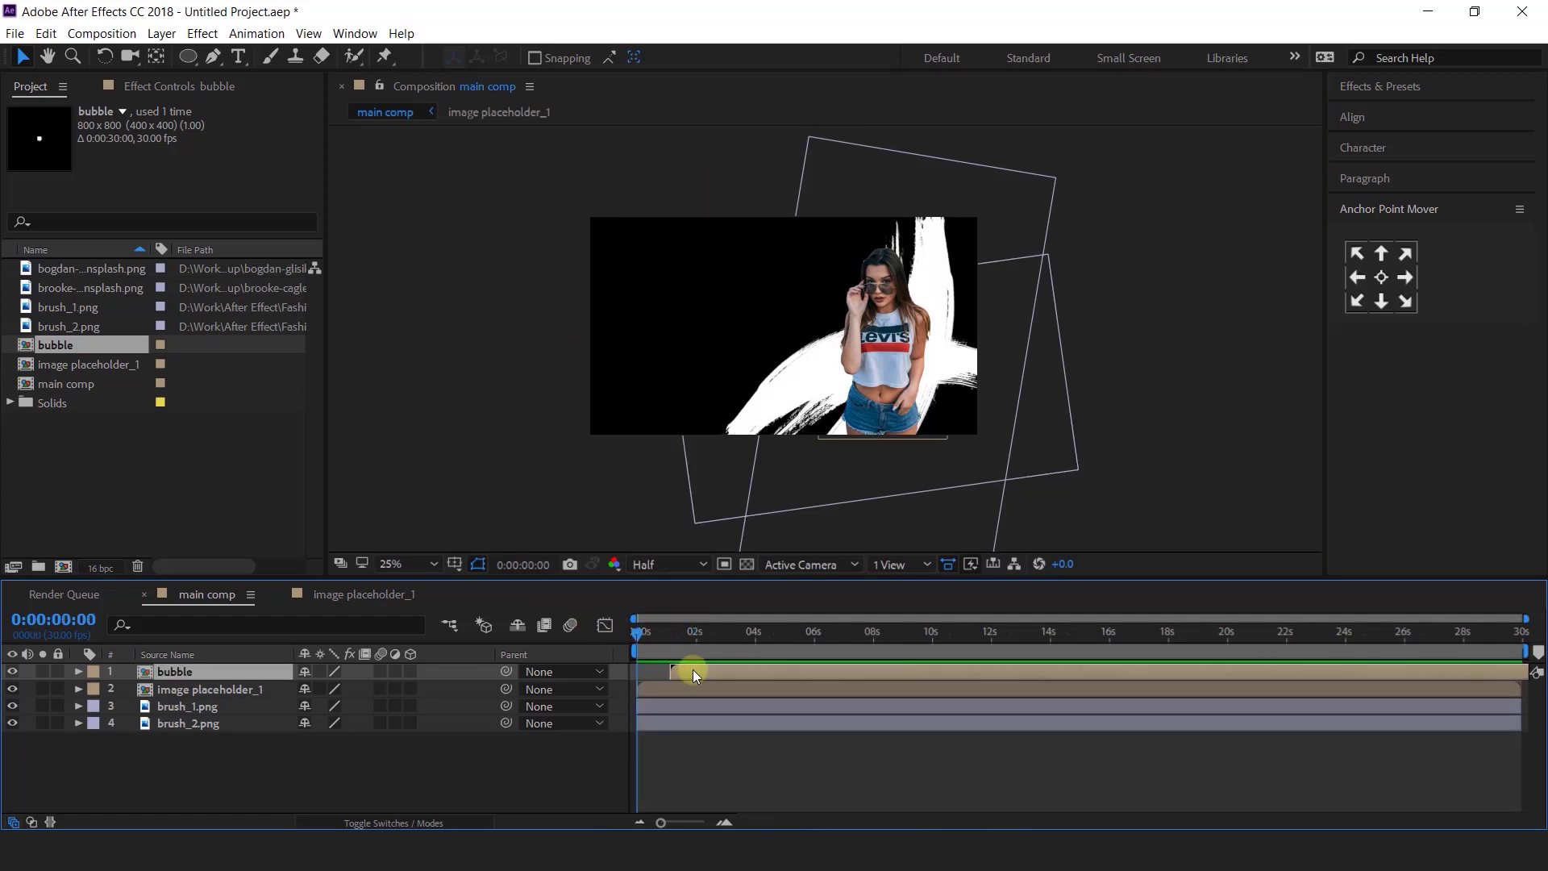
- Duplicate the bubble layer five times, shift two of the copies to start at about 0.5 seconds and preview the timing
key("ctrl+d")
key("ctrl+d")
key("ctrl+d")
key("ctrl+d")
key("ctrl+d")
key("i")
mouse_move(683, 739)
left_mouse_down()
mouse_move(663, 739)
mouse_move(691, 723)
left_mouse_up()
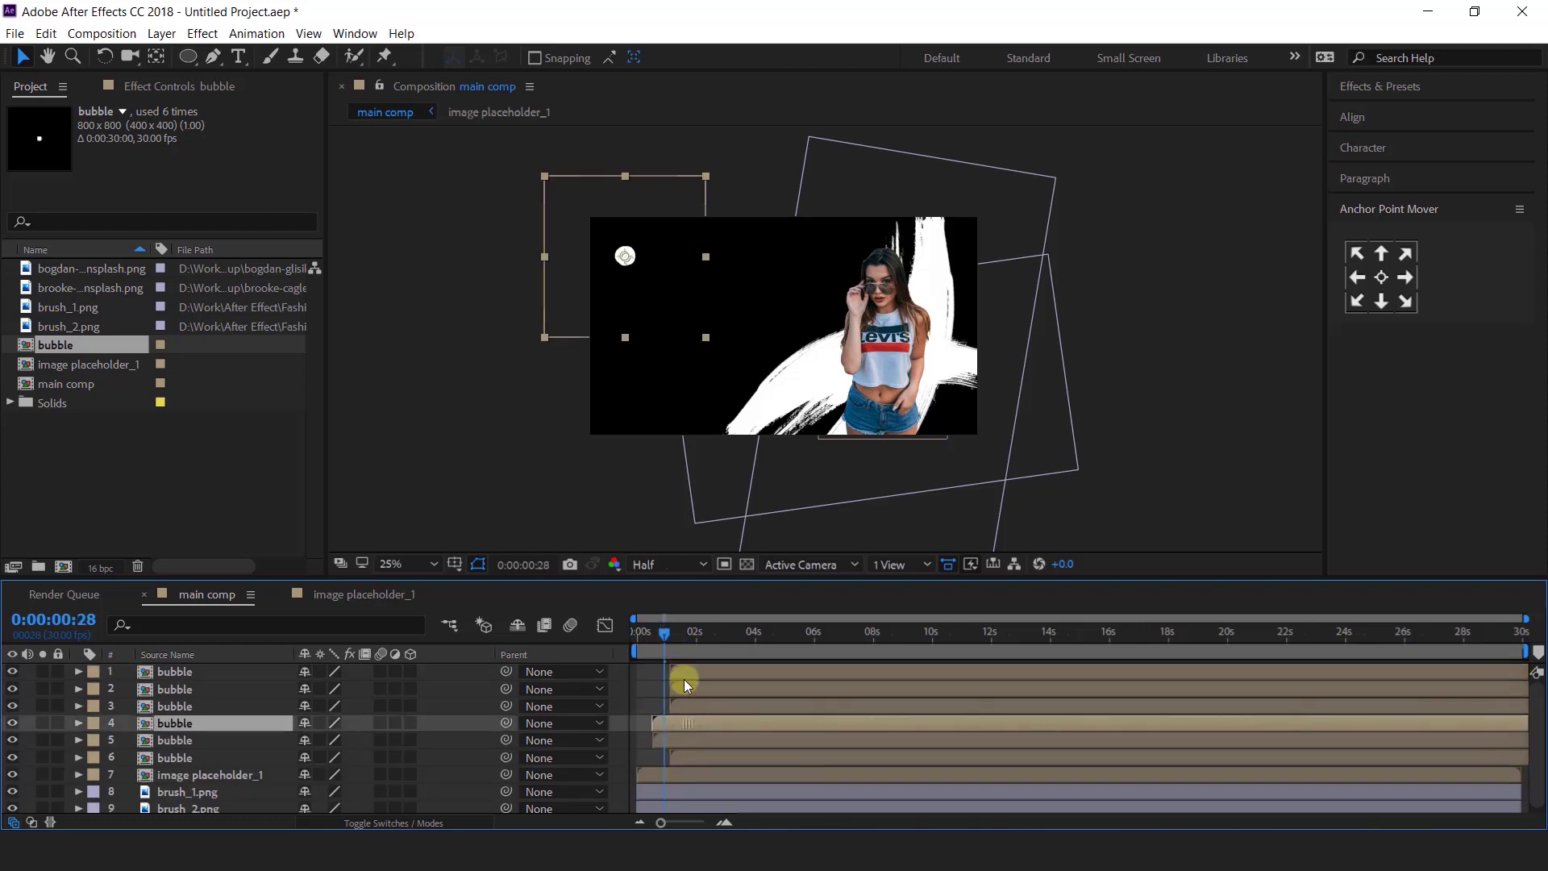
mouse_move(655, 637)
left_mouse_down()
mouse_move(635, 645)
mouse_move(675, 643)
left_mouse_up()
key("space")
- Spread the bubble copies over the frame's lower left, upper middle and centre, staggering their starts between 0 and about 2 seconds
left_click_drag(626, 257, 640, 408)
left_click_drag(708, 739, 691, 739)
left_click_drag(629, 259, 836, 251)
mouse_move(774, 705)
left_mouse_down()
mouse_move(753, 703)
mouse_move(787, 690)
left_mouse_up()
left_click(695, 707)
left_click_drag(627, 258, 802, 355)
left_click_drag(718, 642, 747, 642)
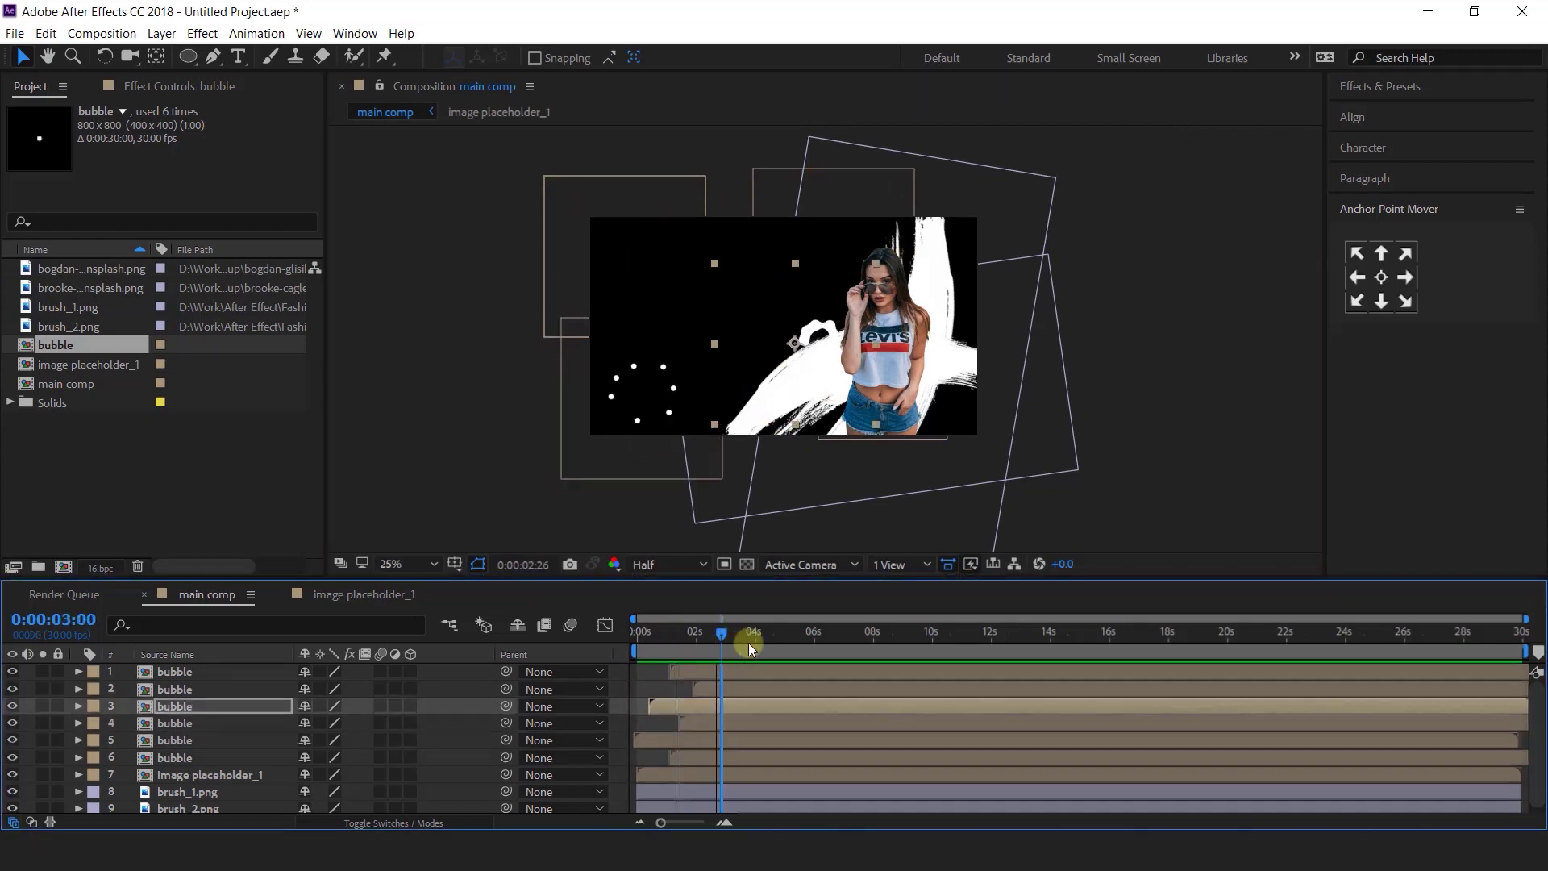
left_click(1189, 446)
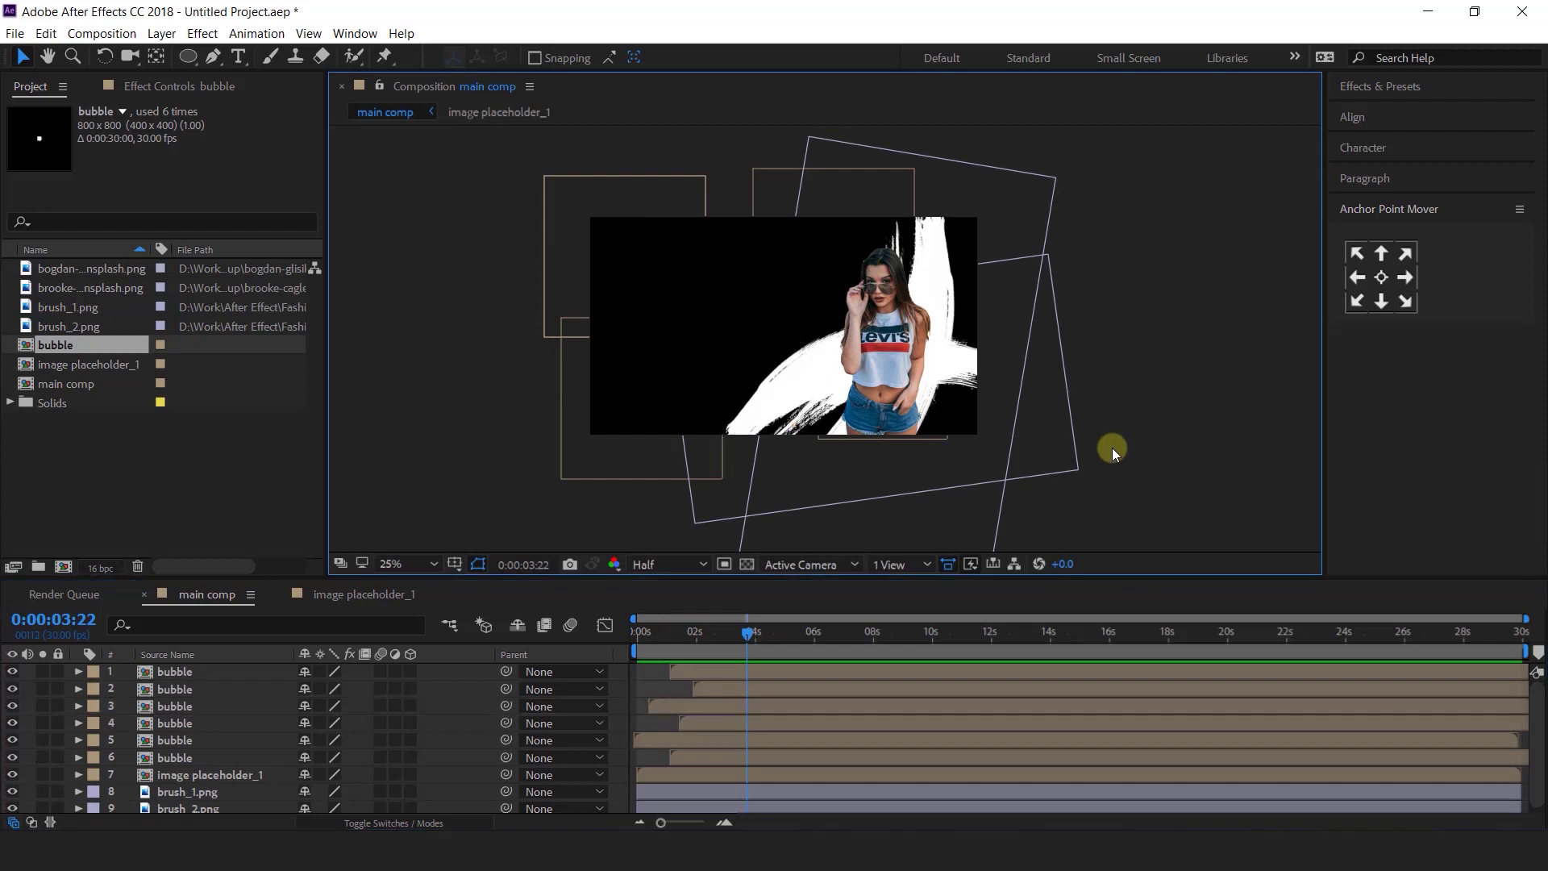
- Change the label colour of all six bubble layers to Cyan
left_click(176, 757)
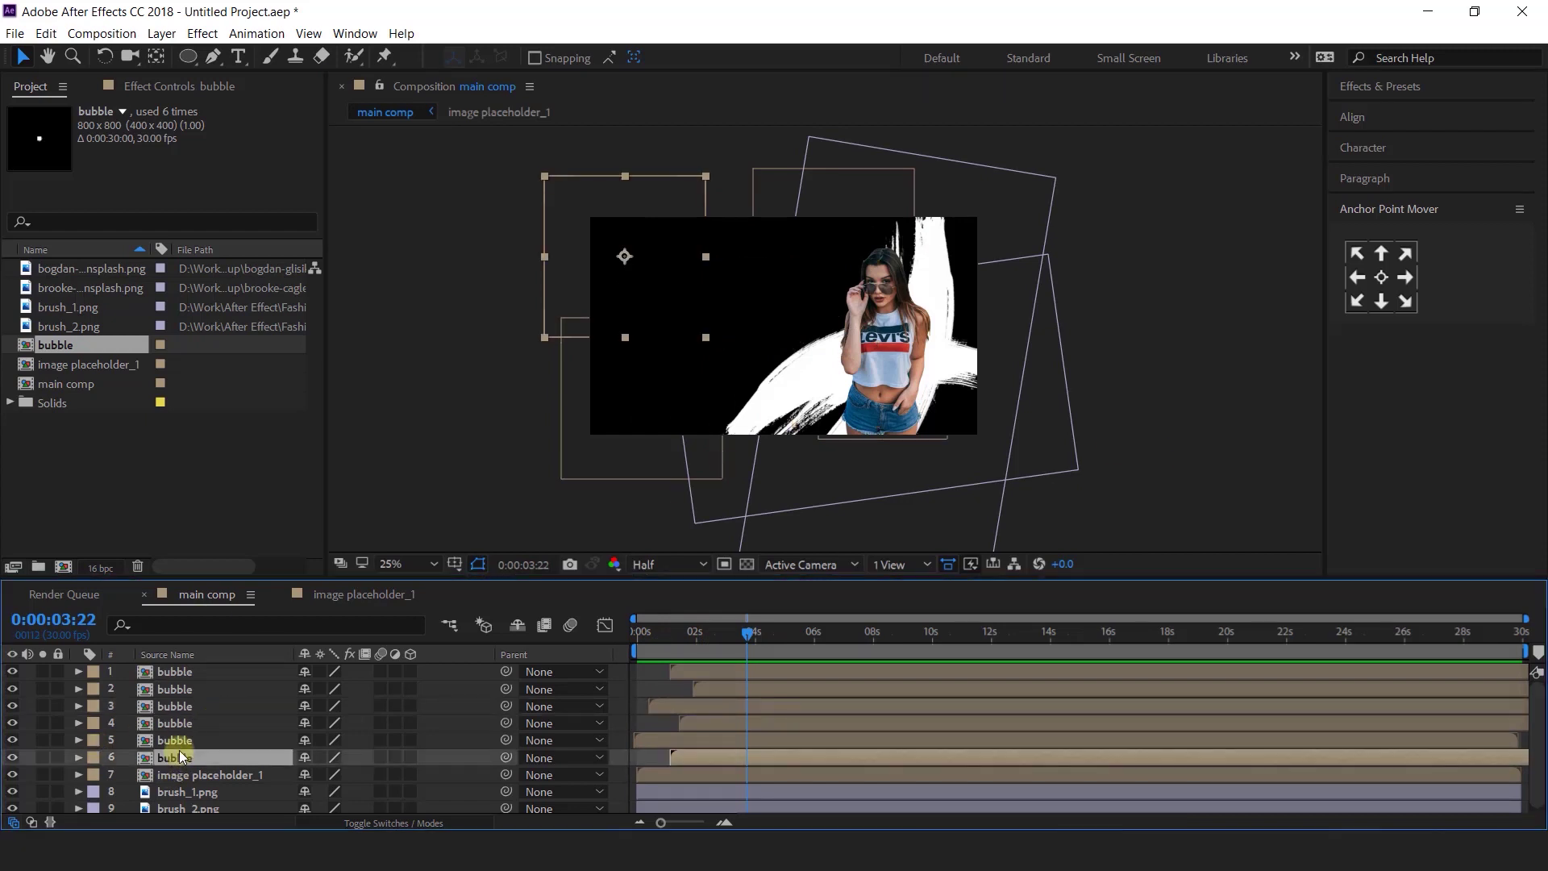
left_click(187, 672, "shift")
left_click(89, 676)
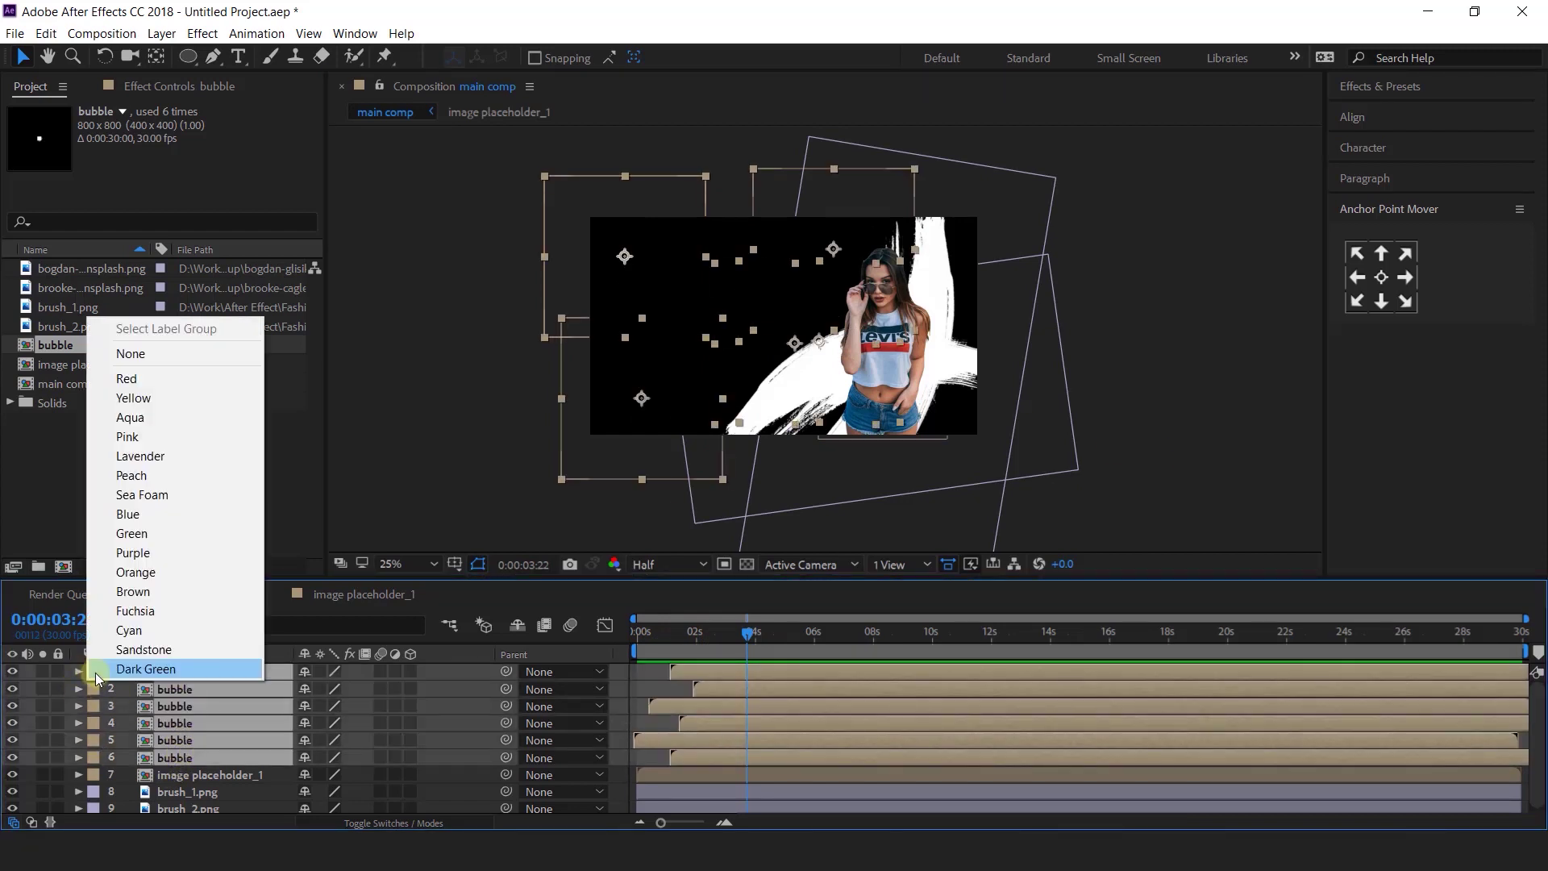
left_click(154, 630)
left_click(1126, 480)
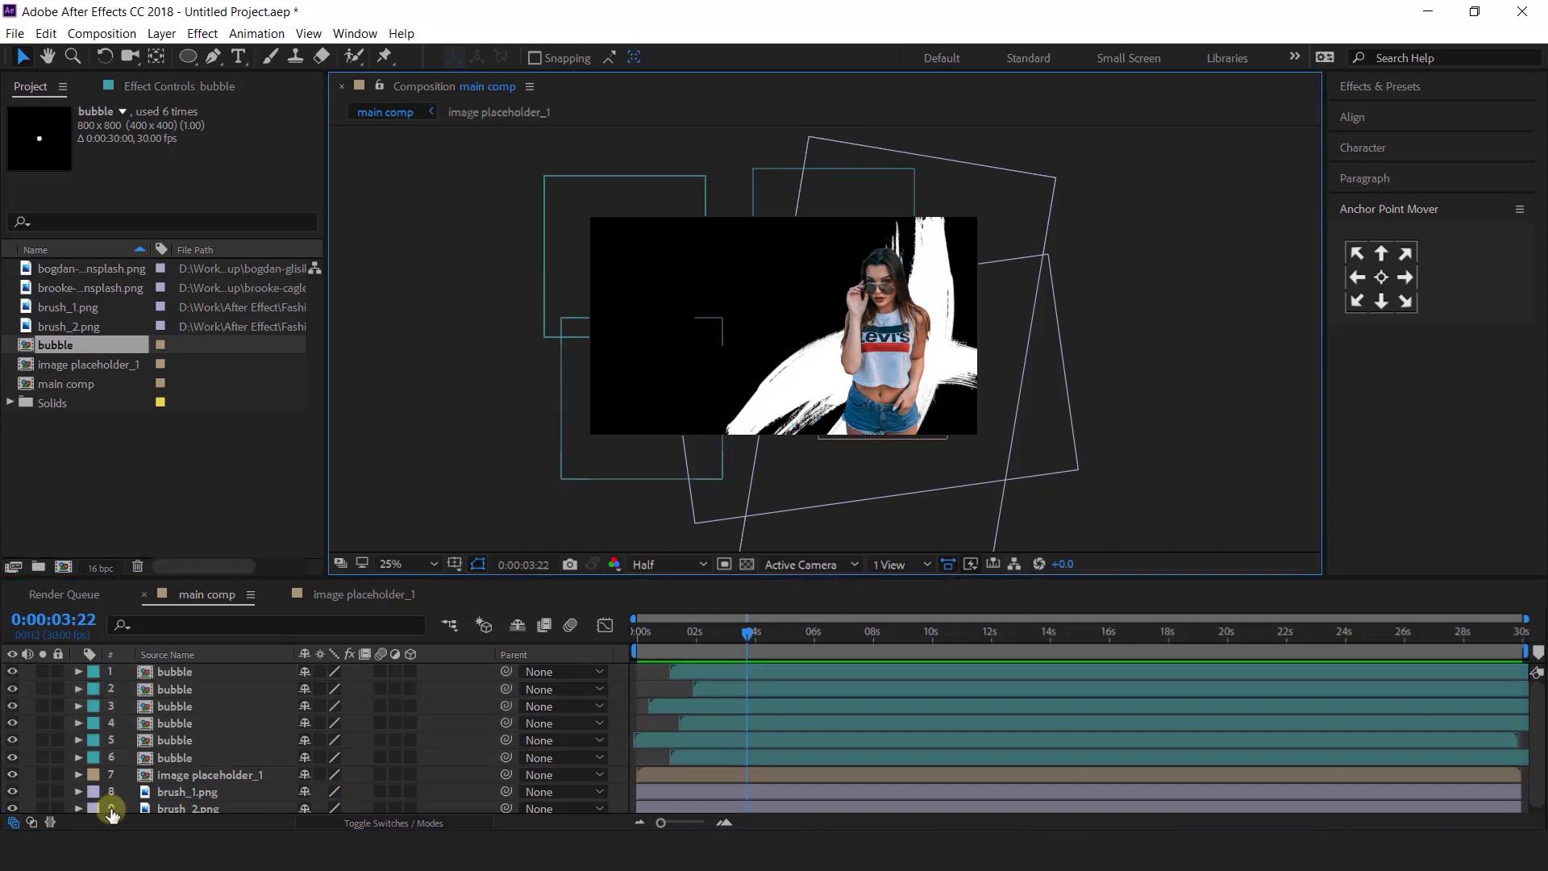
- Keyframe the Position of image placeholder_1 at 0:00:00:00 with the value 1452, 1653, below the frame
left_click(887, 296)
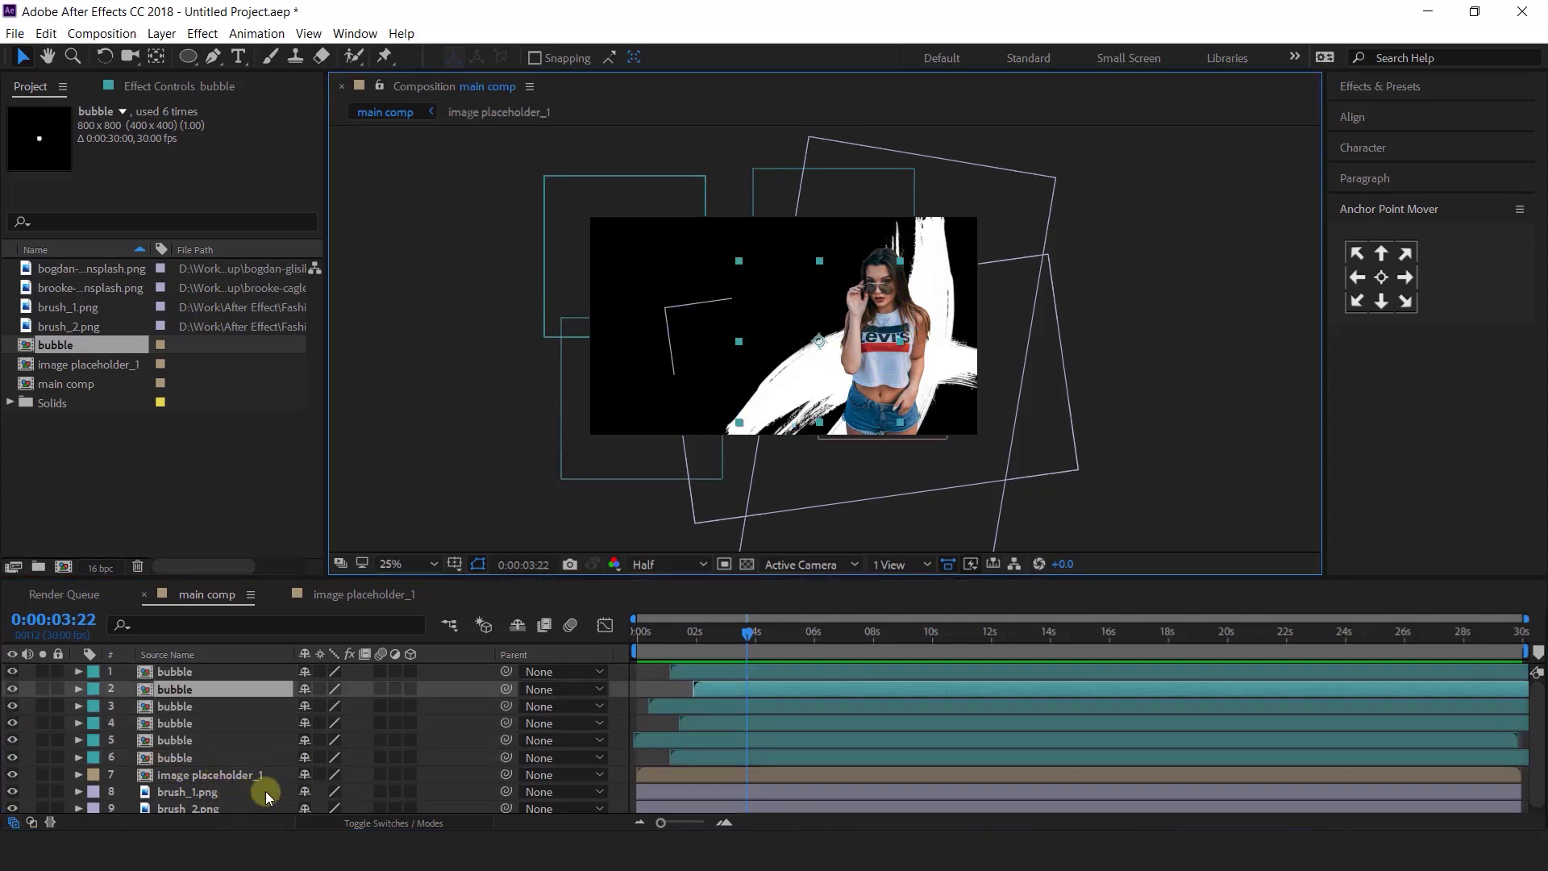
left_click(229, 776)
left_click_drag(735, 632, 540, 640)
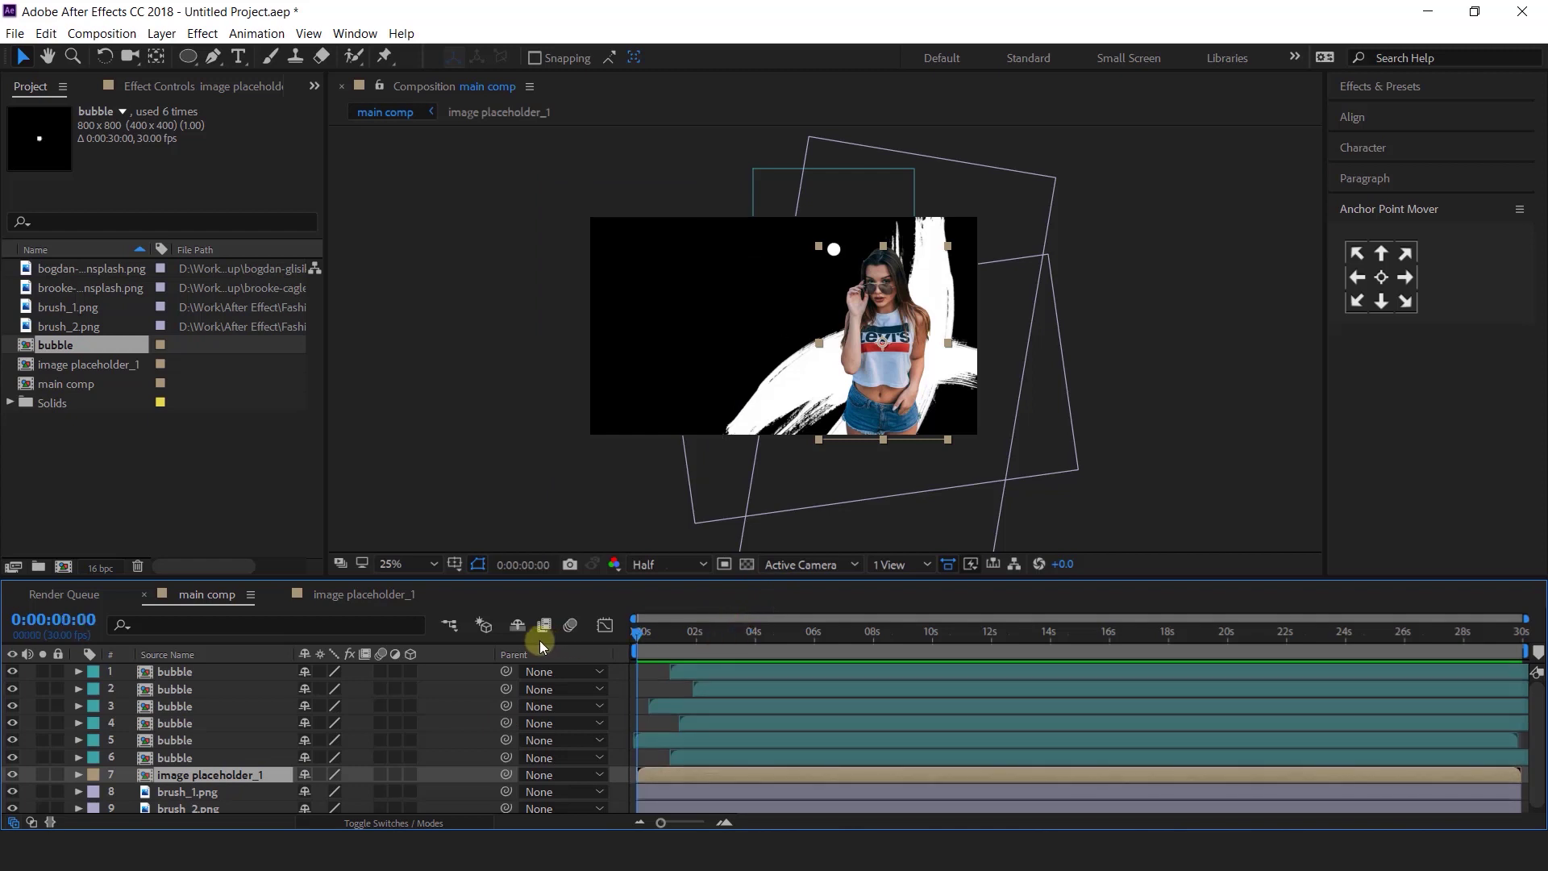
key("p")
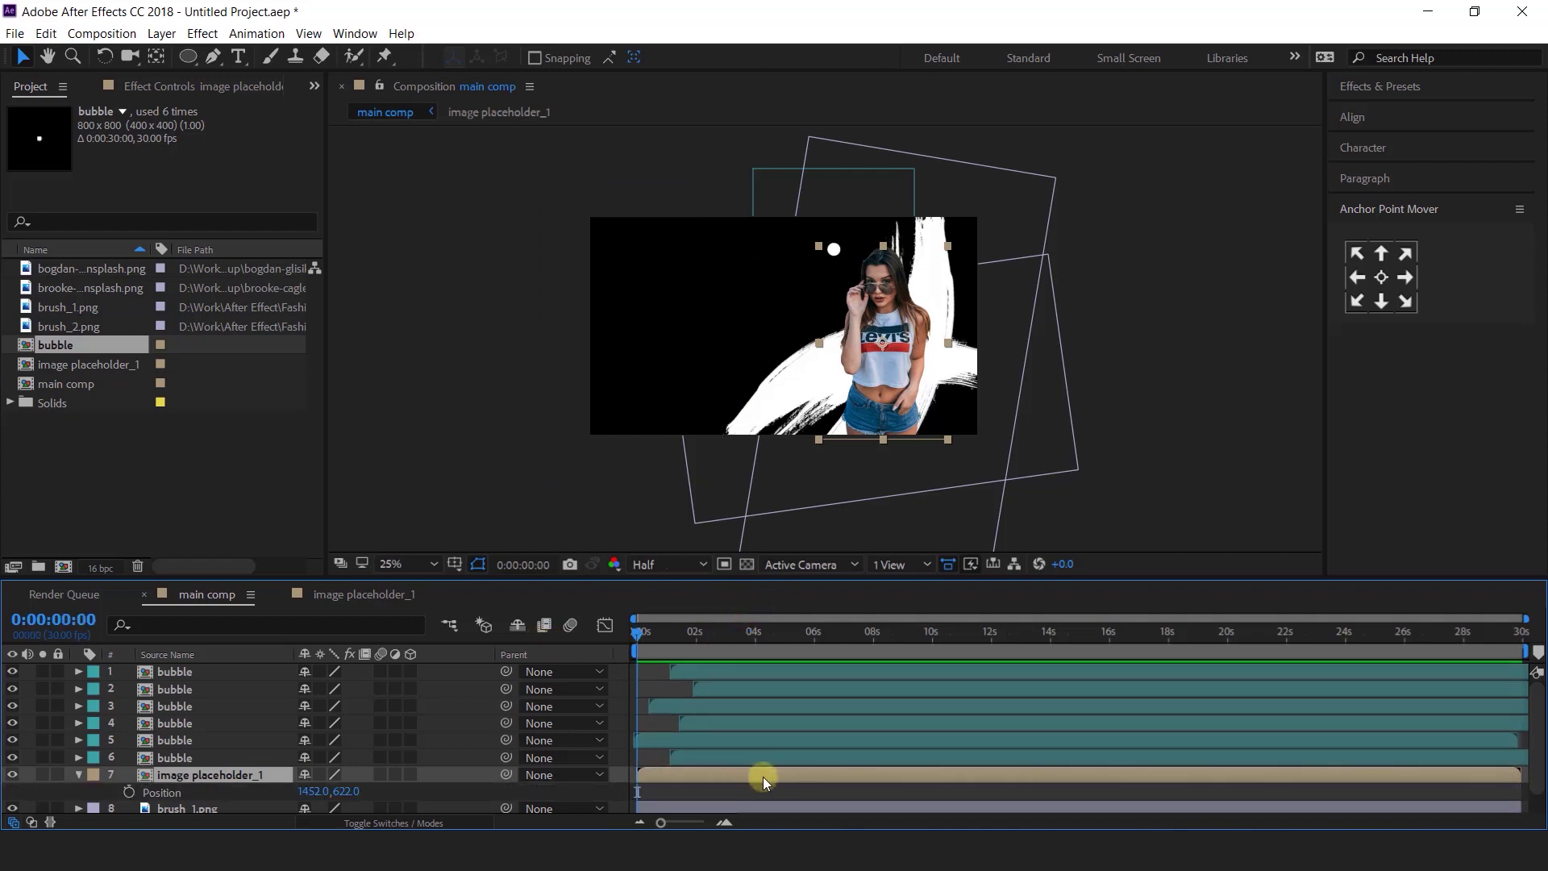
scroll(763, 777, "down", 1)
left_click(129, 770)
left_click_drag(360, 774, 404, 785)
left_click(726, 821)
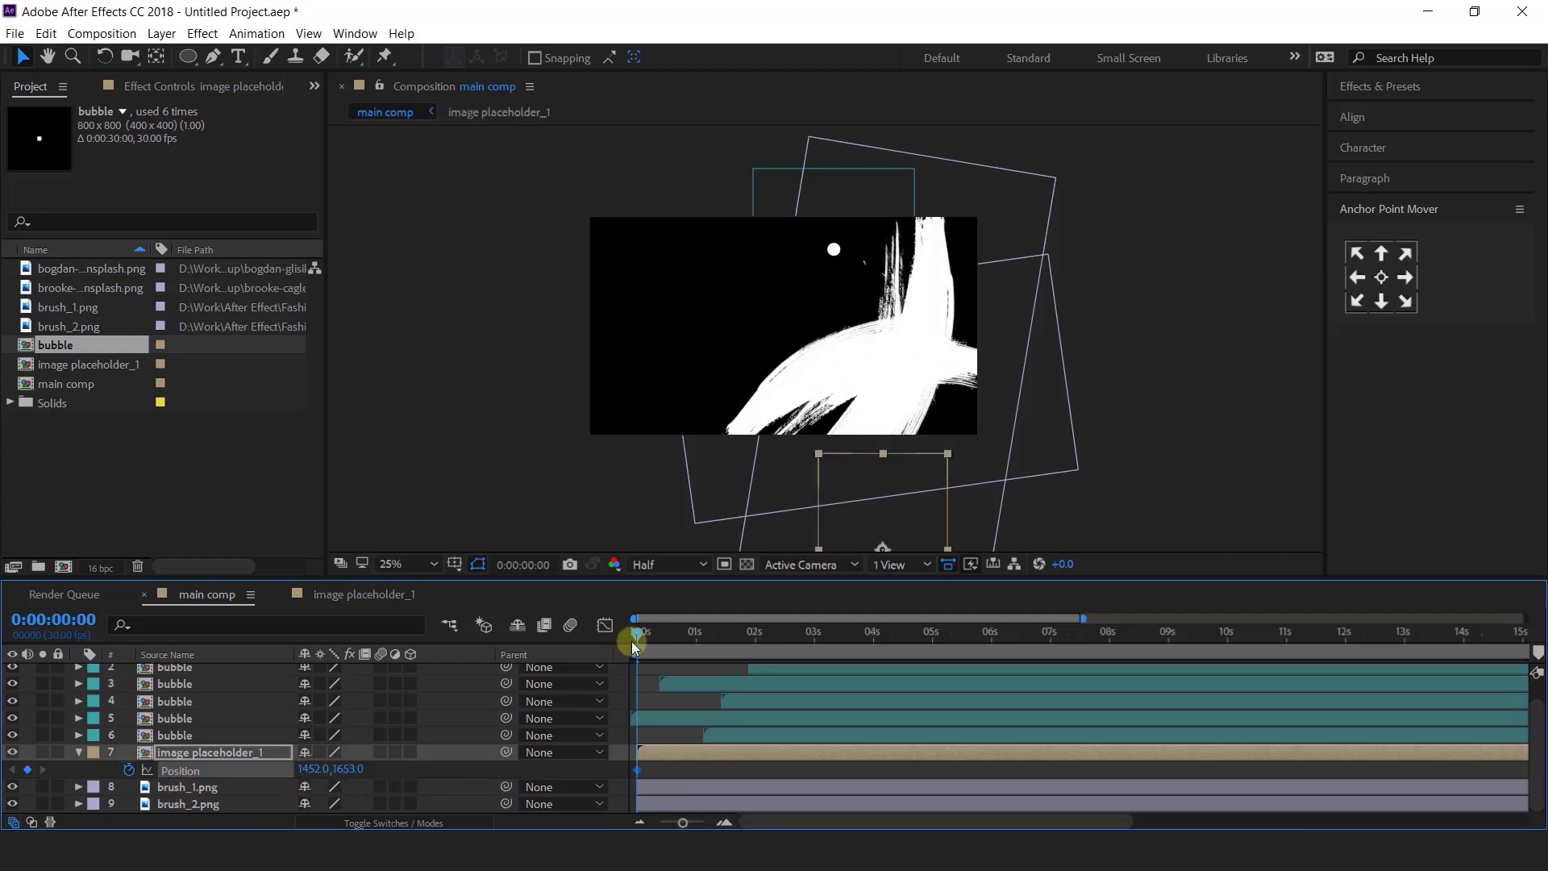
- Keyframe image placeholder_1's Position at 1452, 622 at 0:00:01:13 and 0:00:04:00, and move it below the frame at 0:00:05:11
left_click_drag(670, 640, 724, 648)
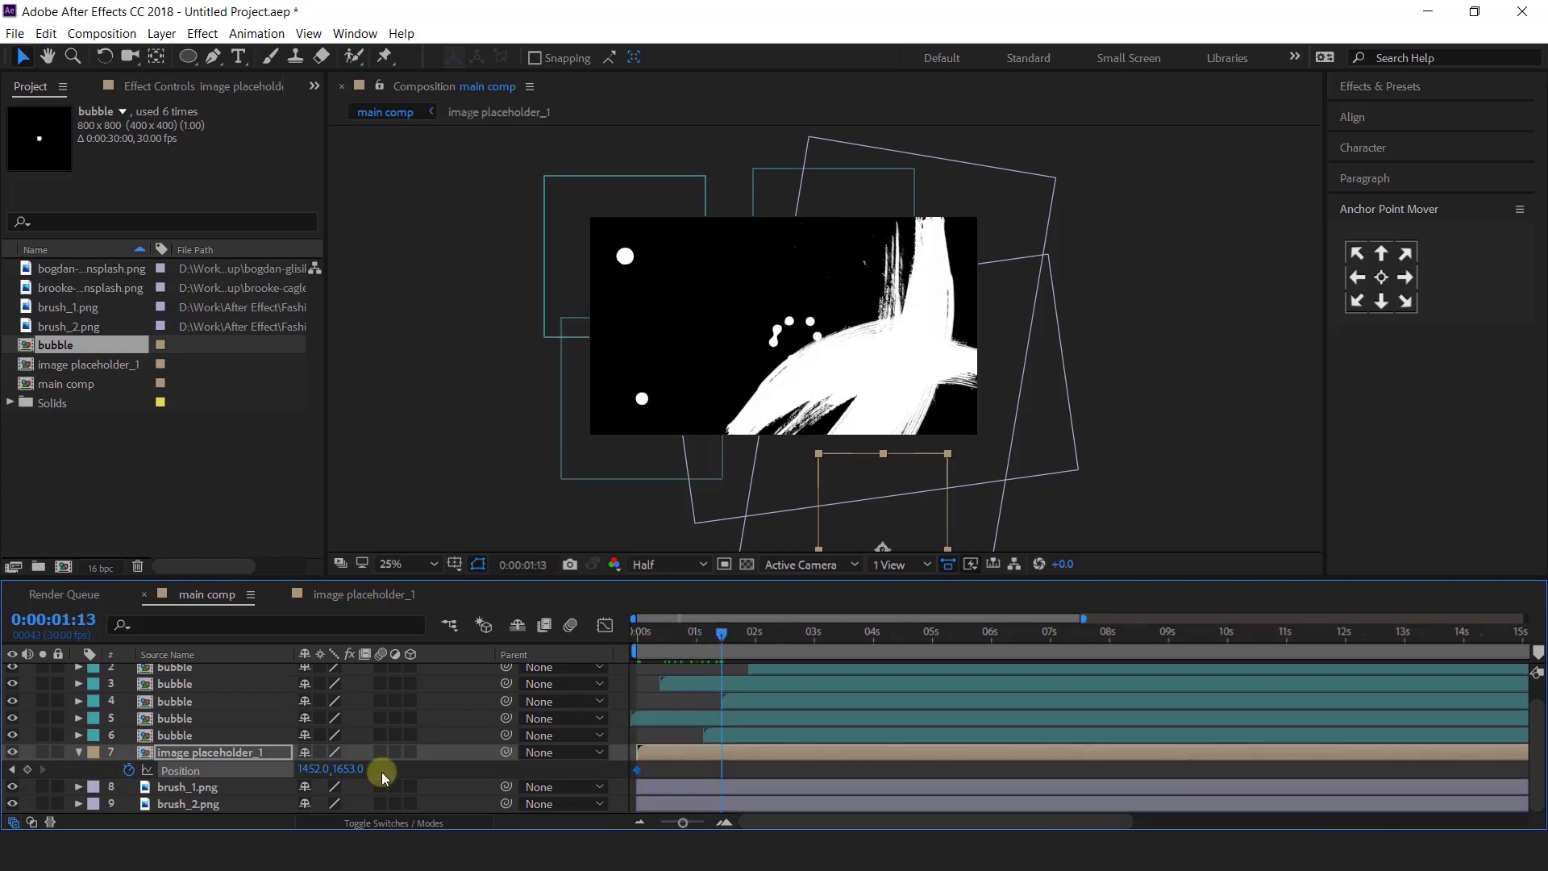
left_click_drag(352, 775, 259, 771)
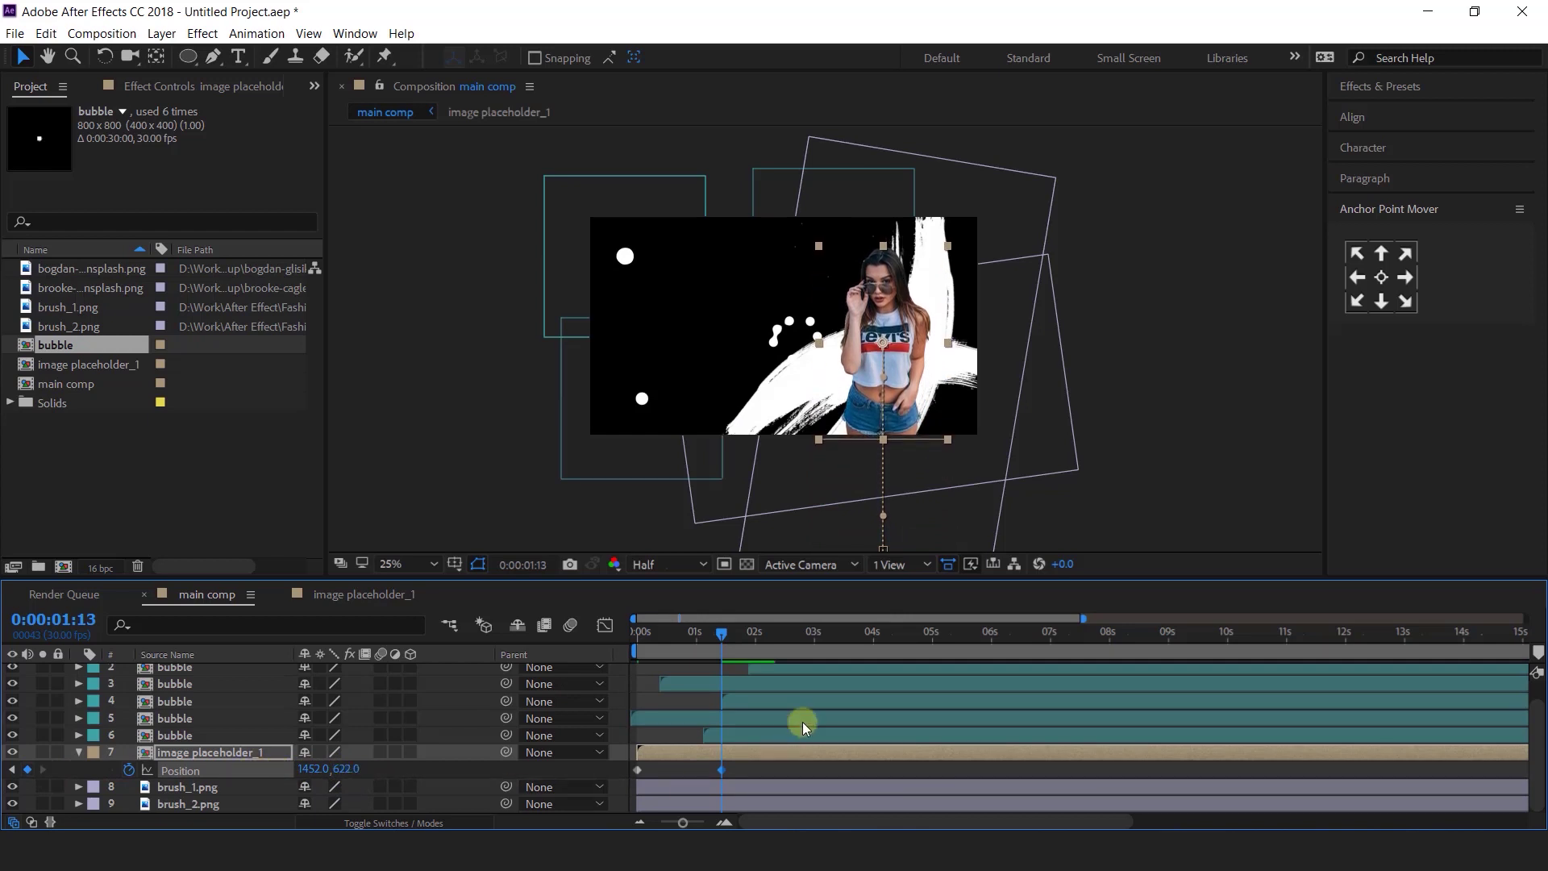
left_click_drag(722, 633, 877, 645)
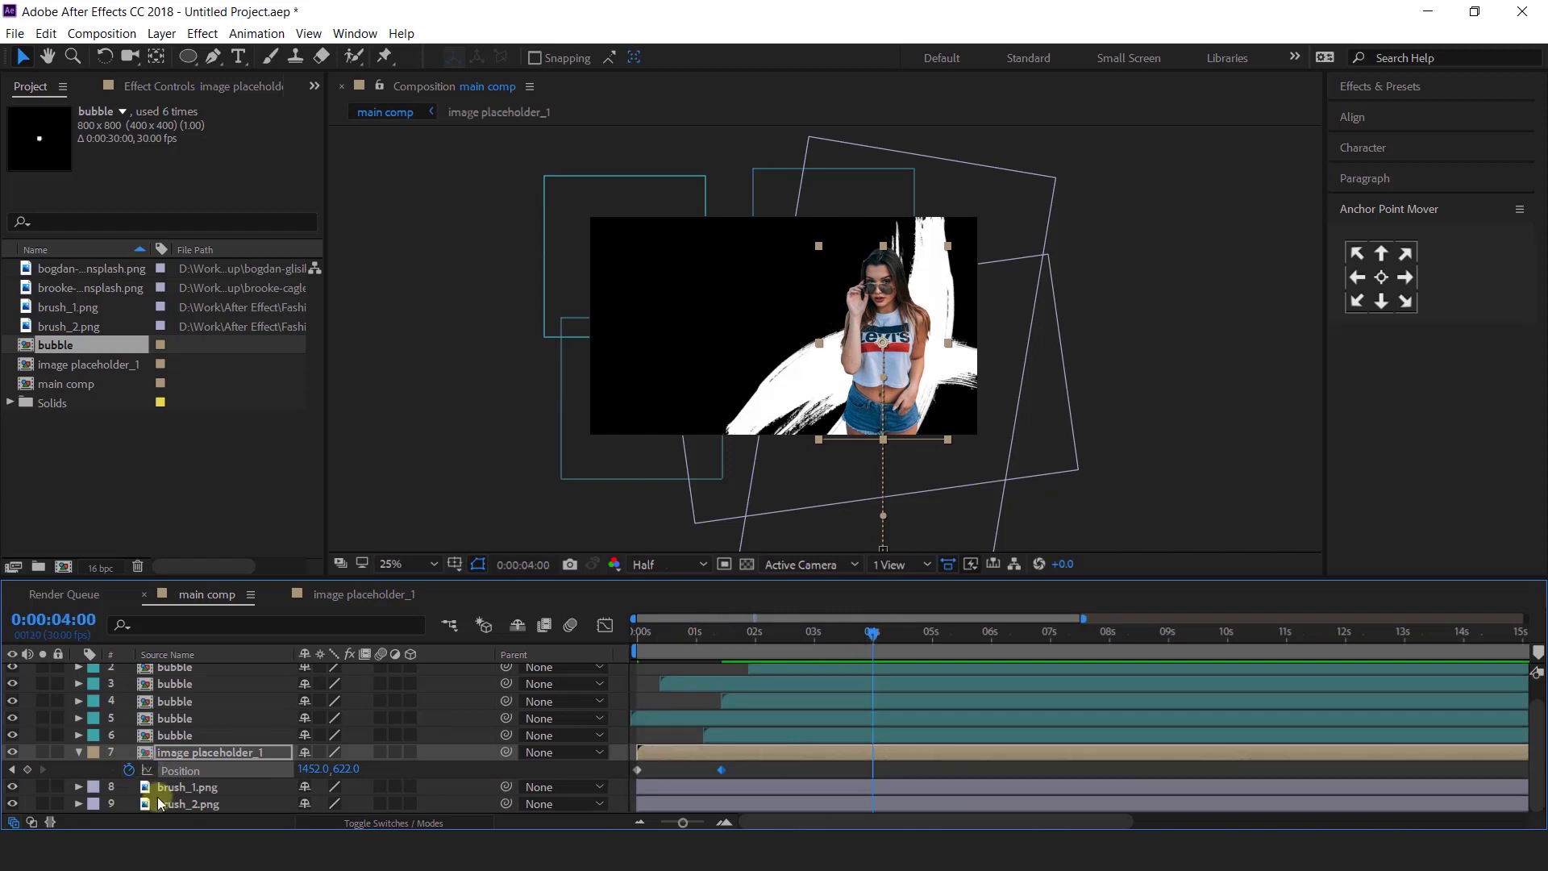
left_click_drag(874, 634, 957, 645)
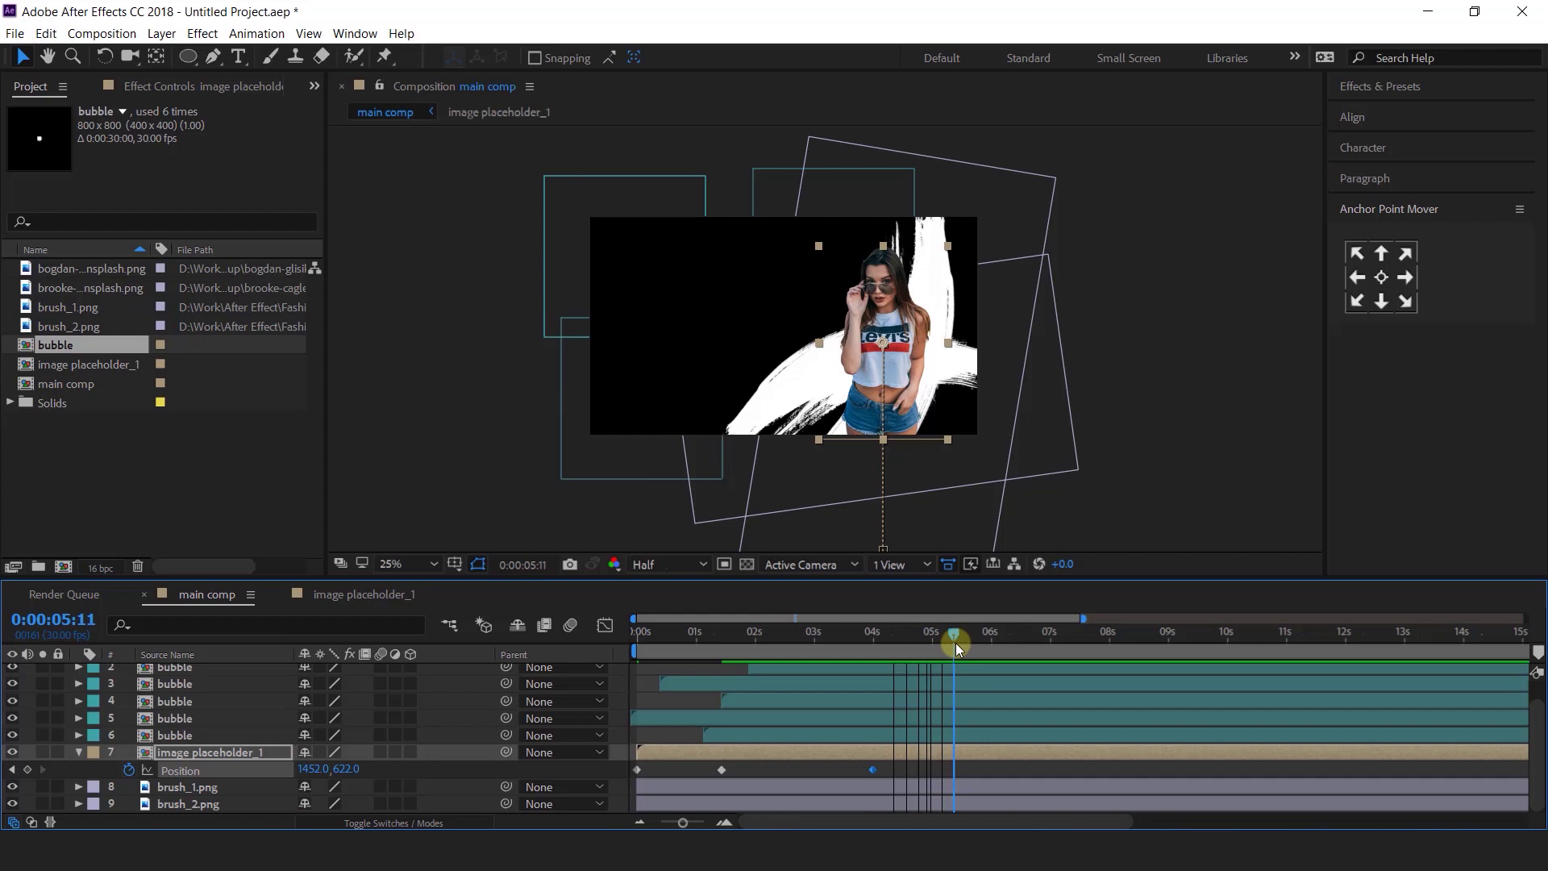
left_click_drag(348, 770, 591, 772)
- Apply Easy Ease to all four Position keyframes of image placeholder_1 and check the eased rise at 0:00:00:22
left_click_drag(991, 766, 568, 791)
right_click(721, 768)
mouse_move(799, 752)
left_click(1075, 649)
left_click(678, 631)
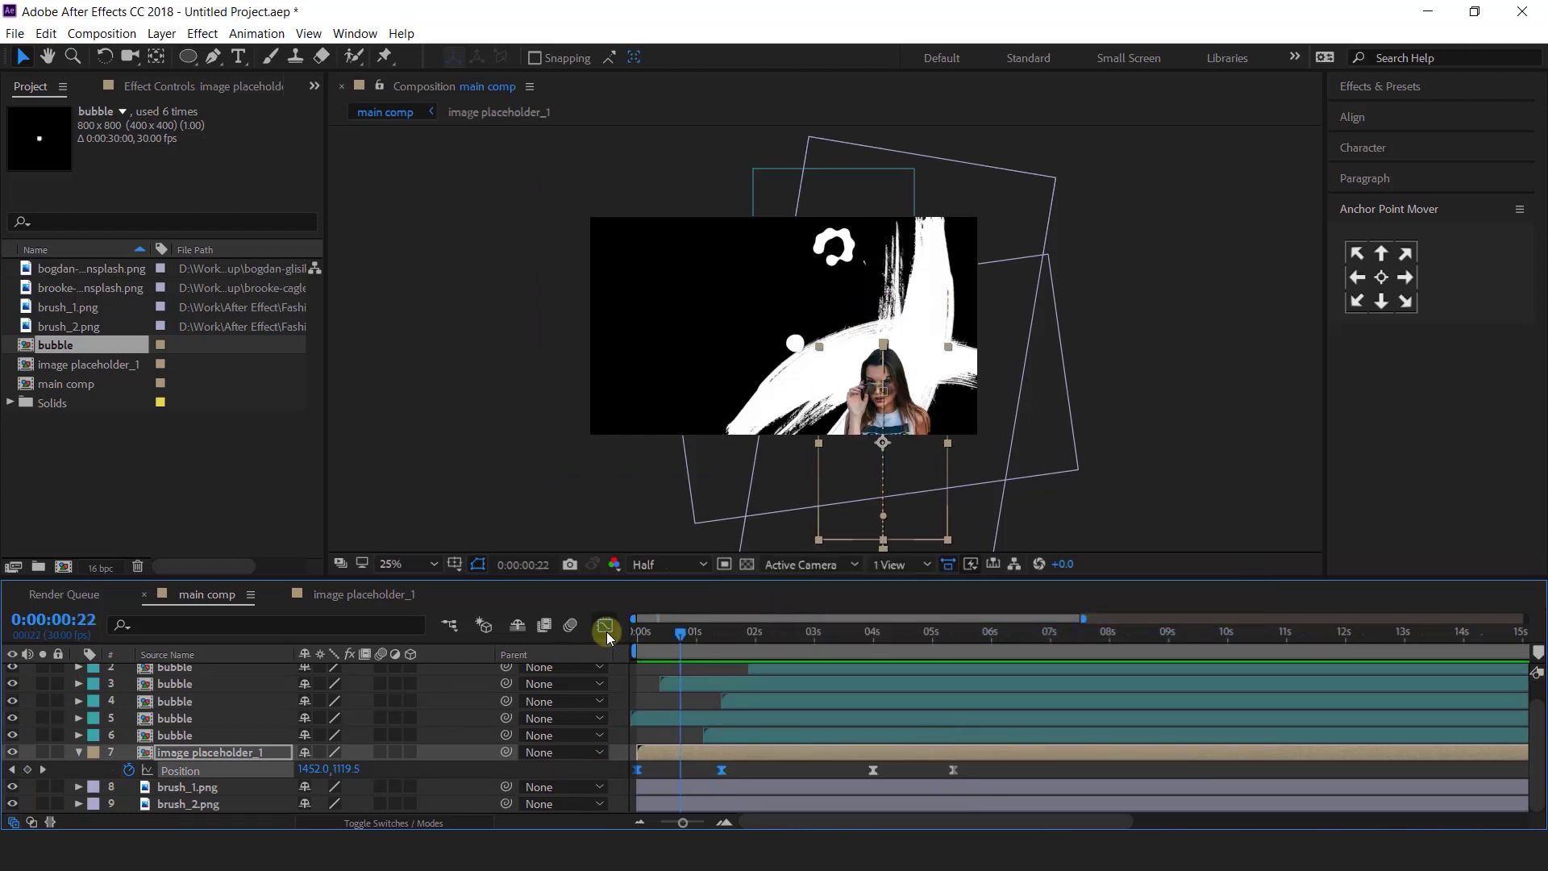
- Shape the placeholder's Position speed graph so the entrance peaks early and the exit peaks late, and preview the motion
left_click(604, 625)
left_click_drag(675, 780, 674, 781)
left_click_drag(953, 774, 926, 767)
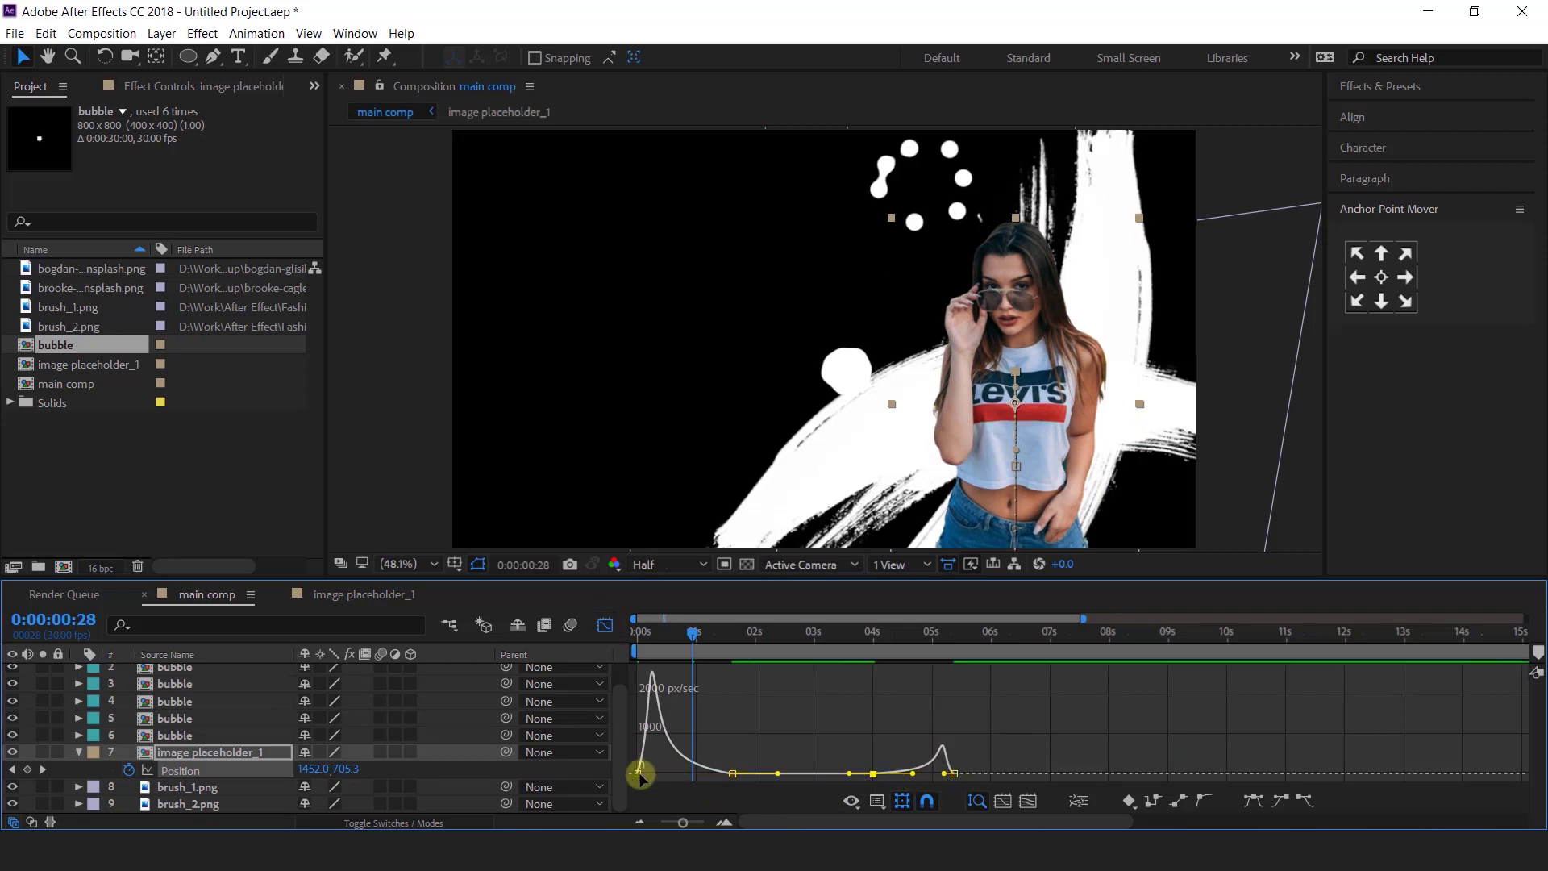
left_click_drag(643, 773, 634, 633)
left_click(605, 625)
key("space")
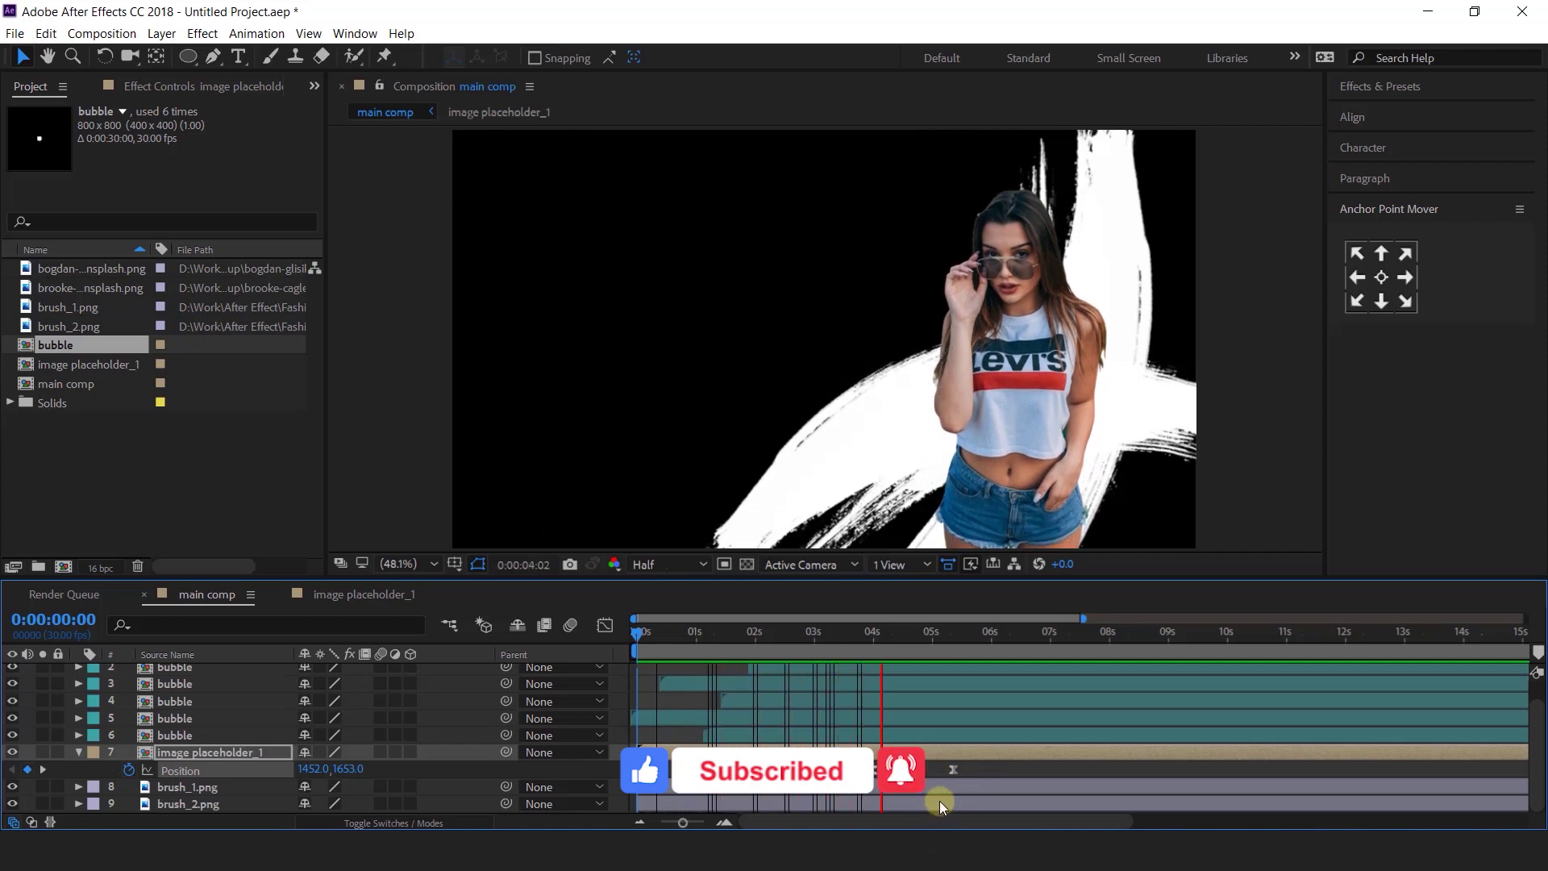
left_click_drag(783, 634, 723, 637)
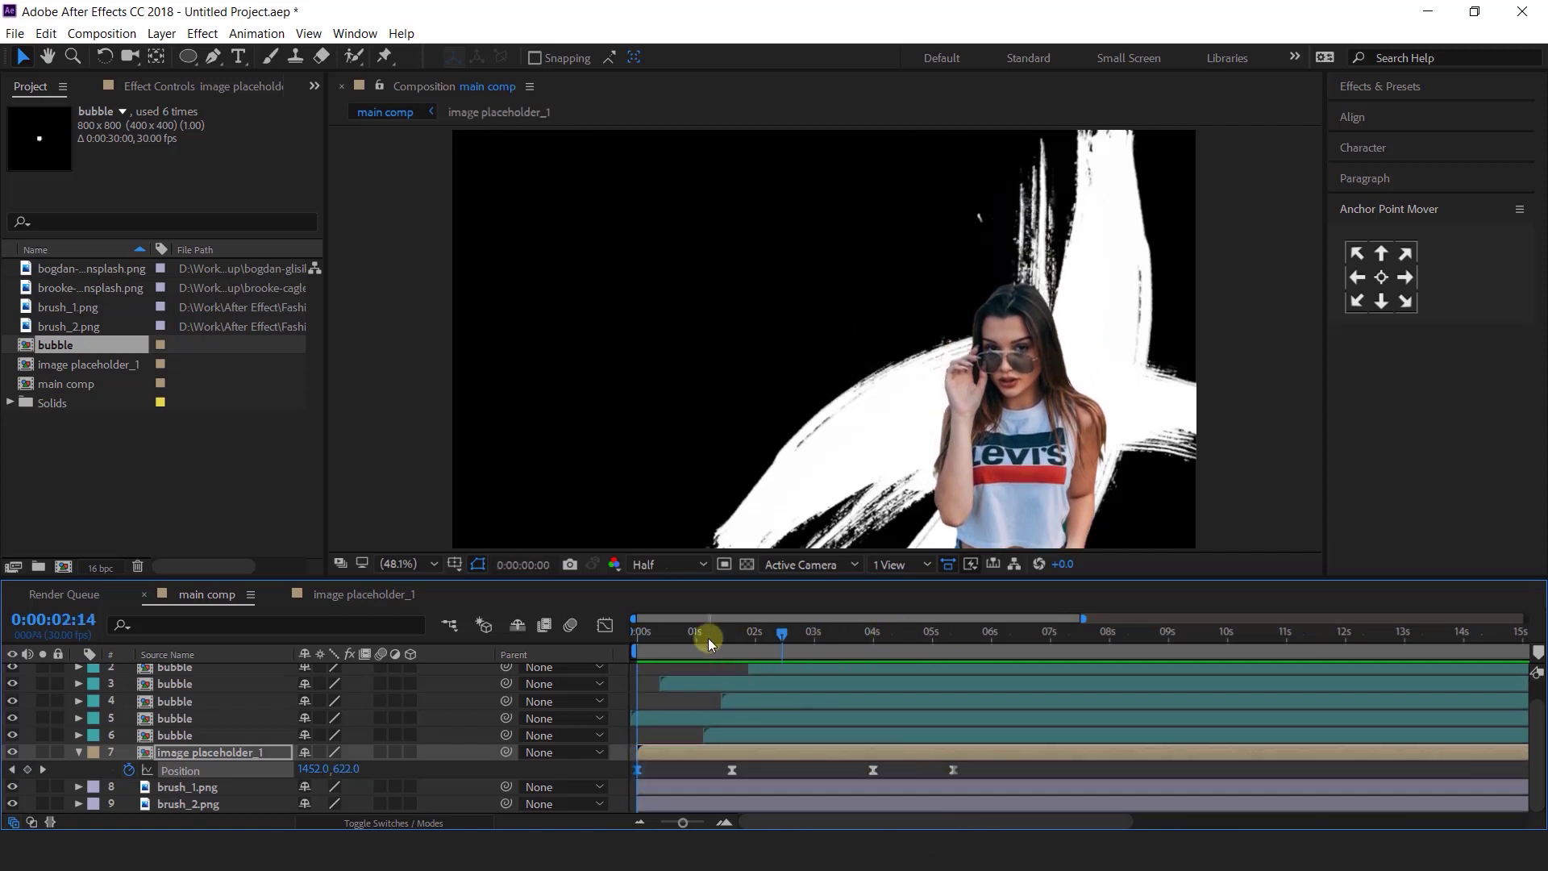
left_click(724, 636)
left_click(79, 752)
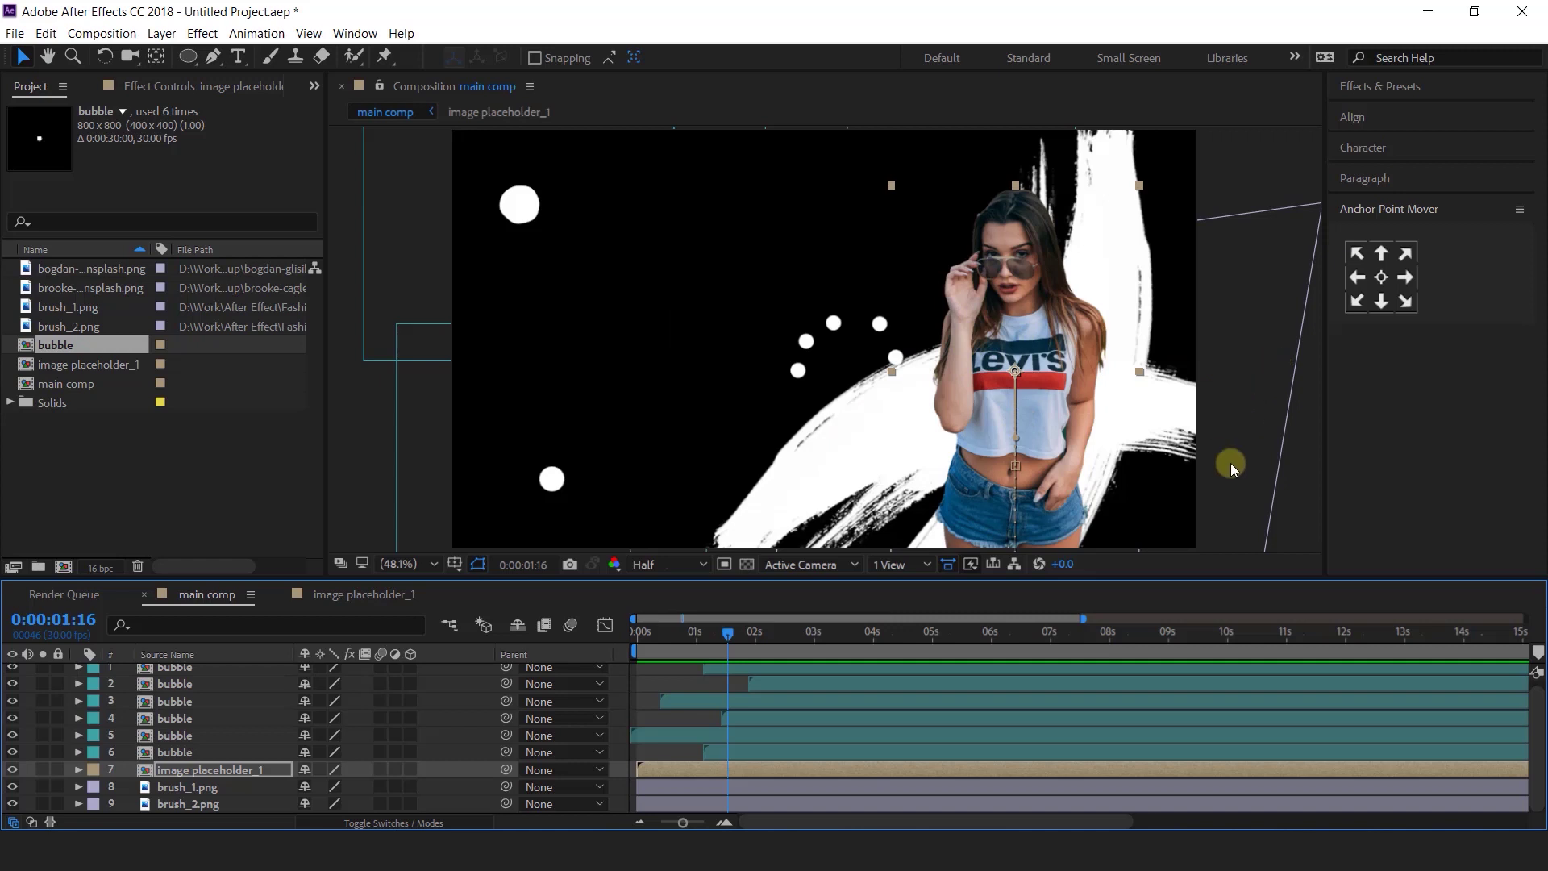
- Create a null object in main comp and parent image placeholder_1 to it
right_click(351, 419)
mouse_move(577, 449)
left_click(675, 535)
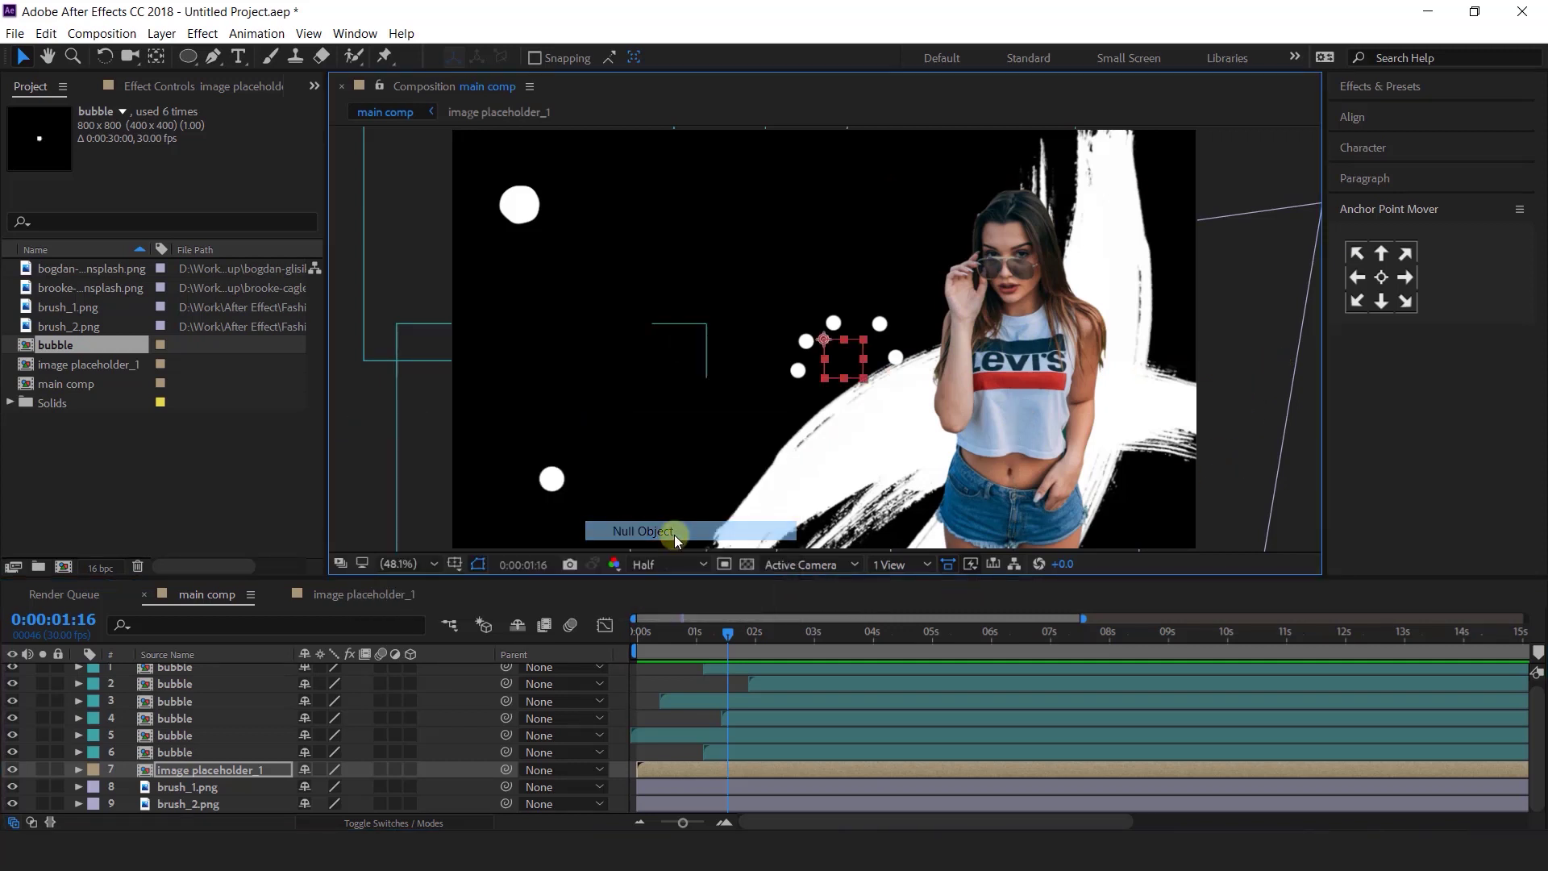
left_click(192, 790)
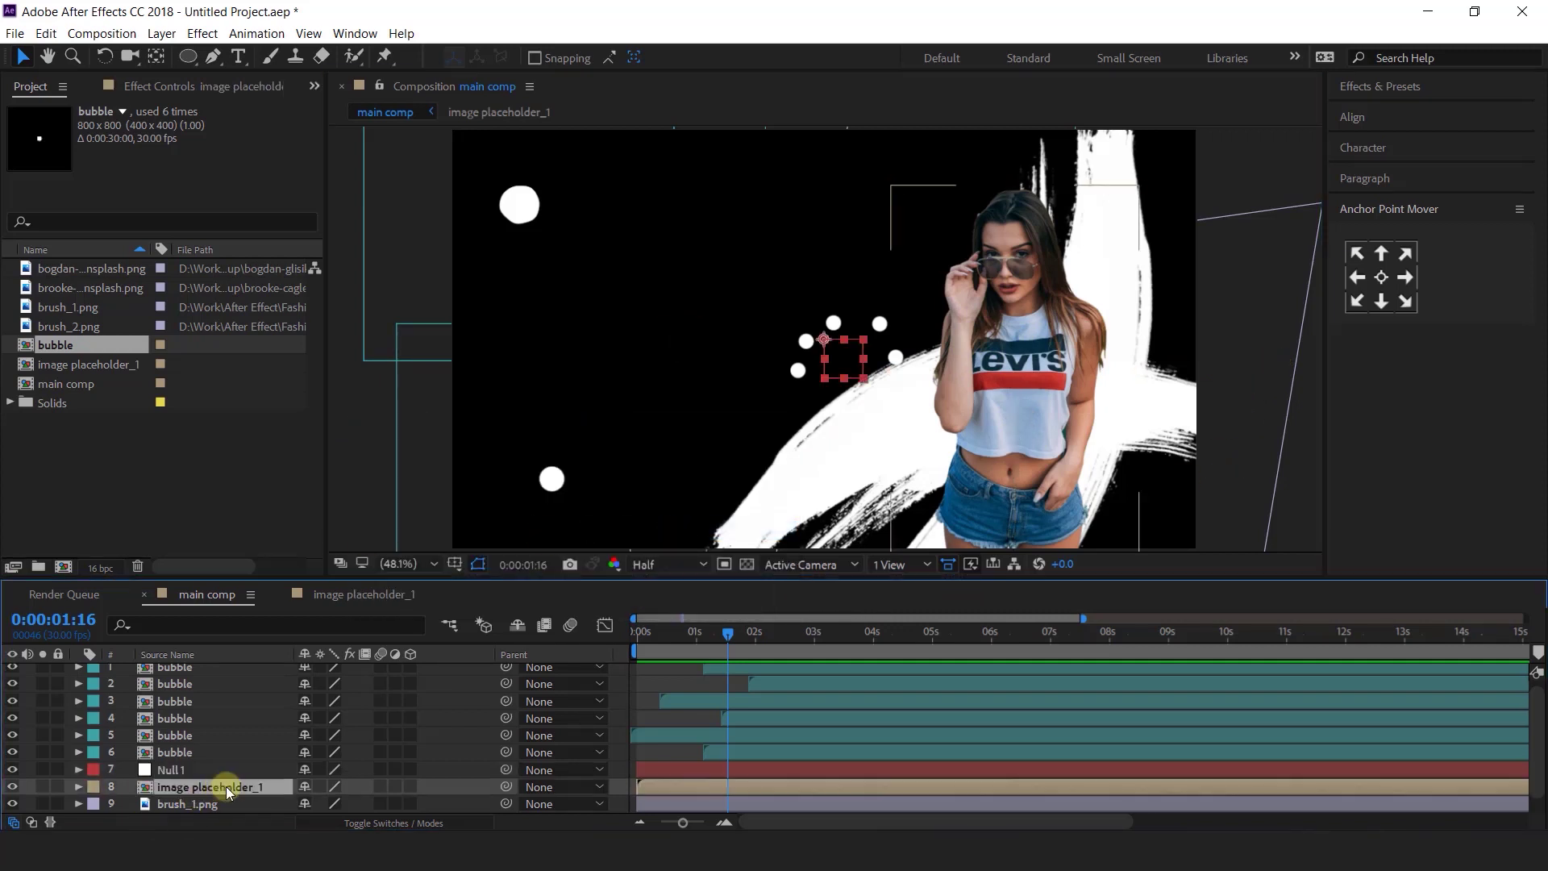
left_click_drag(504, 786, 177, 772)
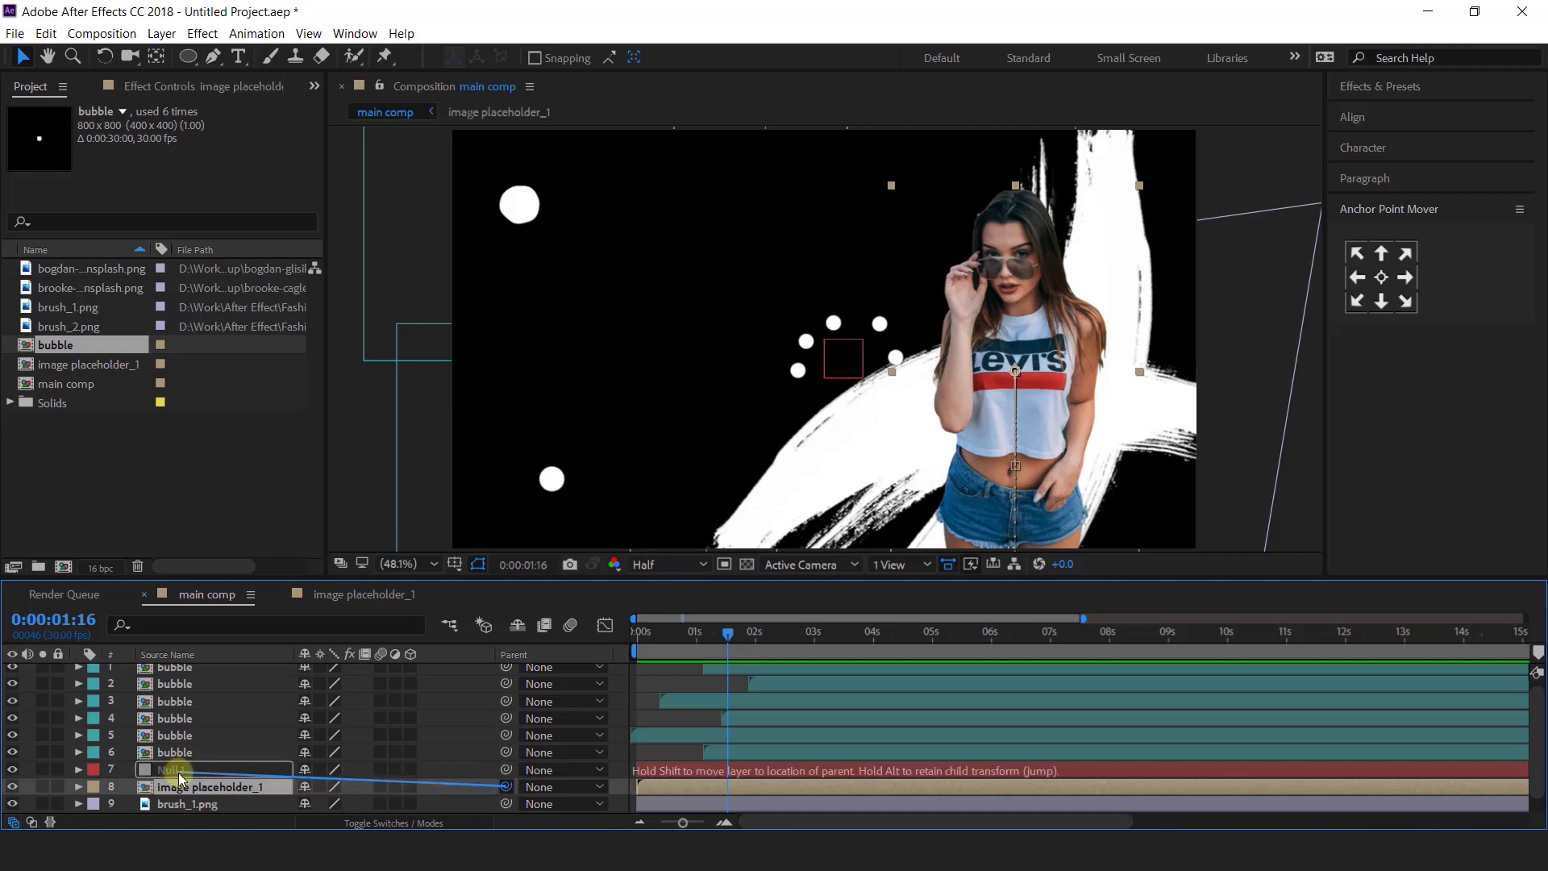
- Rename the null layer as placeholder position
key("Return")
type("placeholder positio")
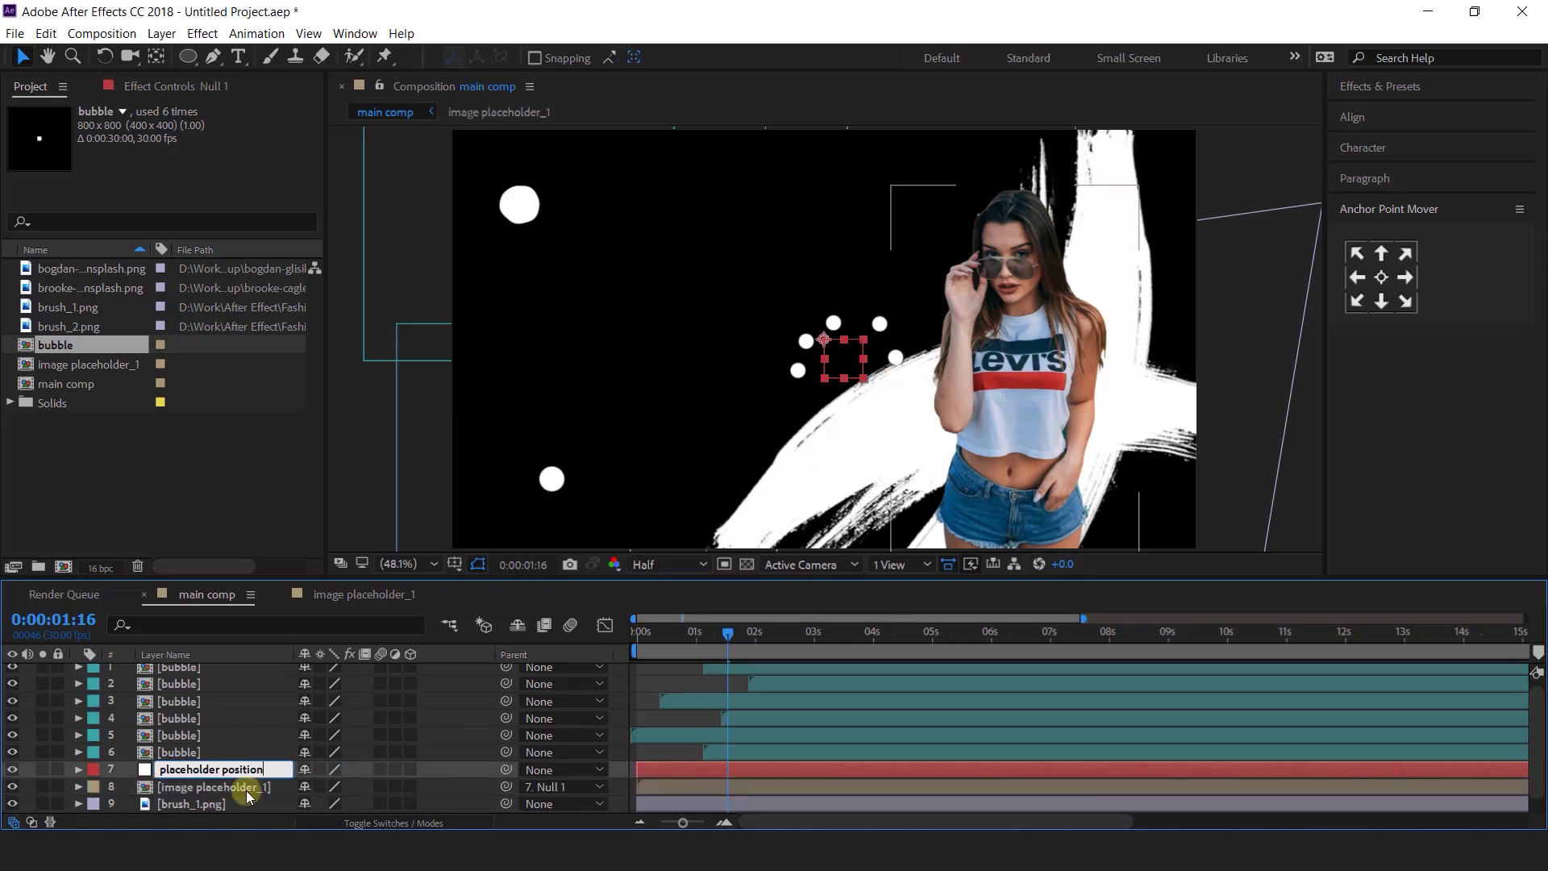
type("n")
key("Return")
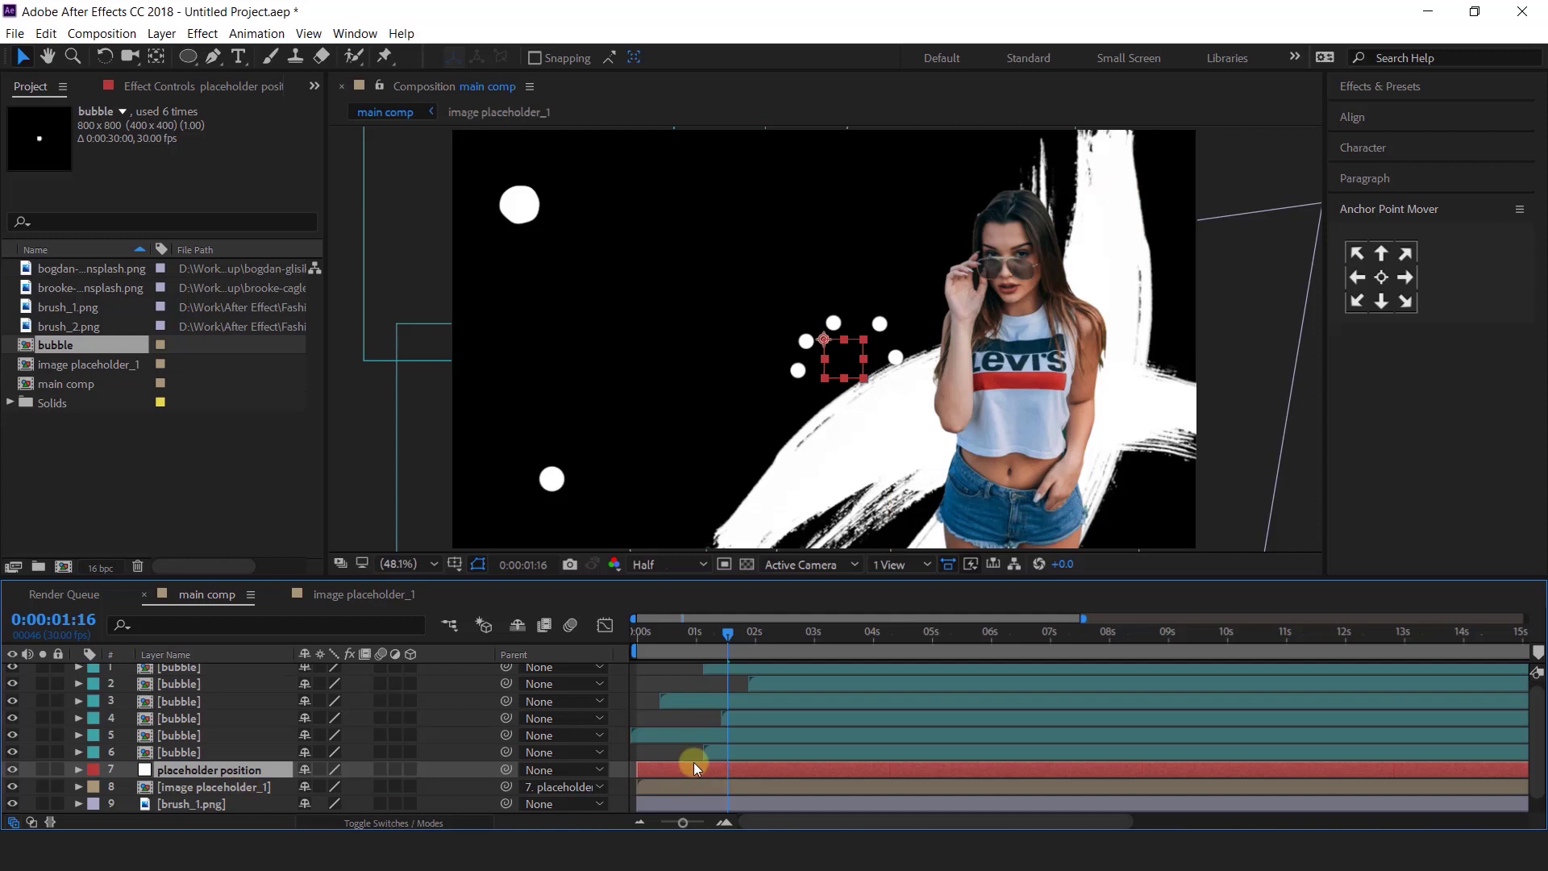
- Keyframe the null's Position from 960, 540 at 0:00:00:00 to slightly further left at about 5.8 seconds, and preview the drift
key("Home")
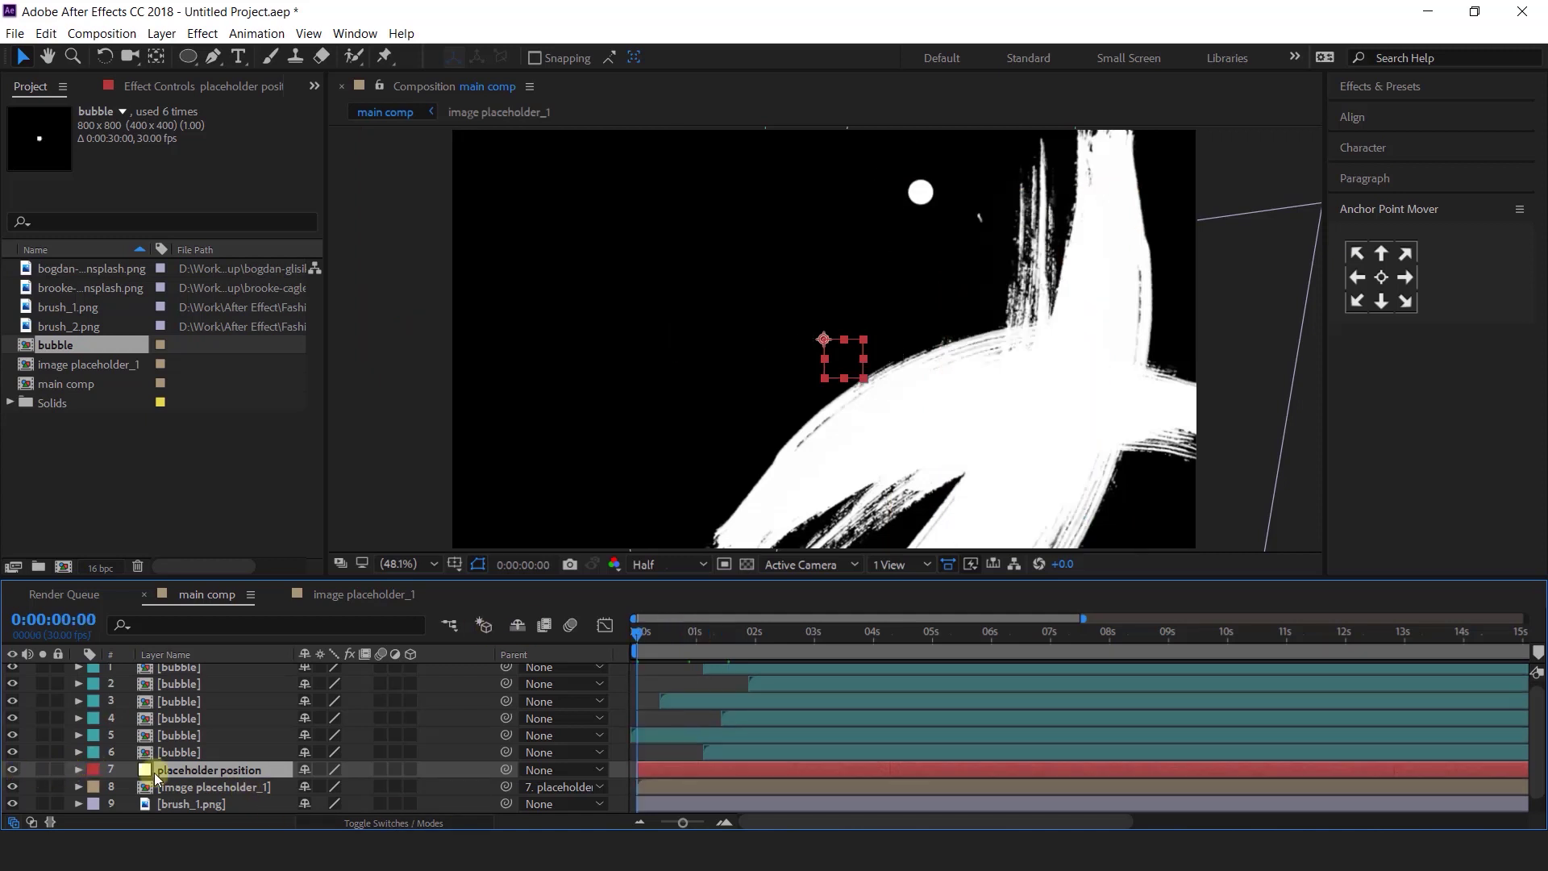
key("p")
left_click_drag(724, 639, 981, 655)
left_click(345, 787)
left_click_drag(344, 786, 258, 787)
key("ctrl+z")
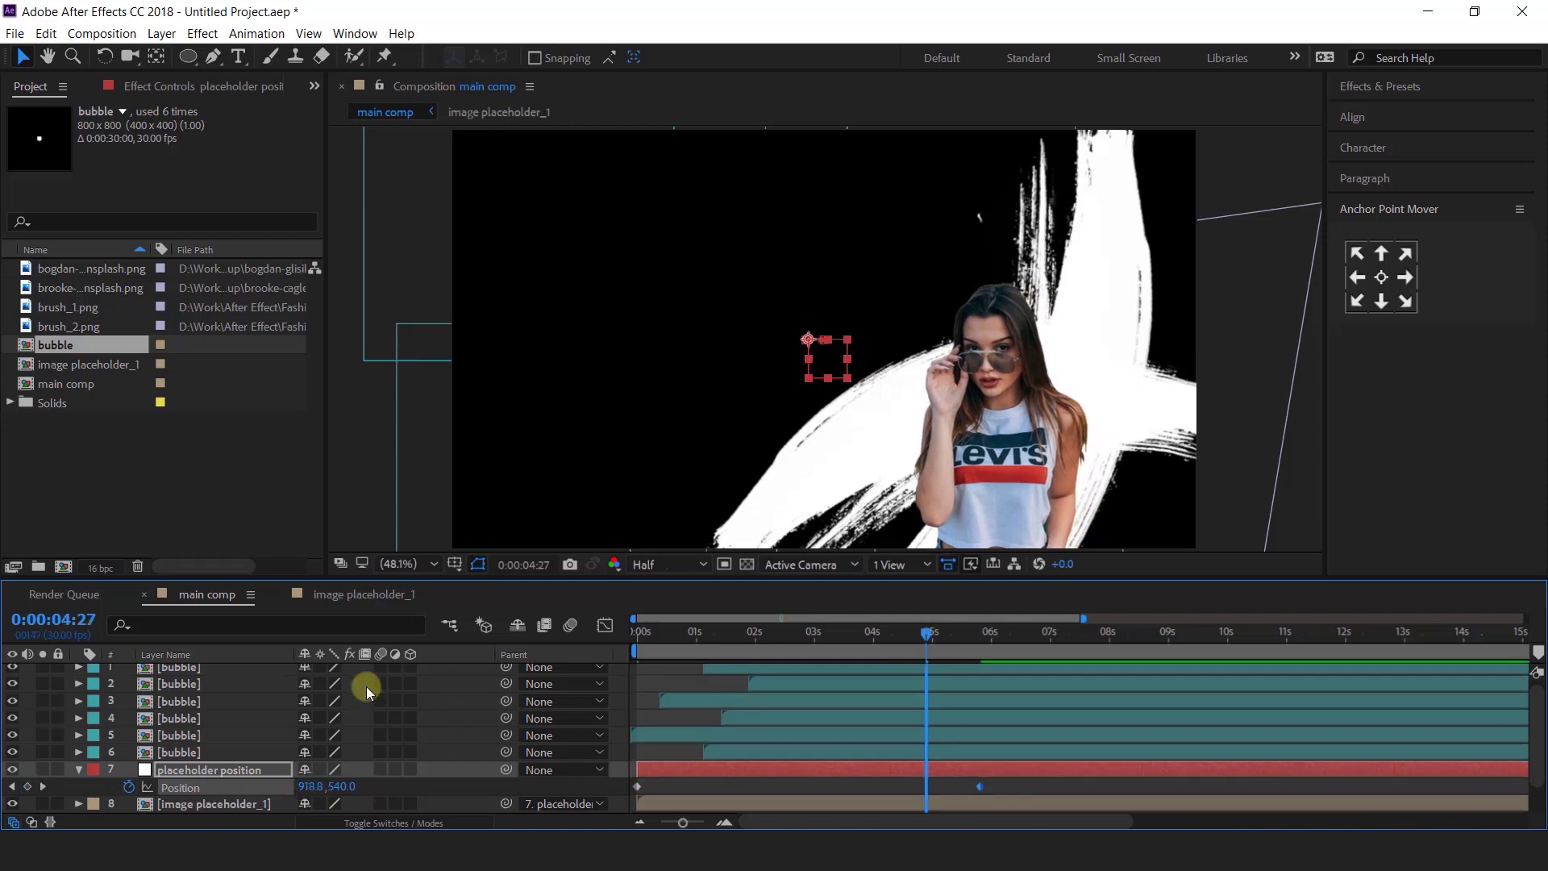
key("Home")
key("space")
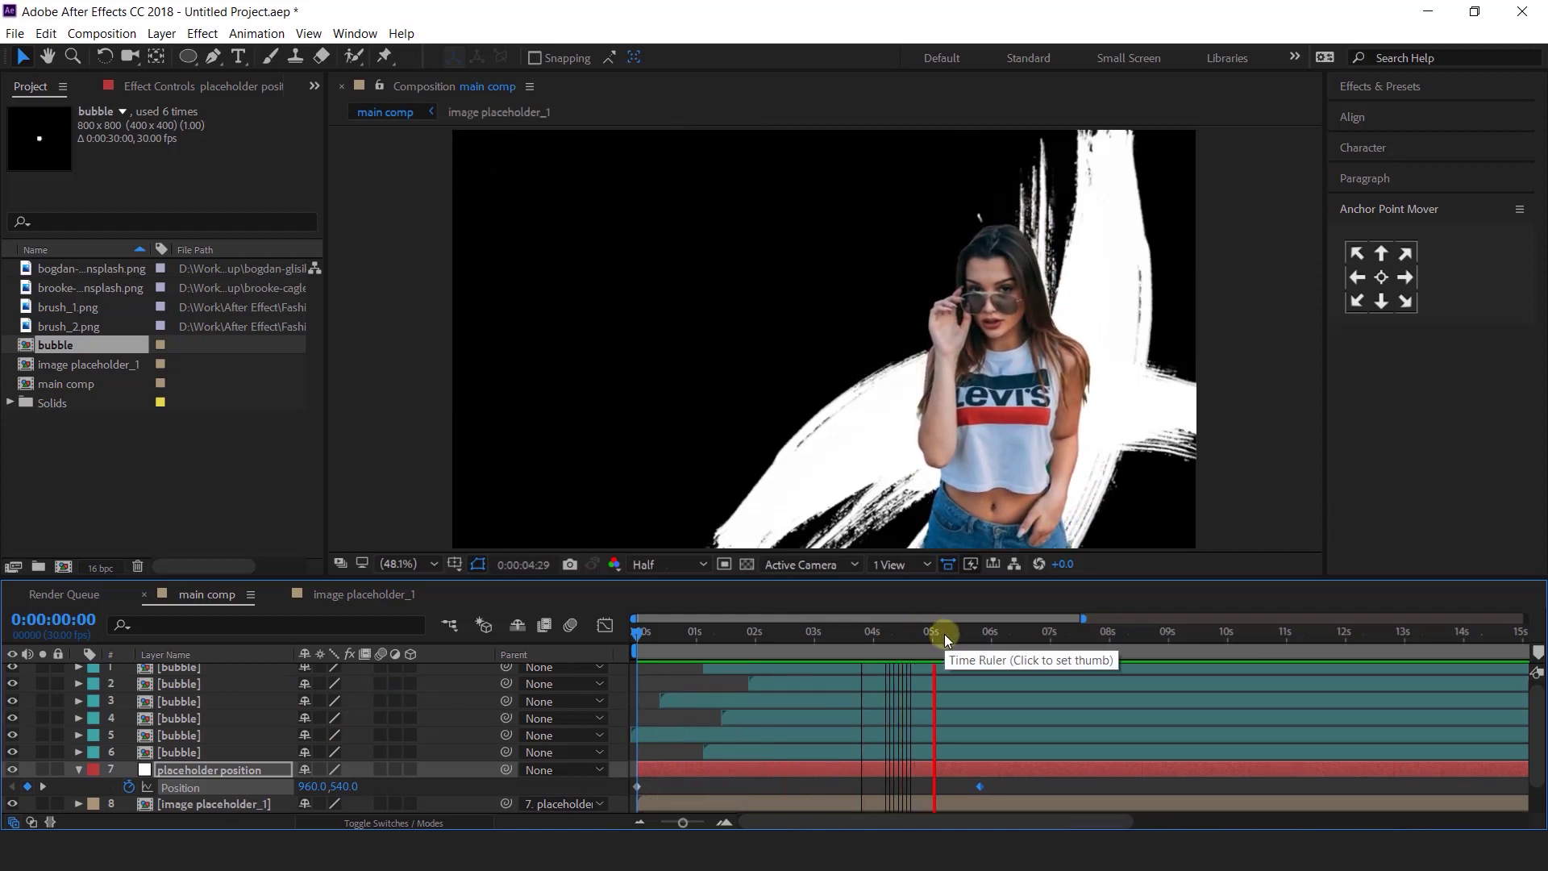
left_click(970, 636)
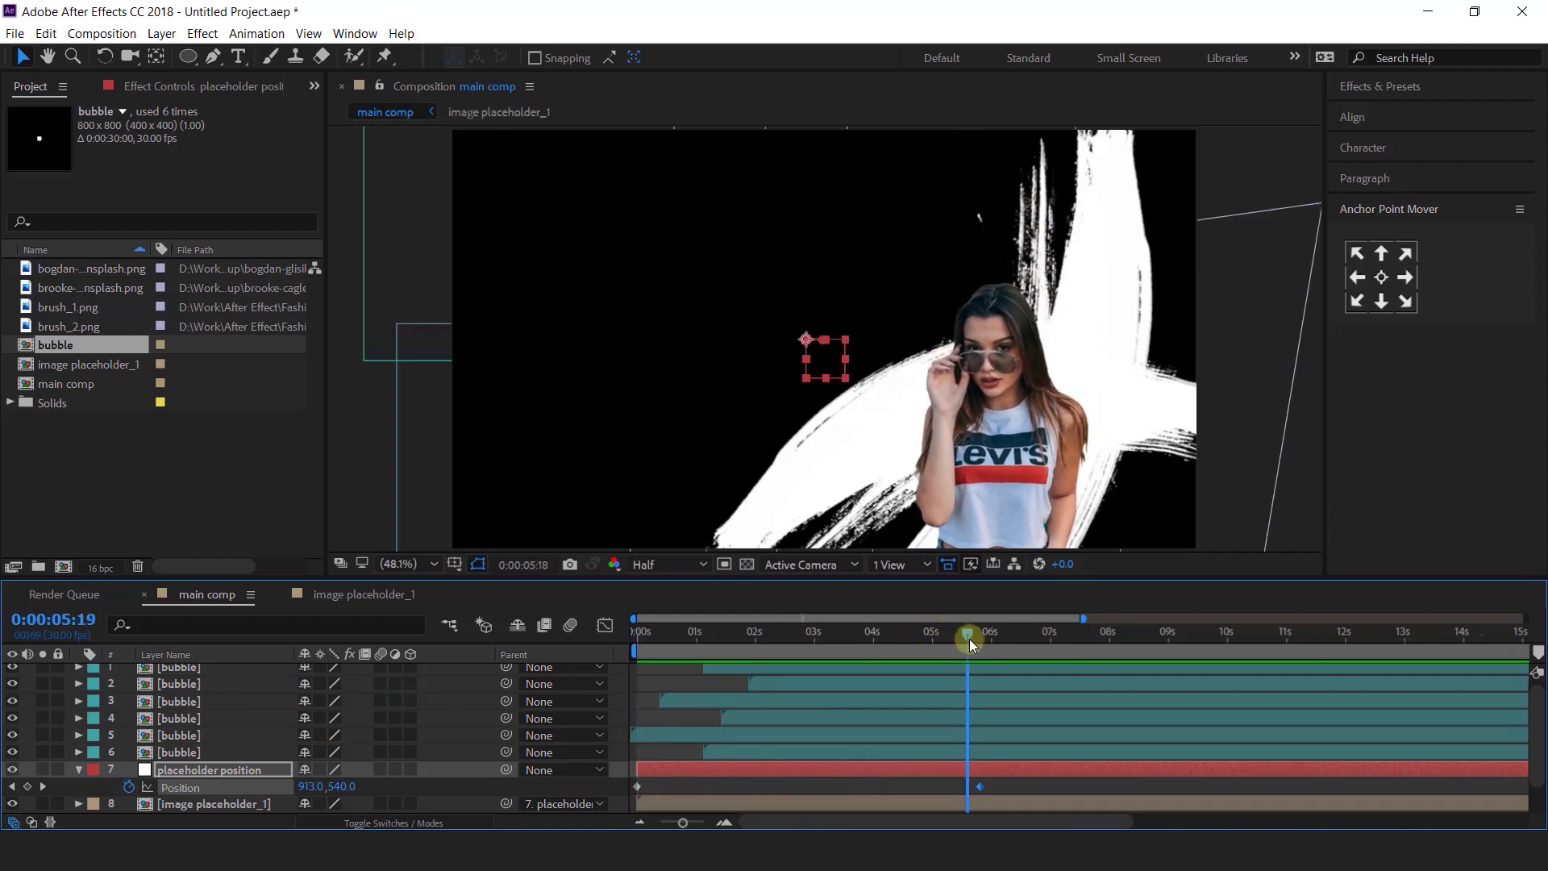
left_click(83, 767)
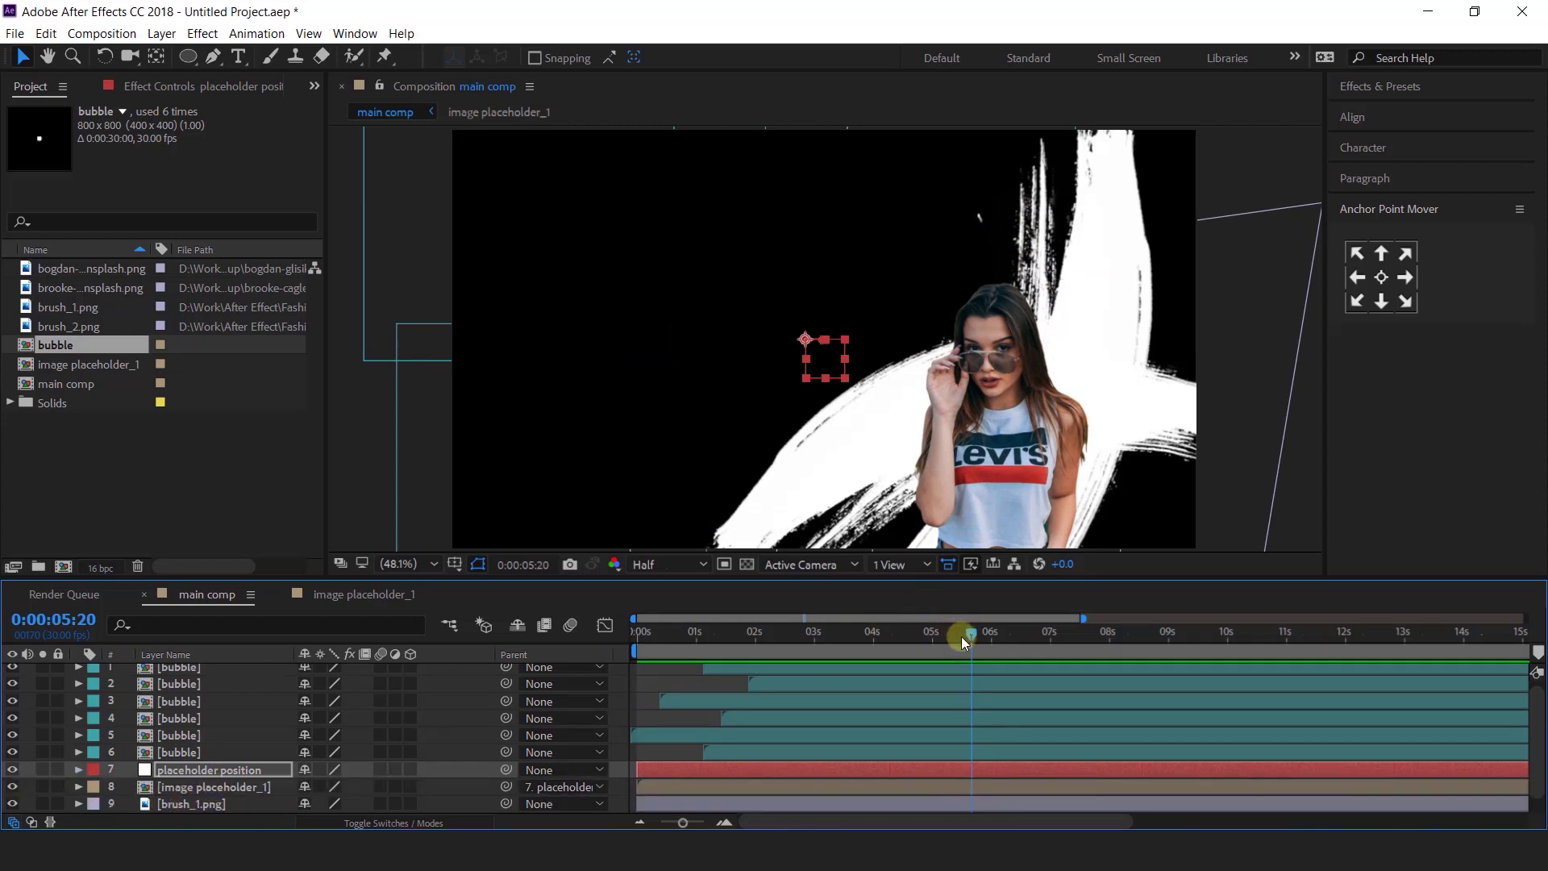
- Apply Drop Shadow to image placeholder_1 with Opacity 30%, Distance 10 and Softness 25
left_click_drag(964, 633, 743, 636)
left_click(184, 787)
key("ctrl+space")
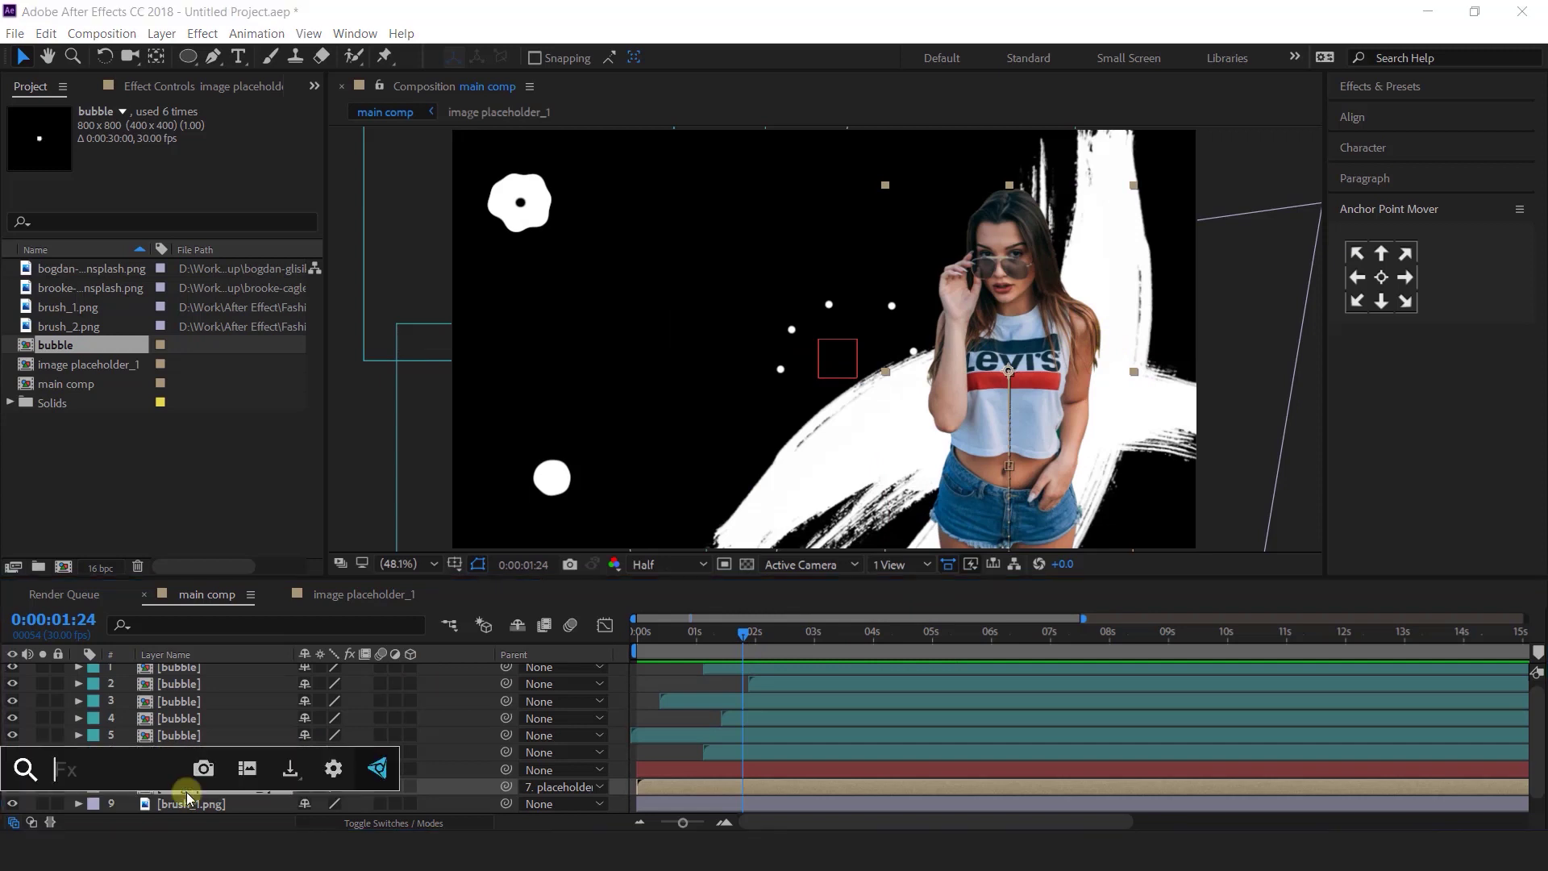
type("drop")
key("Return")
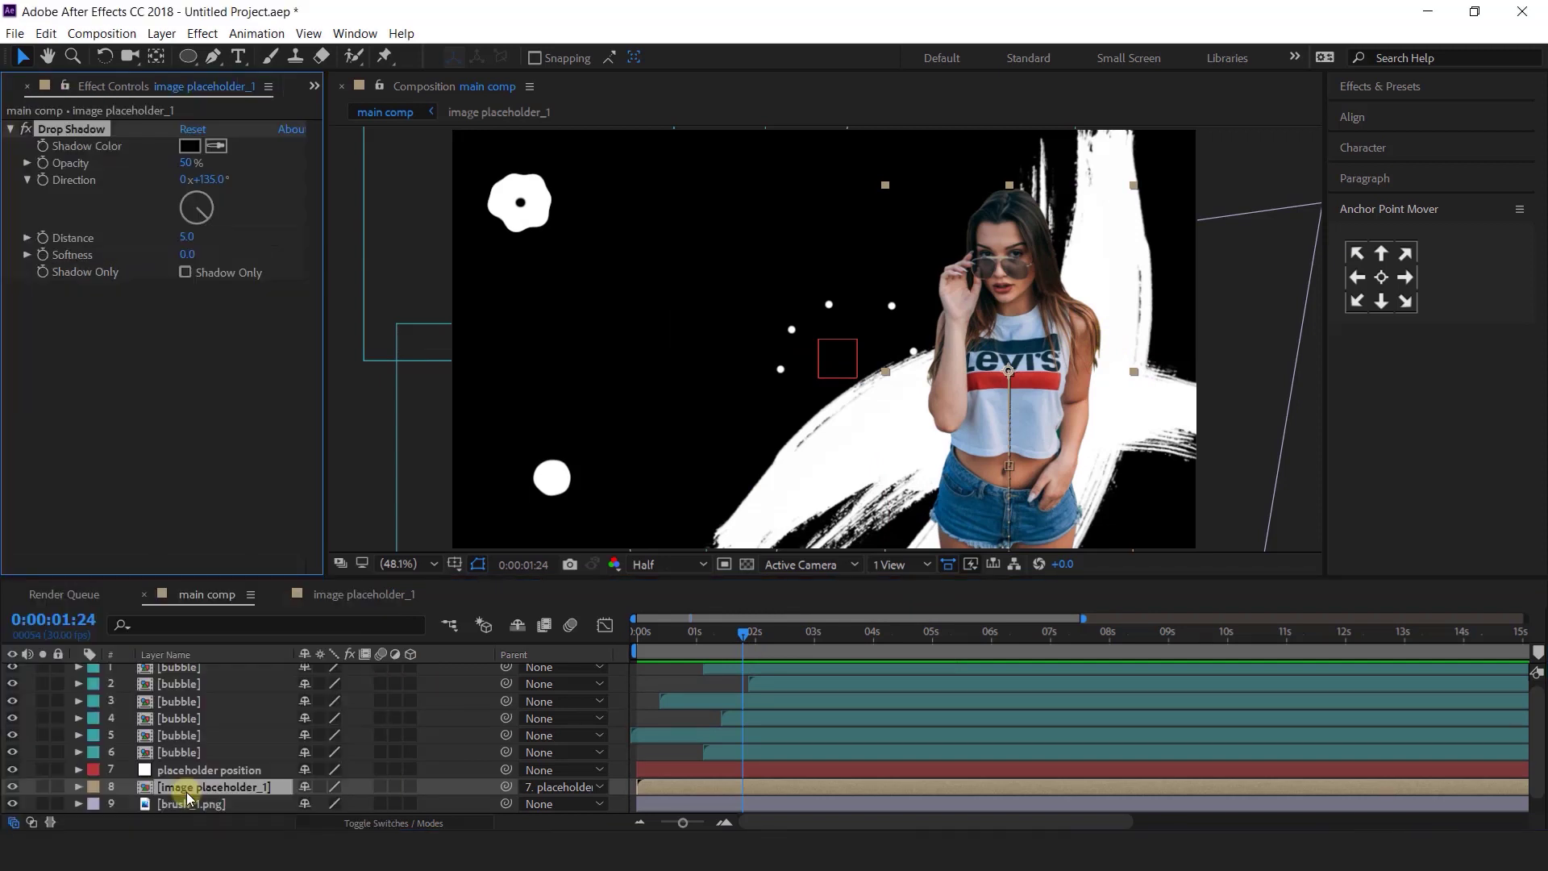
left_click_drag(183, 172, 167, 172)
left_click(188, 236)
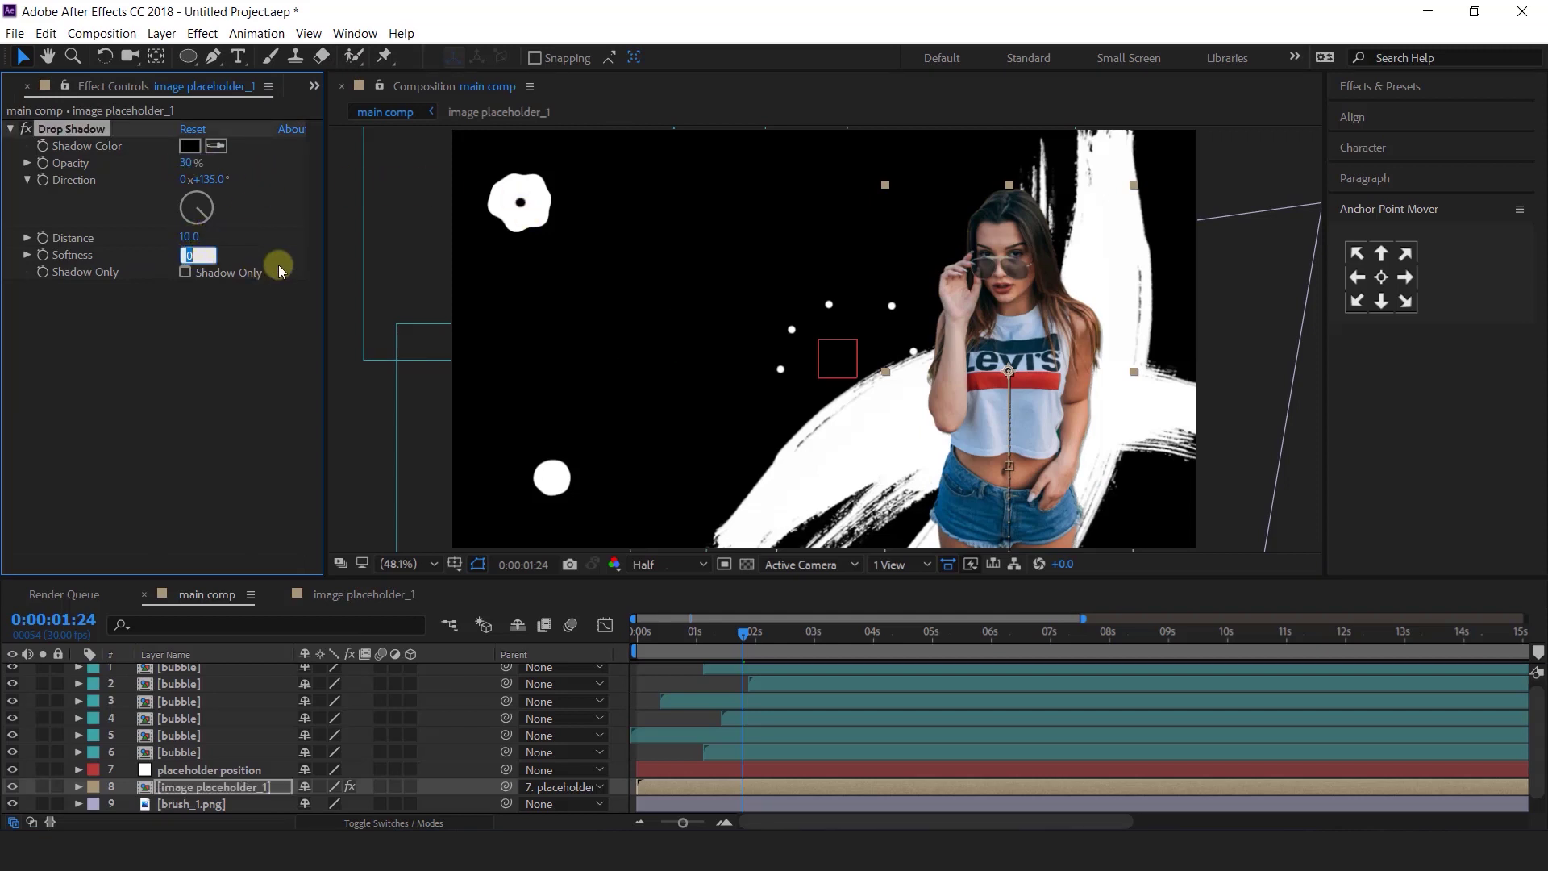
type("25")
key("Return")
left_click(195, 398)
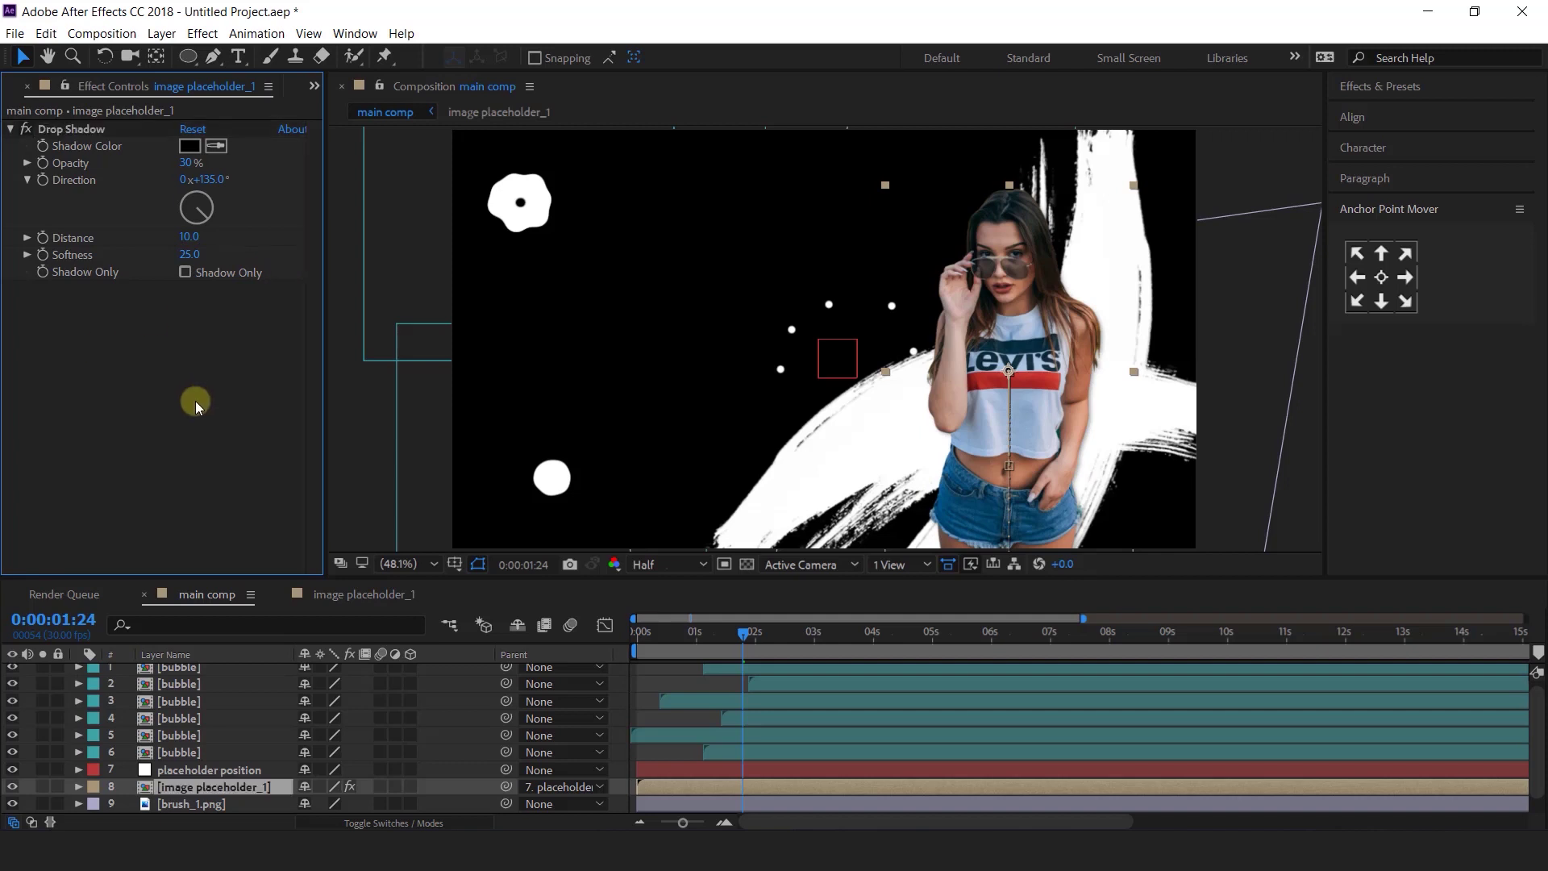
- Shift the upper-left bubble's layer to start at about 0.8 seconds and scrub main comp to 0:00:03:15
left_click_drag(671, 635, 844, 645)
left_click(550, 330)
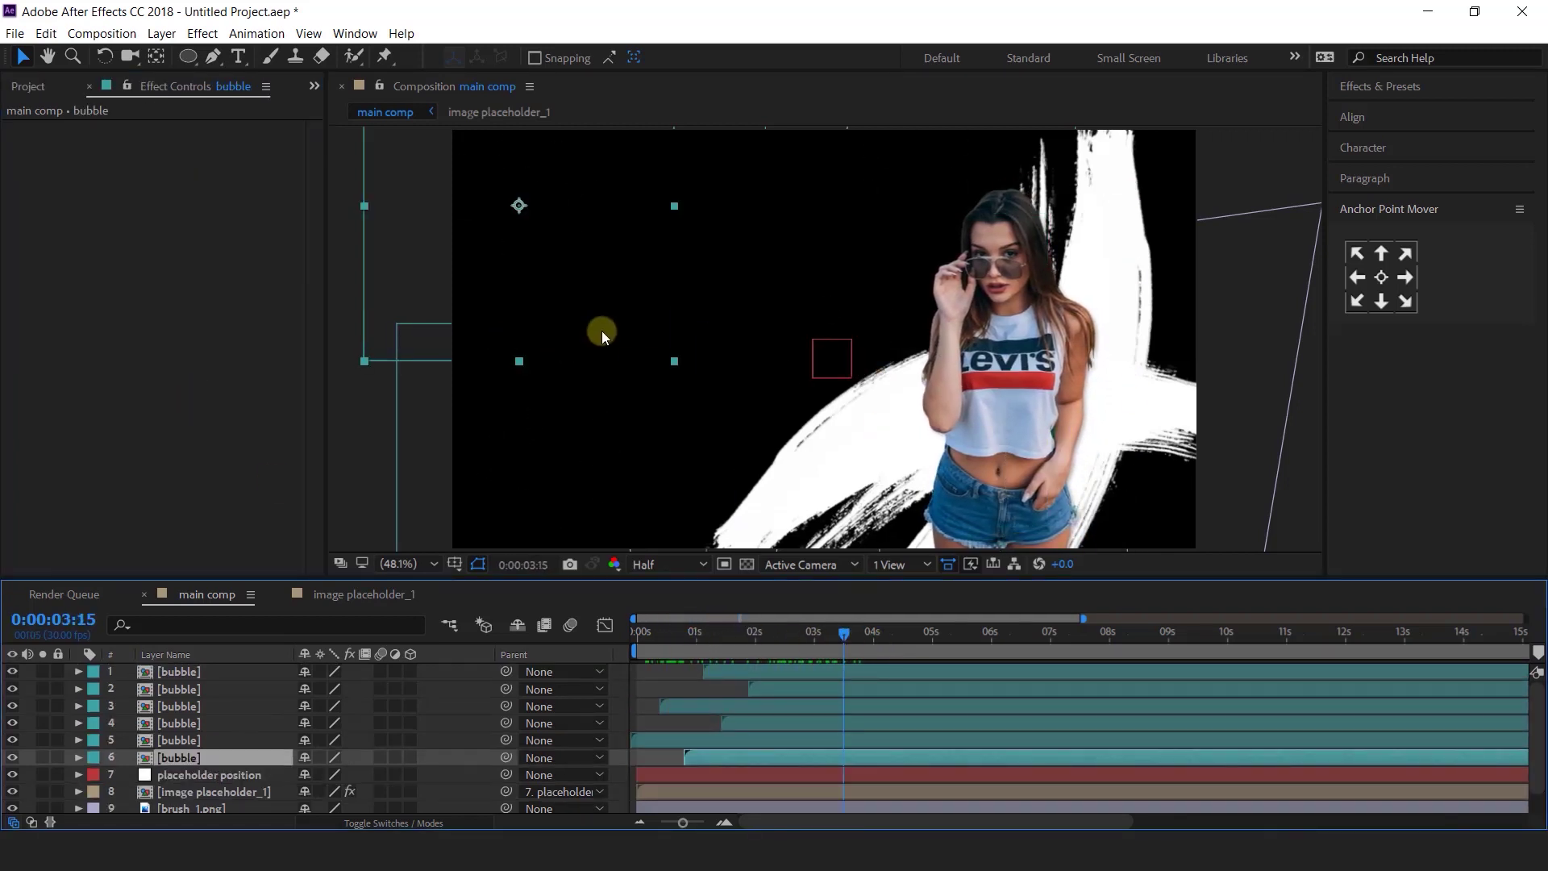
scroll(637, 350, "down", 4)
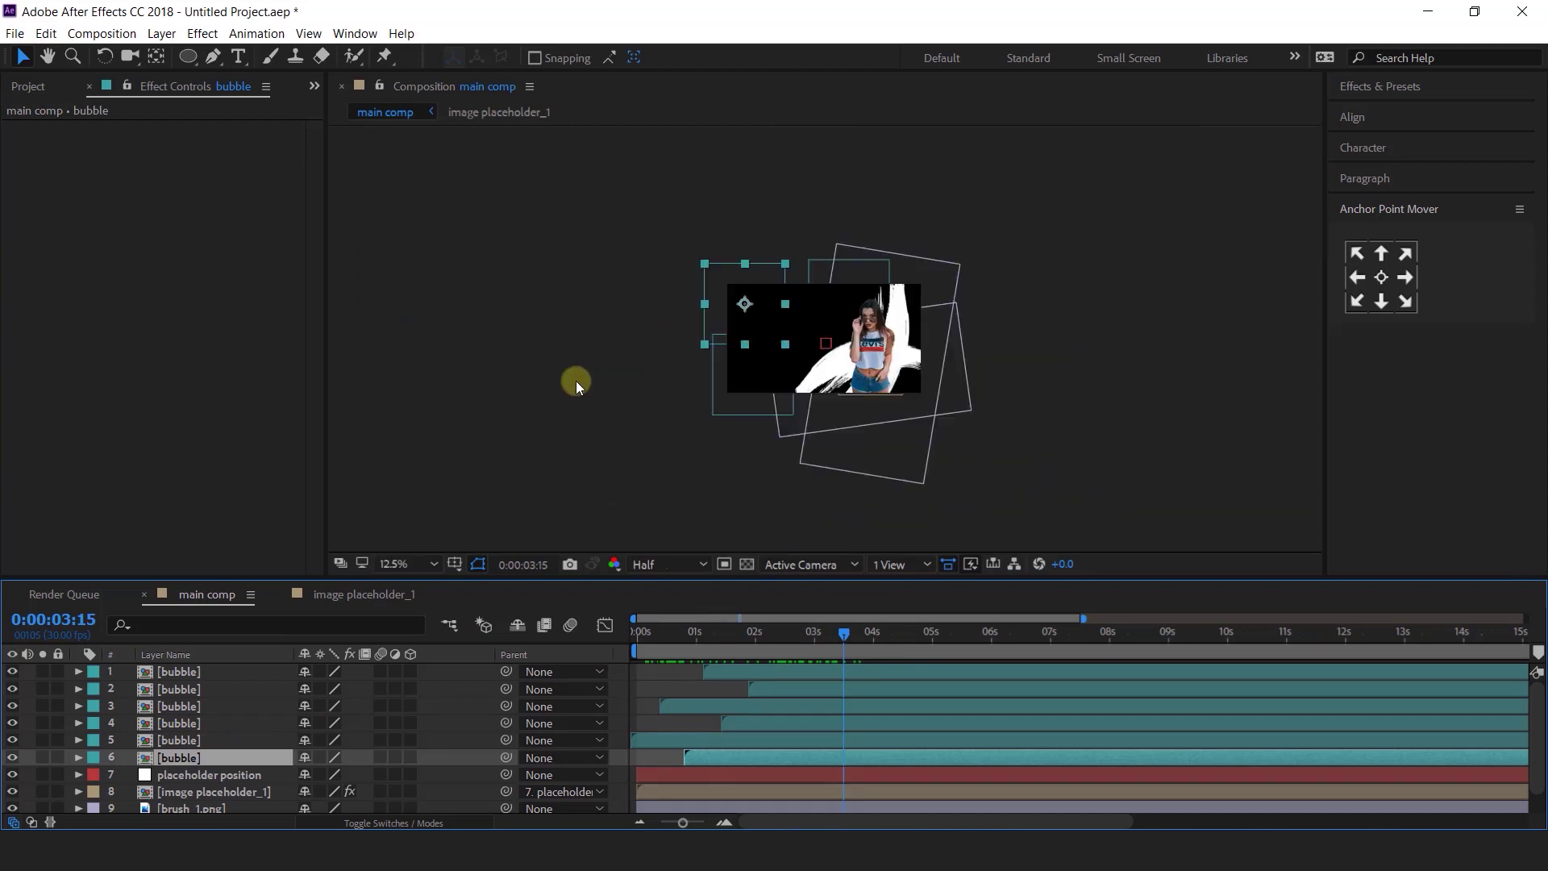
scroll(452, 348, "up", 2)
left_click(452, 347)
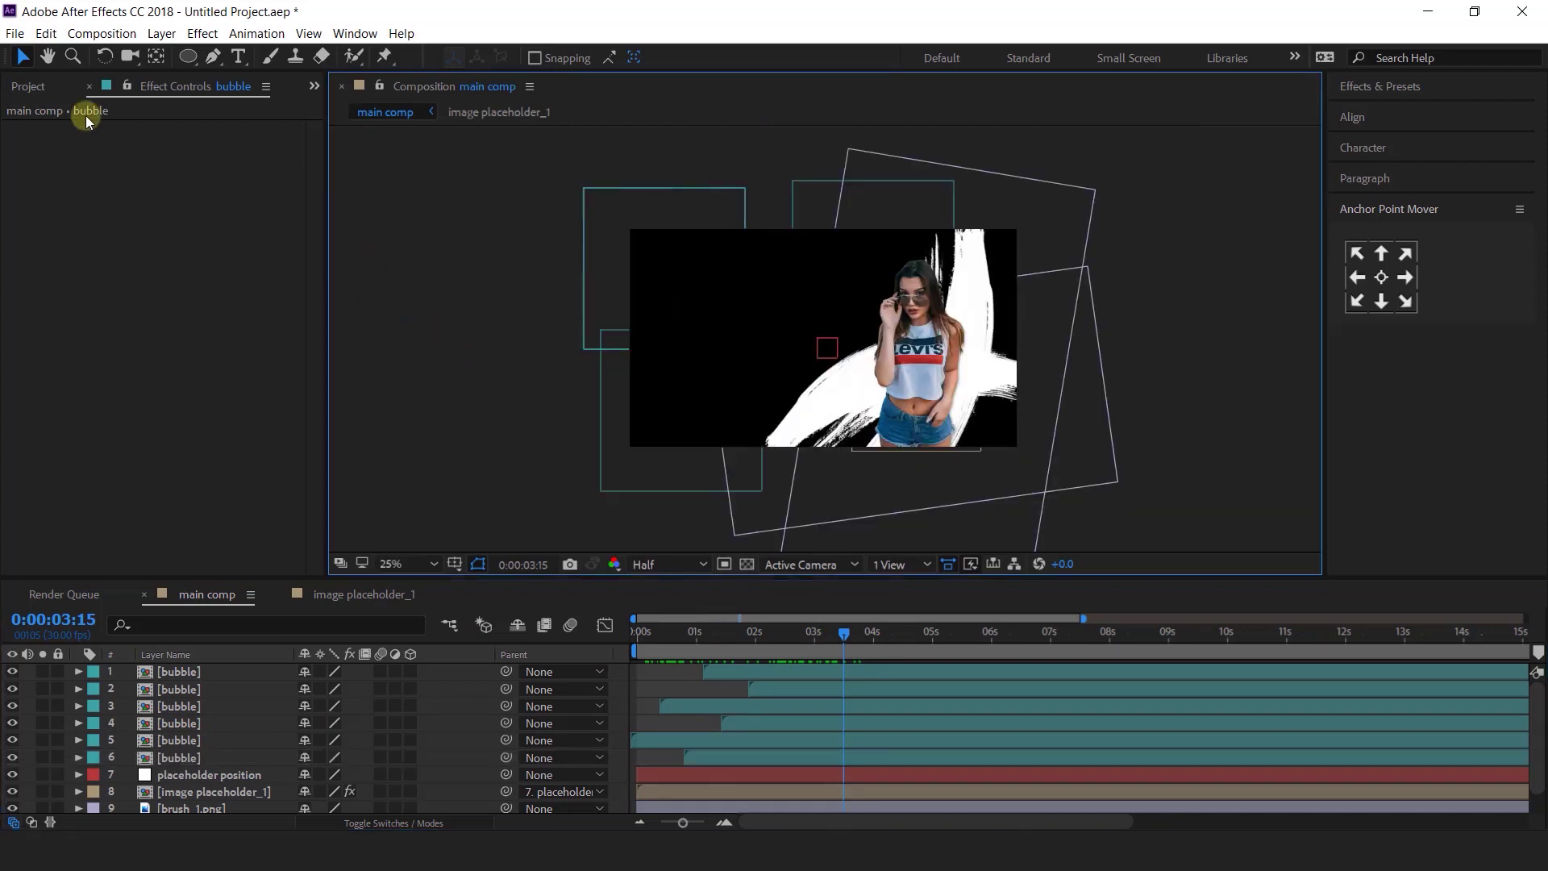
- Create a new composition named text 1_1 with a width and height of 500 px
left_click(28, 90)
left_click(63, 566)
type("text_1")
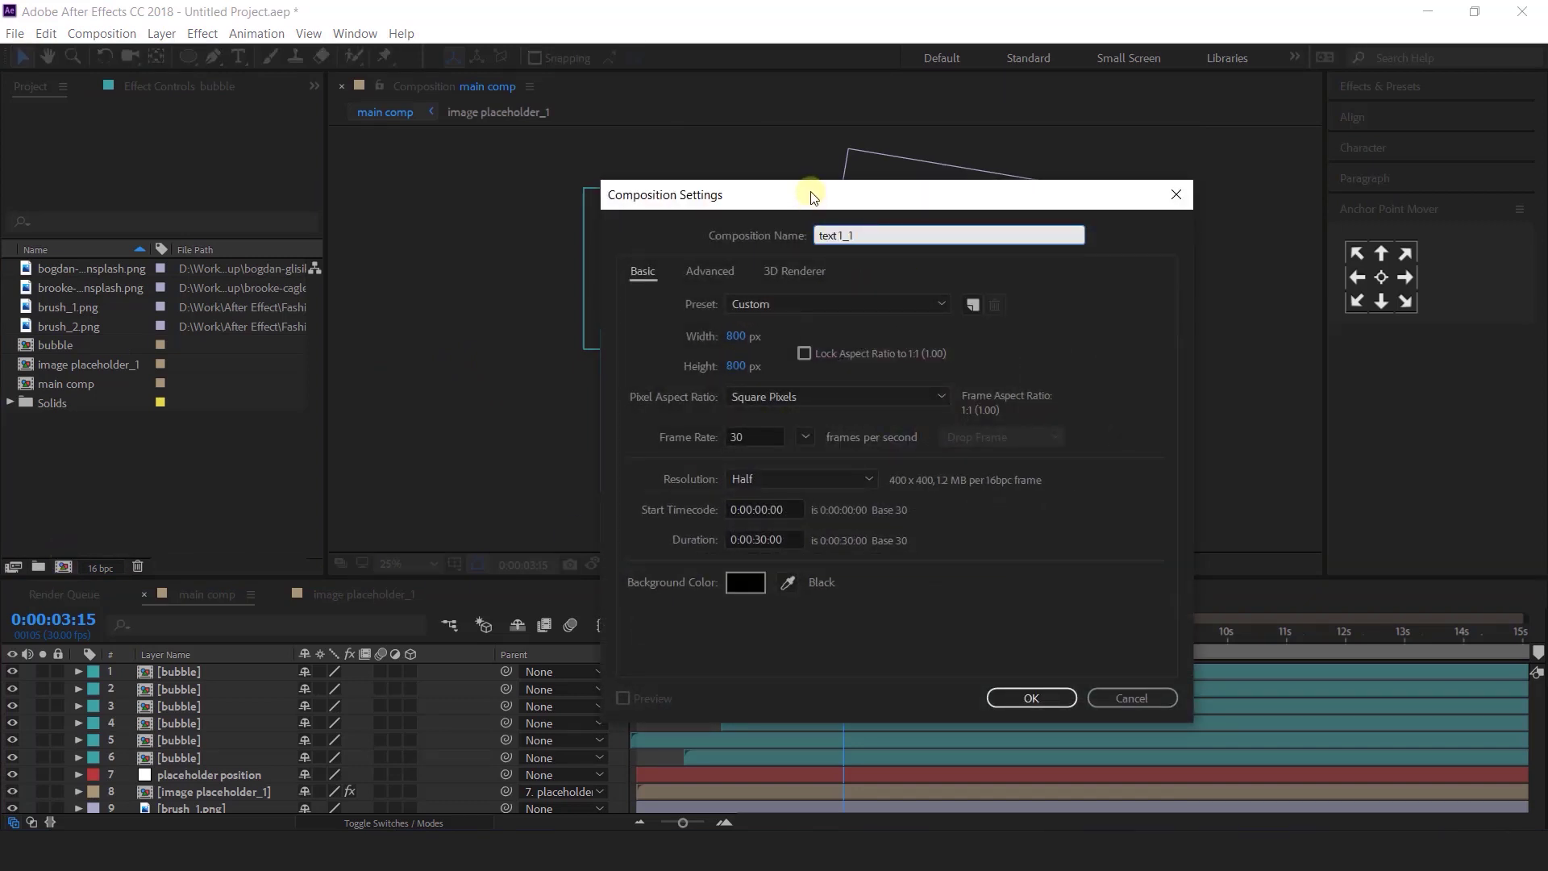
left_click(743, 340)
type("500")
key("Tab")
type("500")
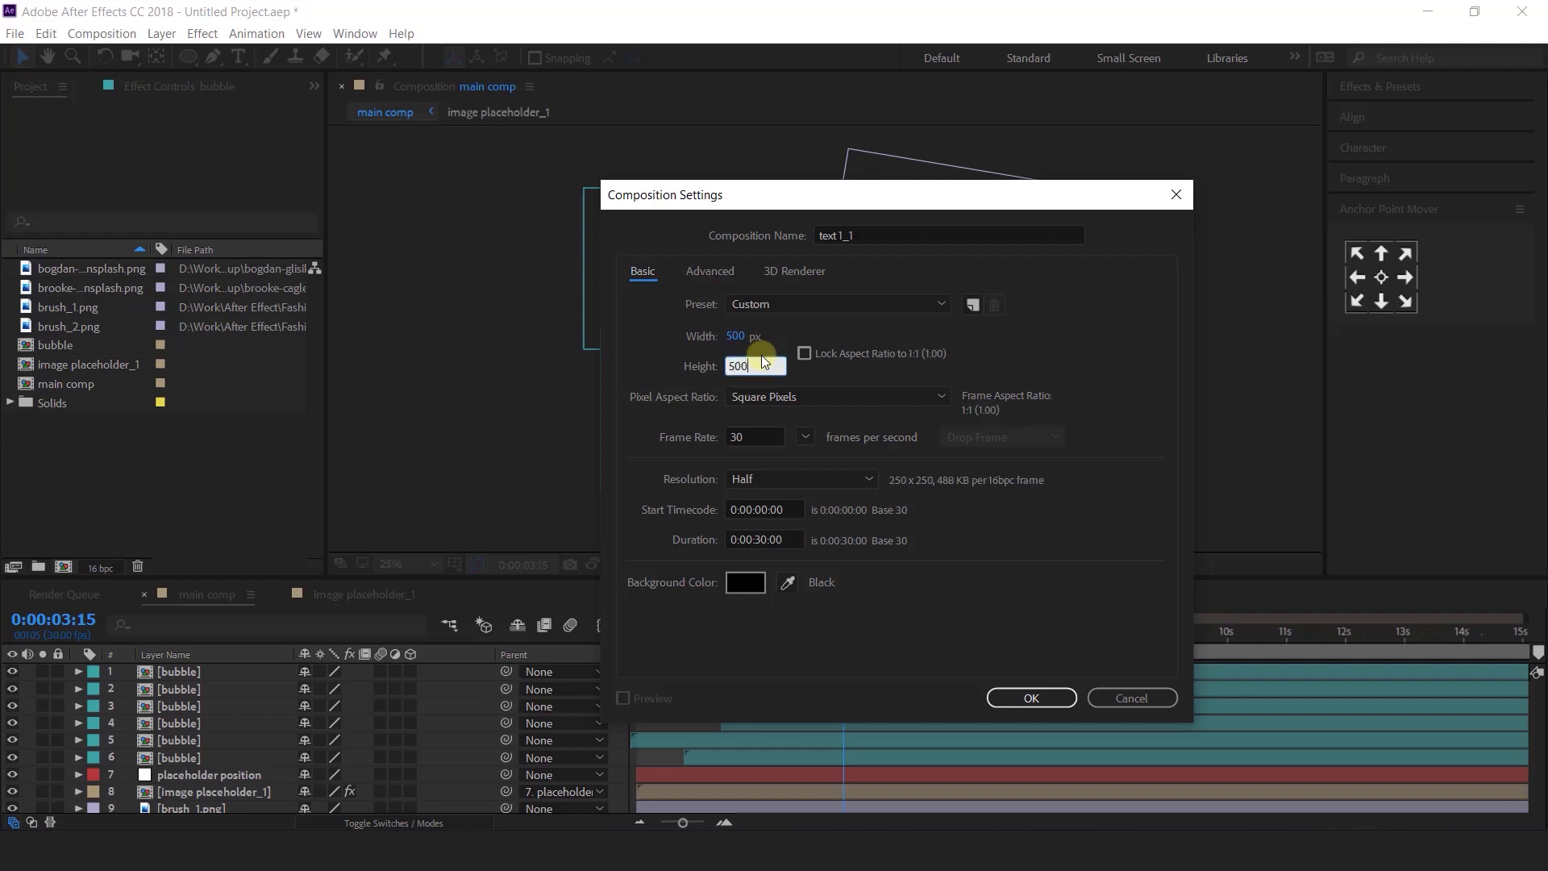
key("Return")
- Add the two-line Bebas Neue text "Fashion events promp" at 113 px with 94 px leading, and widen the composition to 700 px
key("period")
key("period")
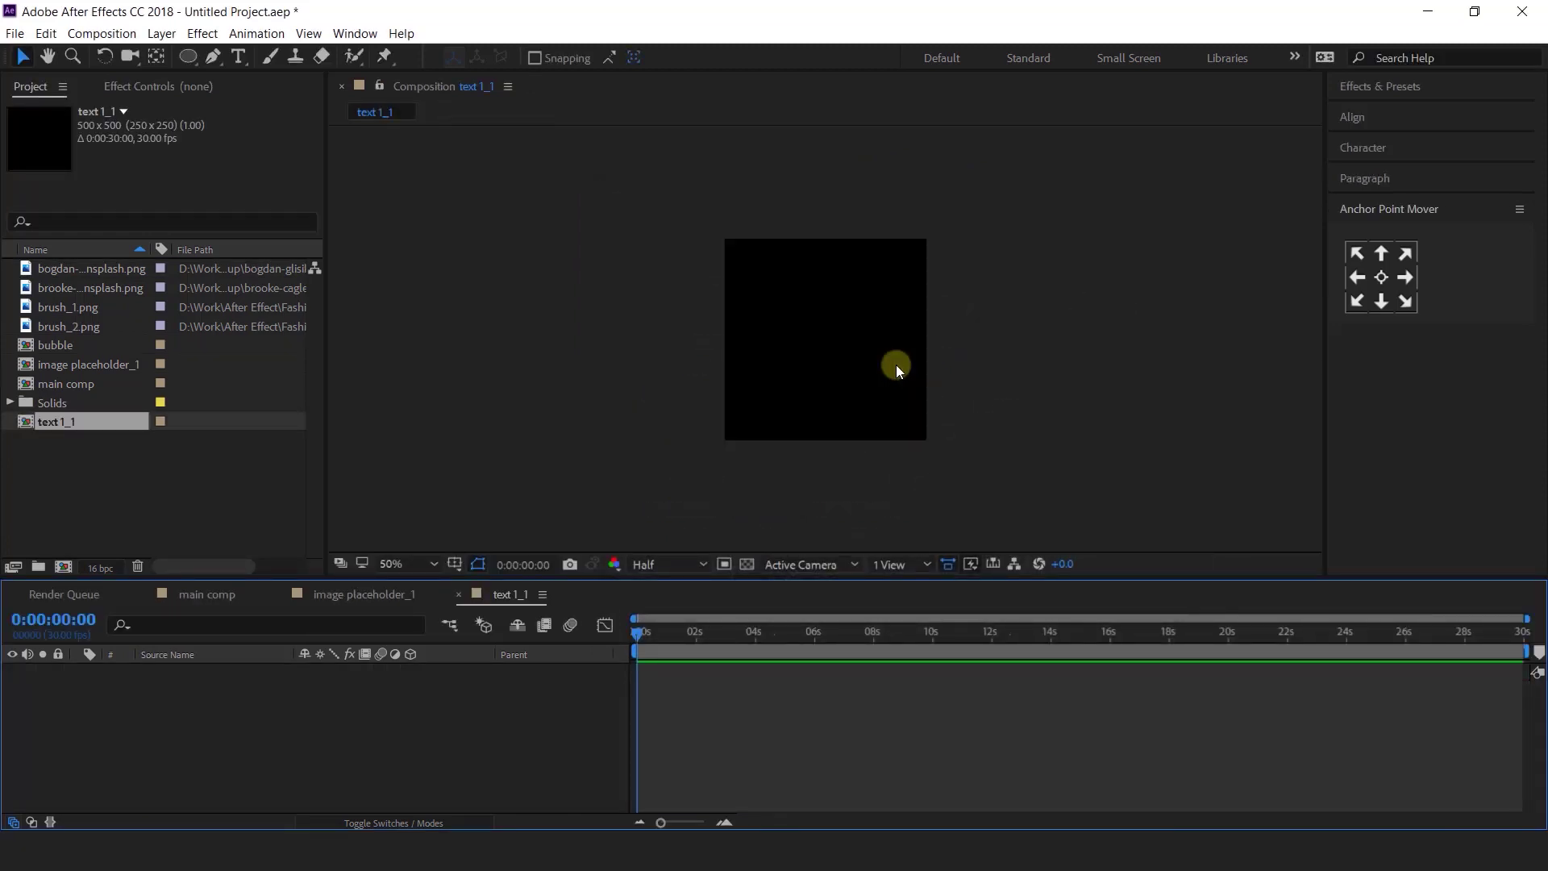
left_click(239, 57)
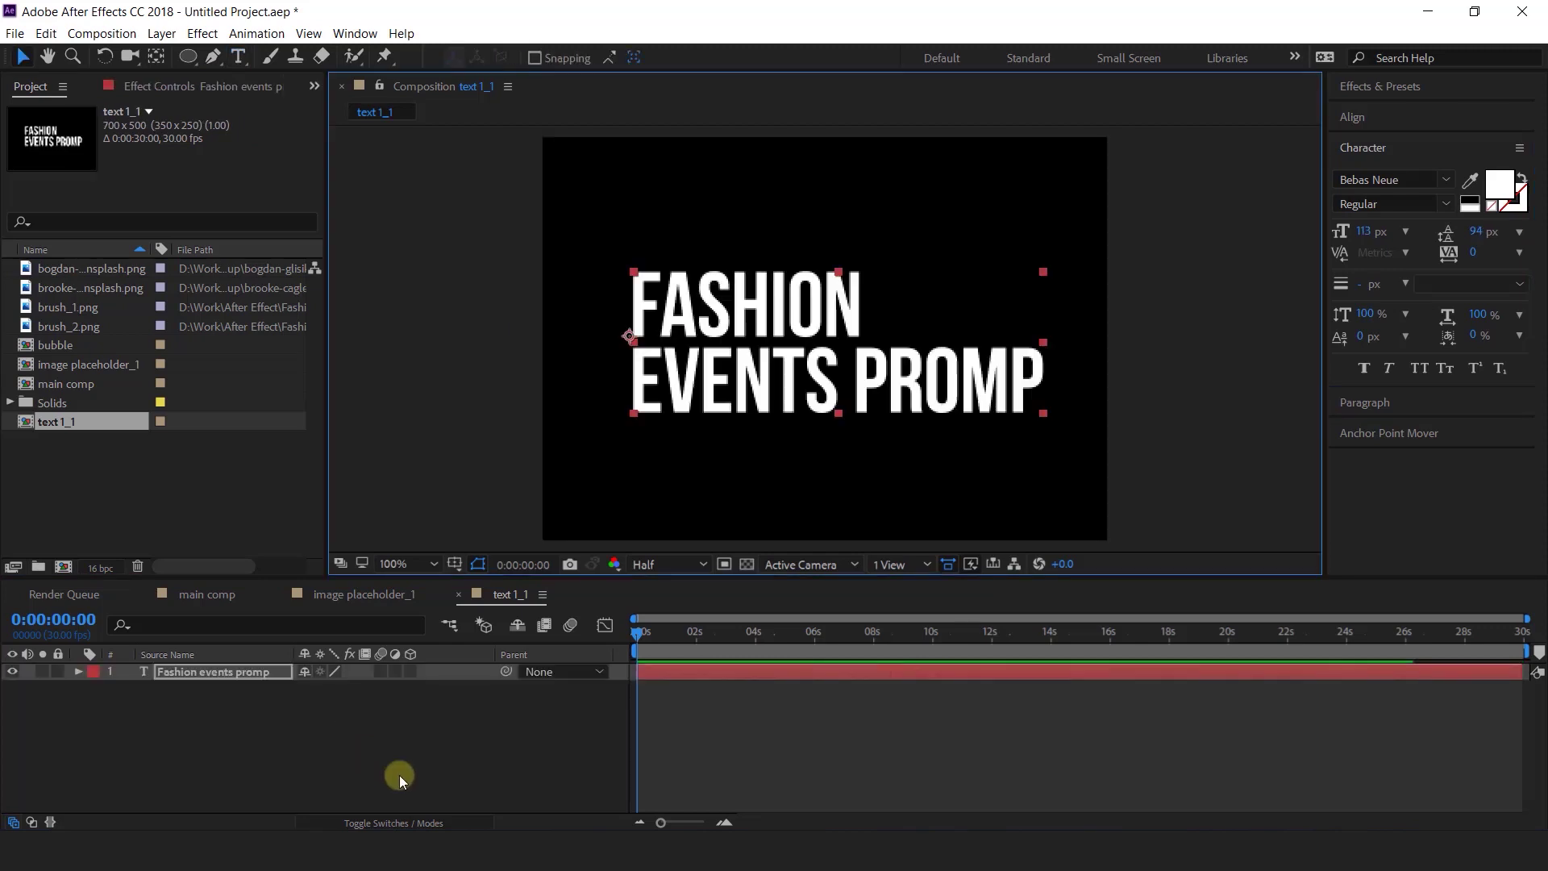
left_click(409, 734)
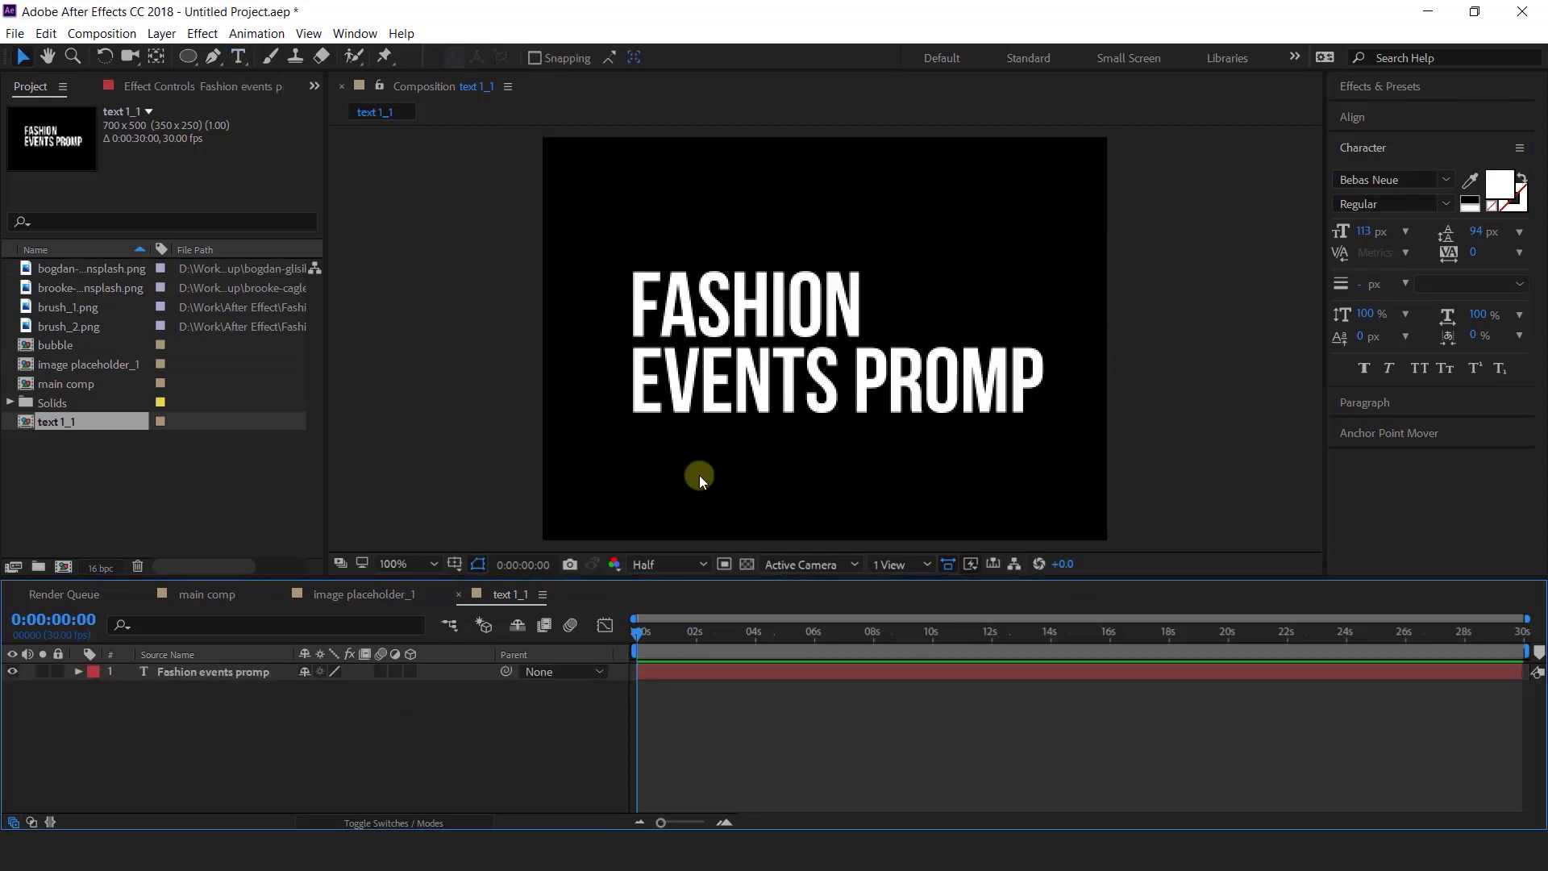
- Add a text animator with Opacity and Character Offset properties to the Fashion events promp layer
left_click(200, 671)
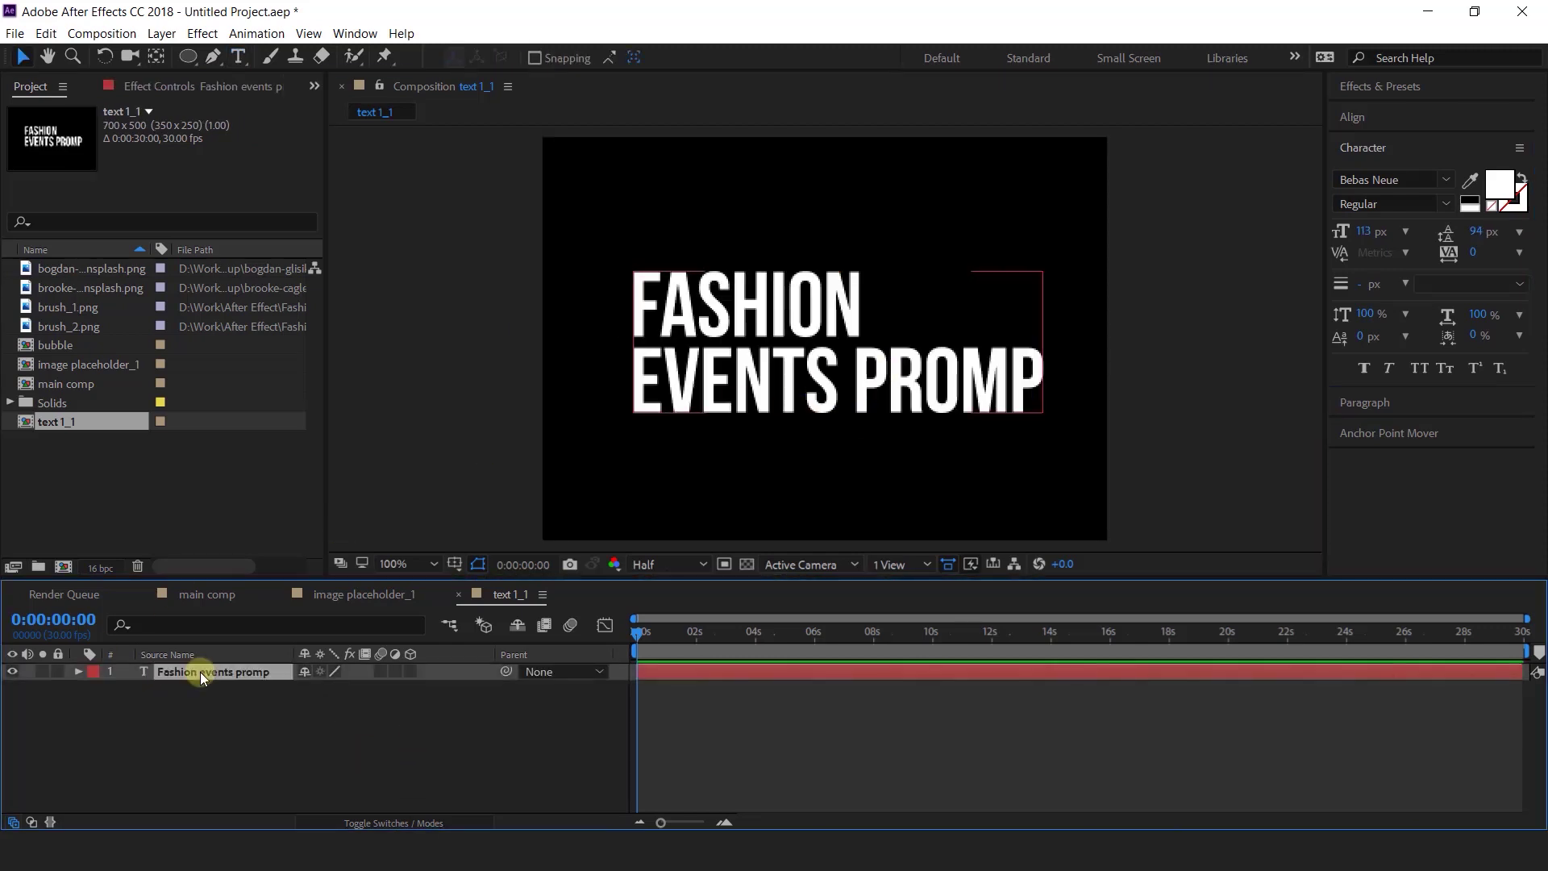
left_click(77, 672)
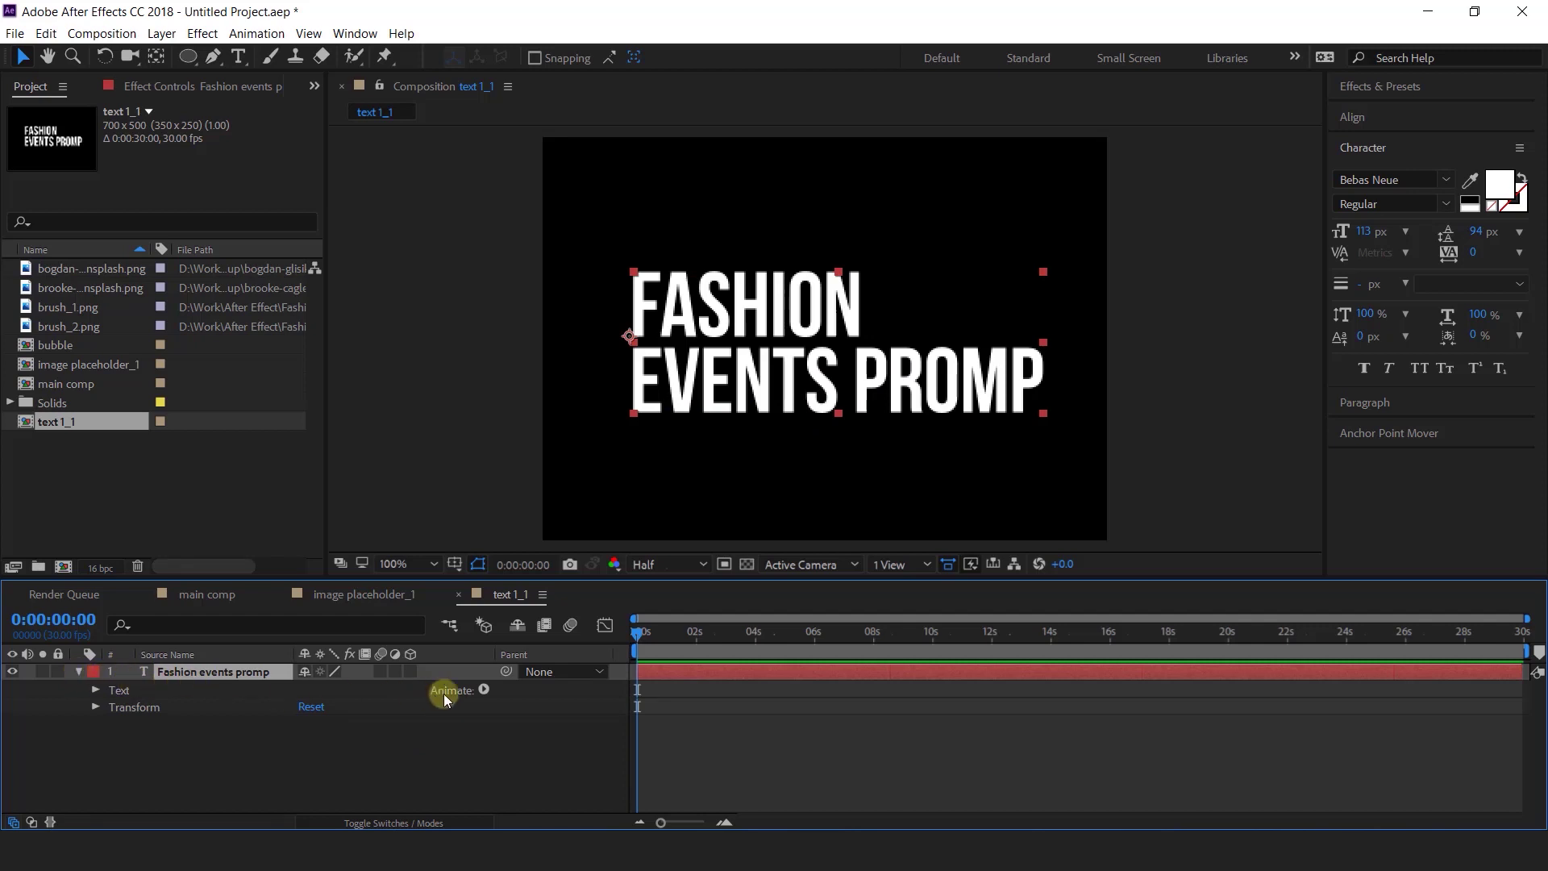
left_click(485, 691)
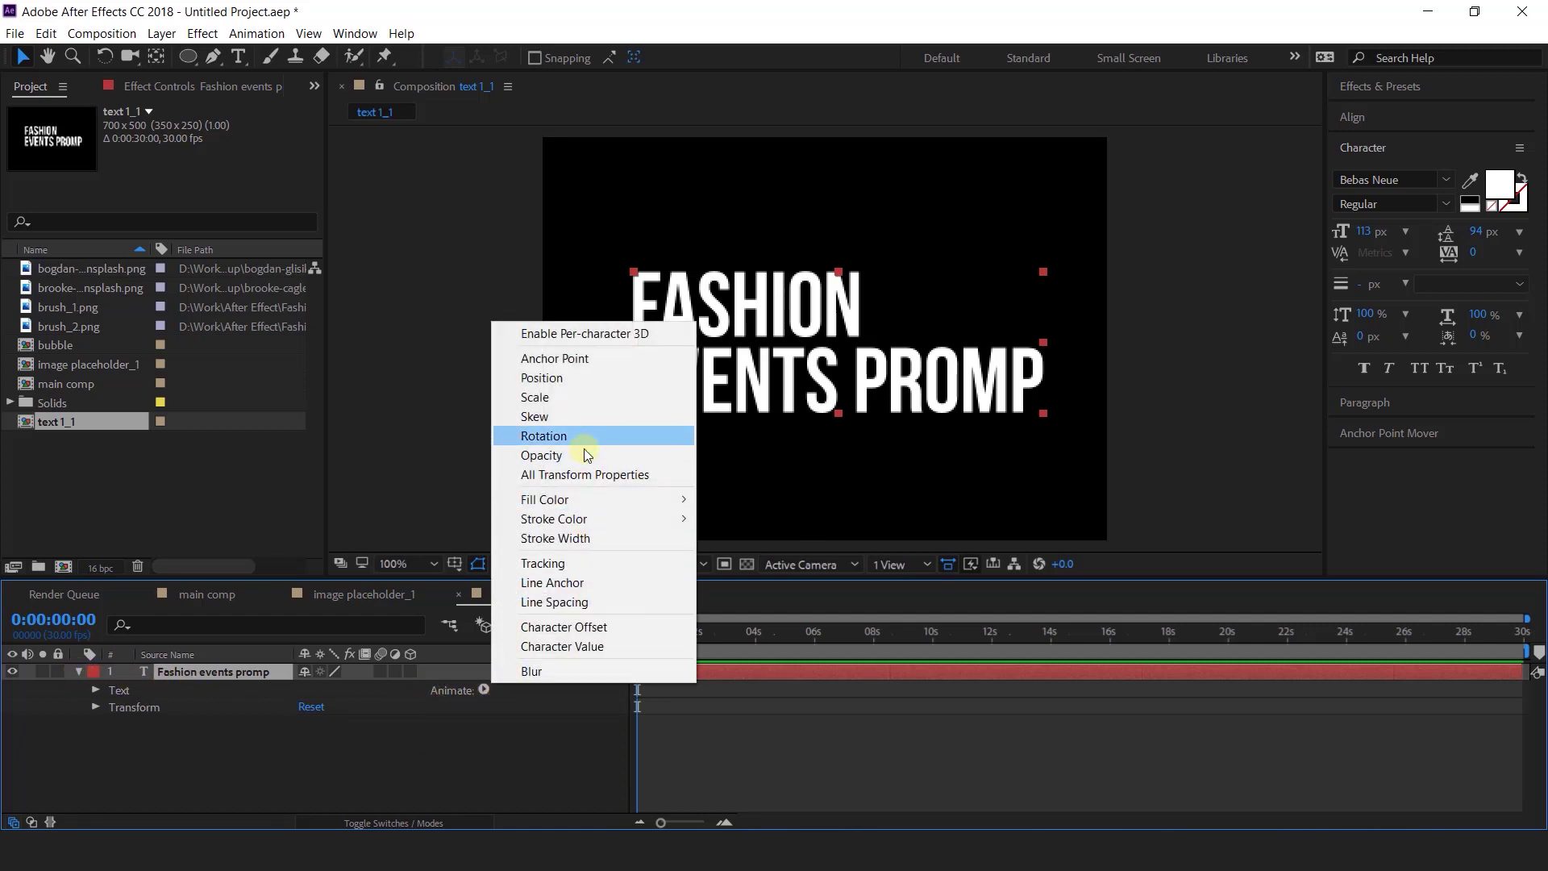
left_click(589, 454)
left_click(486, 688)
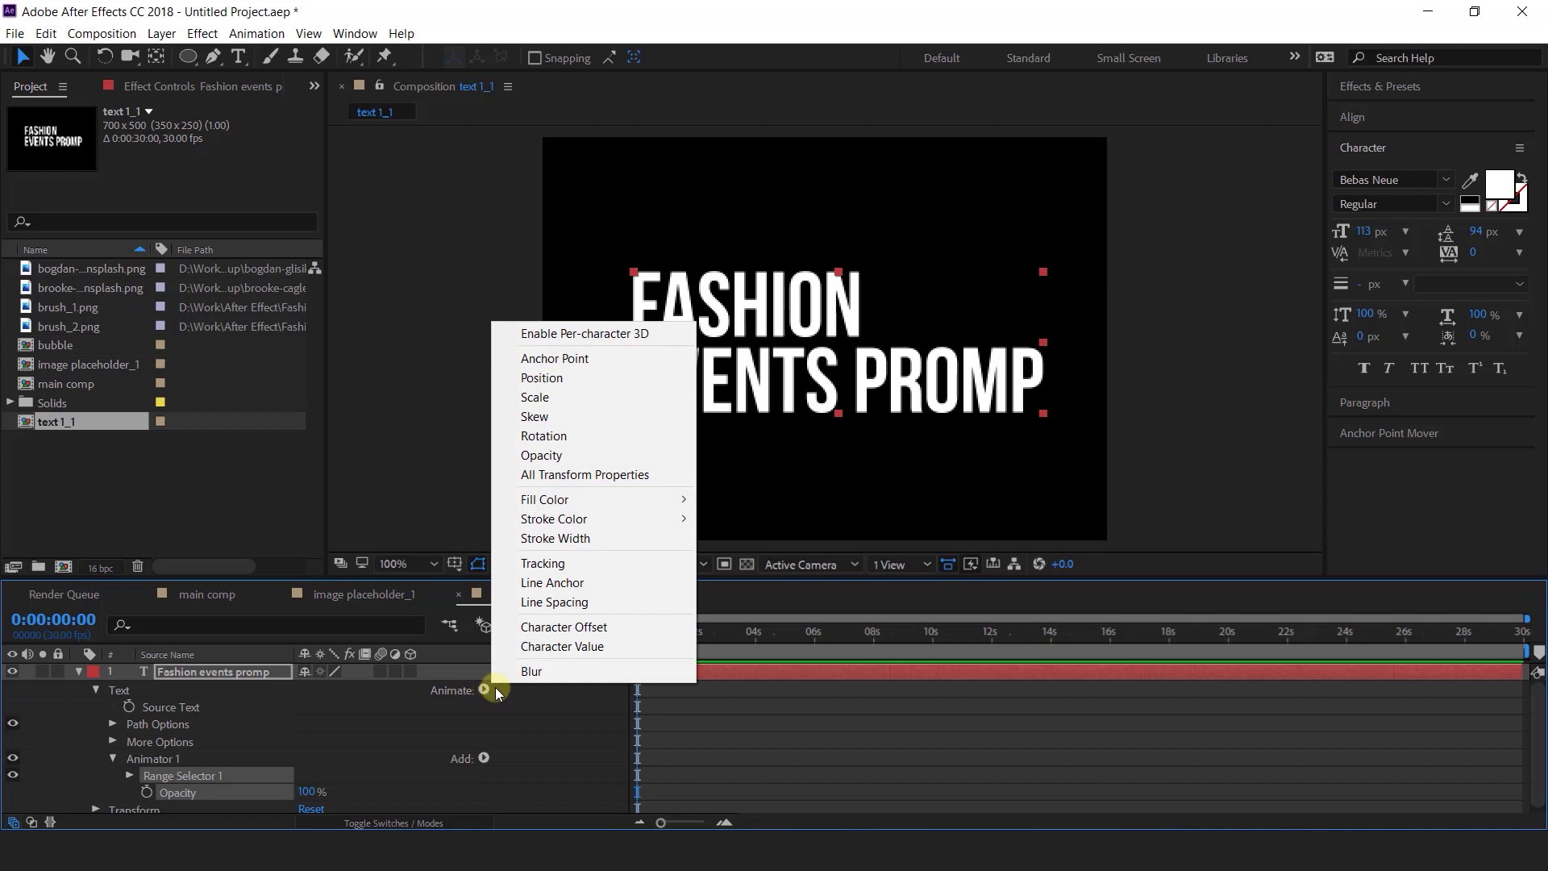
left_click(582, 627)
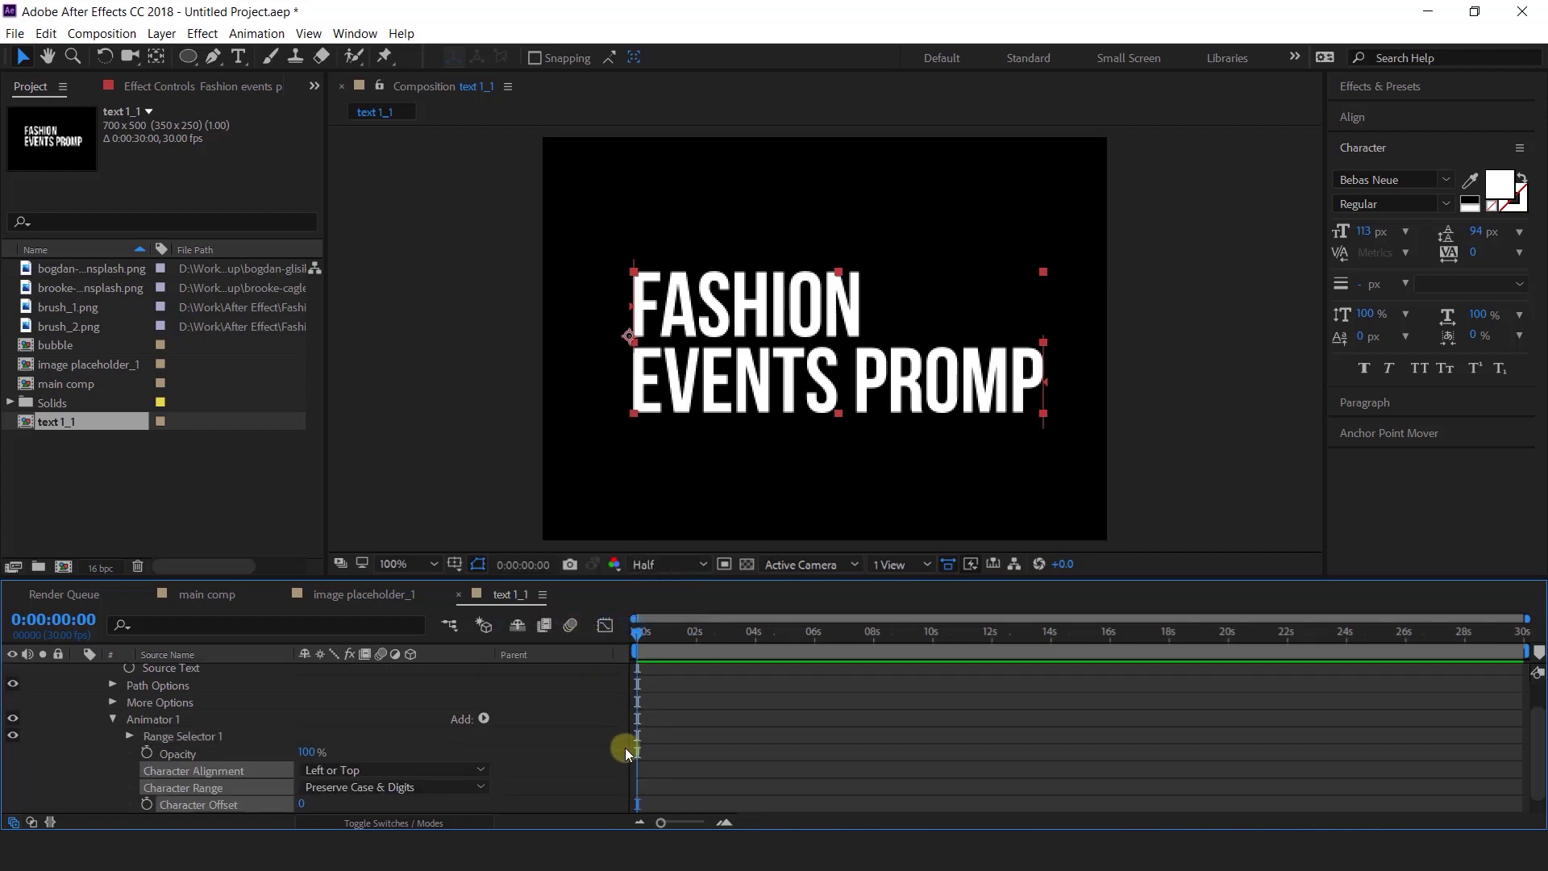
- Set the text animator's Character Offset to 20
scroll(376, 785, "down", 1)
left_click(375, 789)
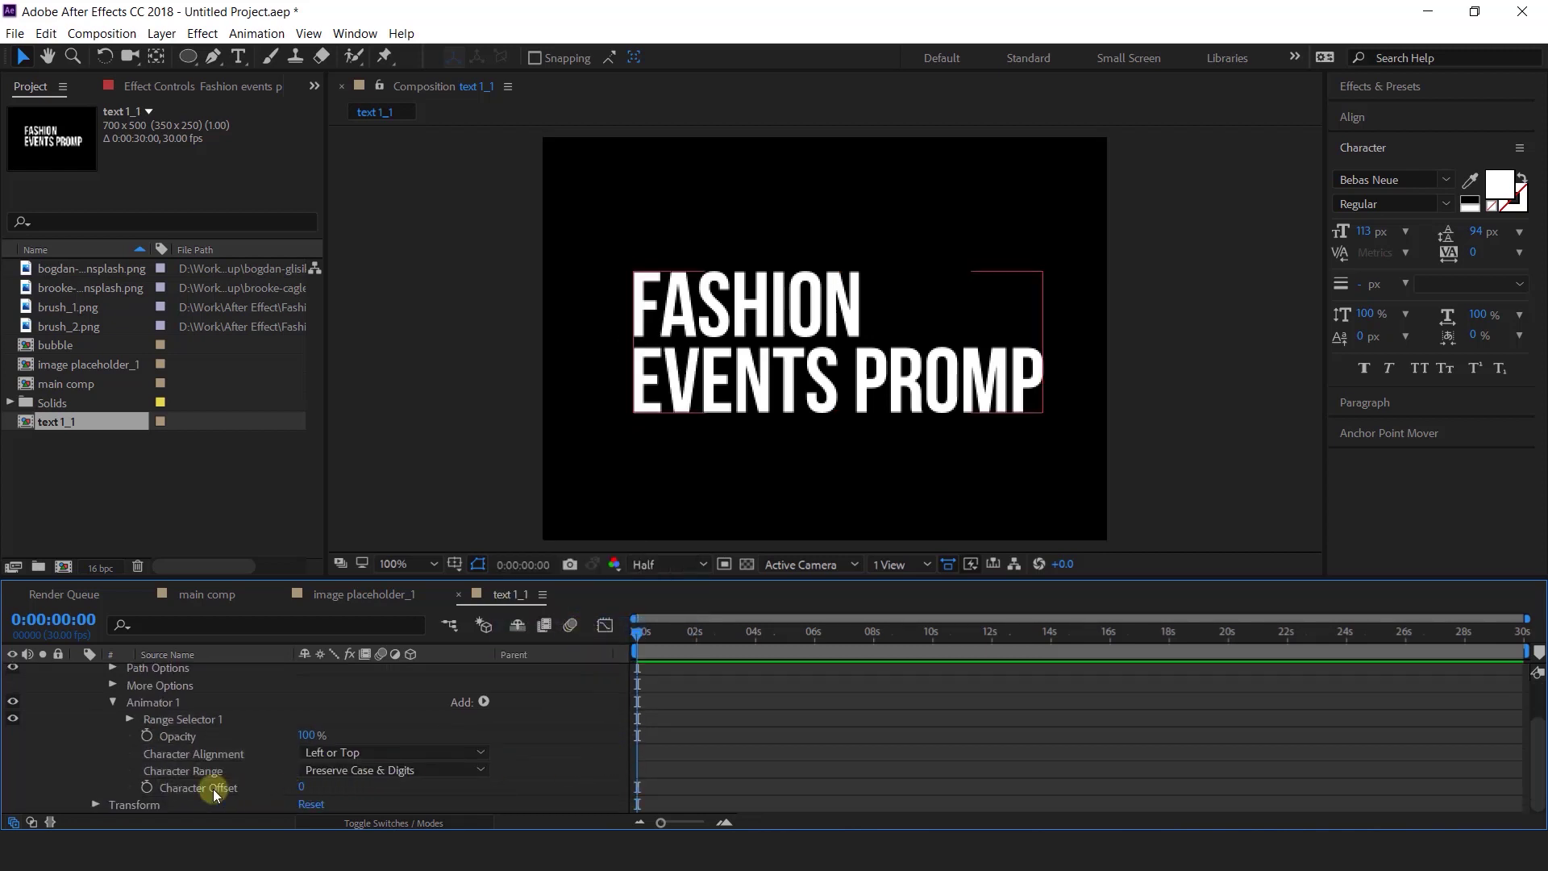
left_click(300, 787)
type("20")
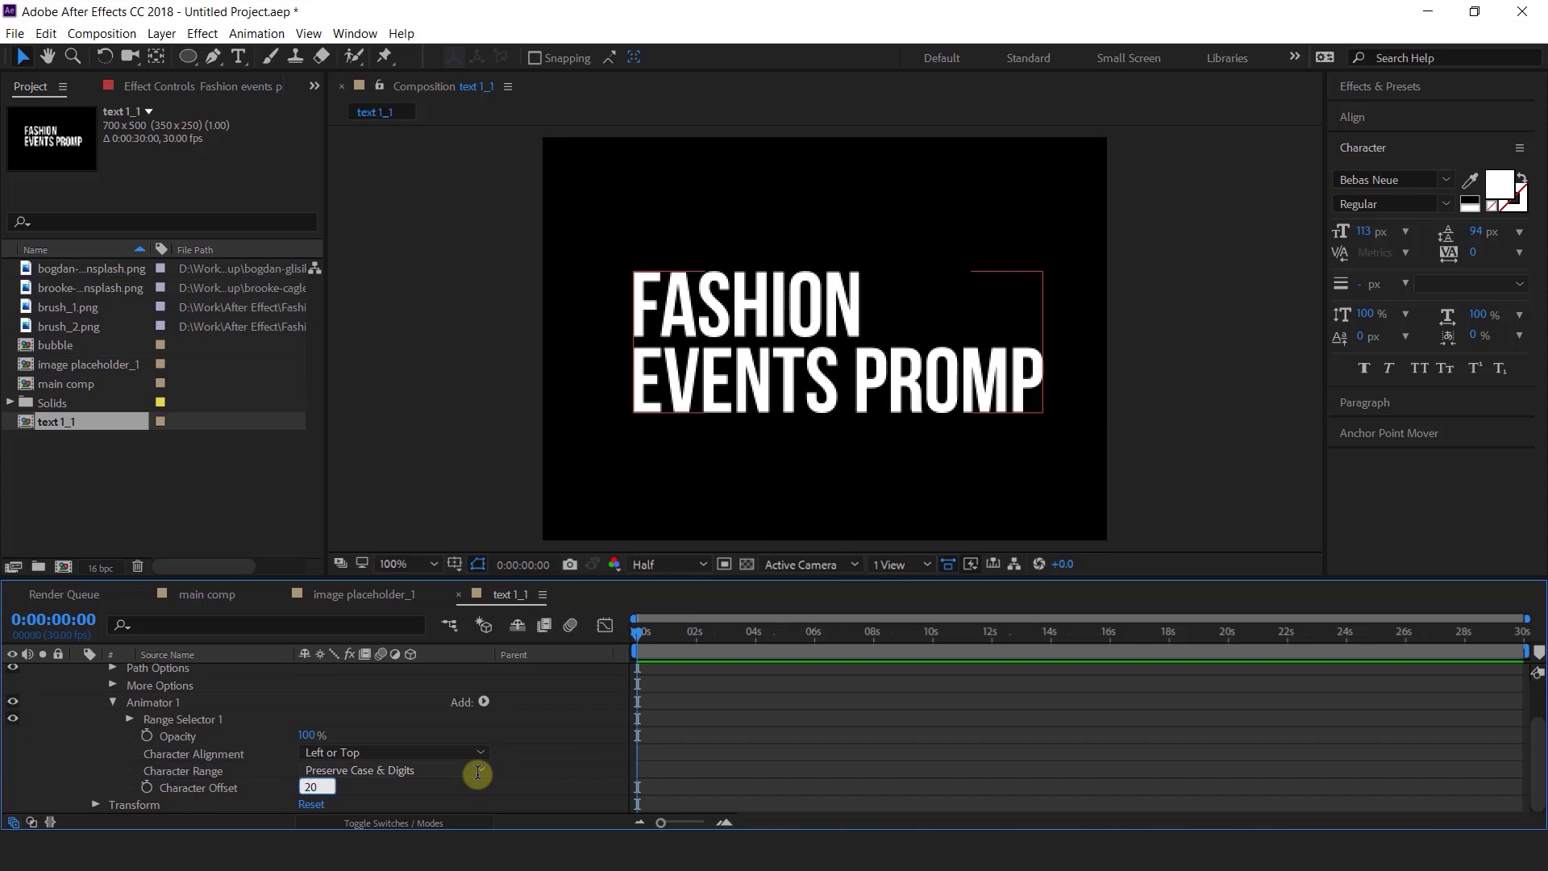
key("Return")
- Keyframe Range Selector 1's Start from 0% at 0:00:00:00 to 100% at 0:00:02:00
left_click(129, 719)
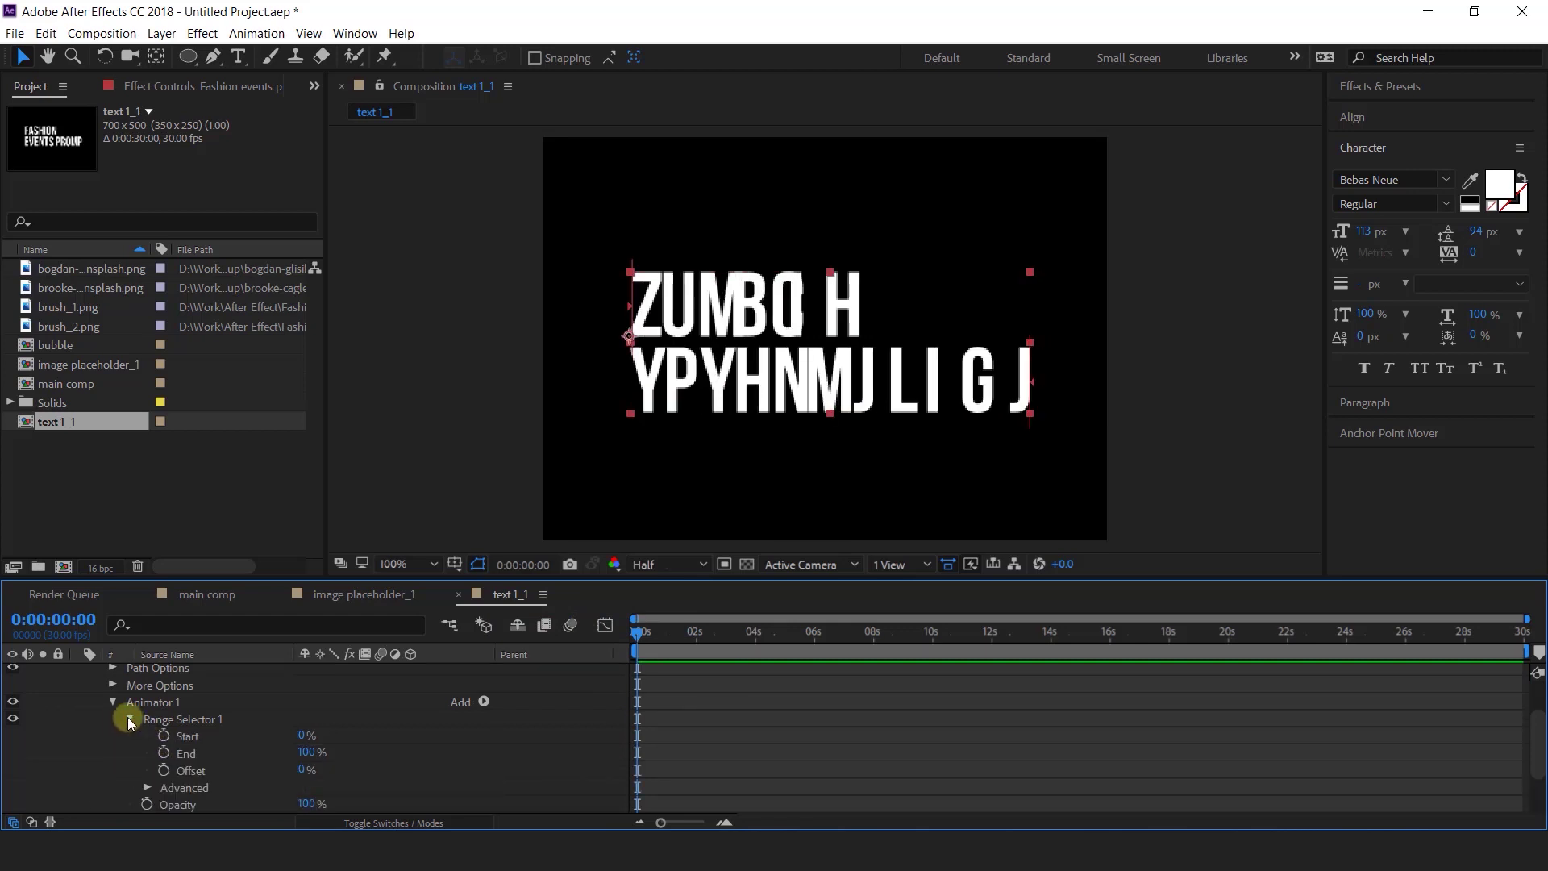
scroll(165, 725, "down", 1)
left_click(164, 719)
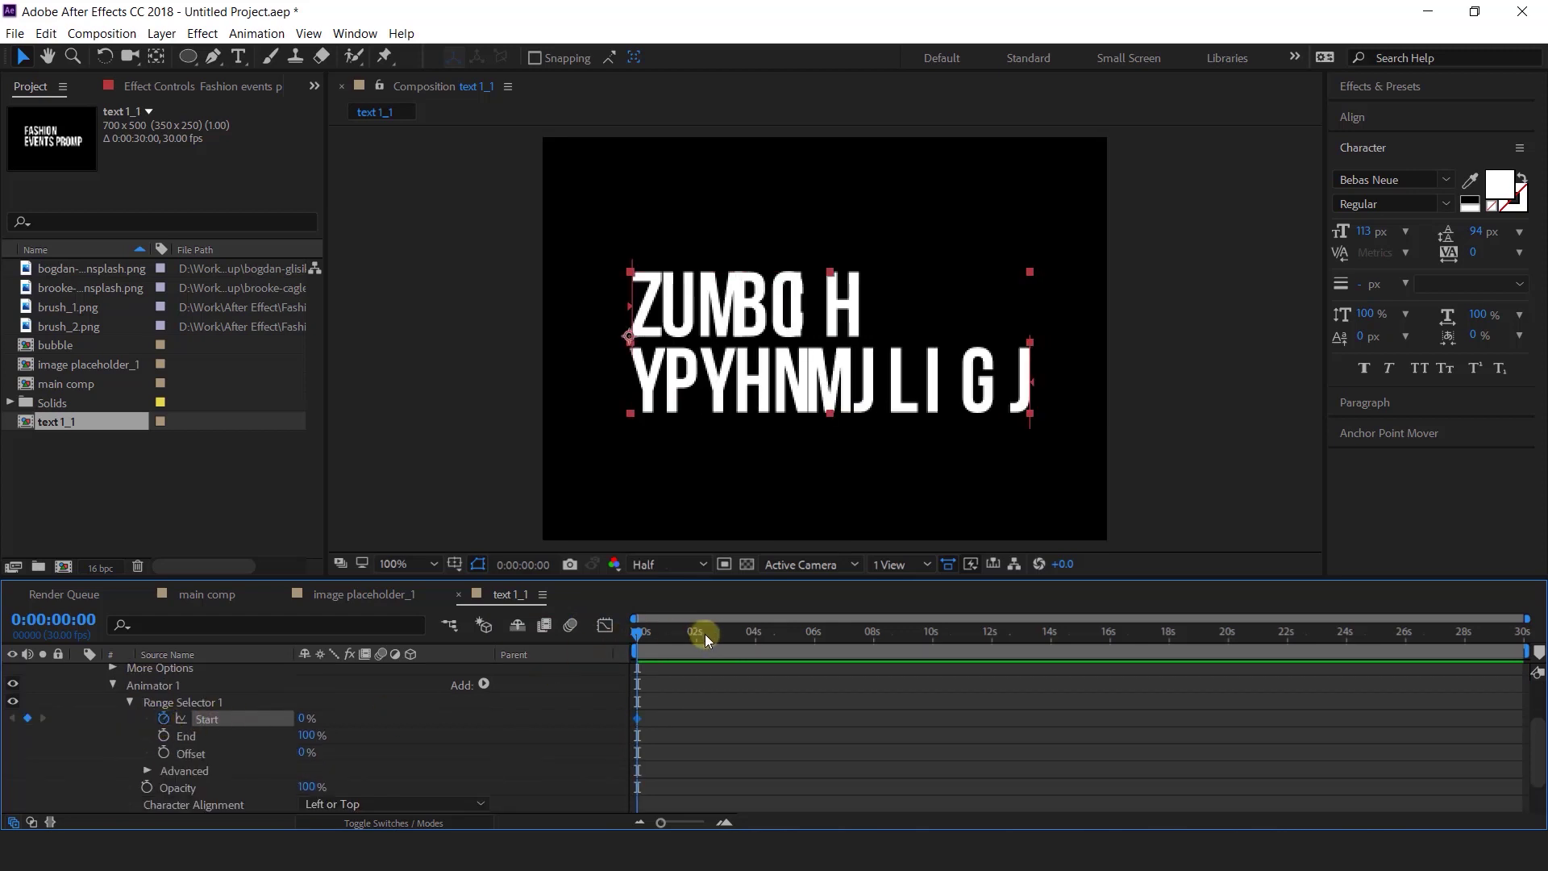
key("=")
left_click_drag(668, 643, 755, 645)
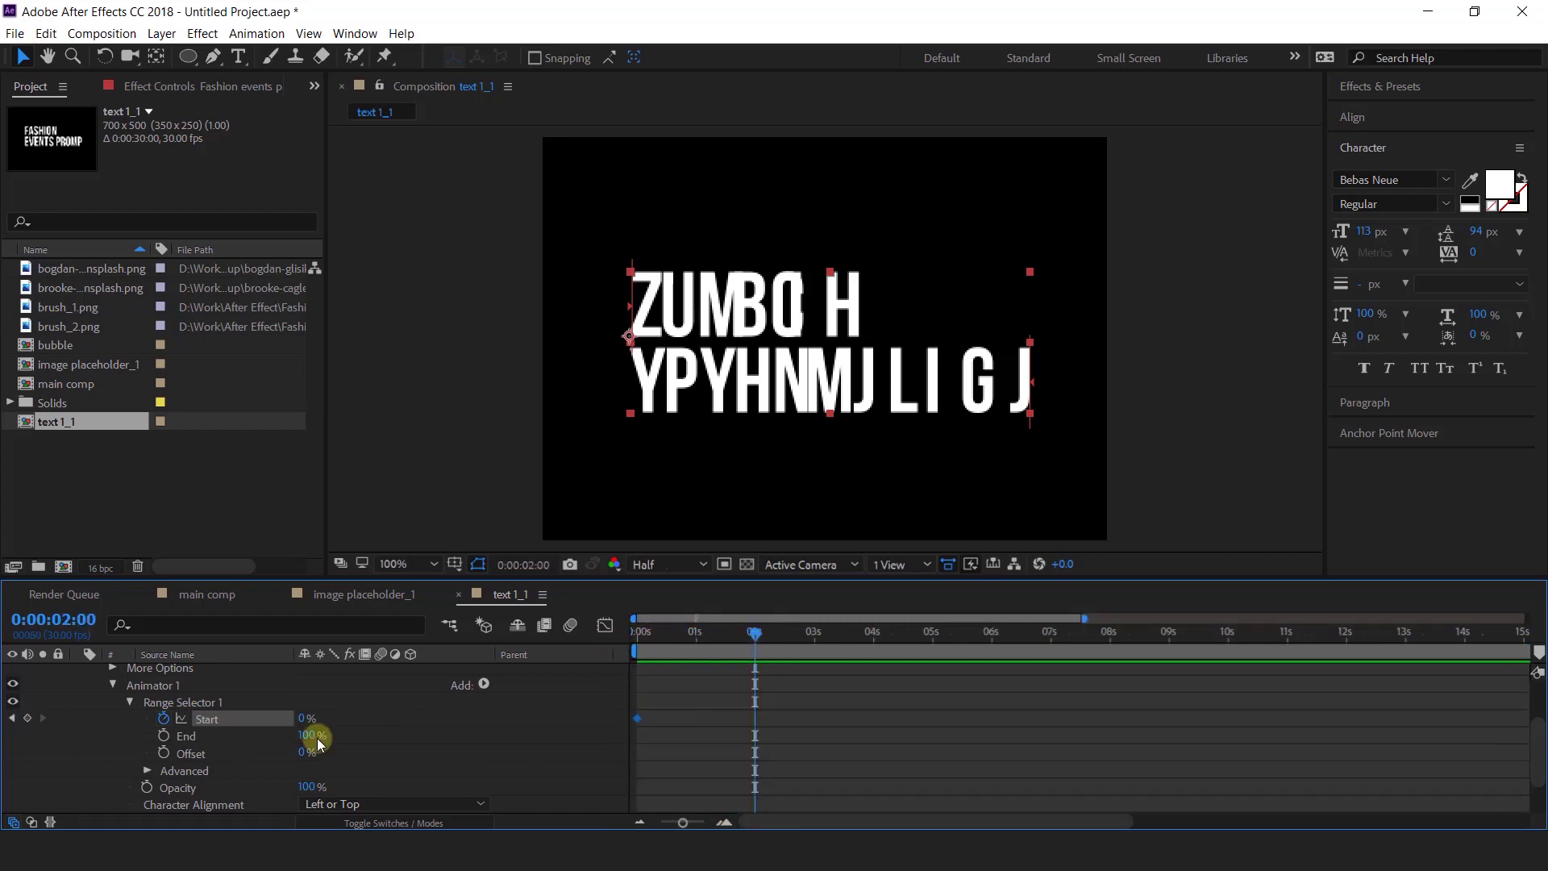
left_click_drag(303, 718, 933, 716)
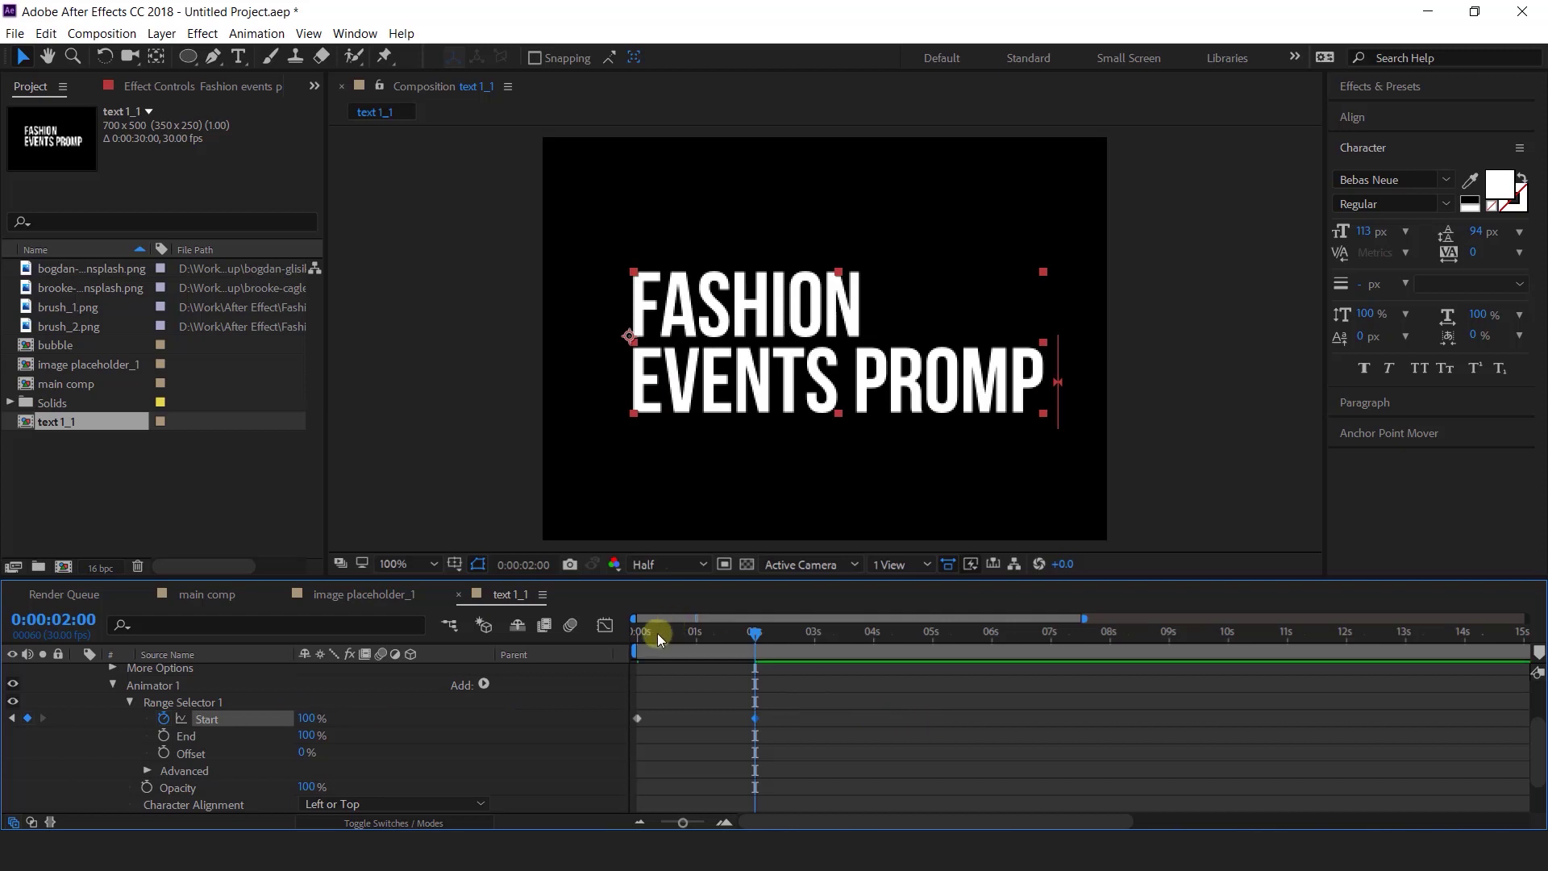
- Set the text animator's Opacity to 0% and preview the text reveal from the start of the composition
left_click_drag(659, 629, 566, 648)
scroll(208, 784, "down", 2)
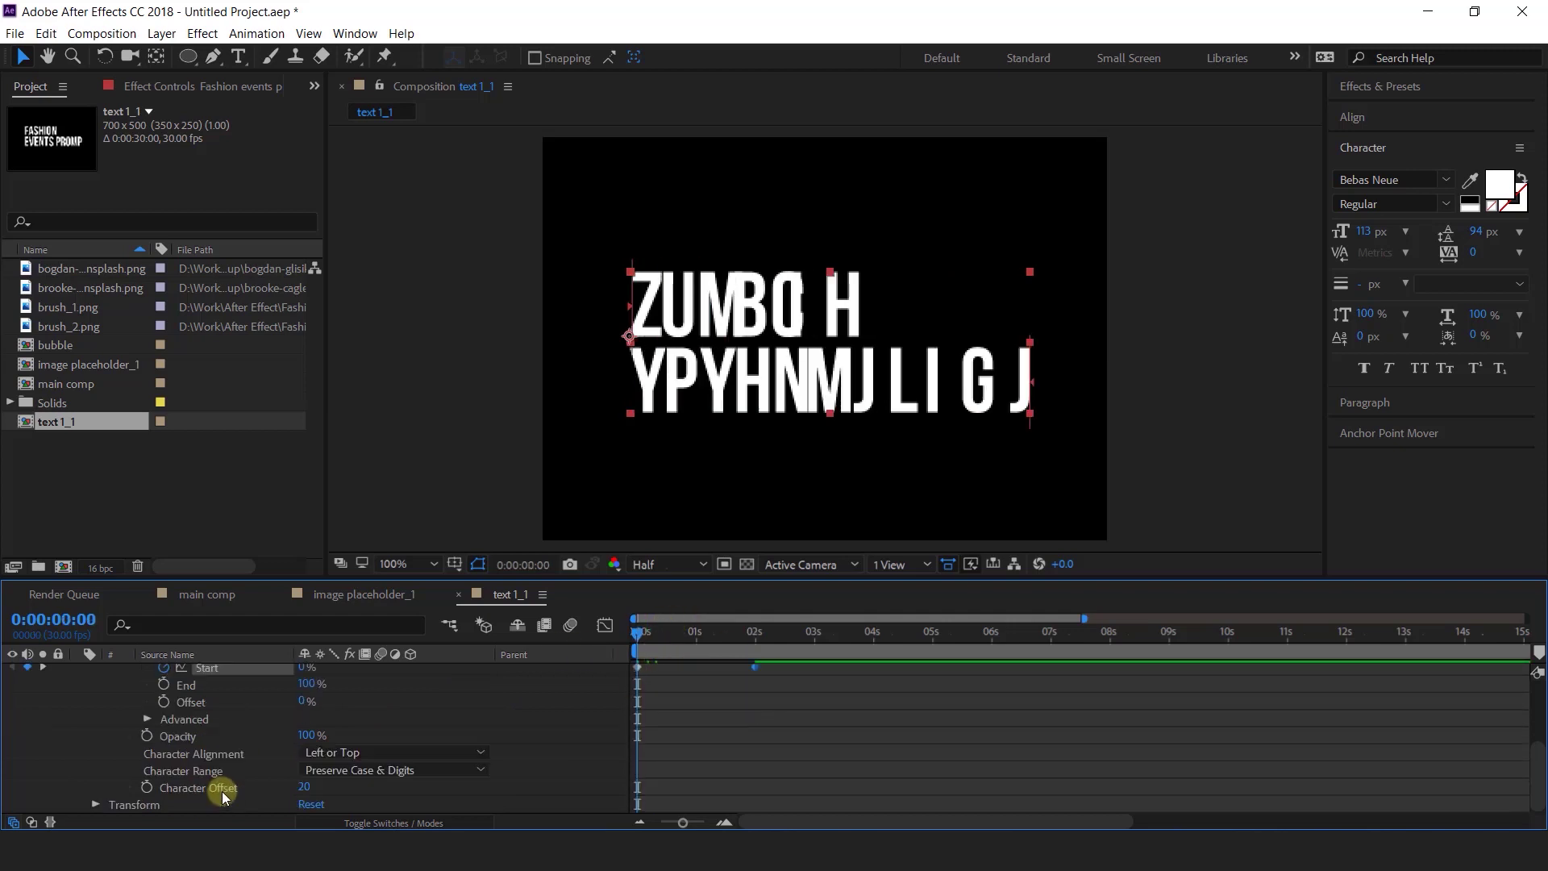
left_click(201, 734)
left_click_drag(306, 735, 121, 734)
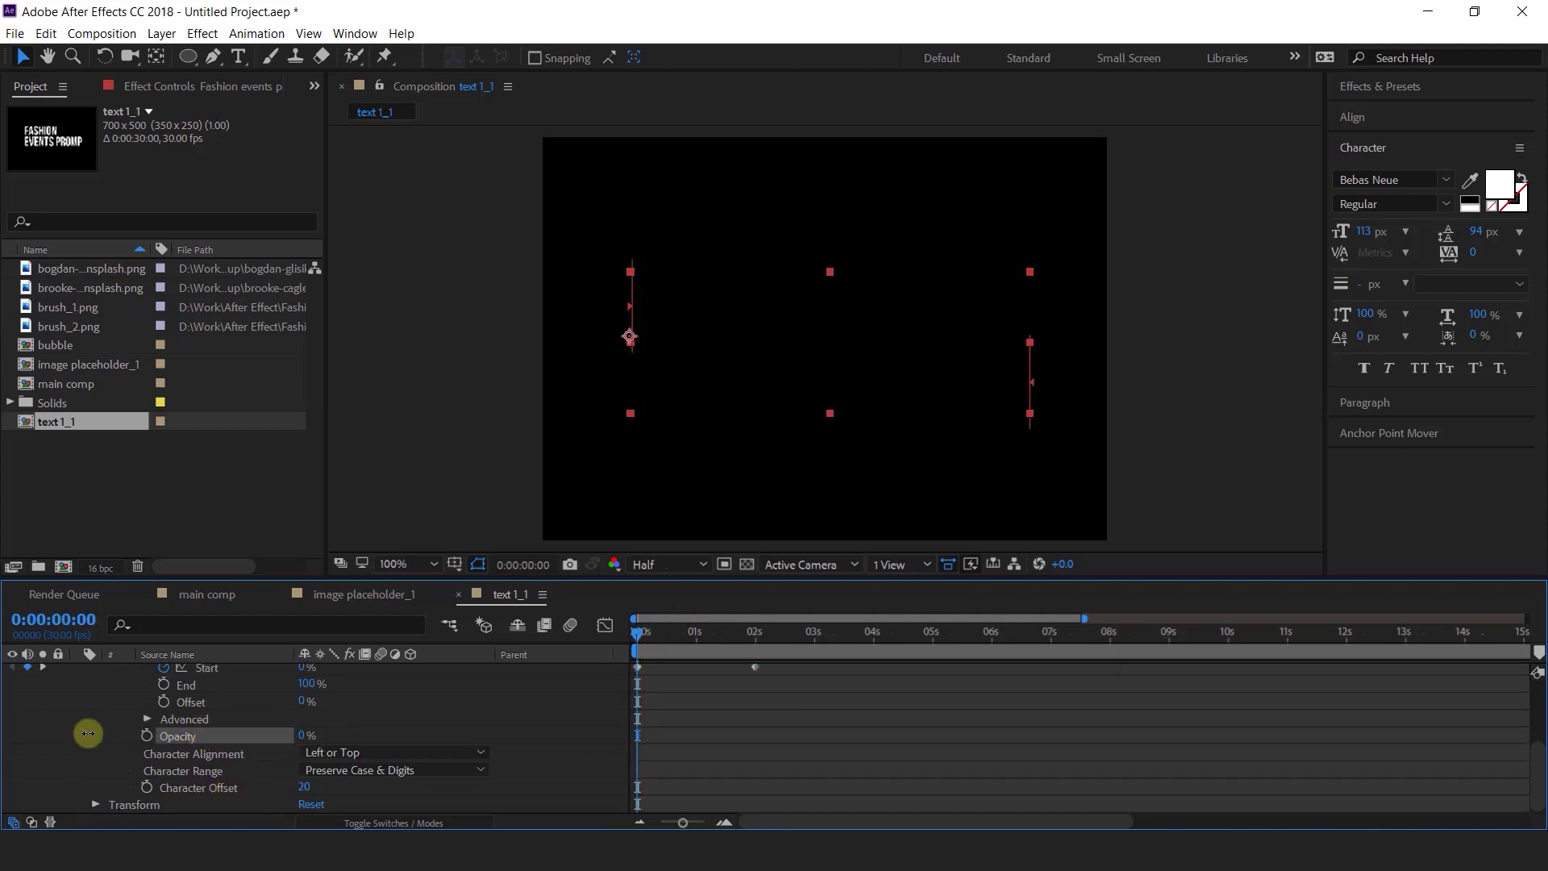
key("space")
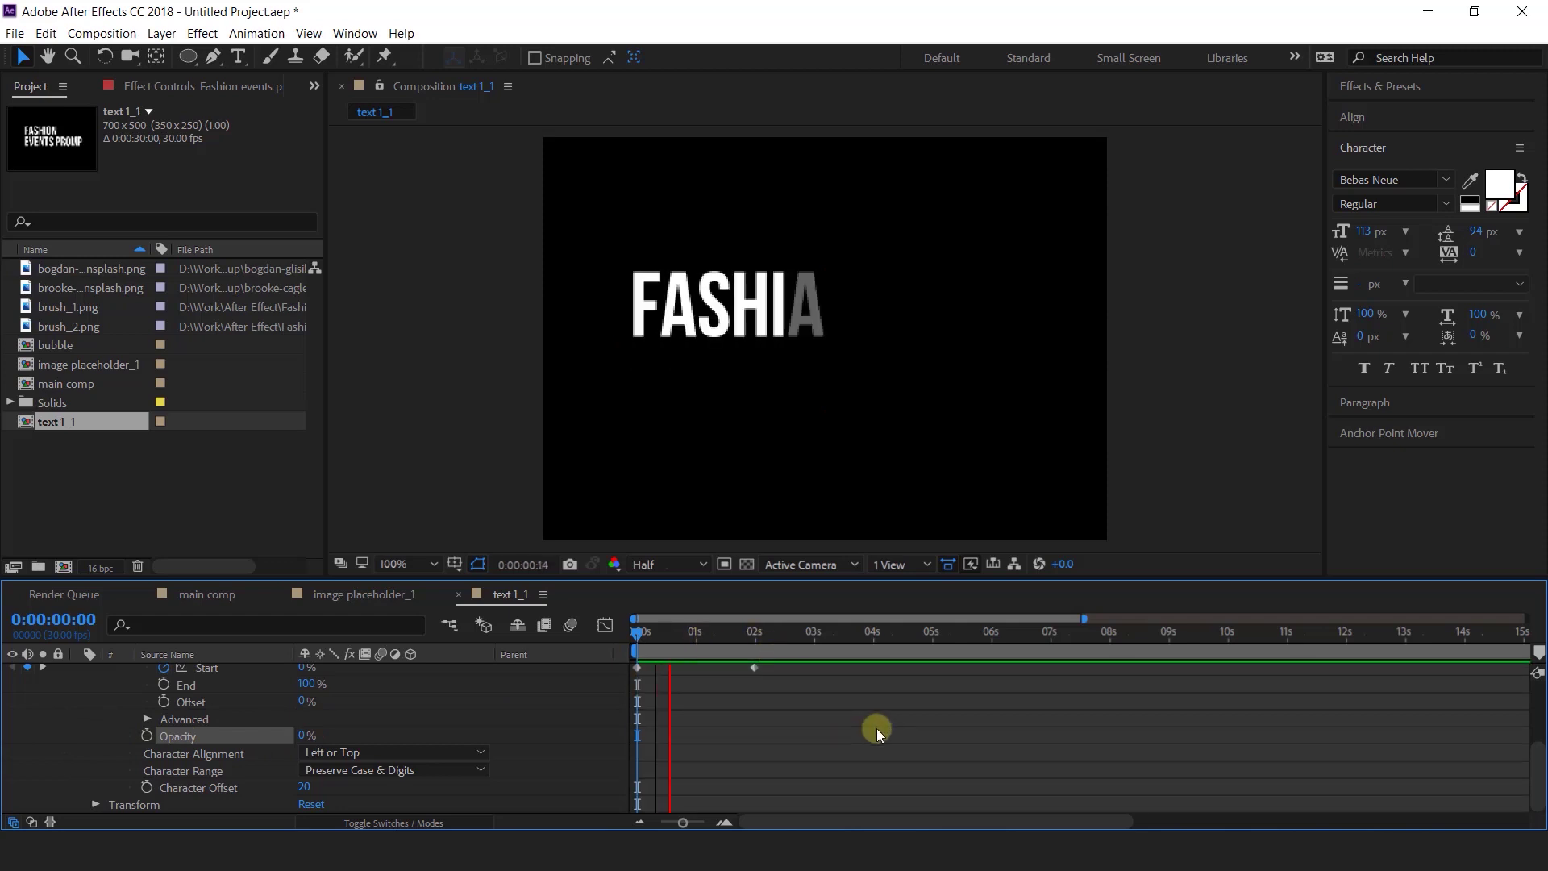
- Speed up the text reveal by moving the second Start keyframe to about 1.3 seconds
left_click_drag(697, 632, 712, 669)
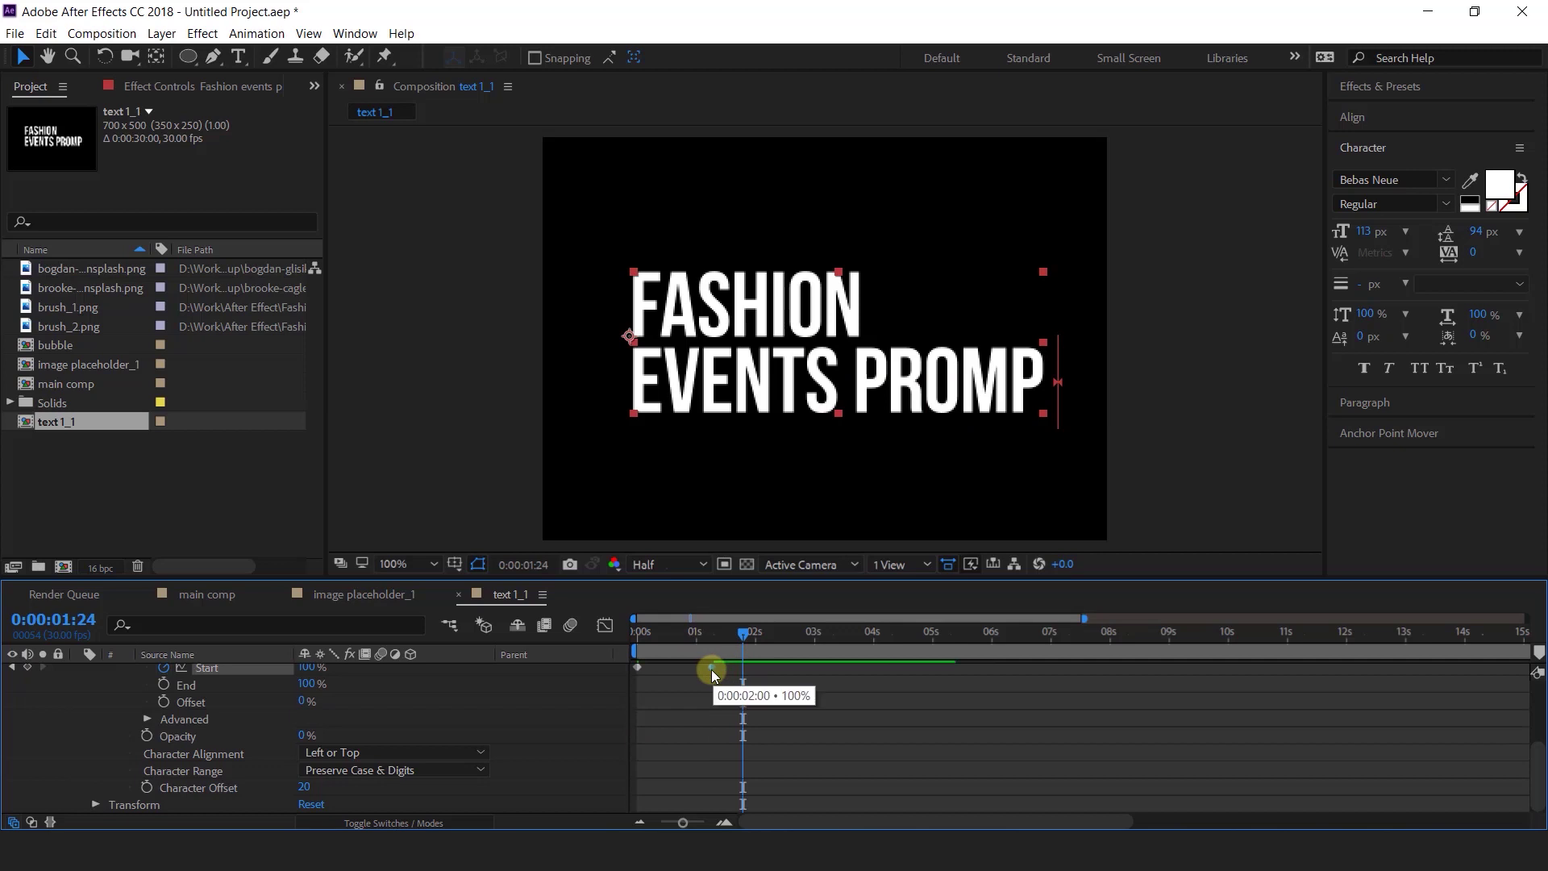
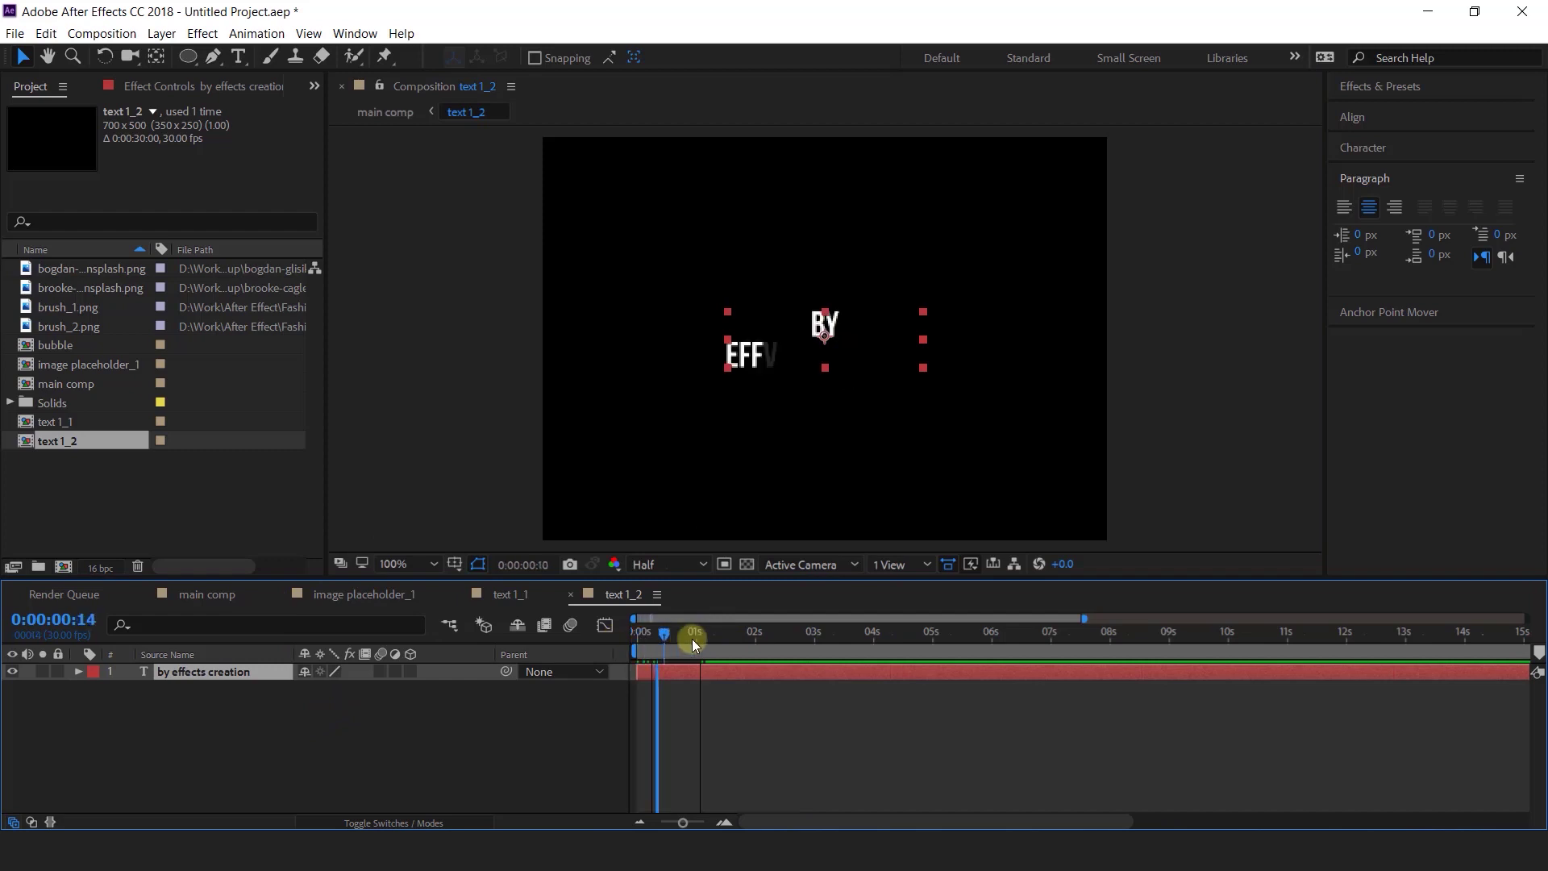
- Delete the existing Animator 1 from the "by effects creation" text layer
key("u")
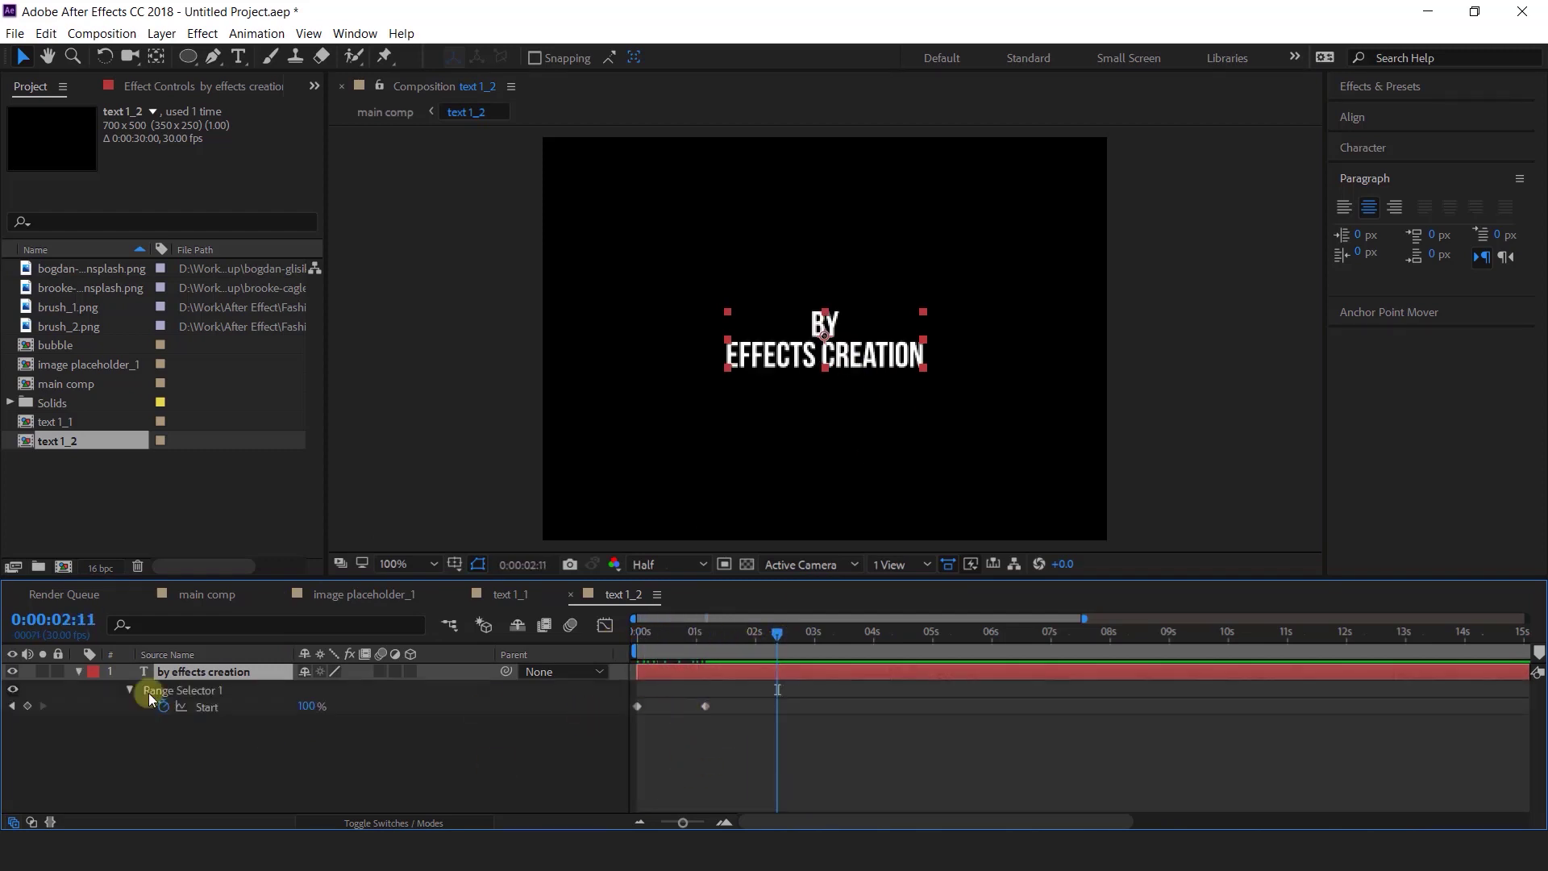
double_click(79, 670)
left_click(165, 759)
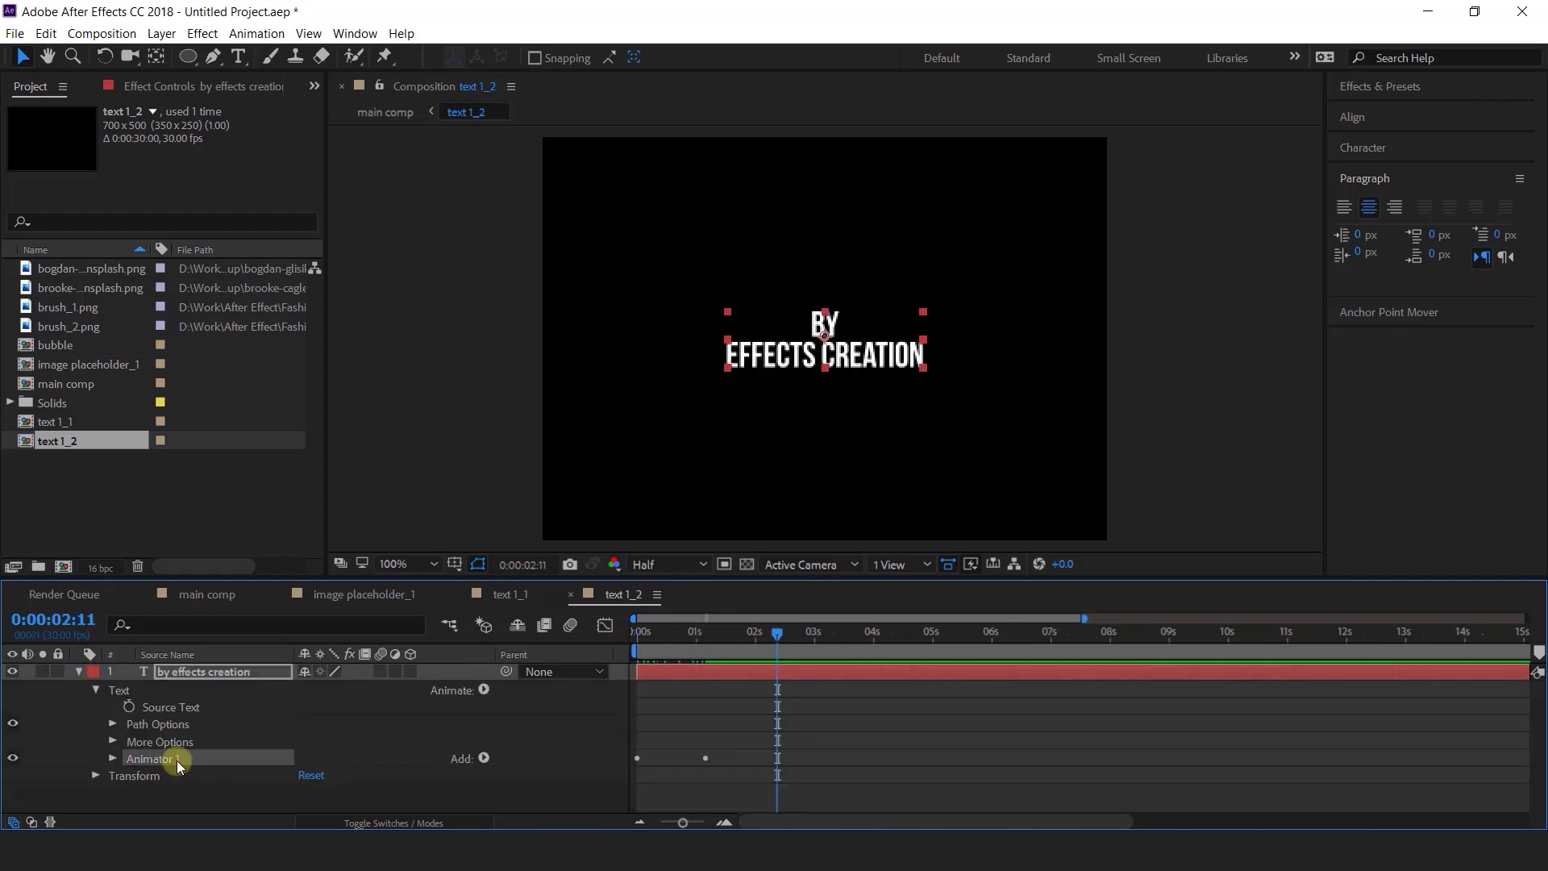
key("Delete")
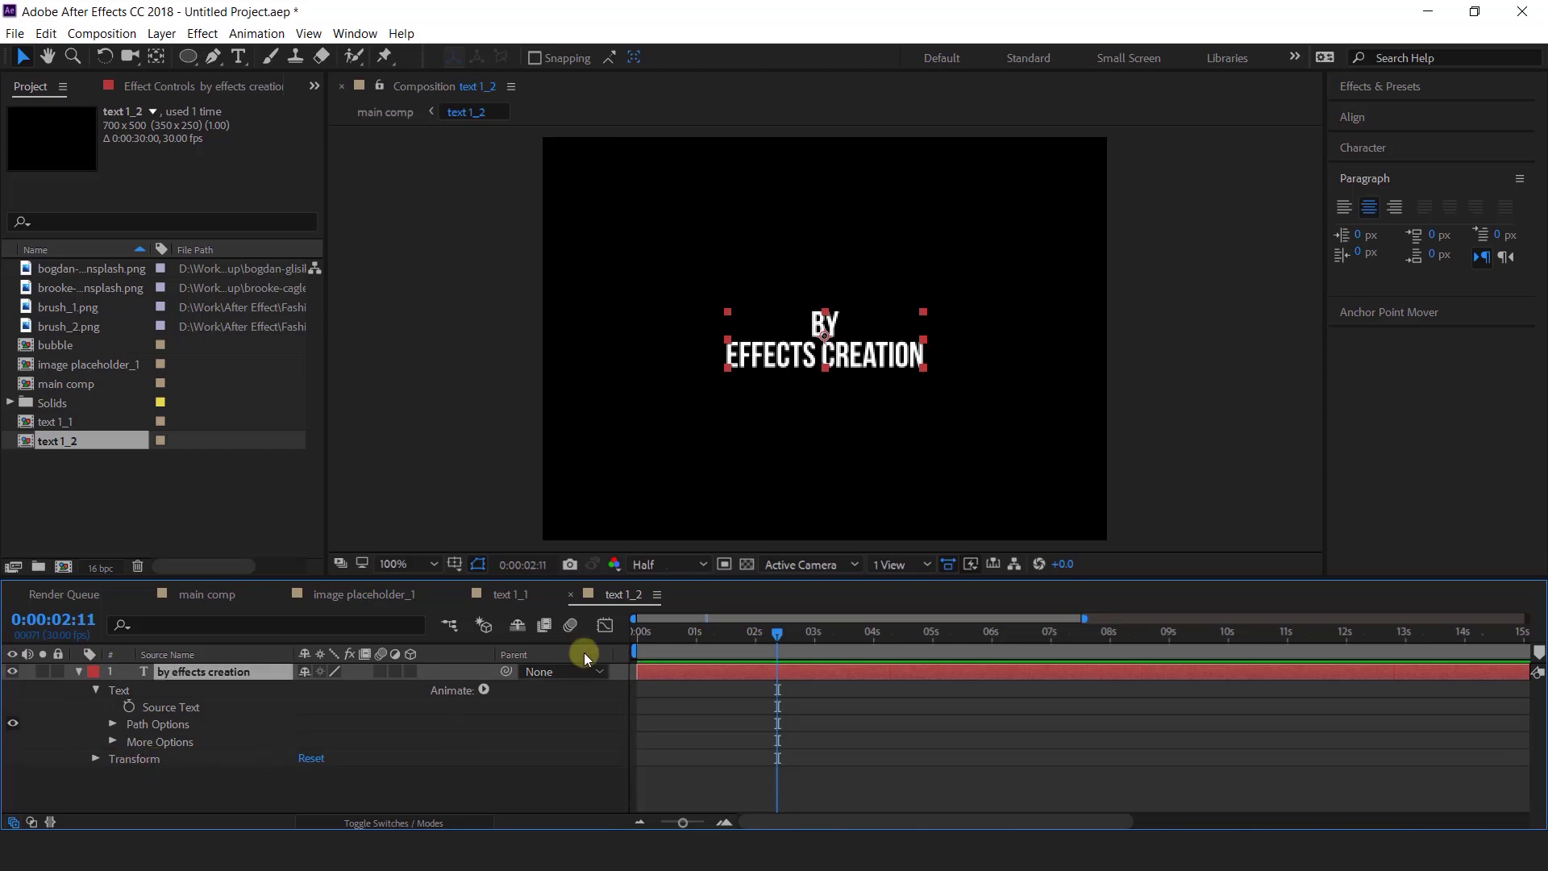
- At the start of the composition, add a text animator with Position and Opacity properties to the "by effects creation" layer
key("Home")
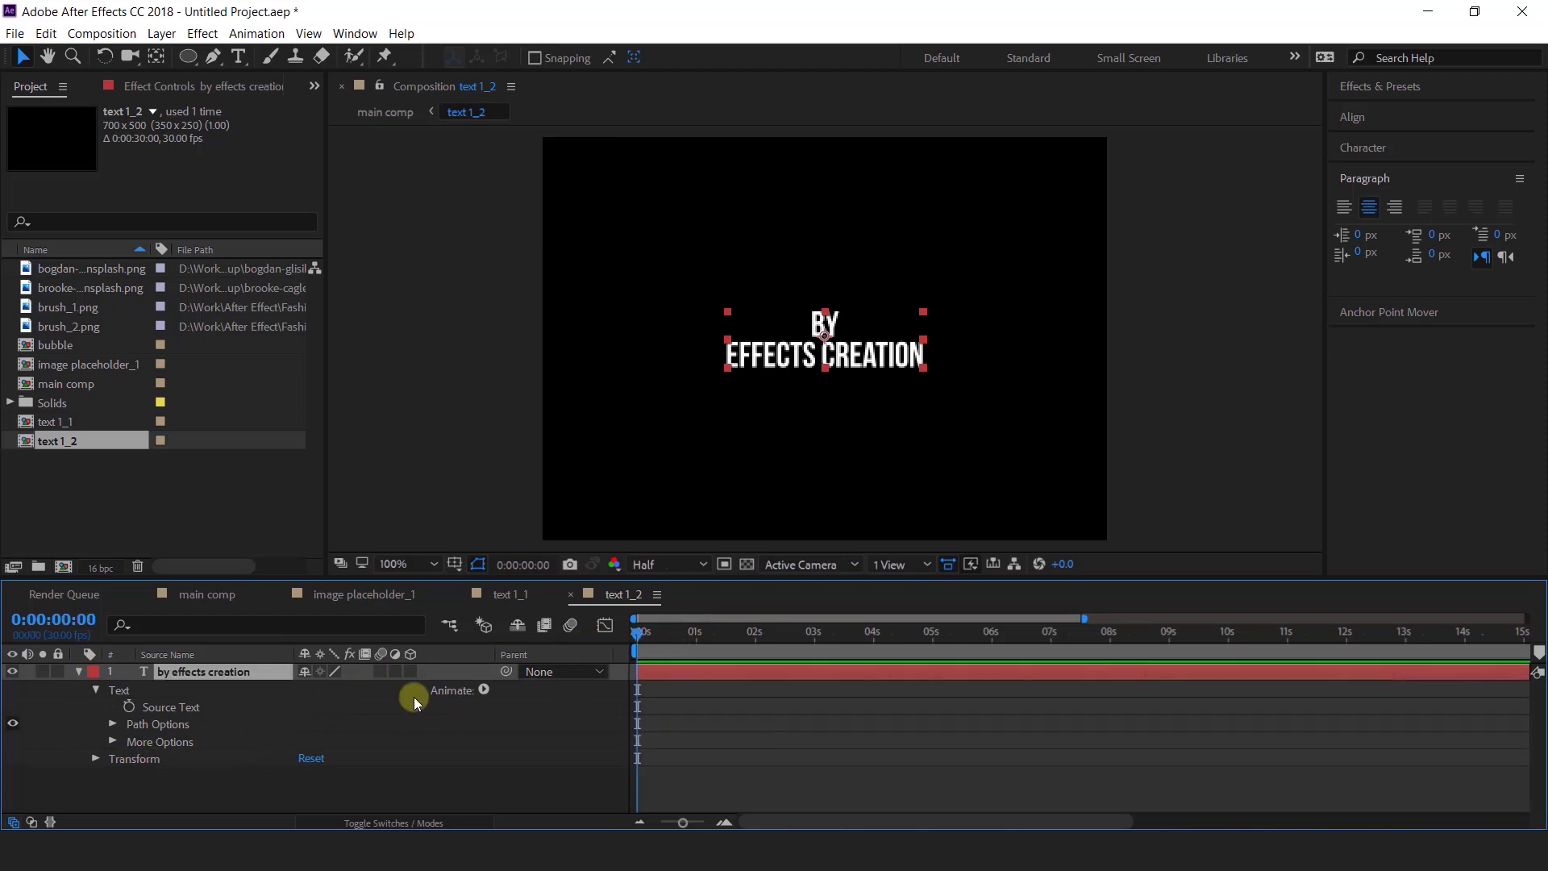
left_click(484, 691)
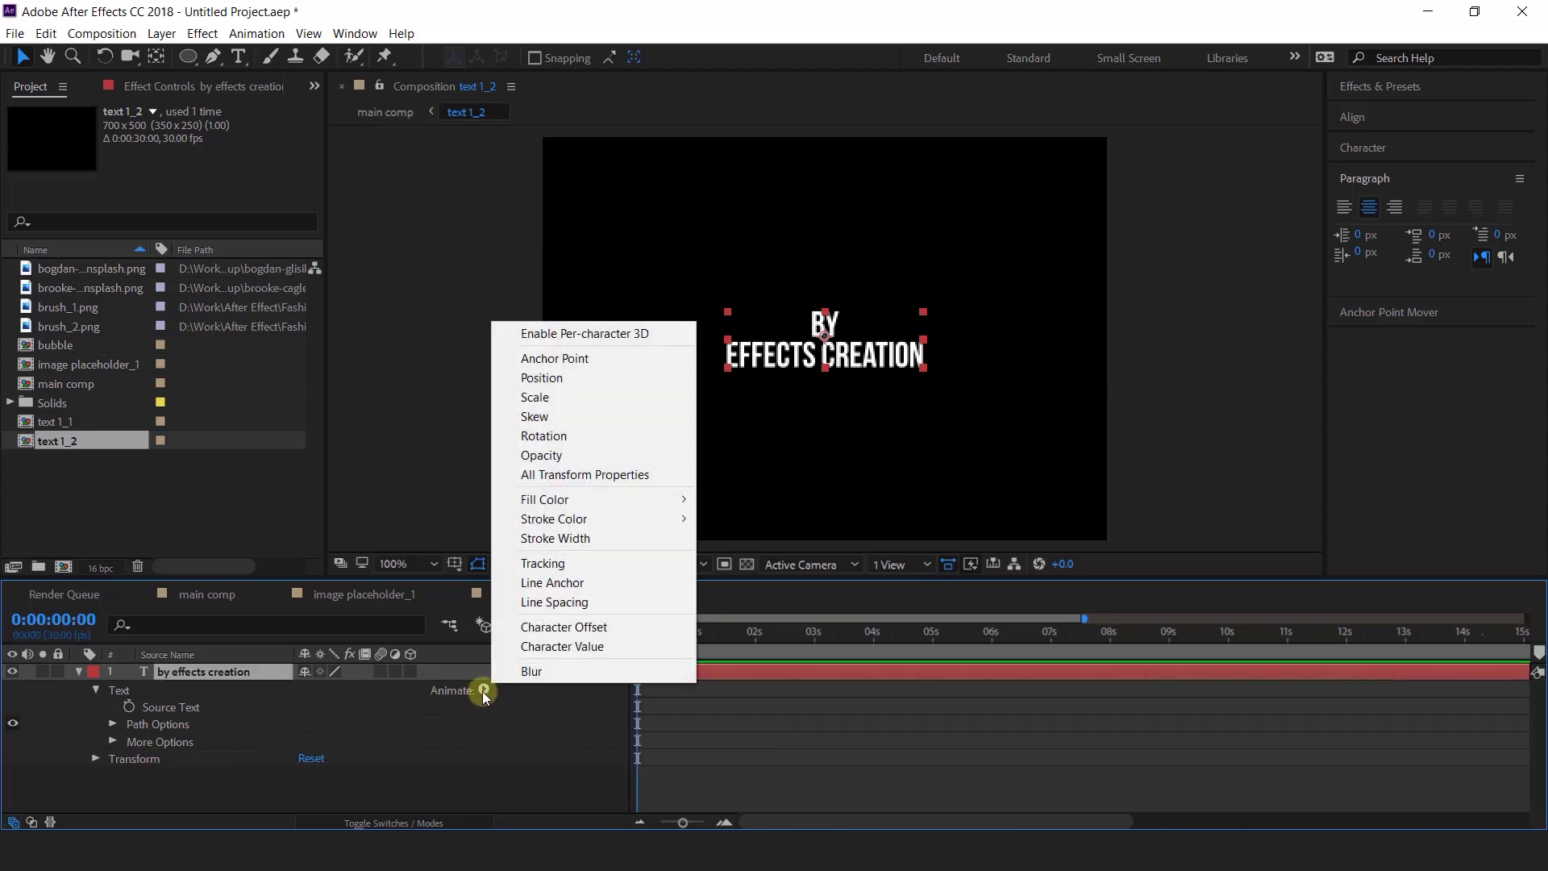
left_click(560, 379)
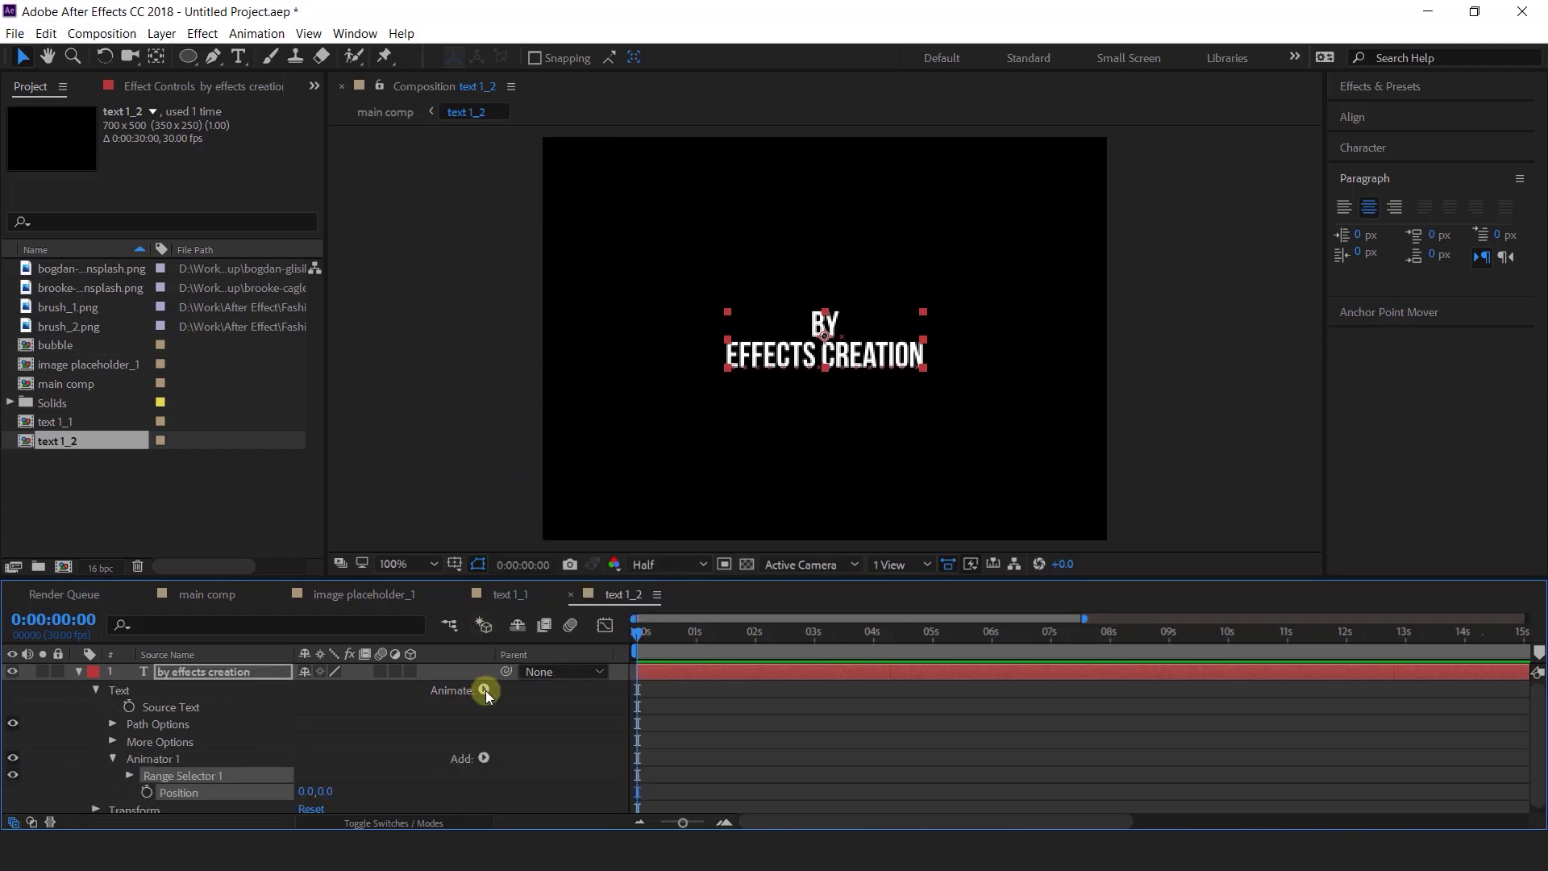
left_click(484, 691)
left_click(553, 450)
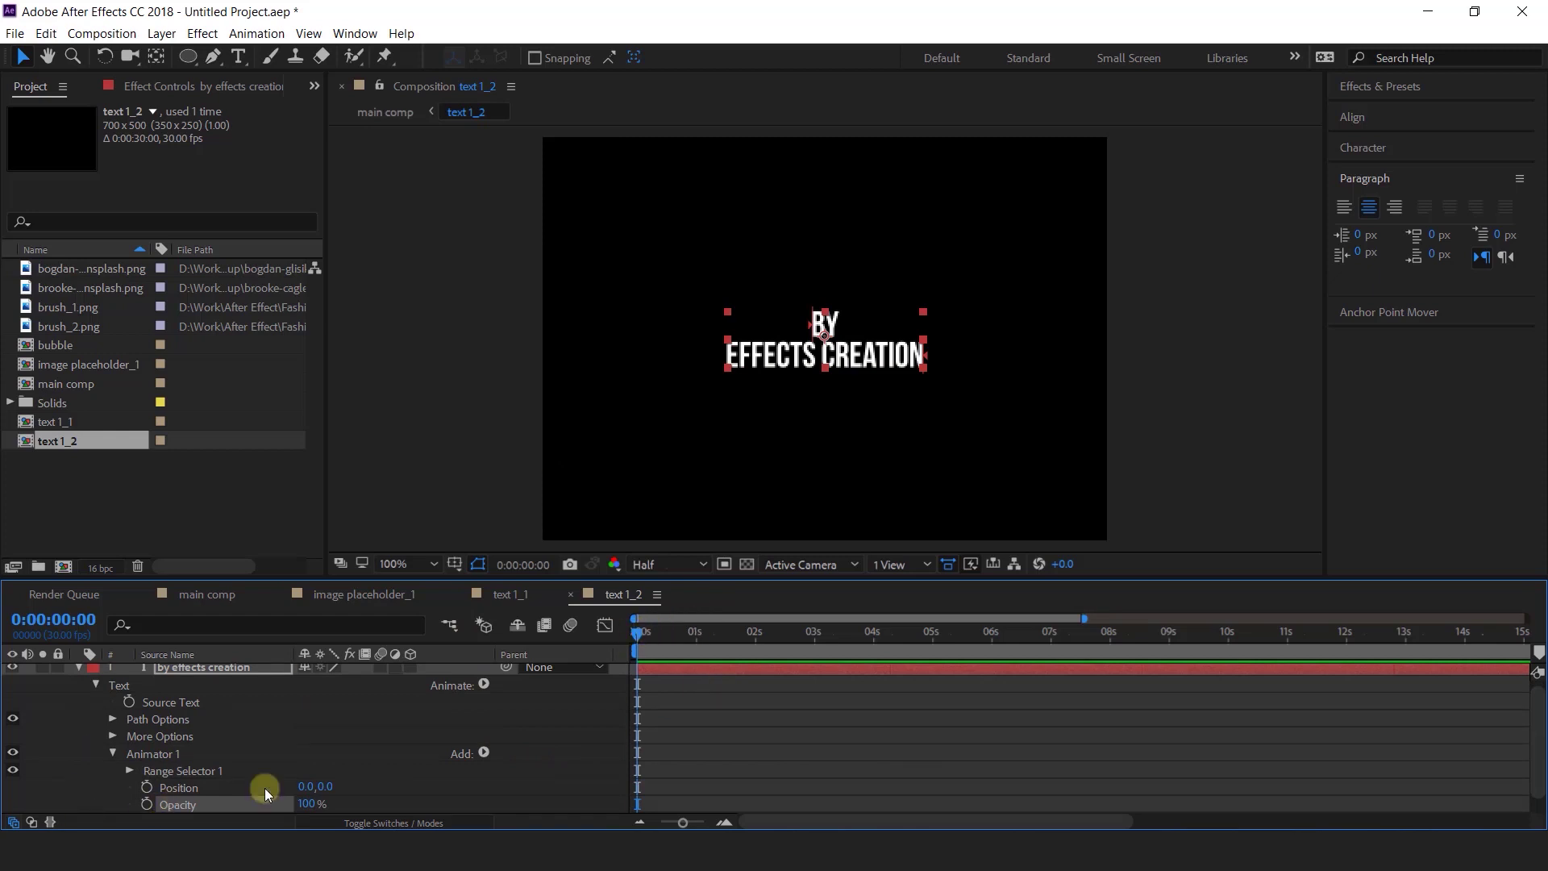
- Set Range Selector 1's advanced Based On option to Words
left_click(130, 770)
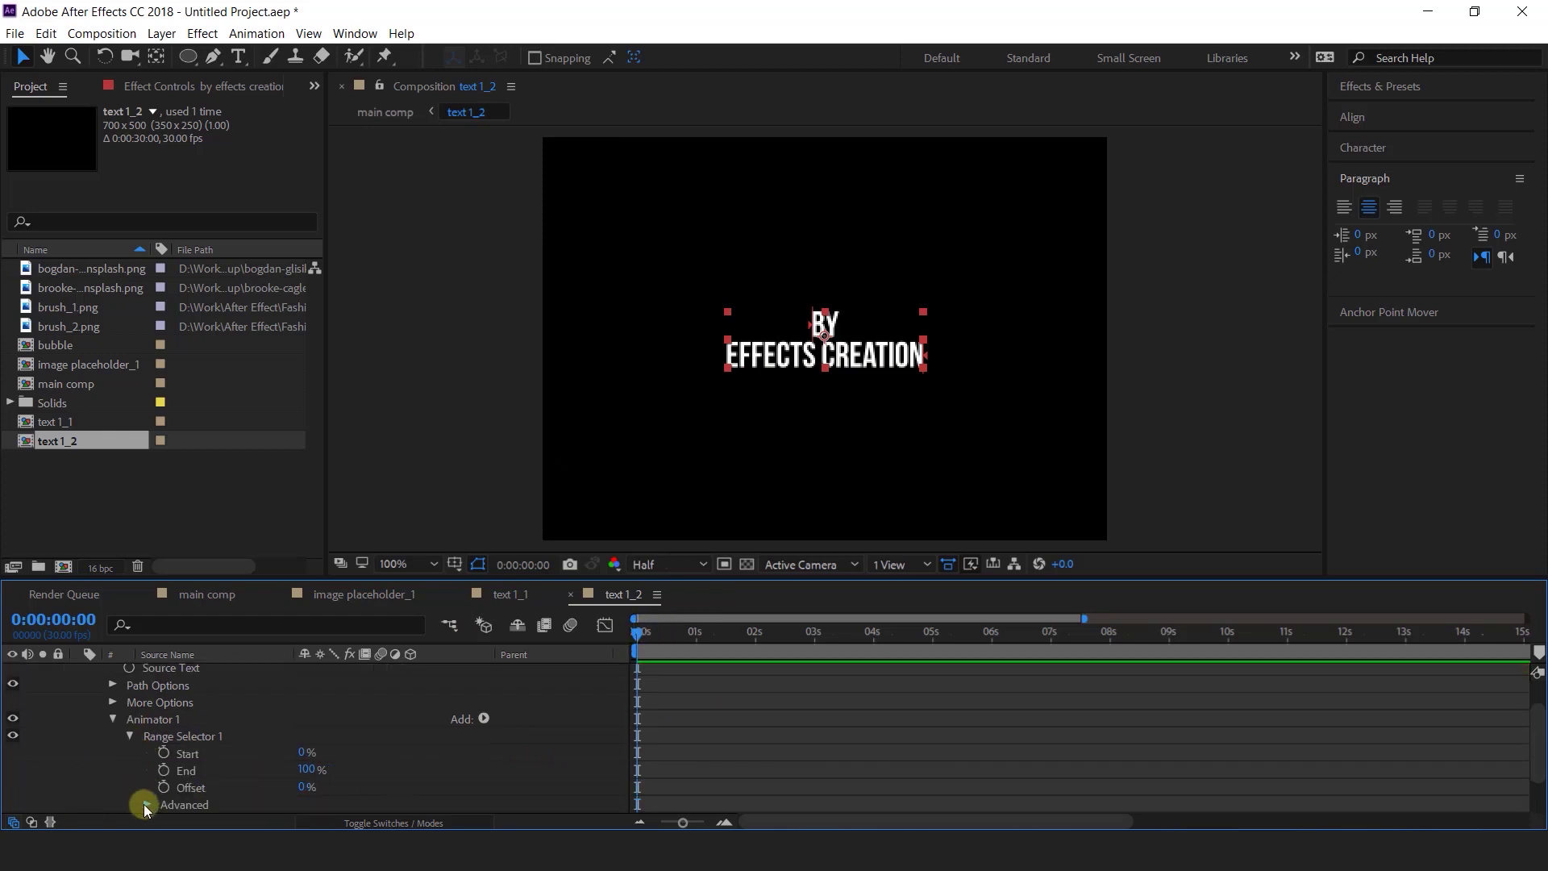
left_click(143, 804)
scroll(166, 782, "down", 3)
left_click(343, 714)
left_click(350, 766)
scroll(154, 735, "up", 1)
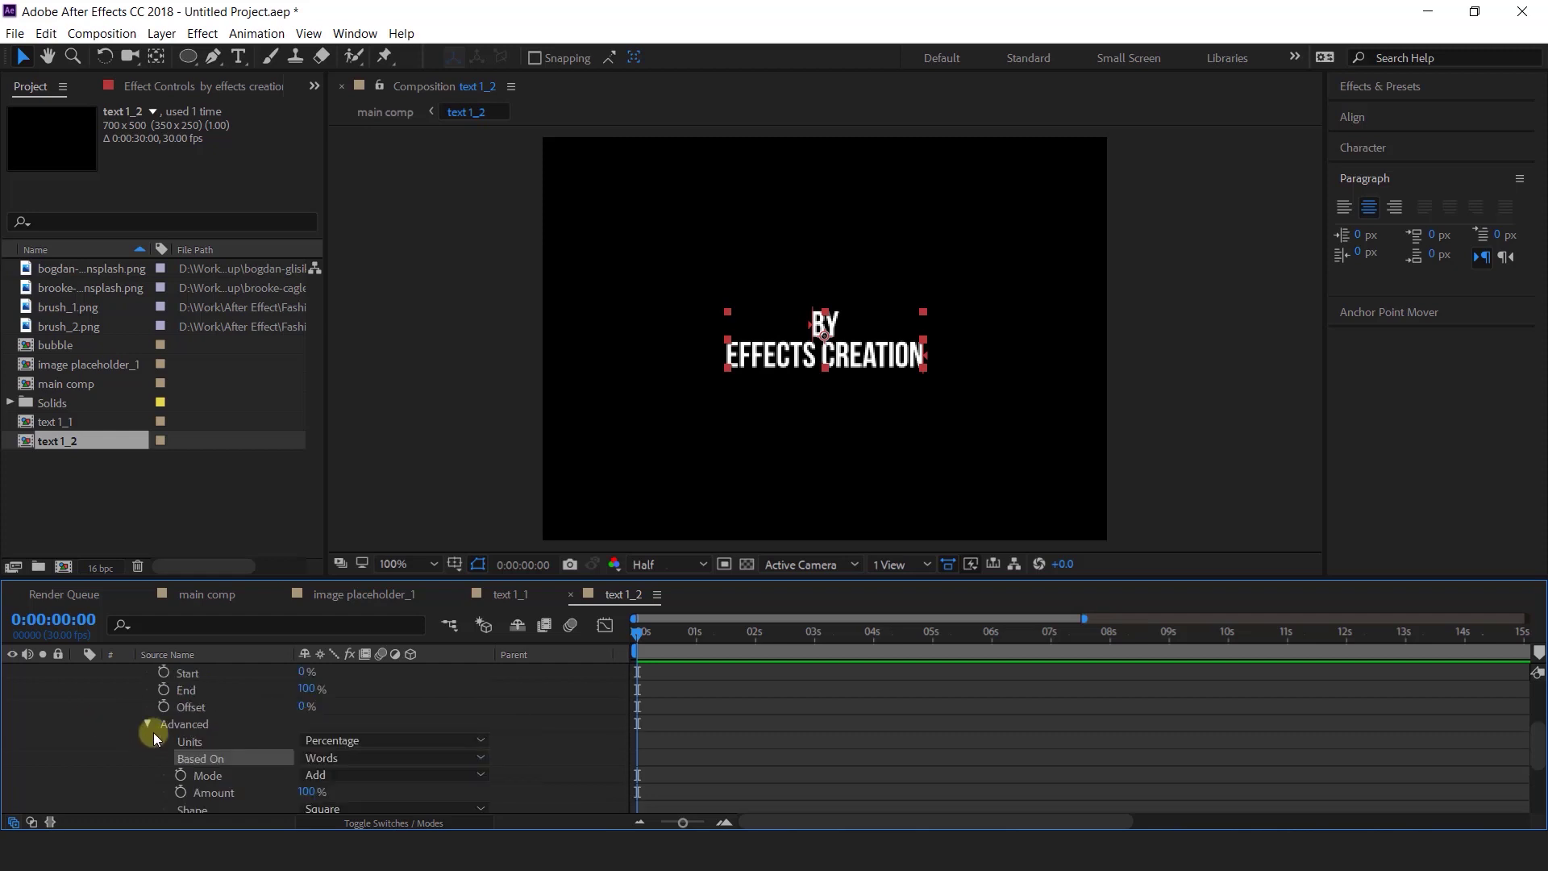
left_click(147, 724)
- Set the text animator's Position to 0, 50 so the words are offset downward
mouse_move(332, 770)
left_mouse_down()
mouse_move(385, 769)
mouse_move(322, 766)
left_mouse_up()
scroll(833, 493, "down", 1)
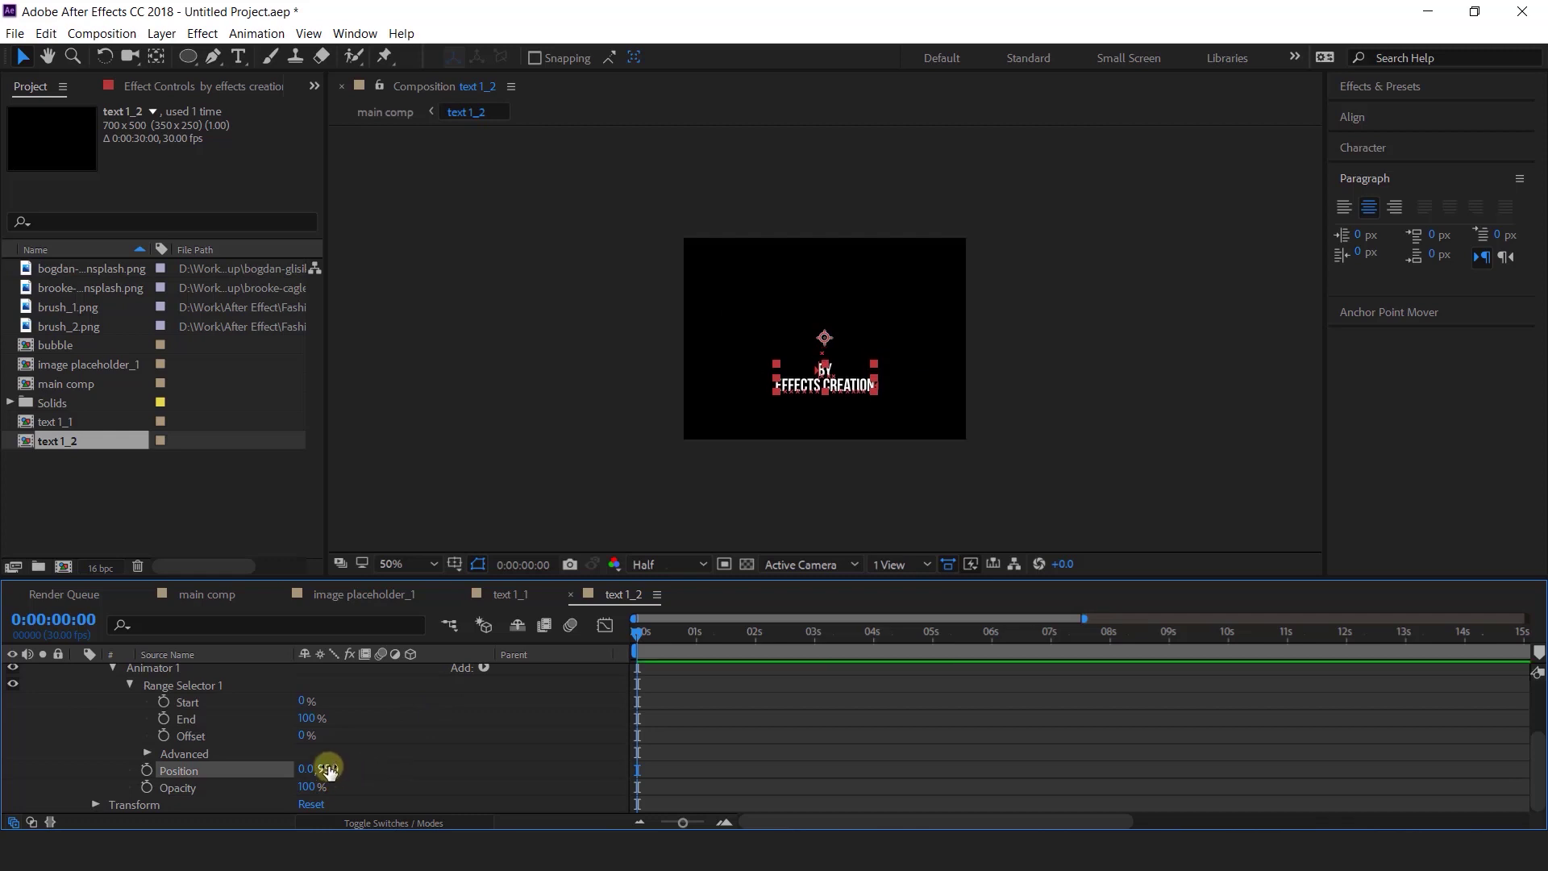
left_click(329, 768)
type("50")
key("Return")
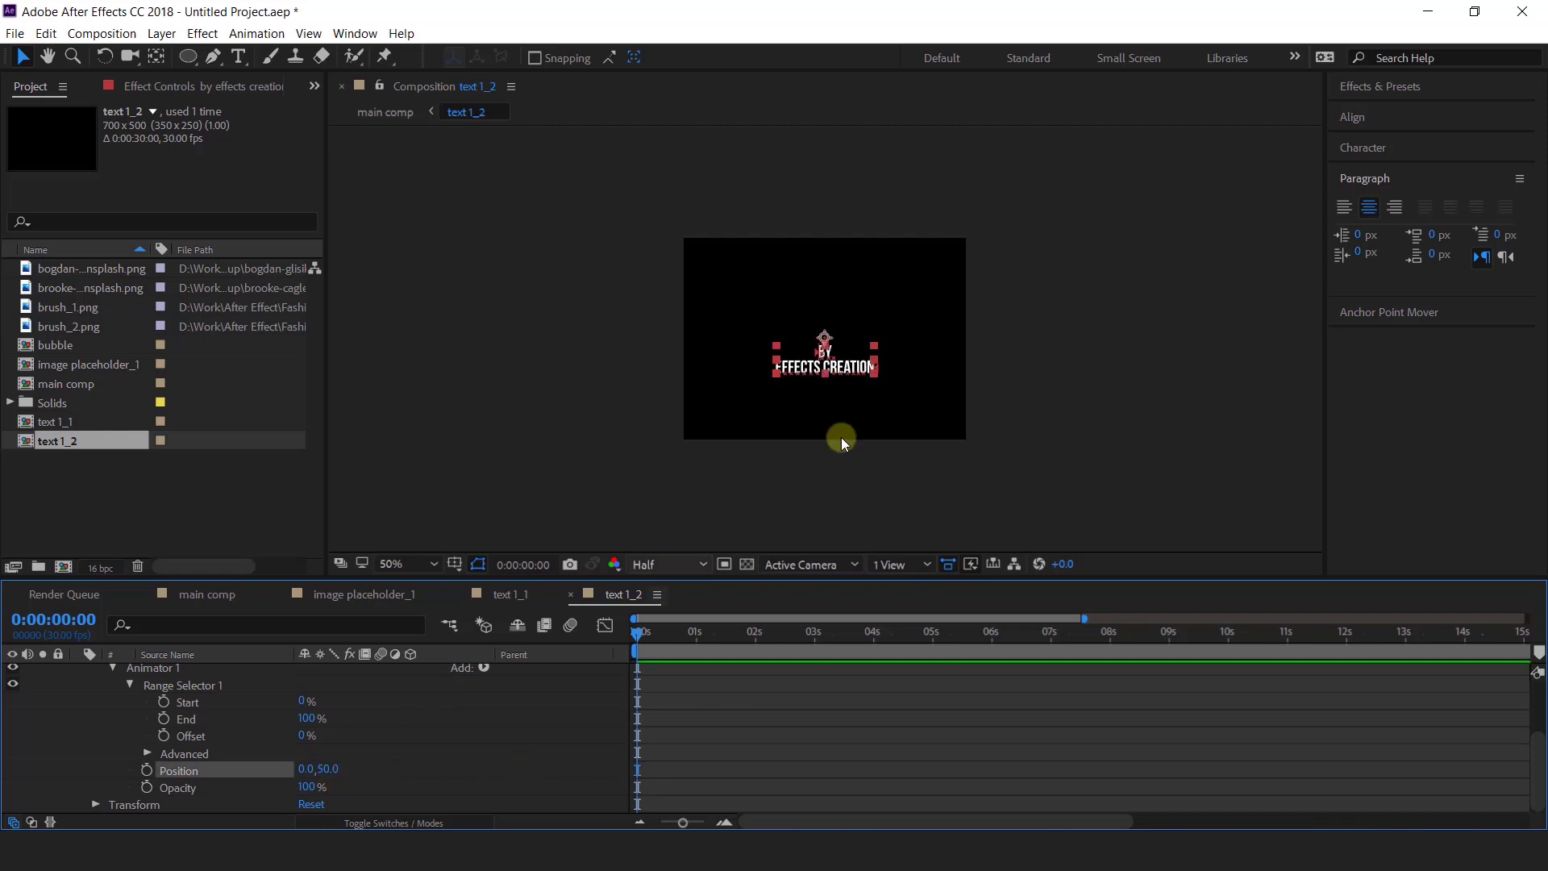
scroll(910, 413, "up", 1)
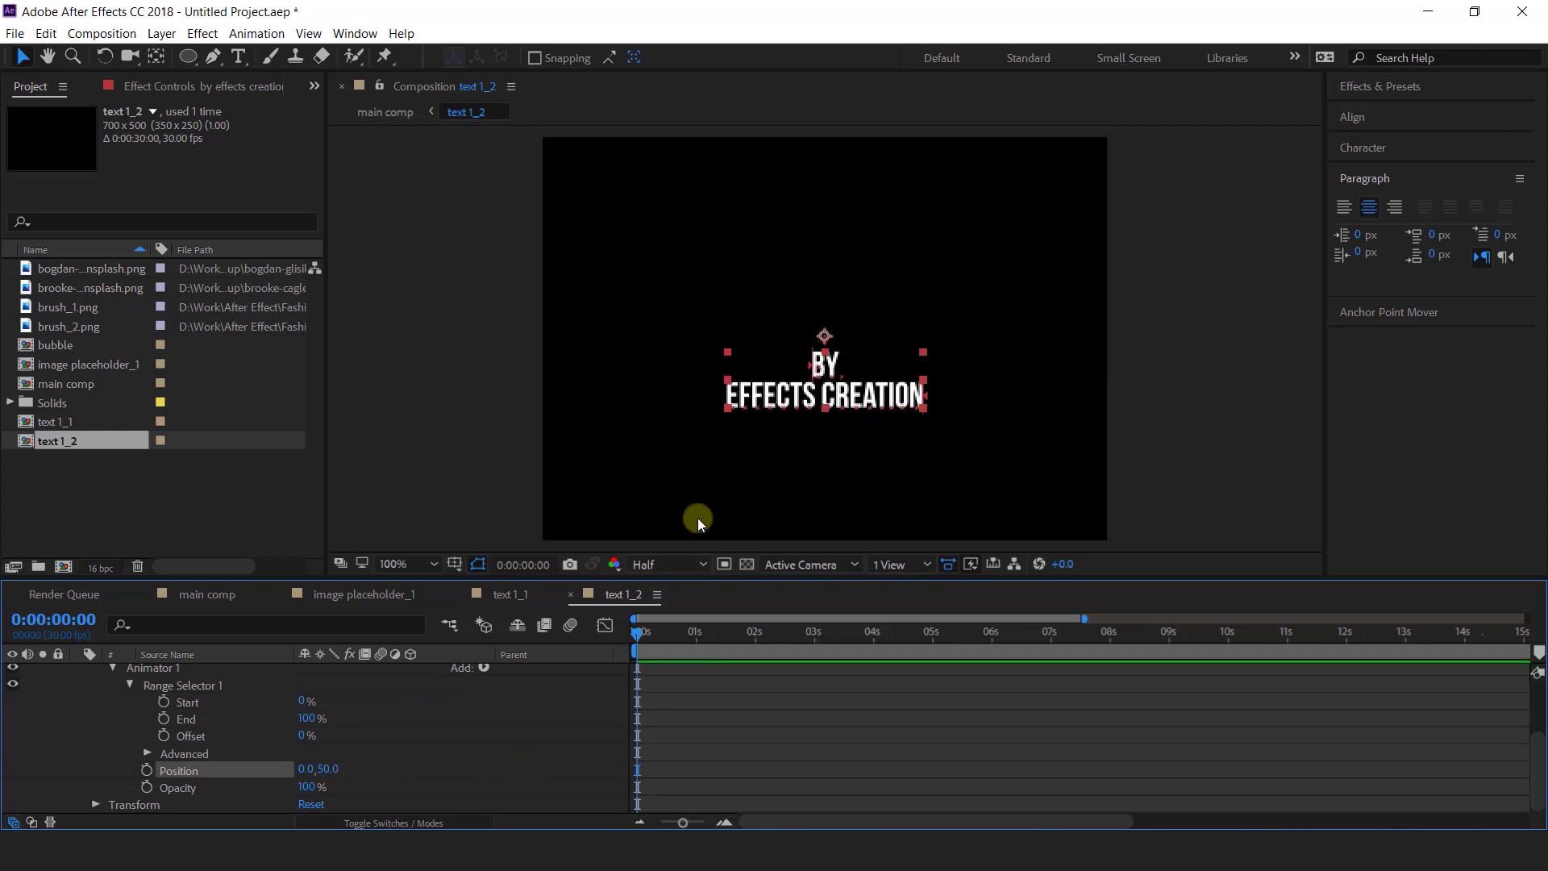
- Keyframe Range Selector 1's Start from 0% at 0:00:00:00 to 100% at 0:00:01:17
left_click(164, 702)
left_click(729, 633)
left_click_drag(304, 702, 1081, 698)
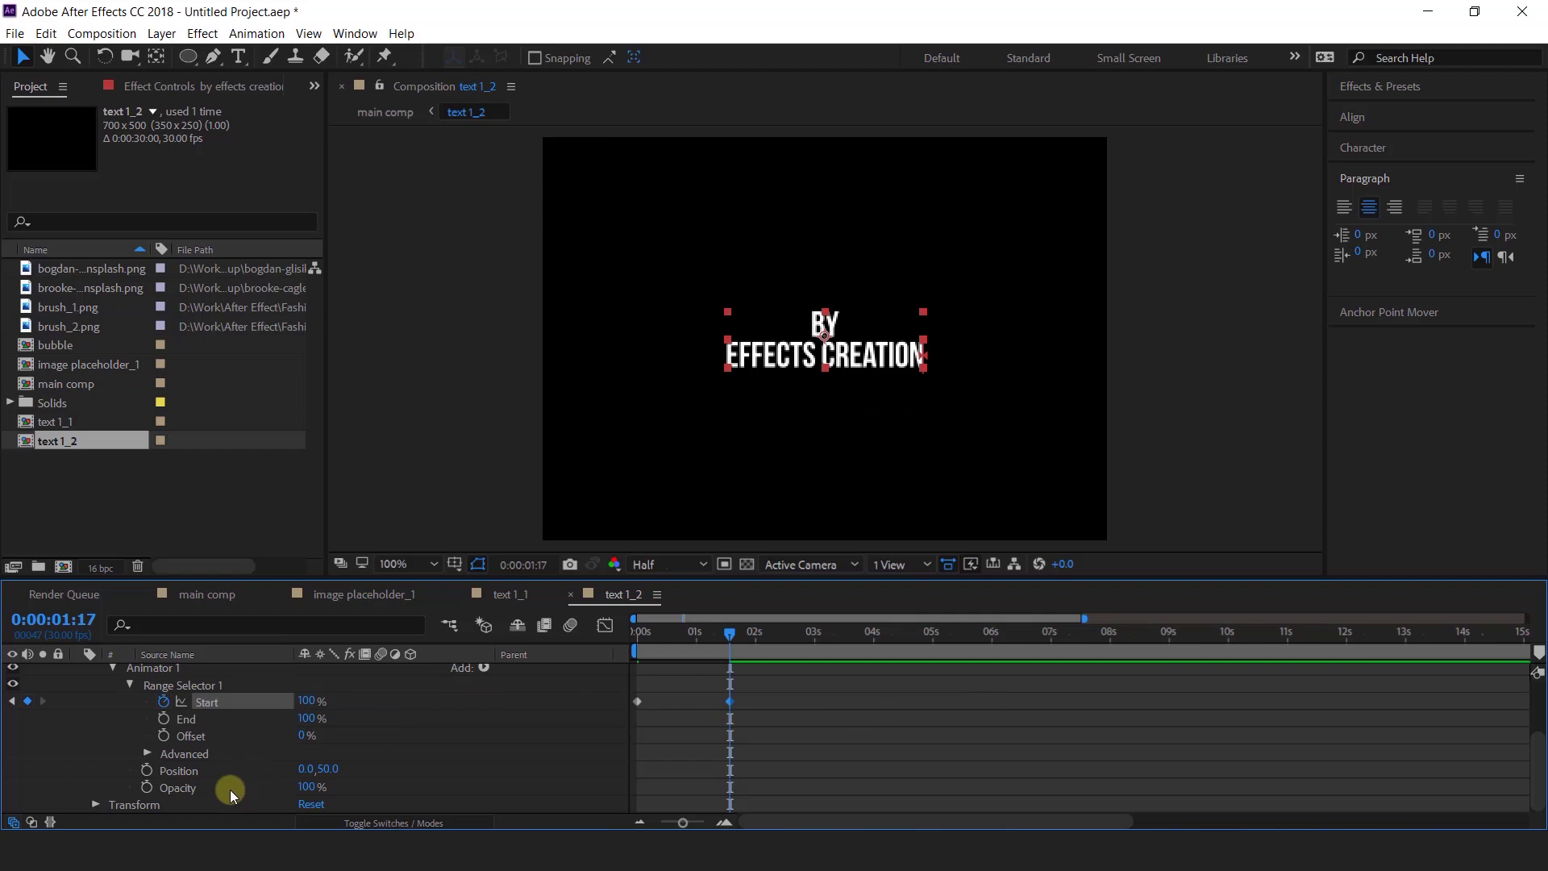
- Set the text animator's Opacity to 0% and preview the word-by-word reveal from the beginning
left_click_drag(305, 787, 1, 794)
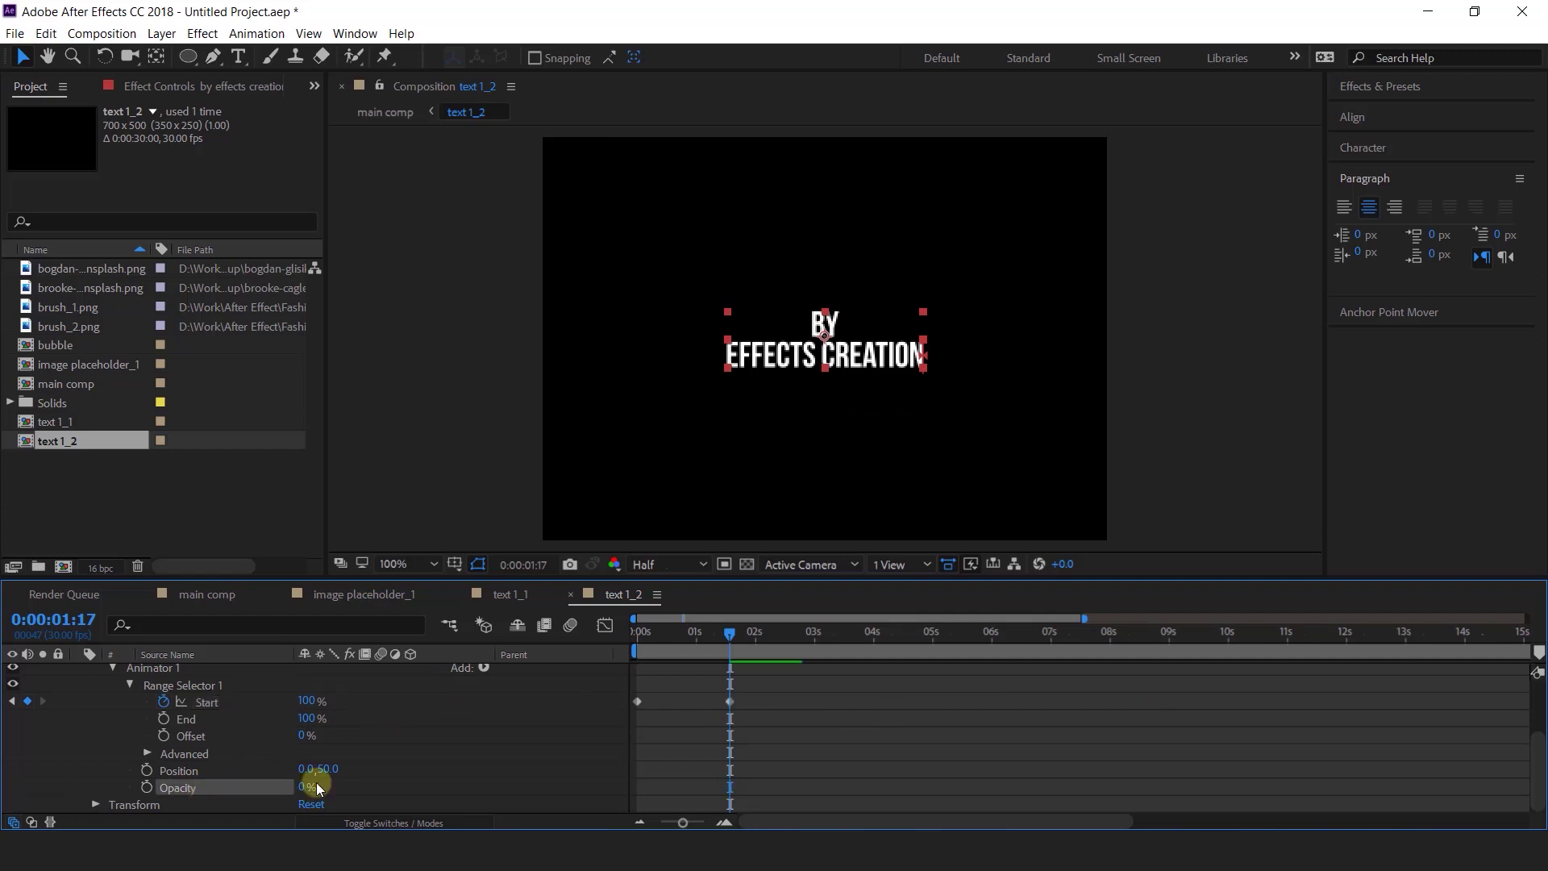
left_click_drag(713, 632, 588, 640)
key("space")
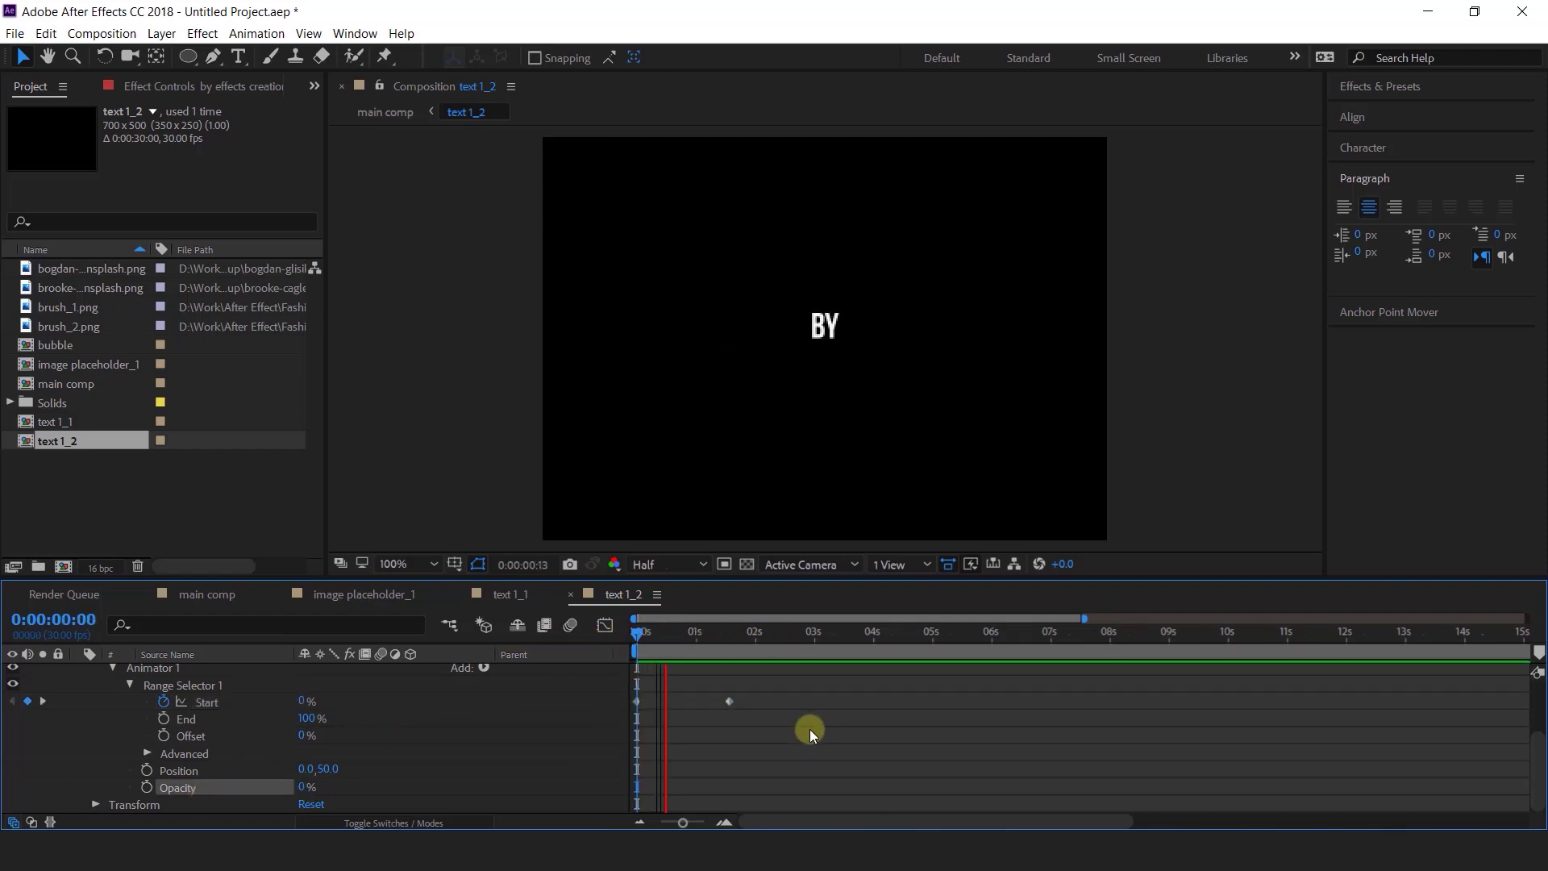
- Move the second Start keyframe earlier to about 1.1 seconds and preview the faster reveal
left_click_drag(704, 635, 726, 634)
left_click_drag(730, 701, 701, 701)
left_click_drag(709, 632, 629, 635)
key("space")
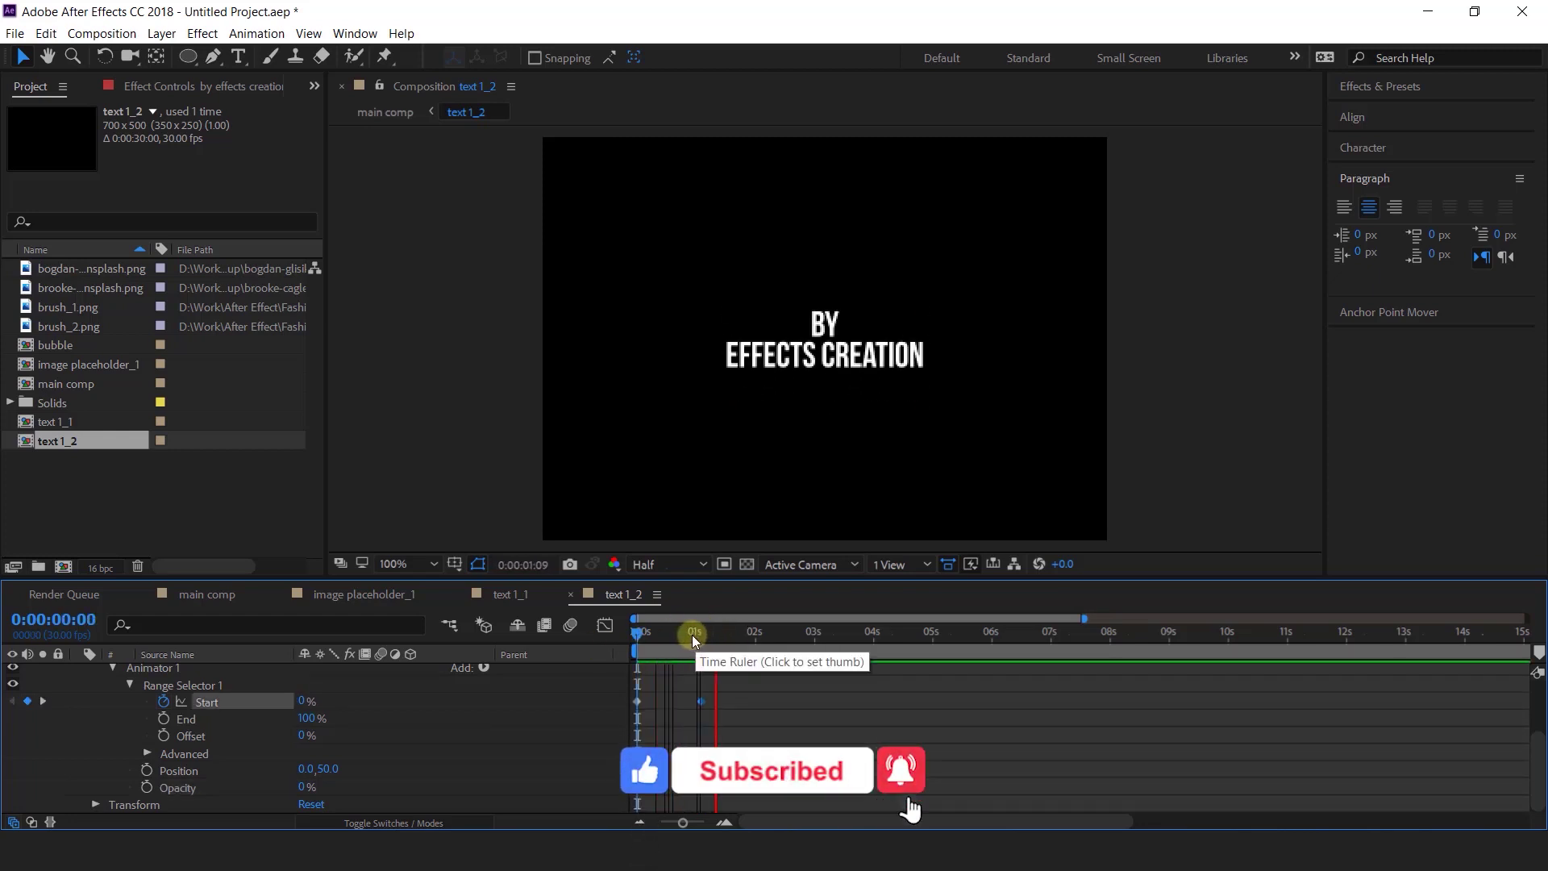
- Apply Easy Ease to both Start keyframes and reshape their speed curve so the reveal begins fast and slows down
left_click_drag(611, 724, 702, 695)
right_click(696, 700)
mouse_move(806, 687)
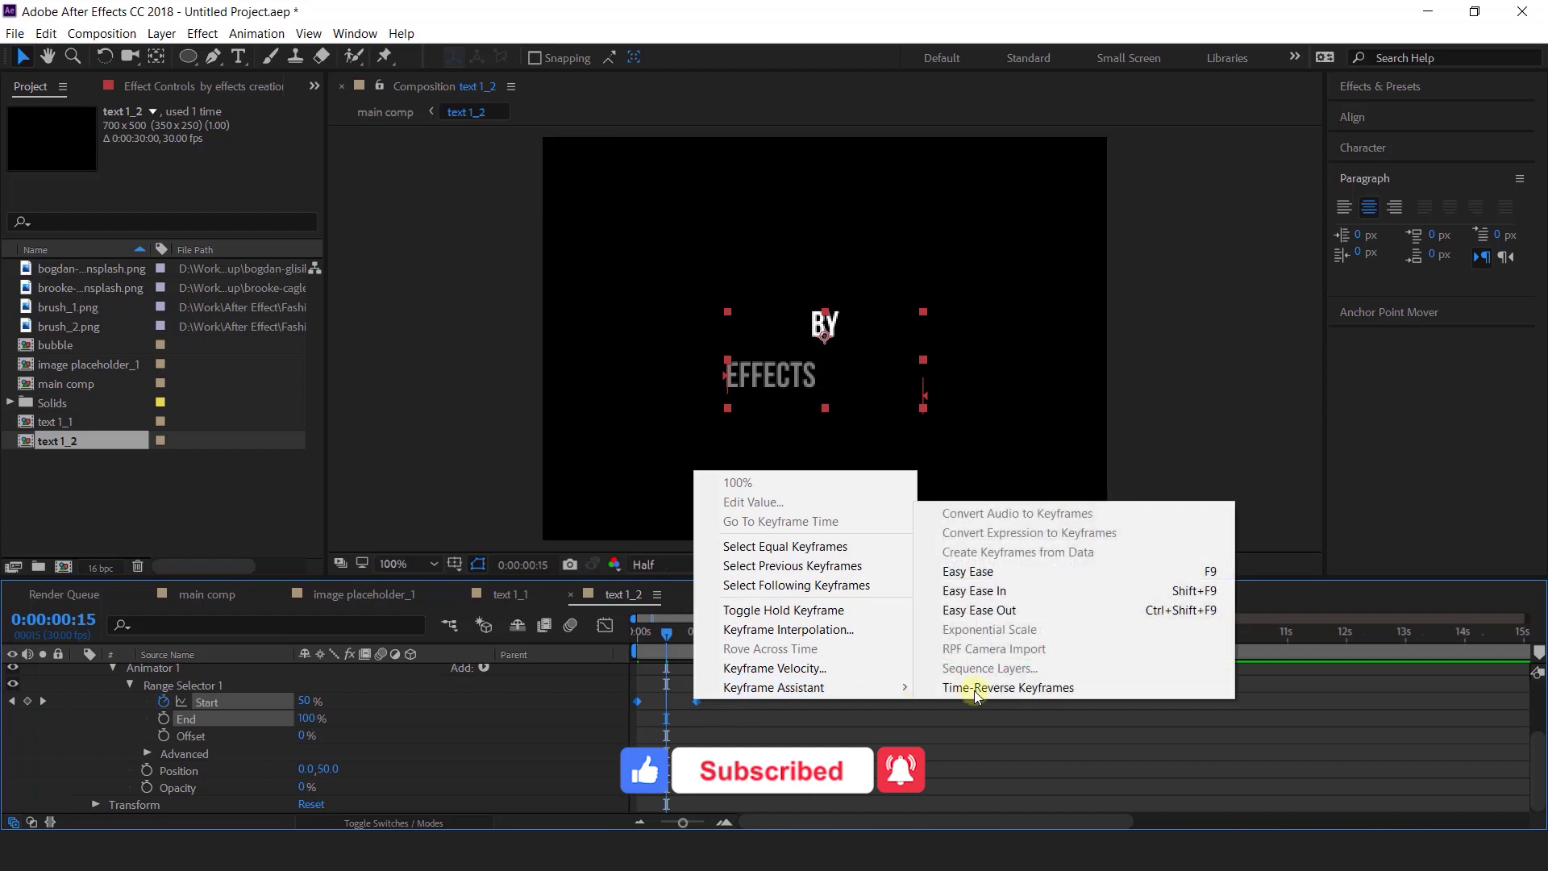
left_click(968, 571)
left_click(605, 625)
left_click_drag(736, 758, 675, 777)
left_click(605, 625)
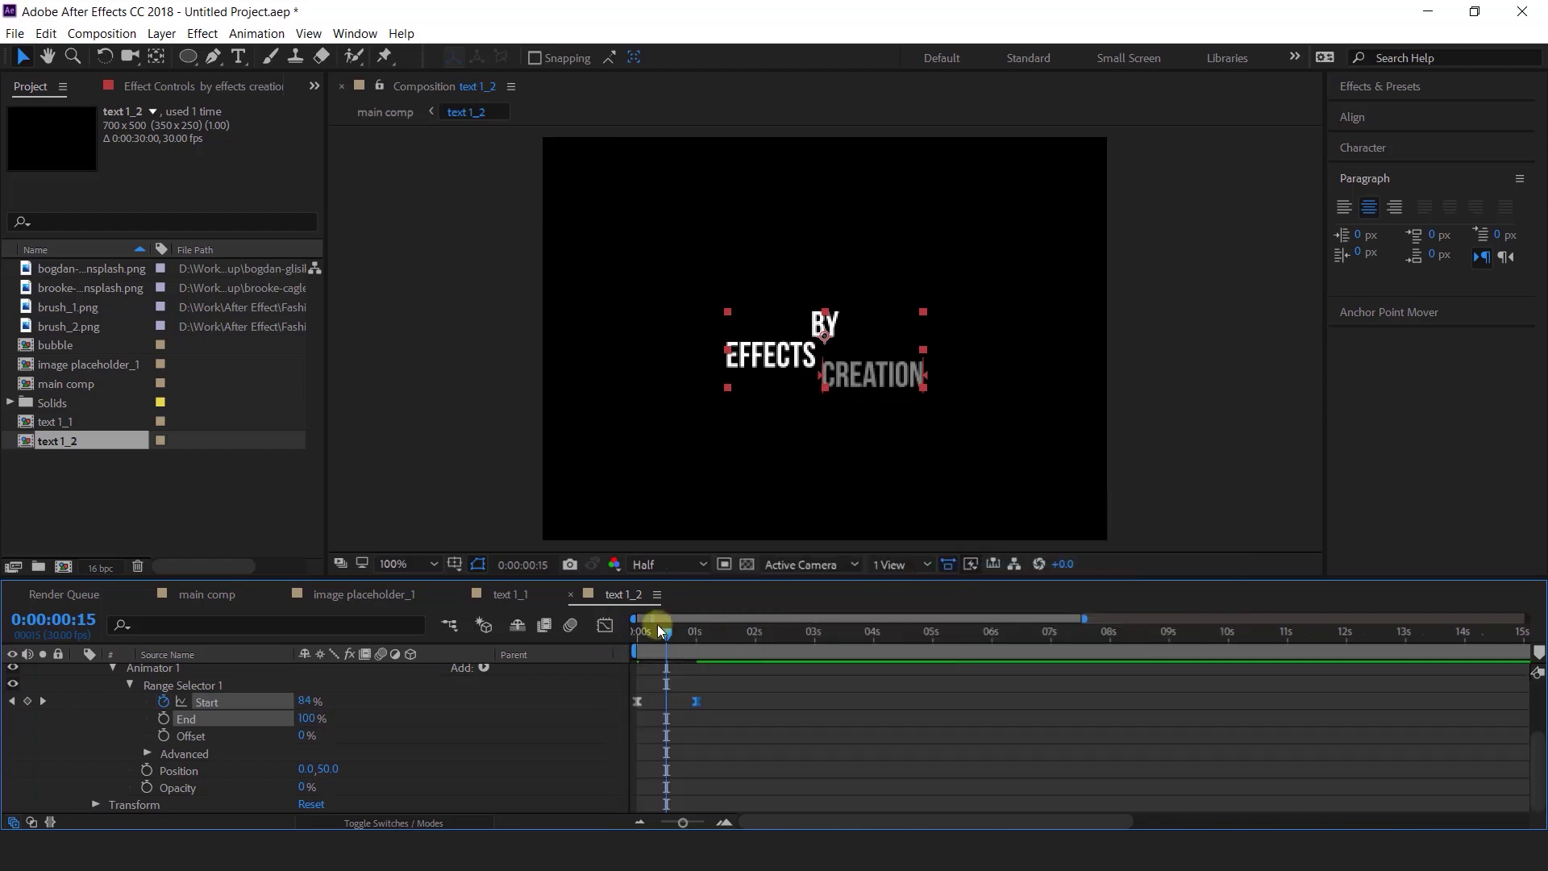
- Preview the eased text reveal and move the second Start keyframe to about 1.3 seconds
key("space")
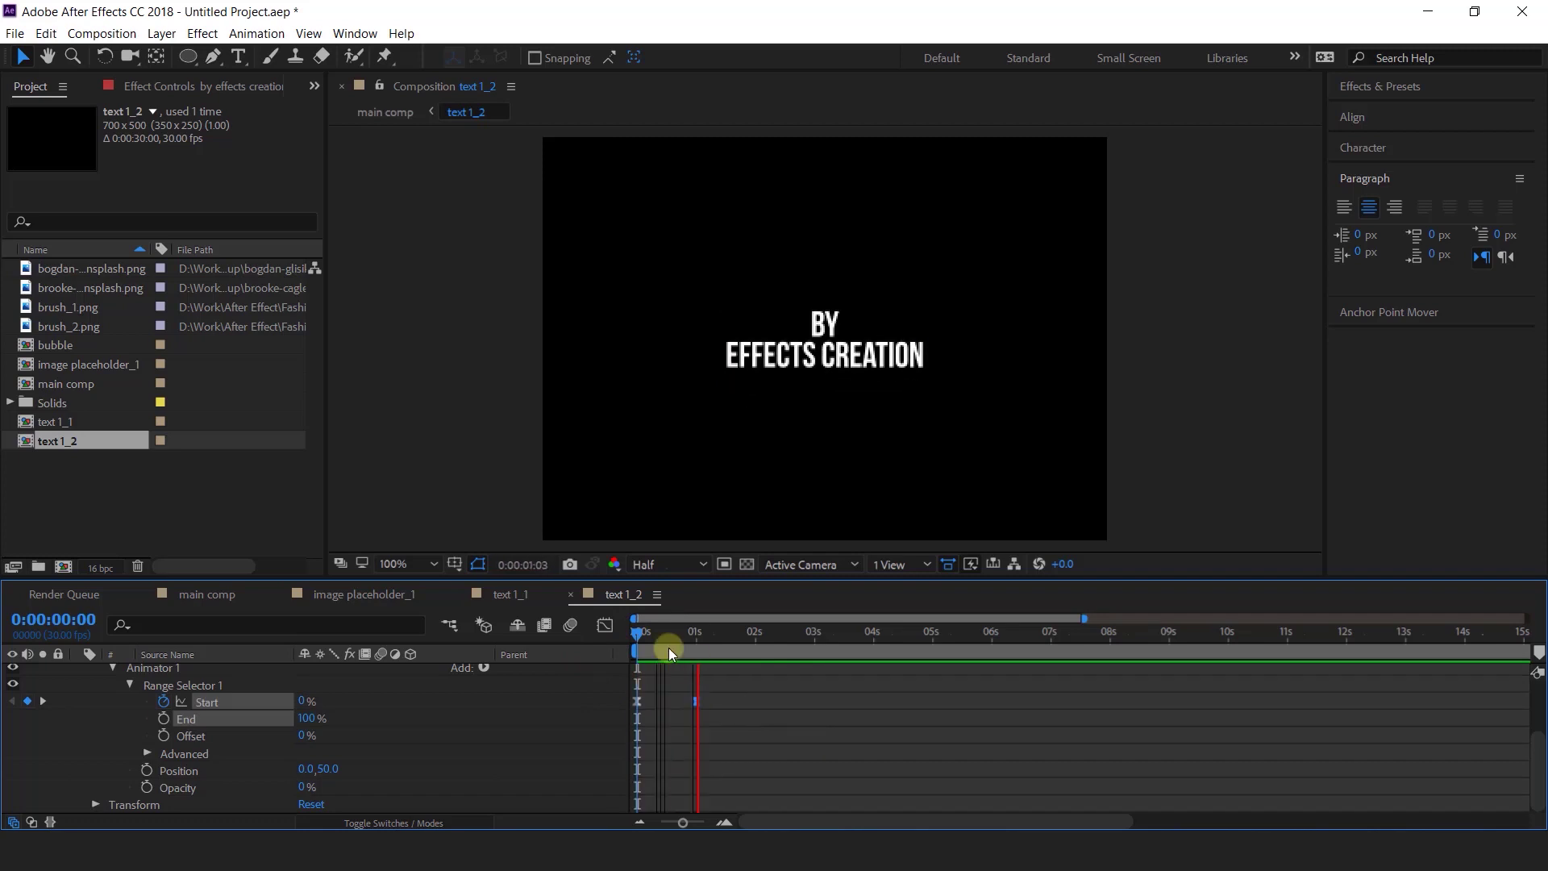
key("space")
left_click_drag(695, 700, 716, 701)
key("space")
left_click(706, 641)
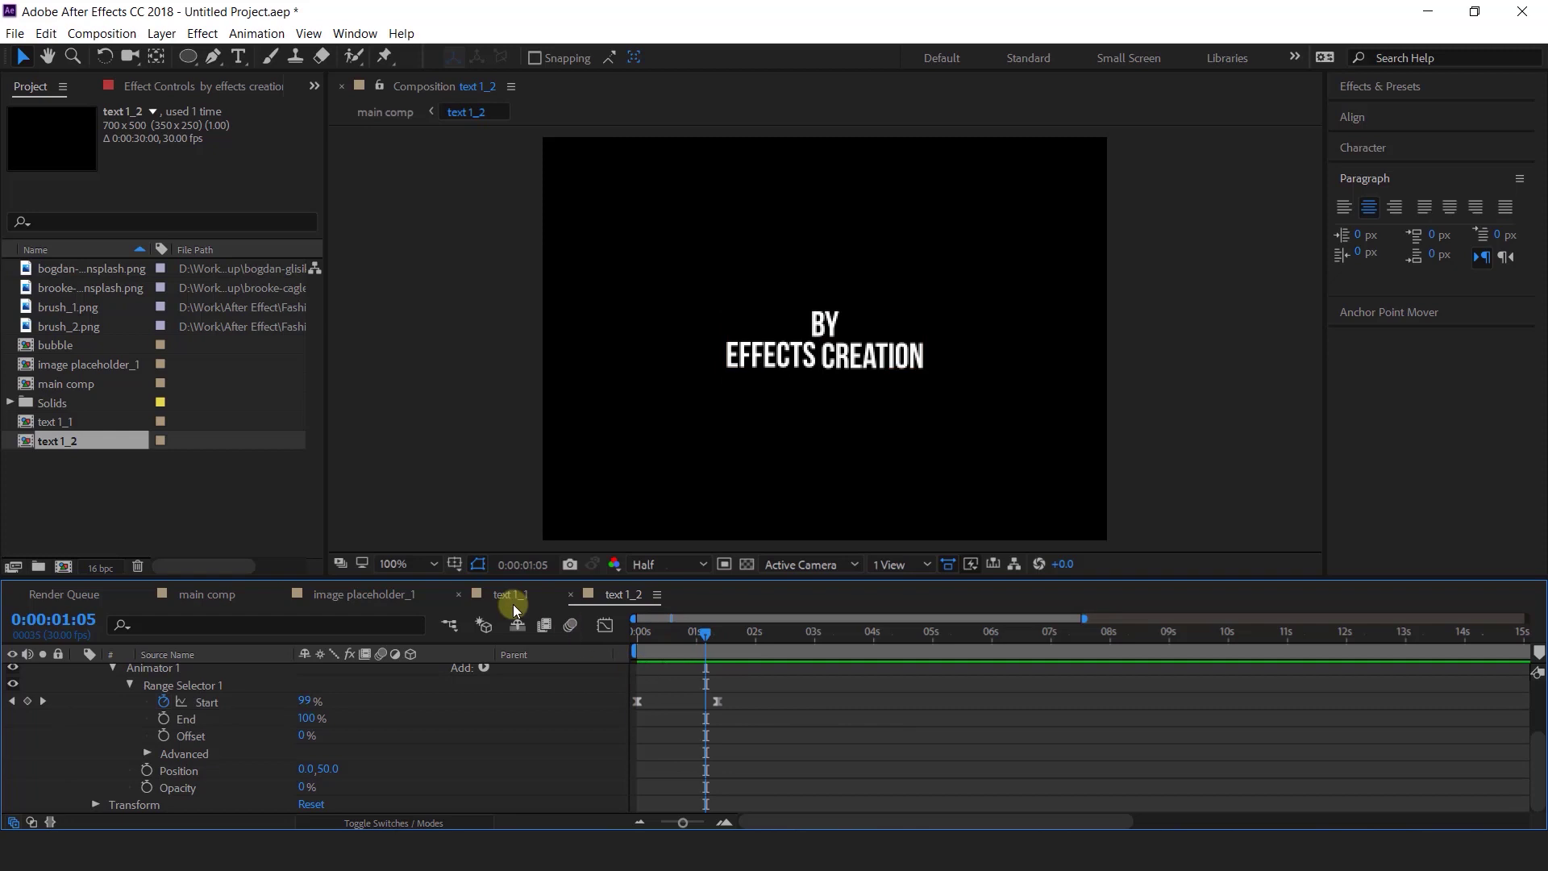
- Close the text 1_1 composition, return to main comp, and add a null object named "text control"
left_click(550, 600)
left_click(461, 595)
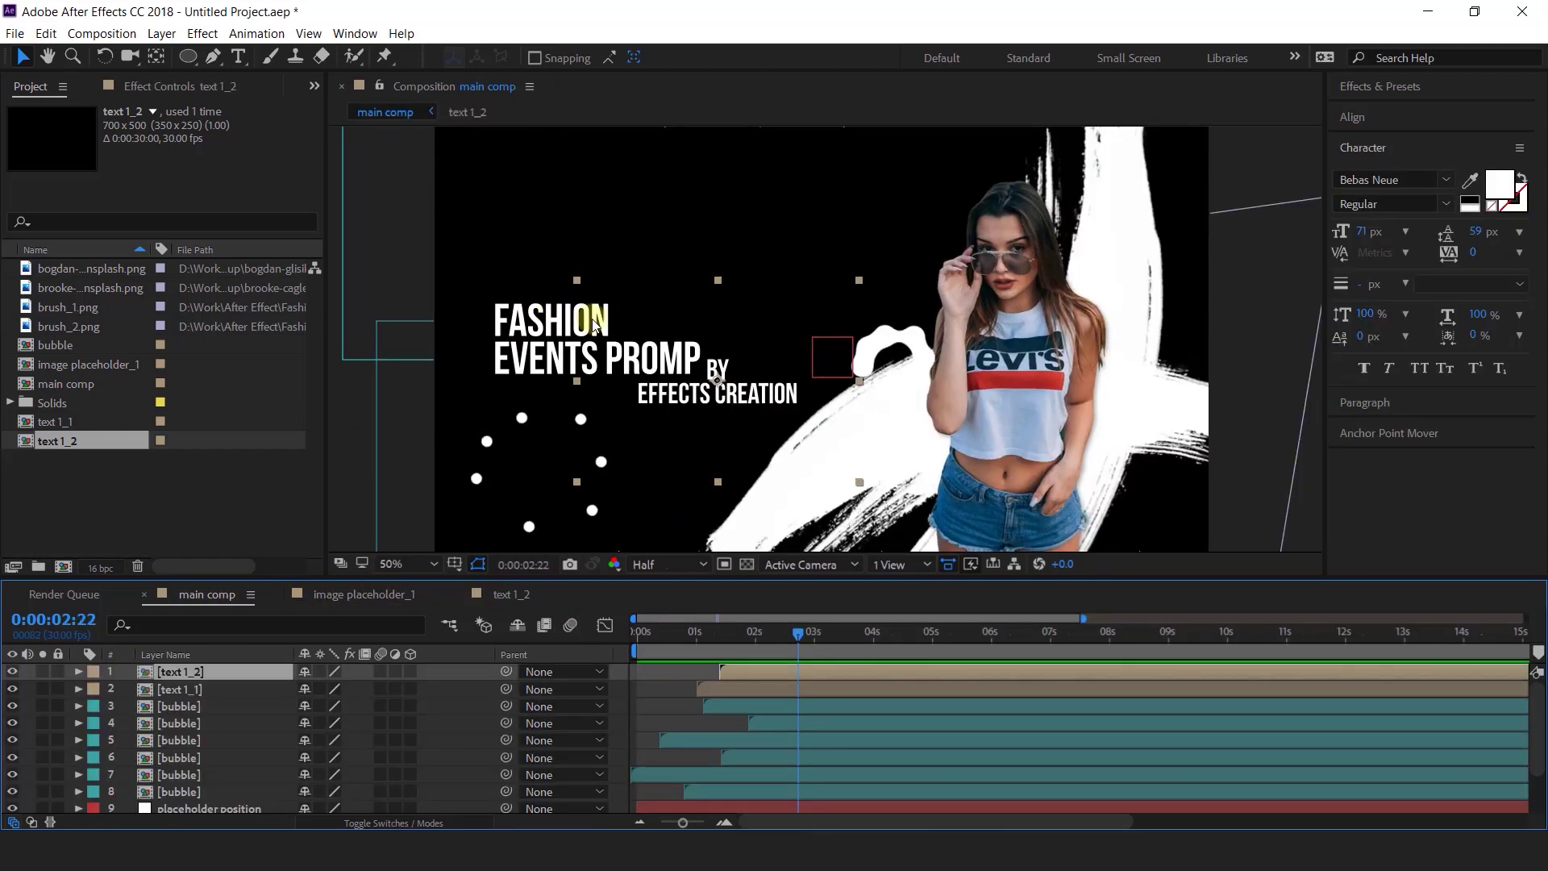
right_click(346, 429)
mouse_move(387, 442)
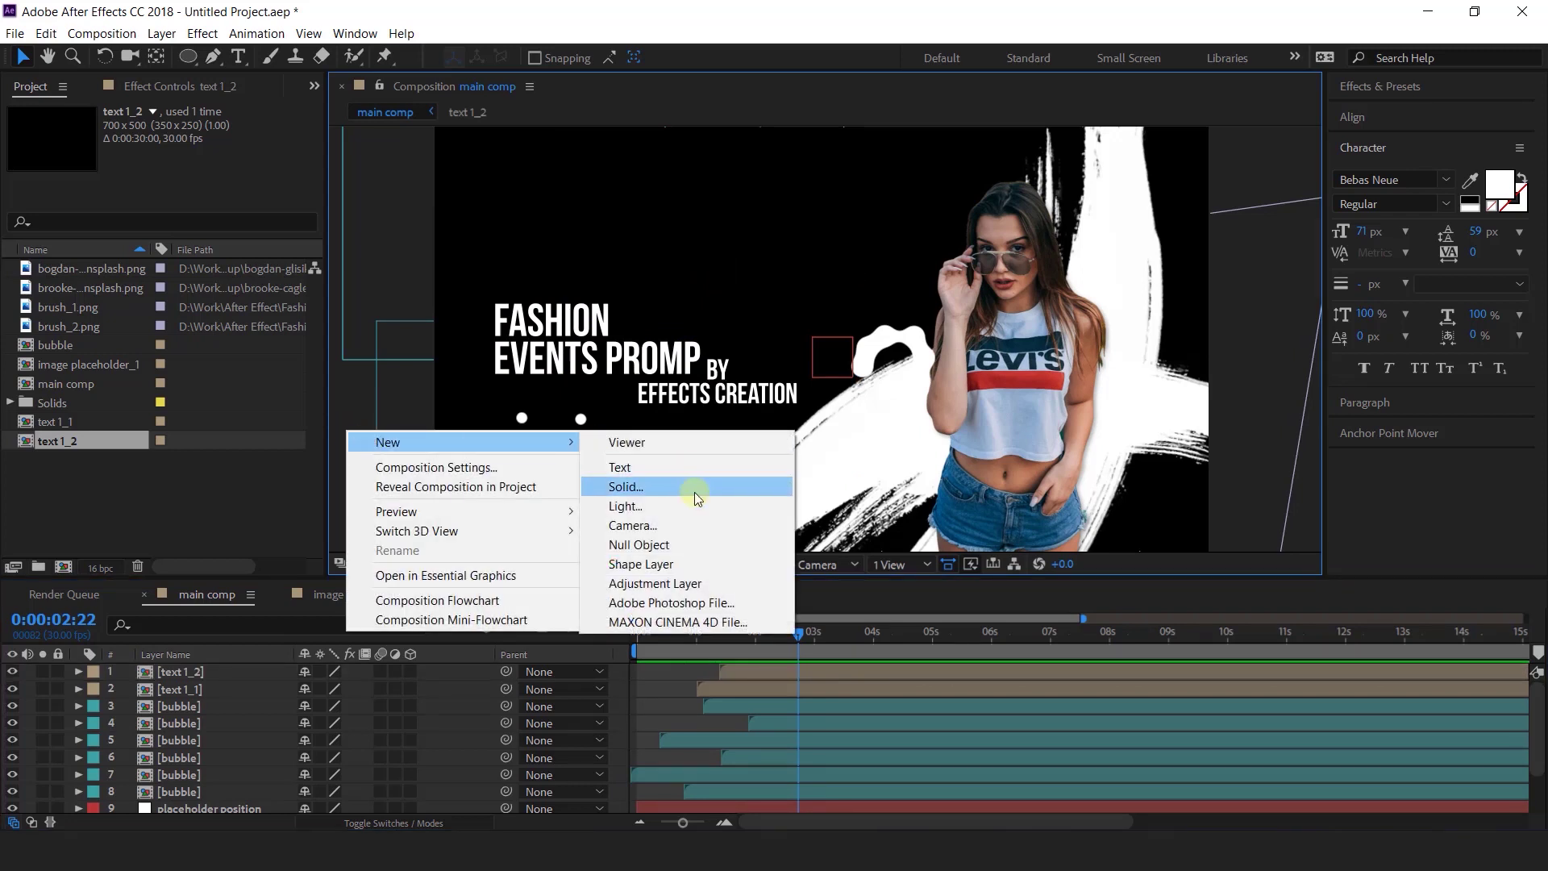
left_click(637, 544)
left_click(195, 672)
key("Return")
type("text control")
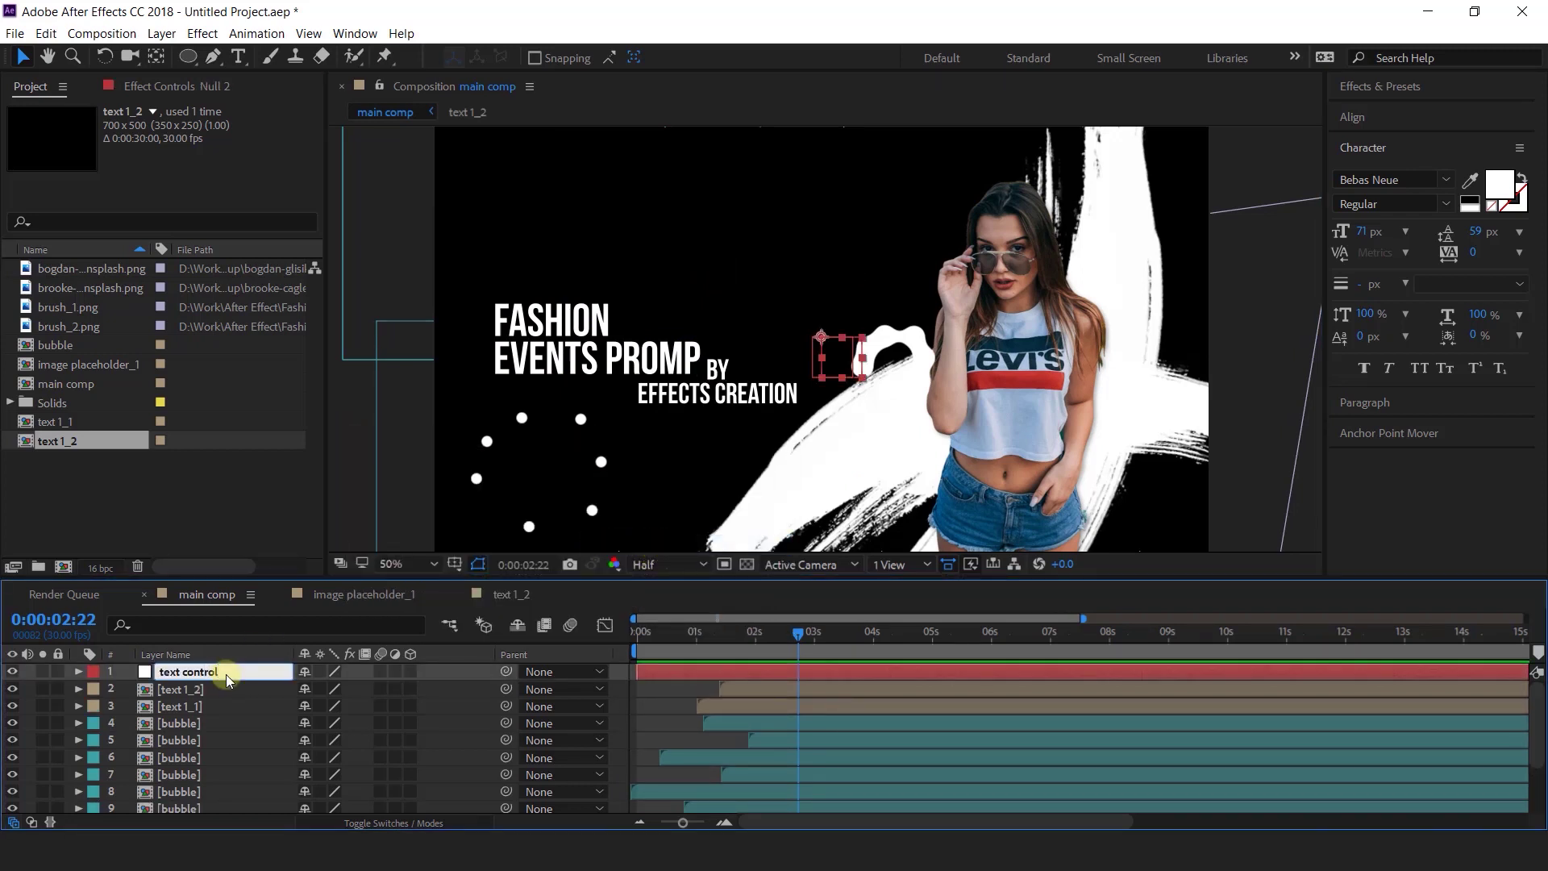
key("Return")
- Parent the text 1_2 and text 1_1 layers to the text control null
left_click(210, 704)
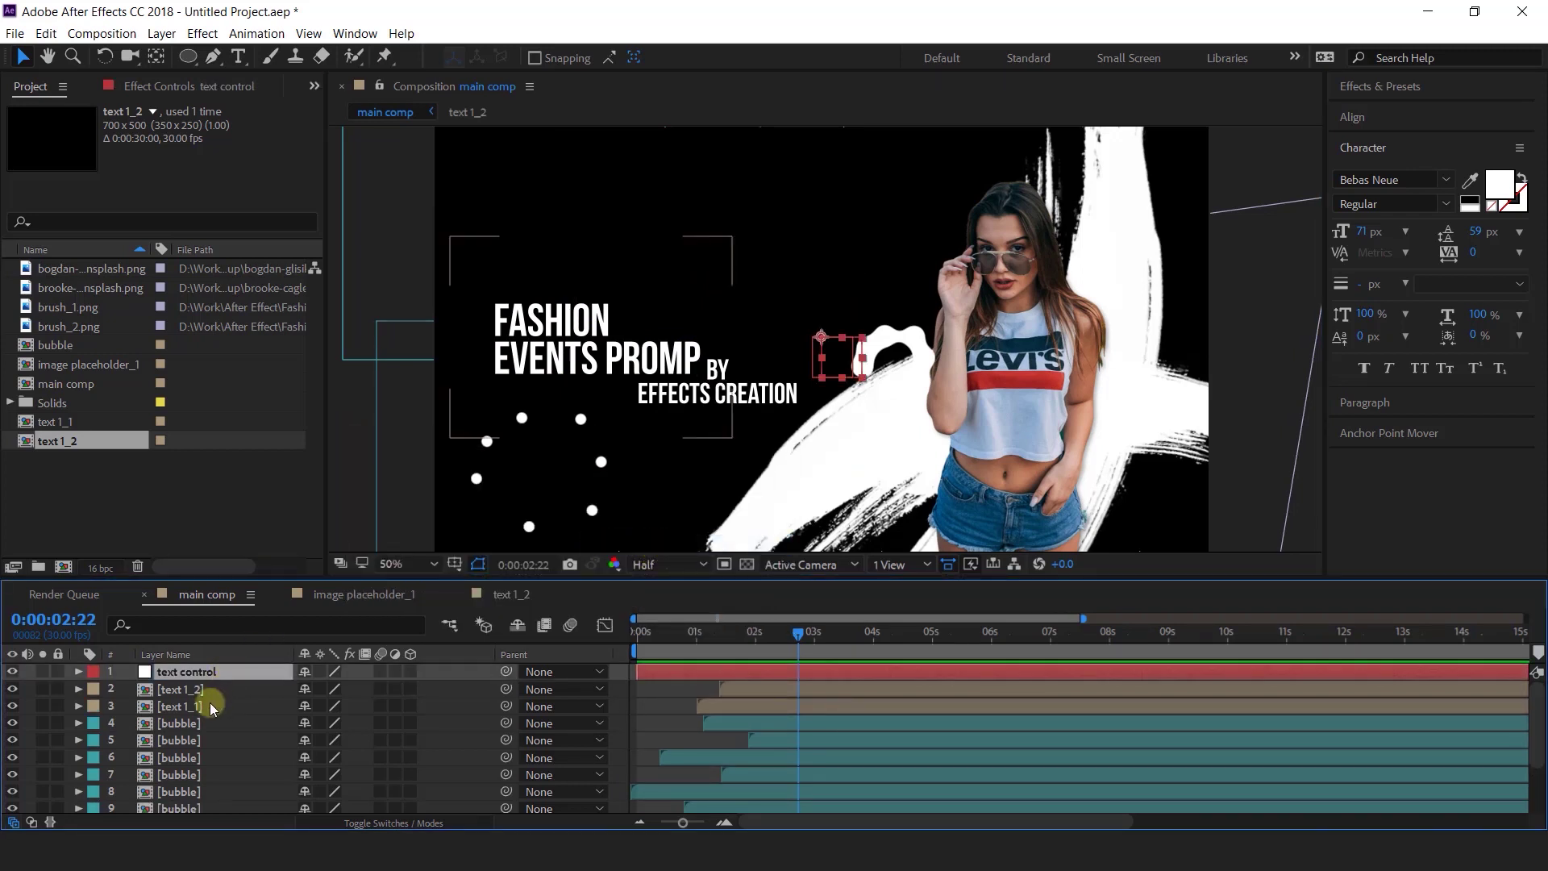
left_click(191, 687, "ctrl")
left_click_drag(506, 689, 174, 675)
- Add Position and Scale keyframes to the text control null at 0:00:02:15
left_click(184, 675)
left_click_drag(698, 637, 783, 637)
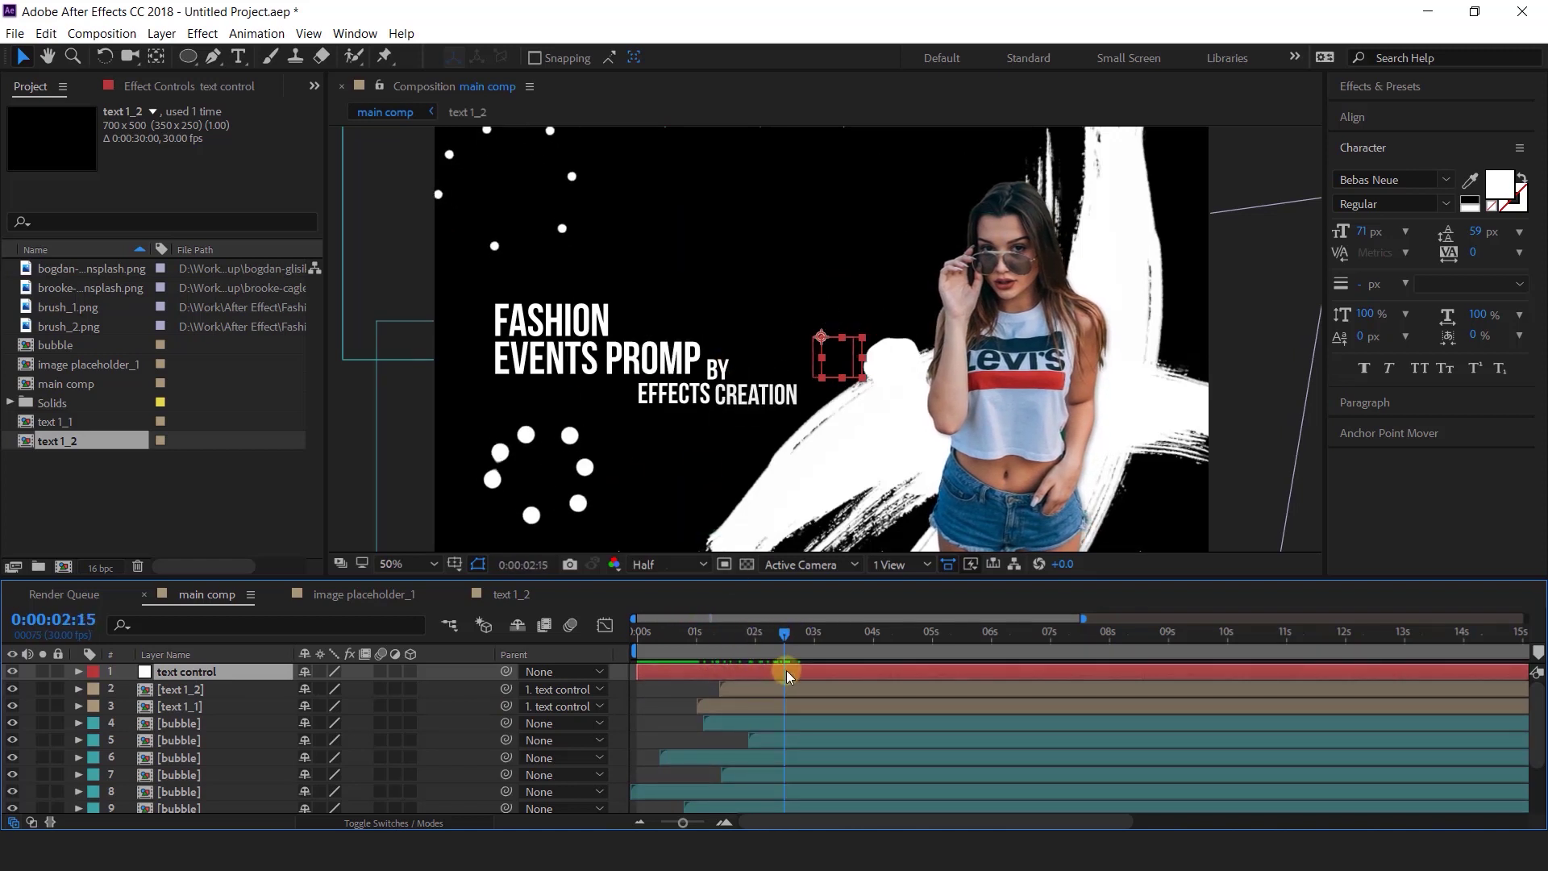
key("p")
key("shift+s")
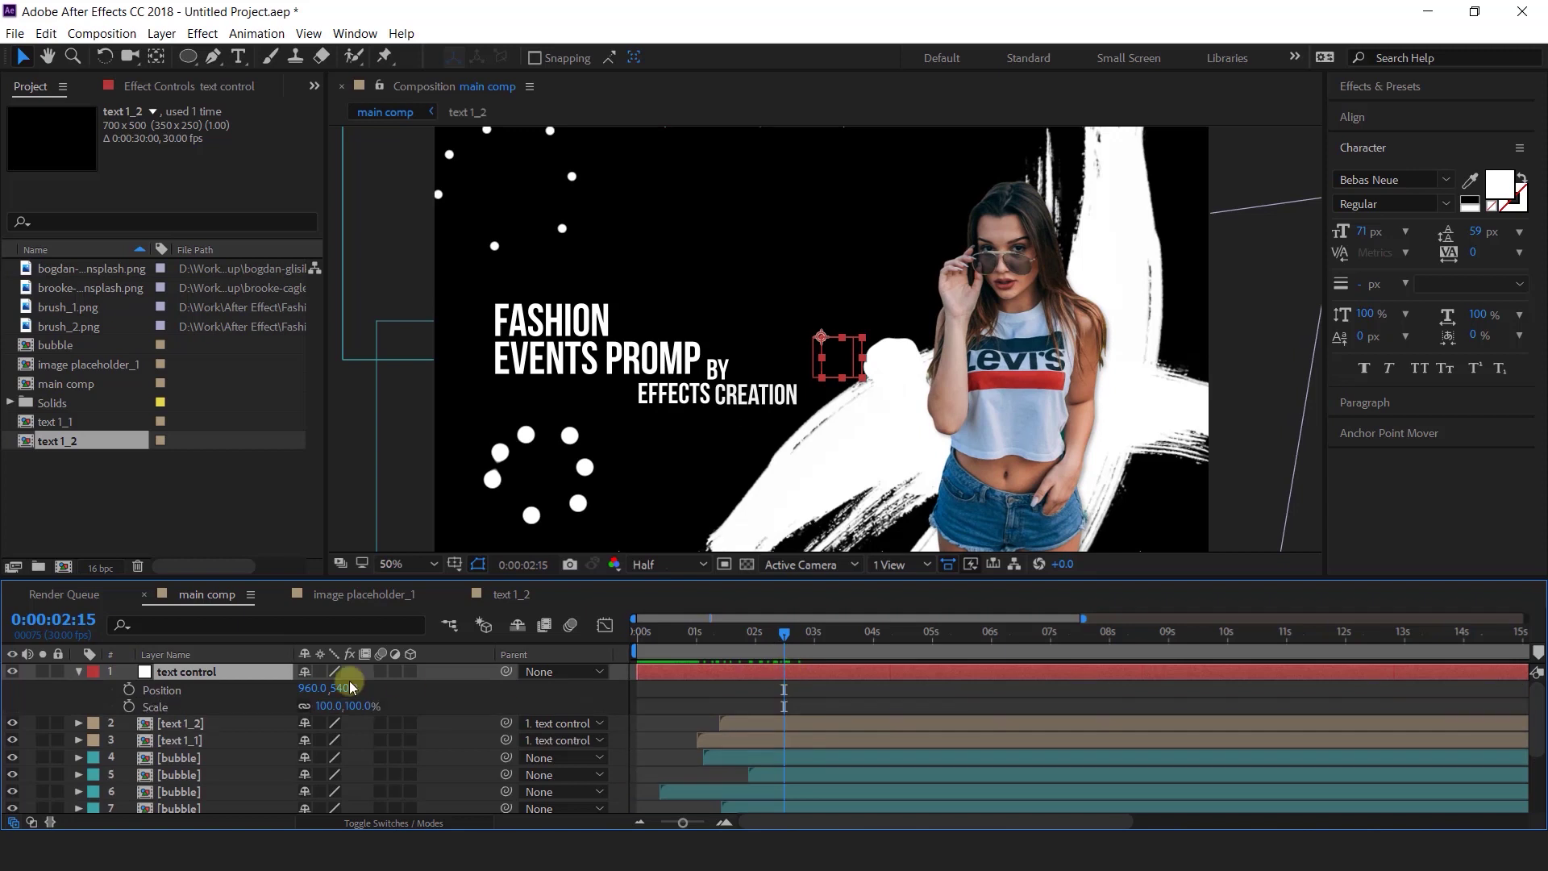
left_click(129, 689)
left_click(129, 706)
- Set the text control null's Scale to 120% at 0:00:03:15
left_click_drag(709, 647, 850, 637)
left_click(364, 706)
type("12")
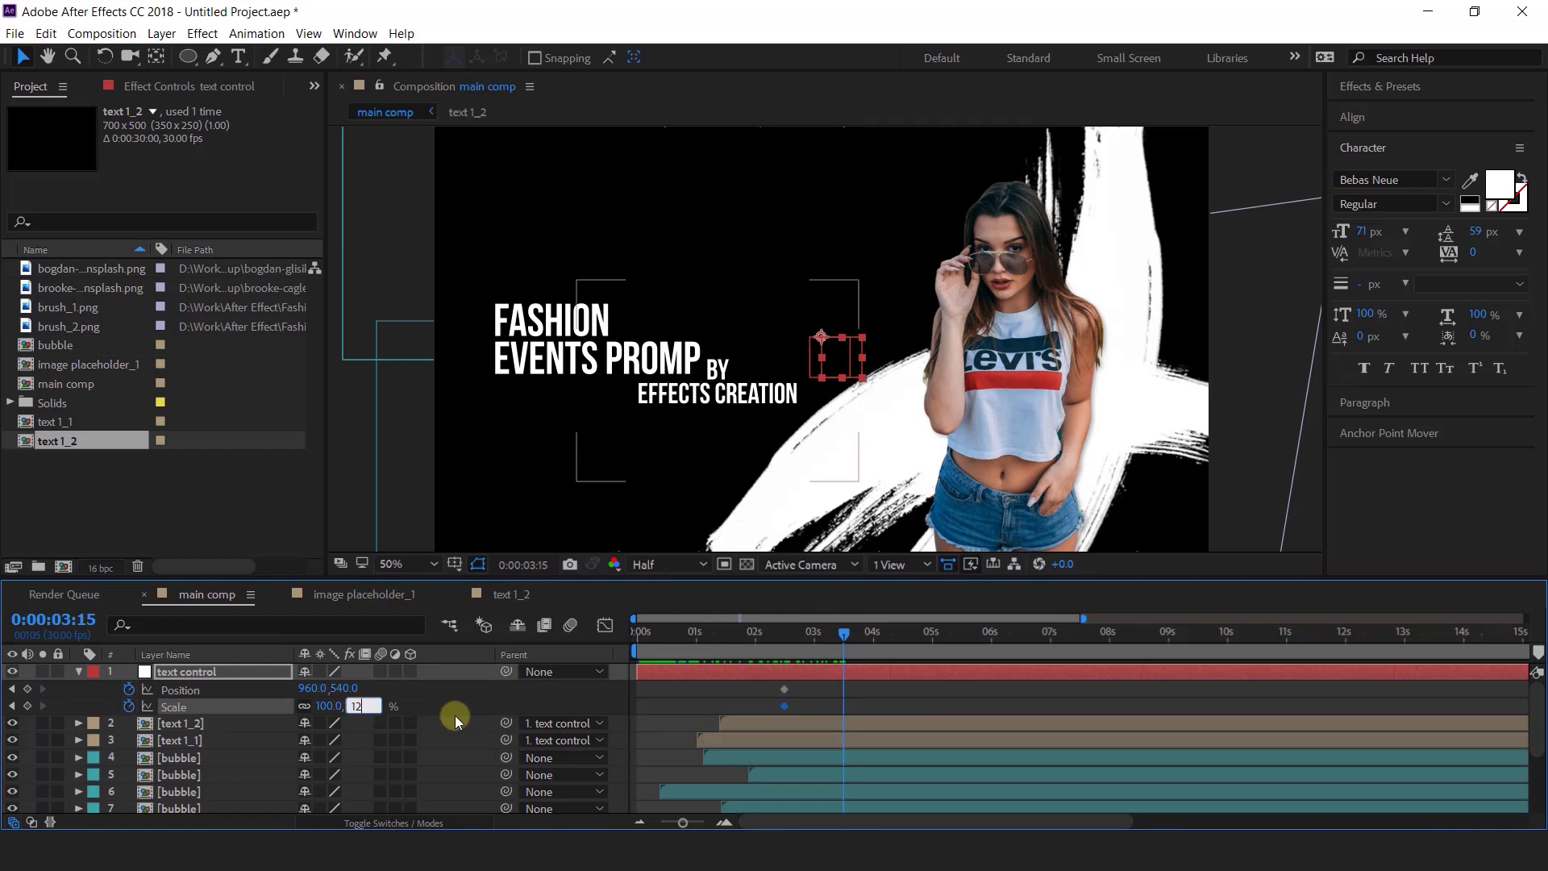
type("0")
key("Return")
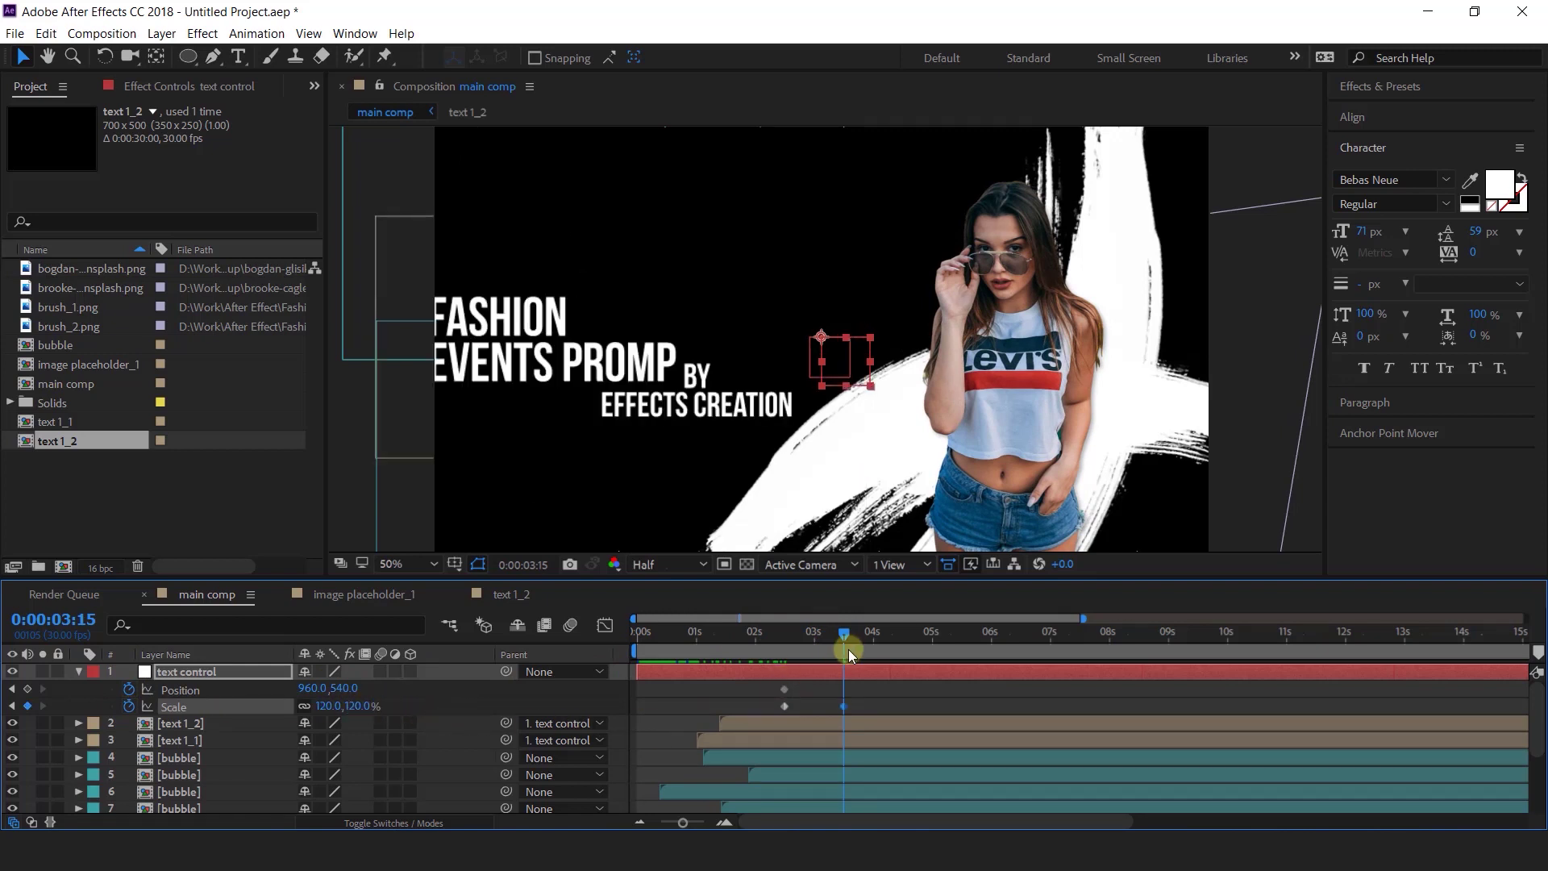
- Shift the text control null's Position to the right at about 4.3 seconds and preview the move
left_click_drag(845, 633, 893, 634)
left_click_drag(308, 690, 897, 703)
key("space")
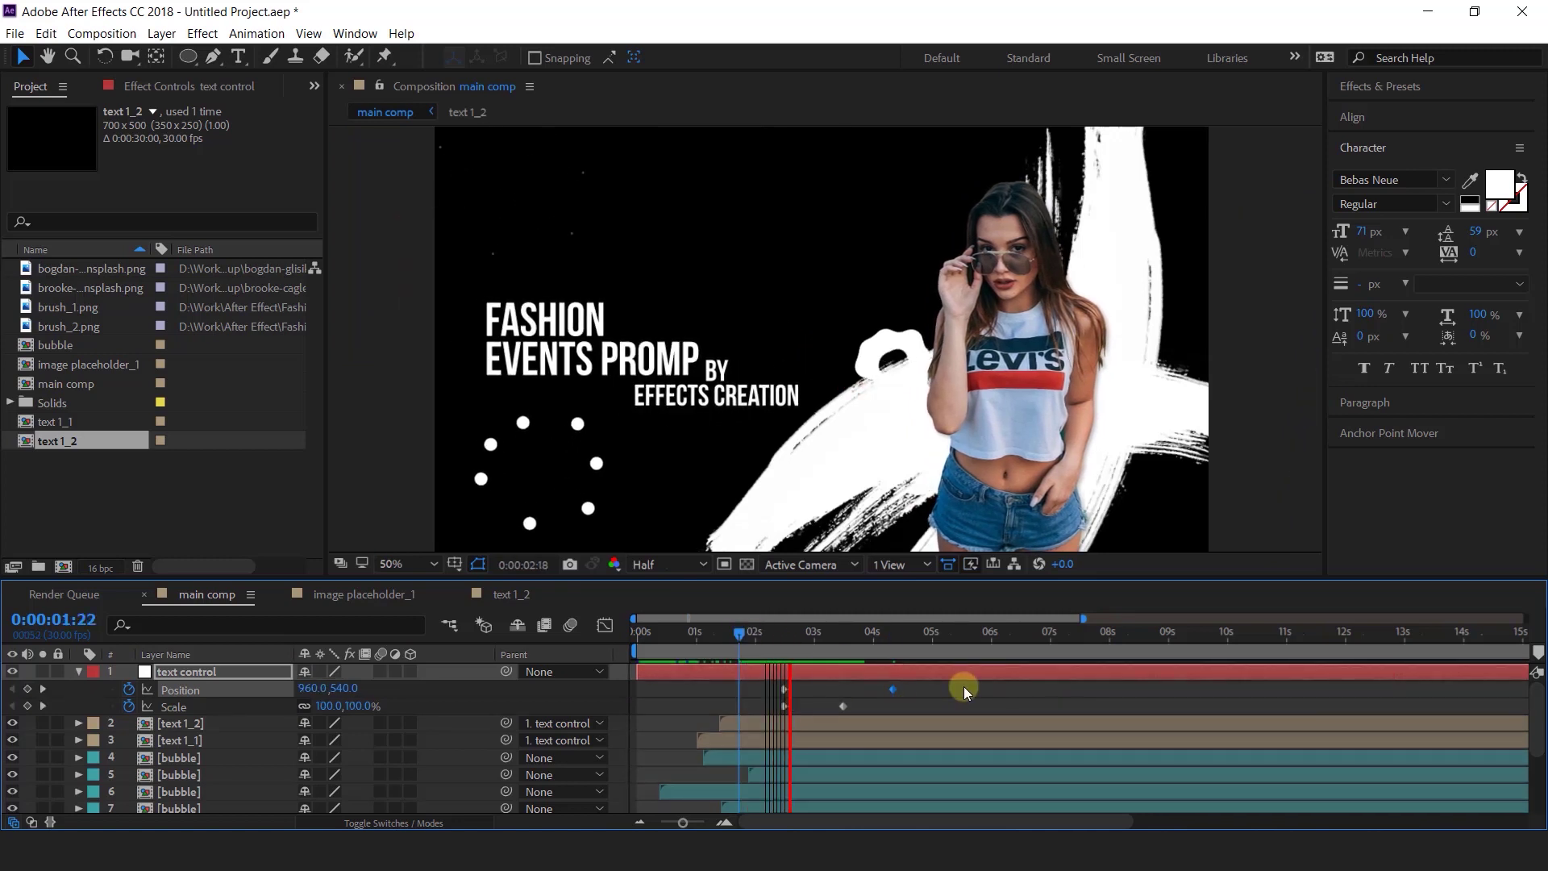
- Apply Easy Ease to both Scale keyframes of text control, sharpen their speed curve to a mid-point peak, and preview it
left_click_drag(872, 708, 728, 713)
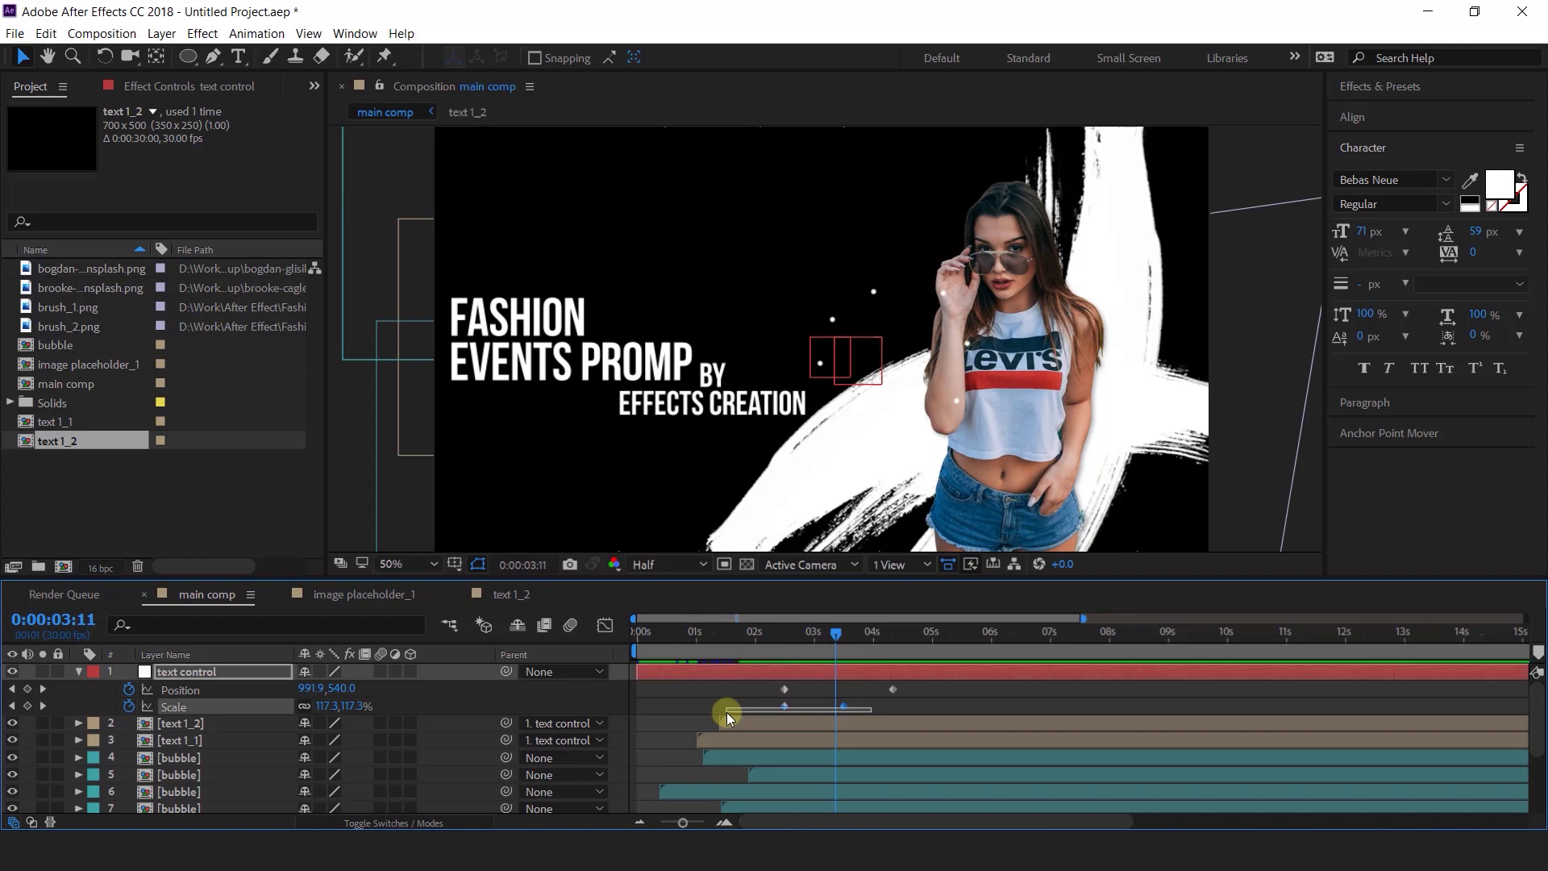
right_click(844, 705)
mouse_move(906, 692)
left_click(1126, 578)
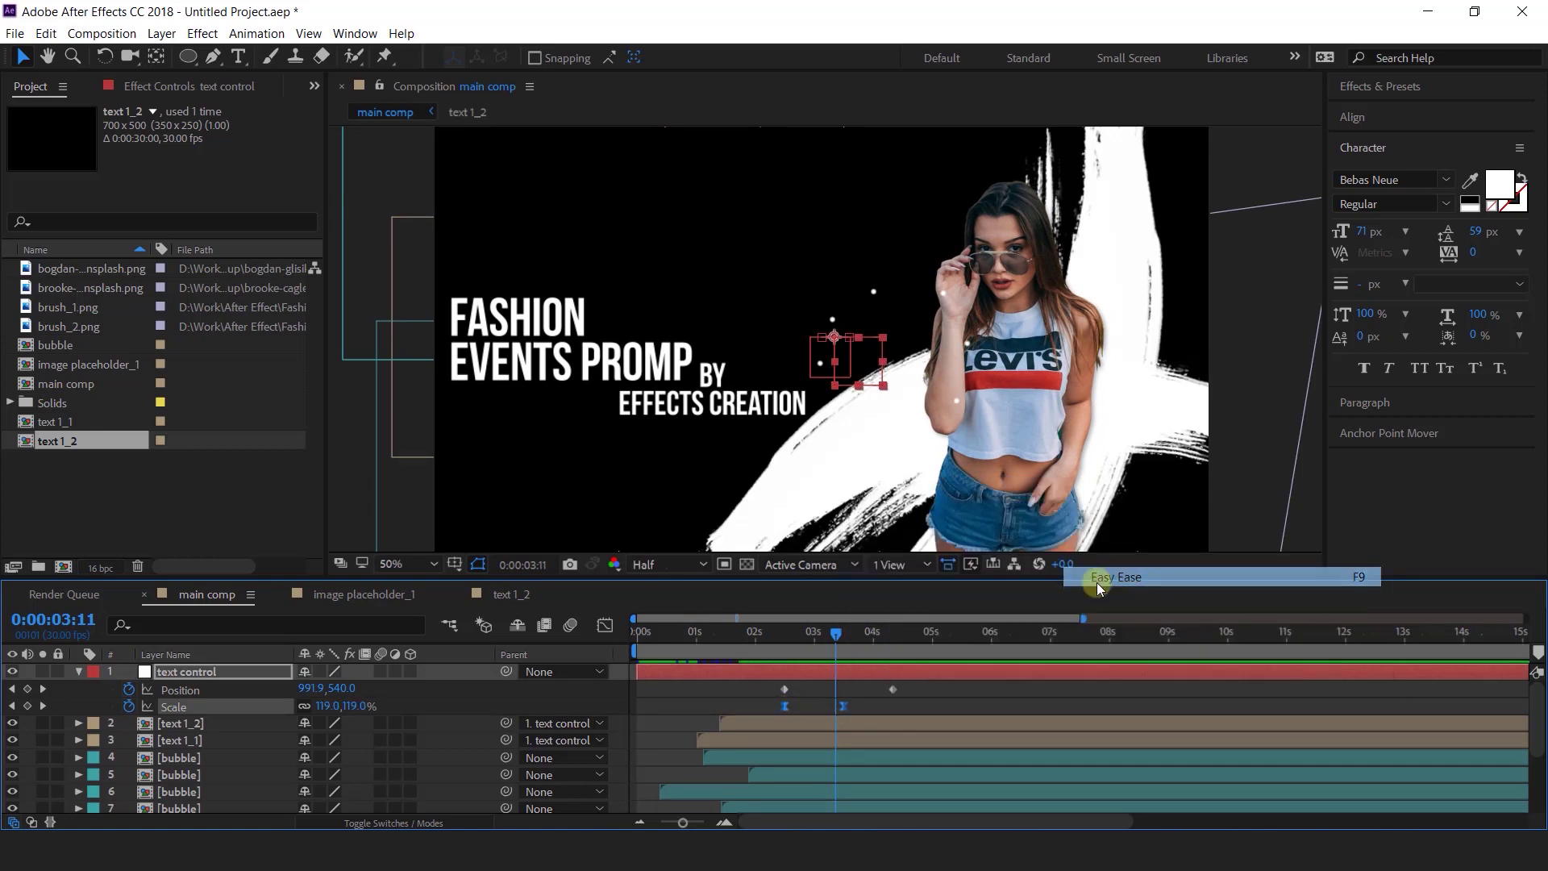
key("shift+F3")
mouse_move(794, 776)
left_mouse_down()
mouse_move(826, 777)
mouse_move(814, 776)
left_mouse_up()
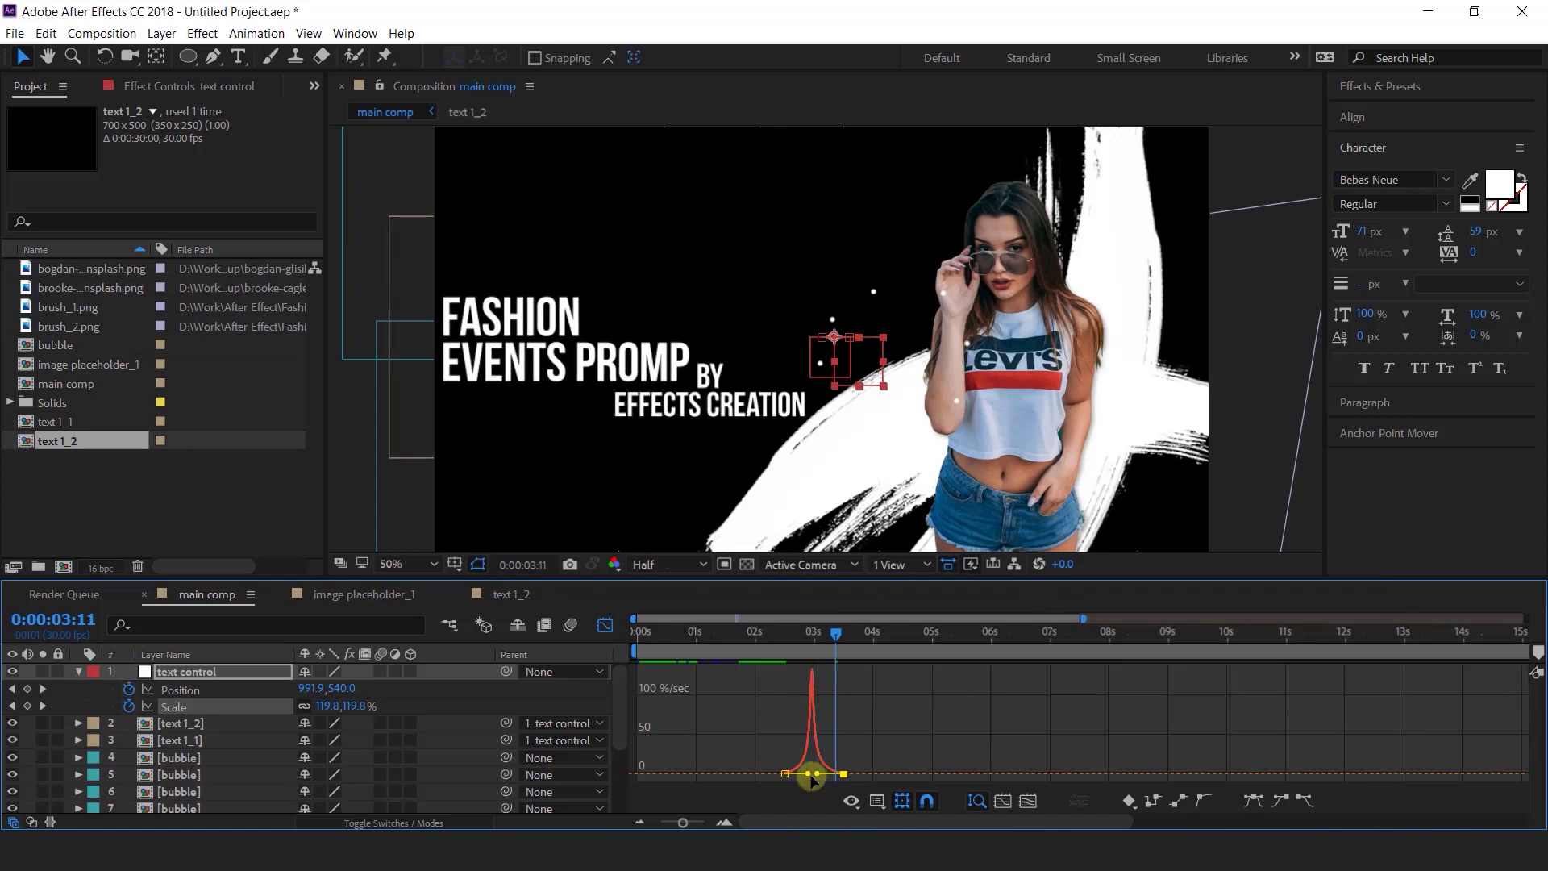
left_click(606, 624)
left_click(759, 633)
key("space")
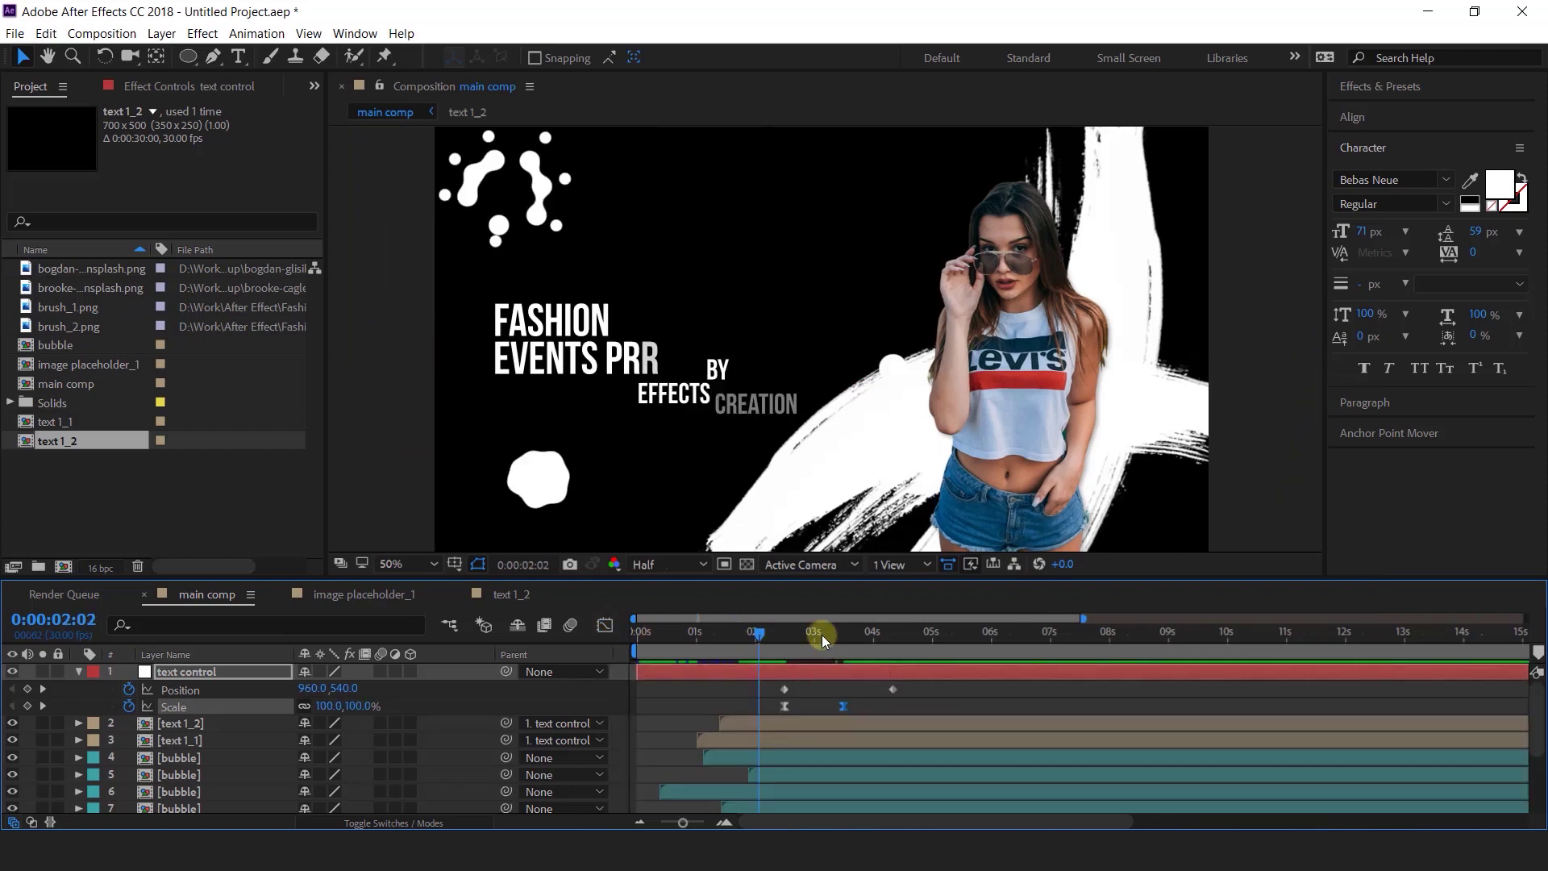
- Lower the text control null's Scale at the 0:00:03:15 keyframe to 110%
left_click_drag(821, 635, 840, 636)
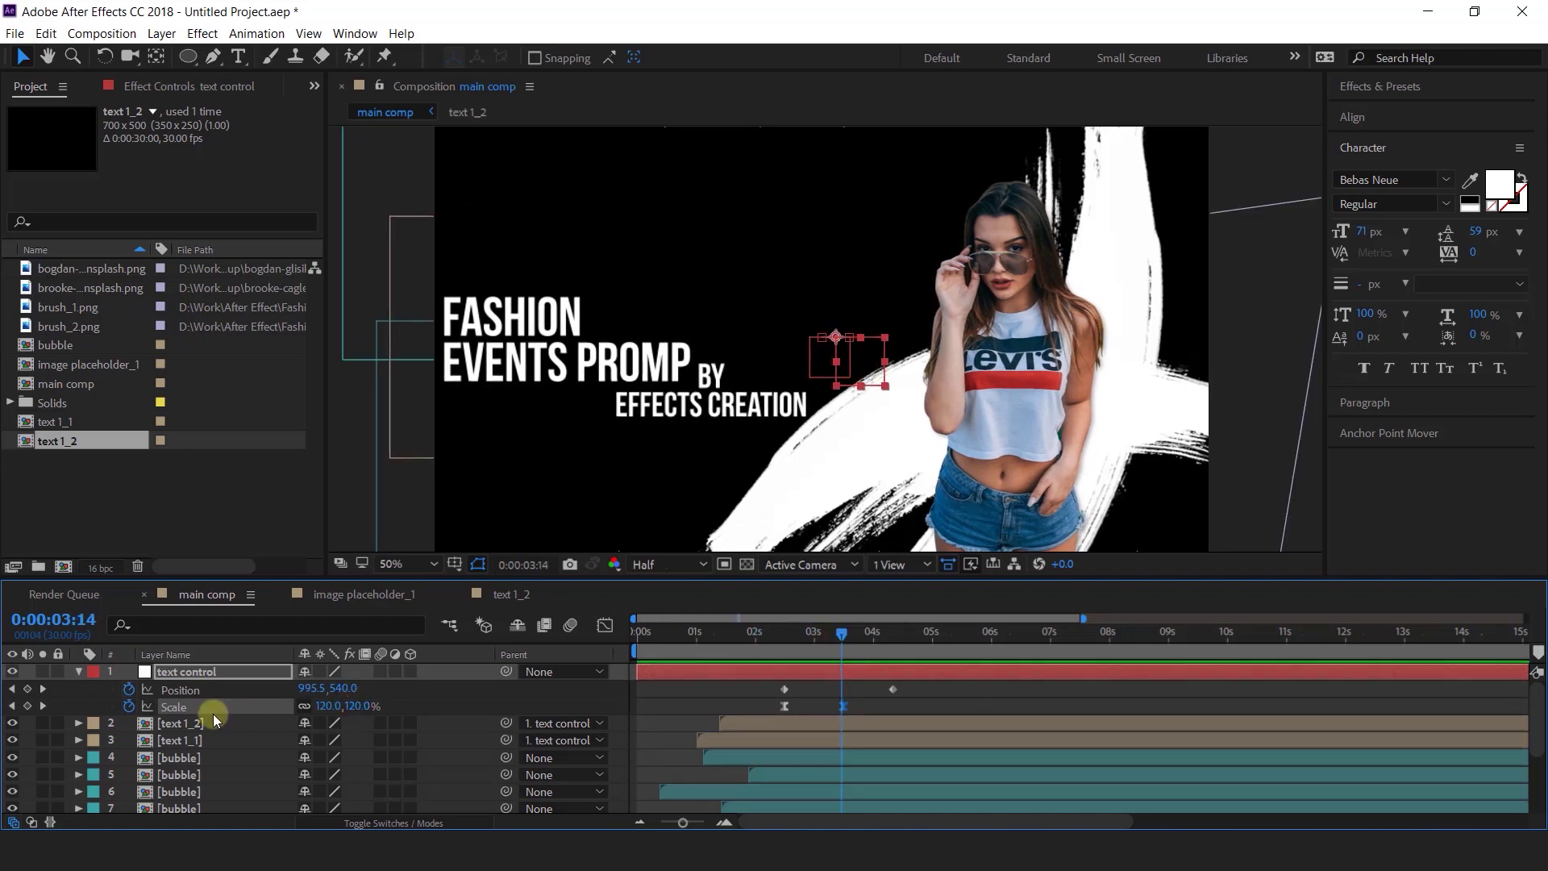
left_click(359, 707)
type("110")
key("Return")
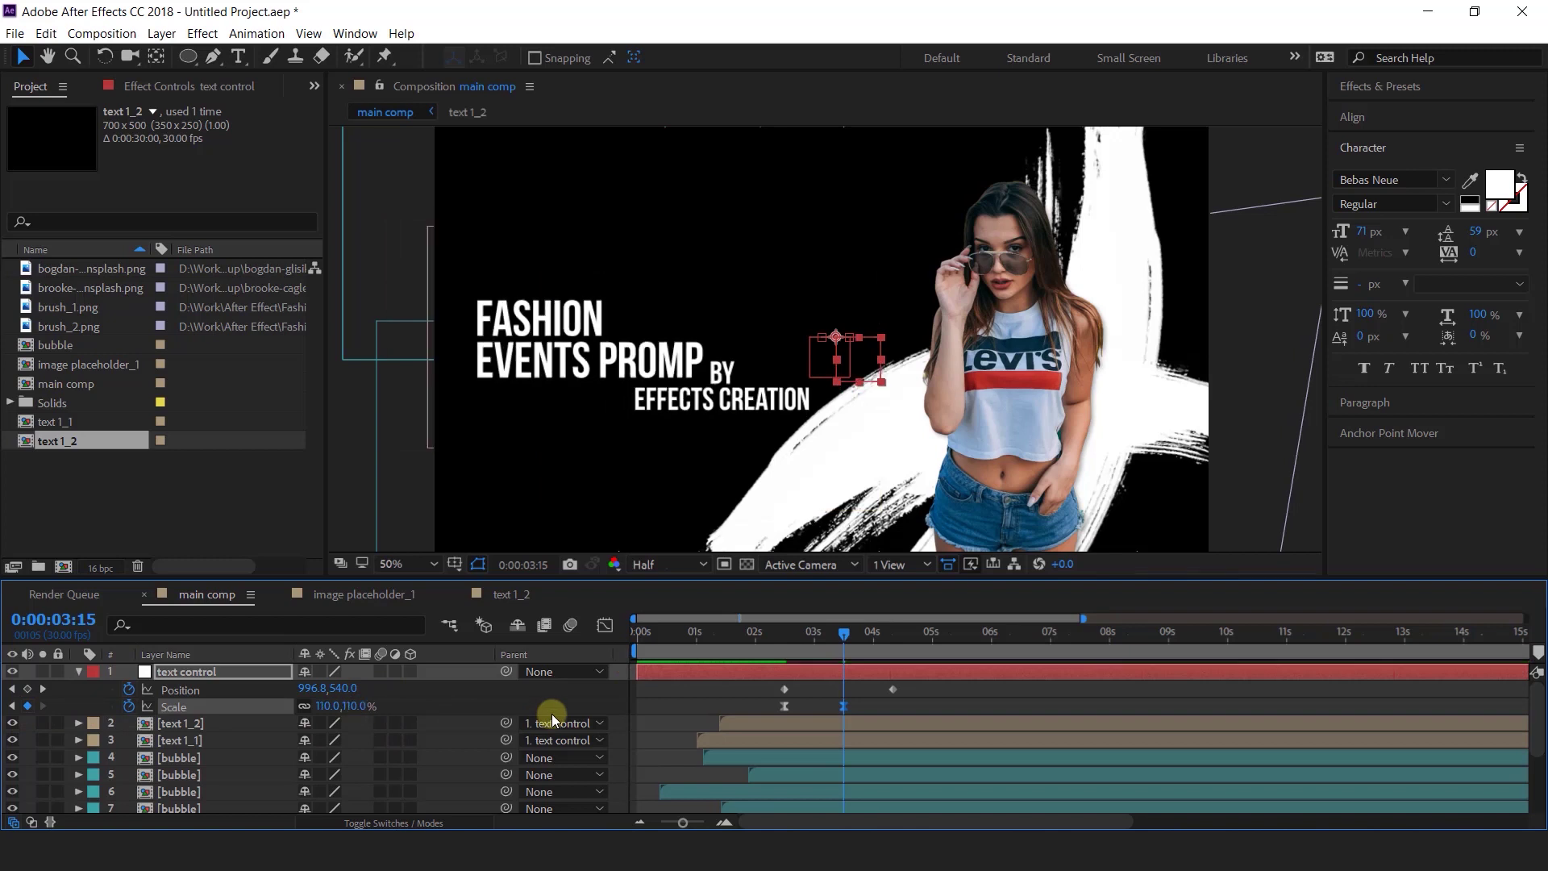
- Preview the text control null's scaling, and apply Easy Ease to both of its Position keyframes
left_click(786, 637)
key("space")
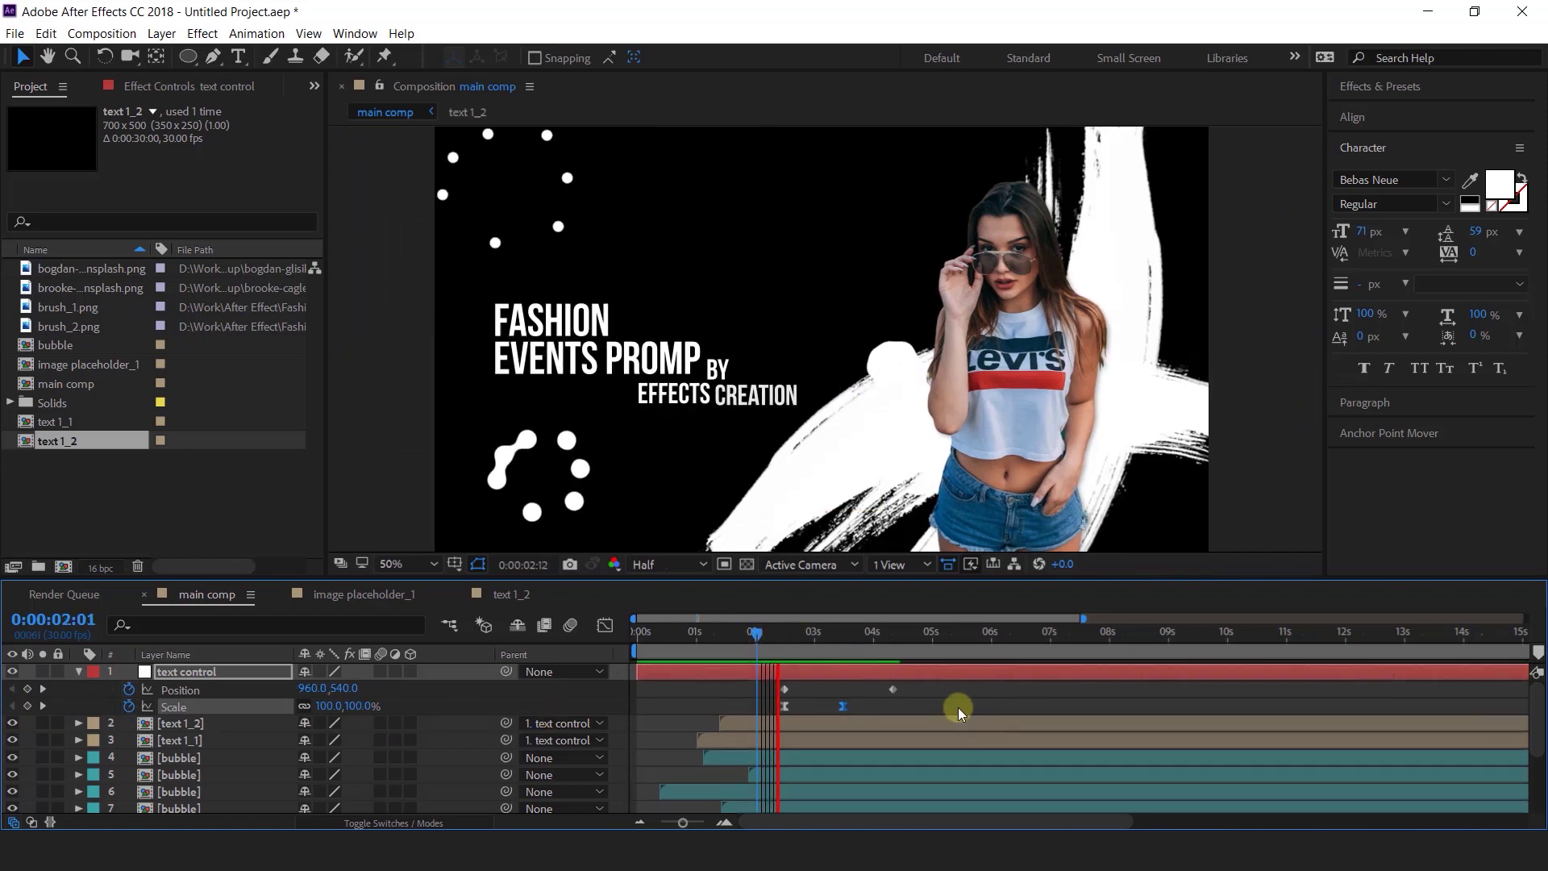
left_click(888, 640)
left_click_drag(920, 685, 742, 692)
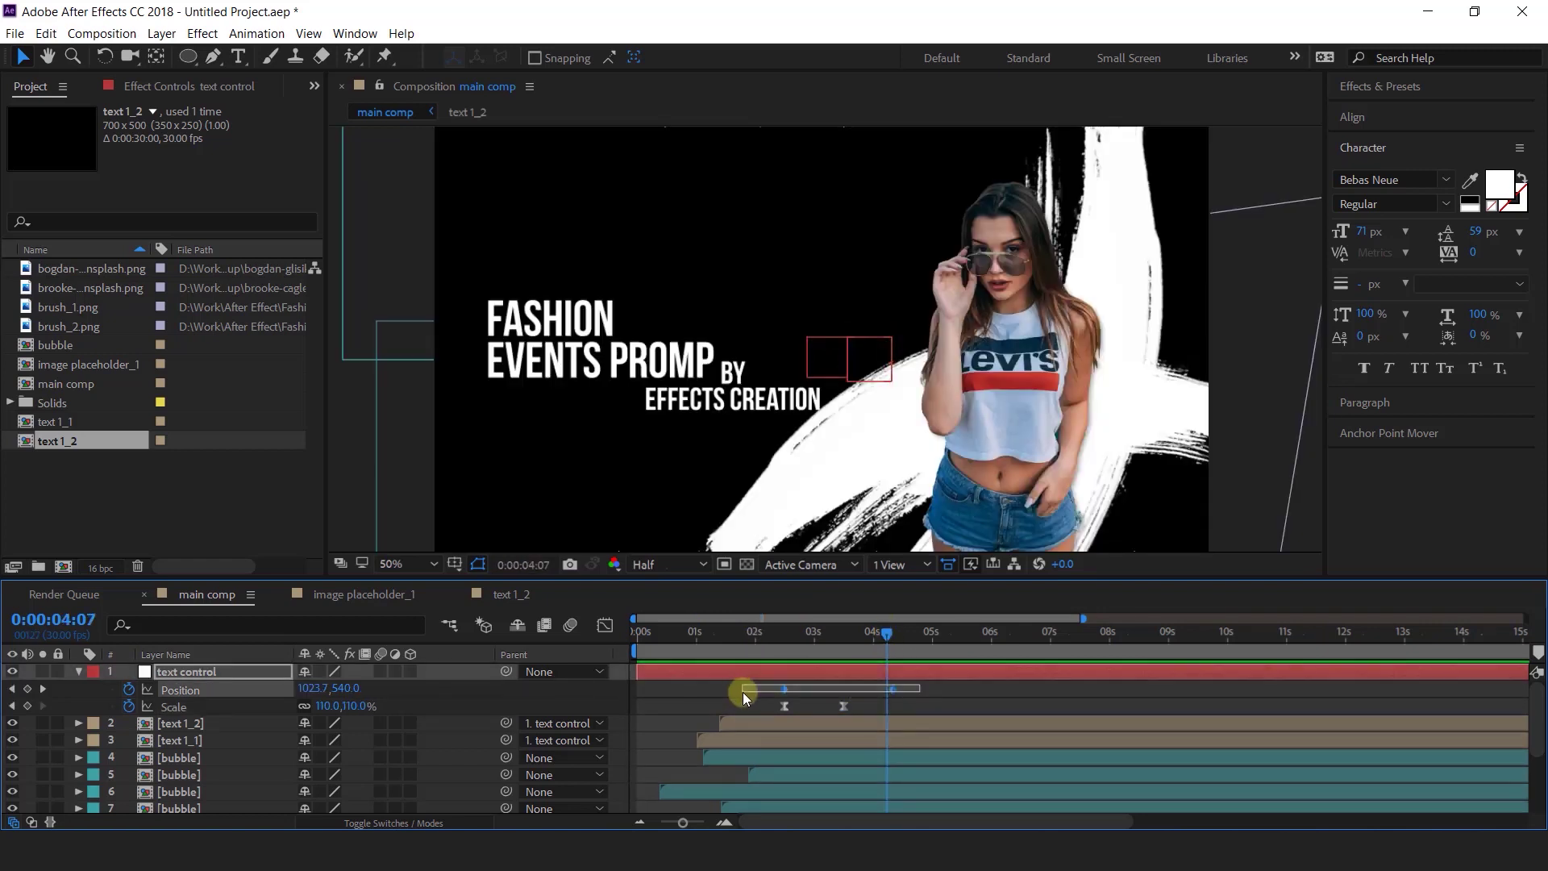
right_click(894, 688)
mouse_move(970, 674)
left_click(1137, 724)
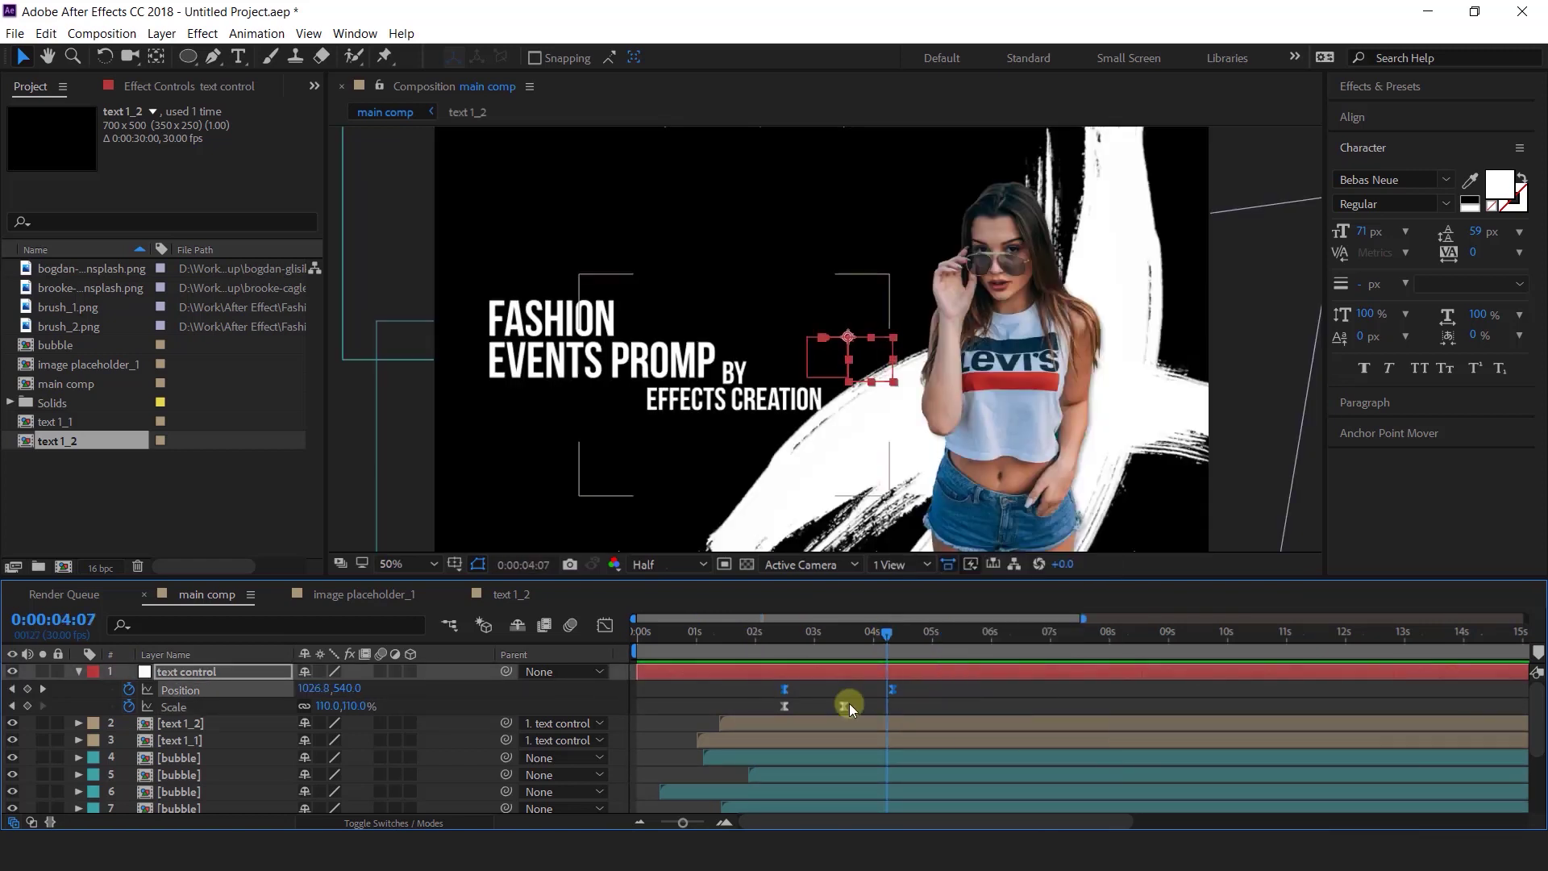
- Reshape the text control null's Position speed curve into a slow build with a sharp peak near the second keyframe
left_click(604, 625)
left_click_drag(793, 776, 886, 776)
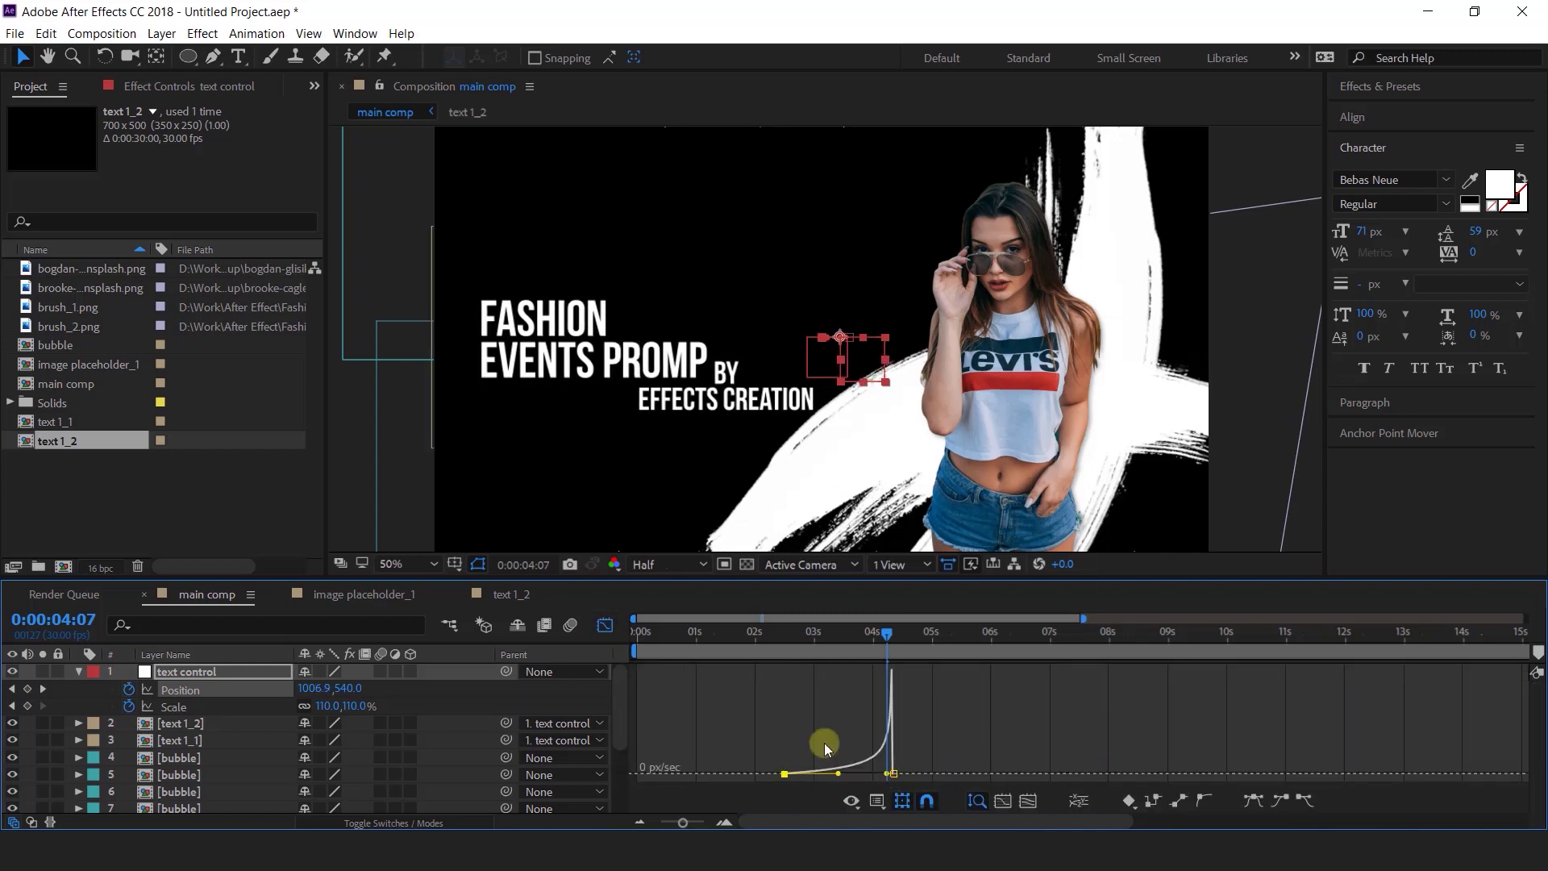
left_click(604, 626)
- Move text control's last Position keyframe to about 4 seconds and shift both Scale keyframes about a quarter second earlier
key("space")
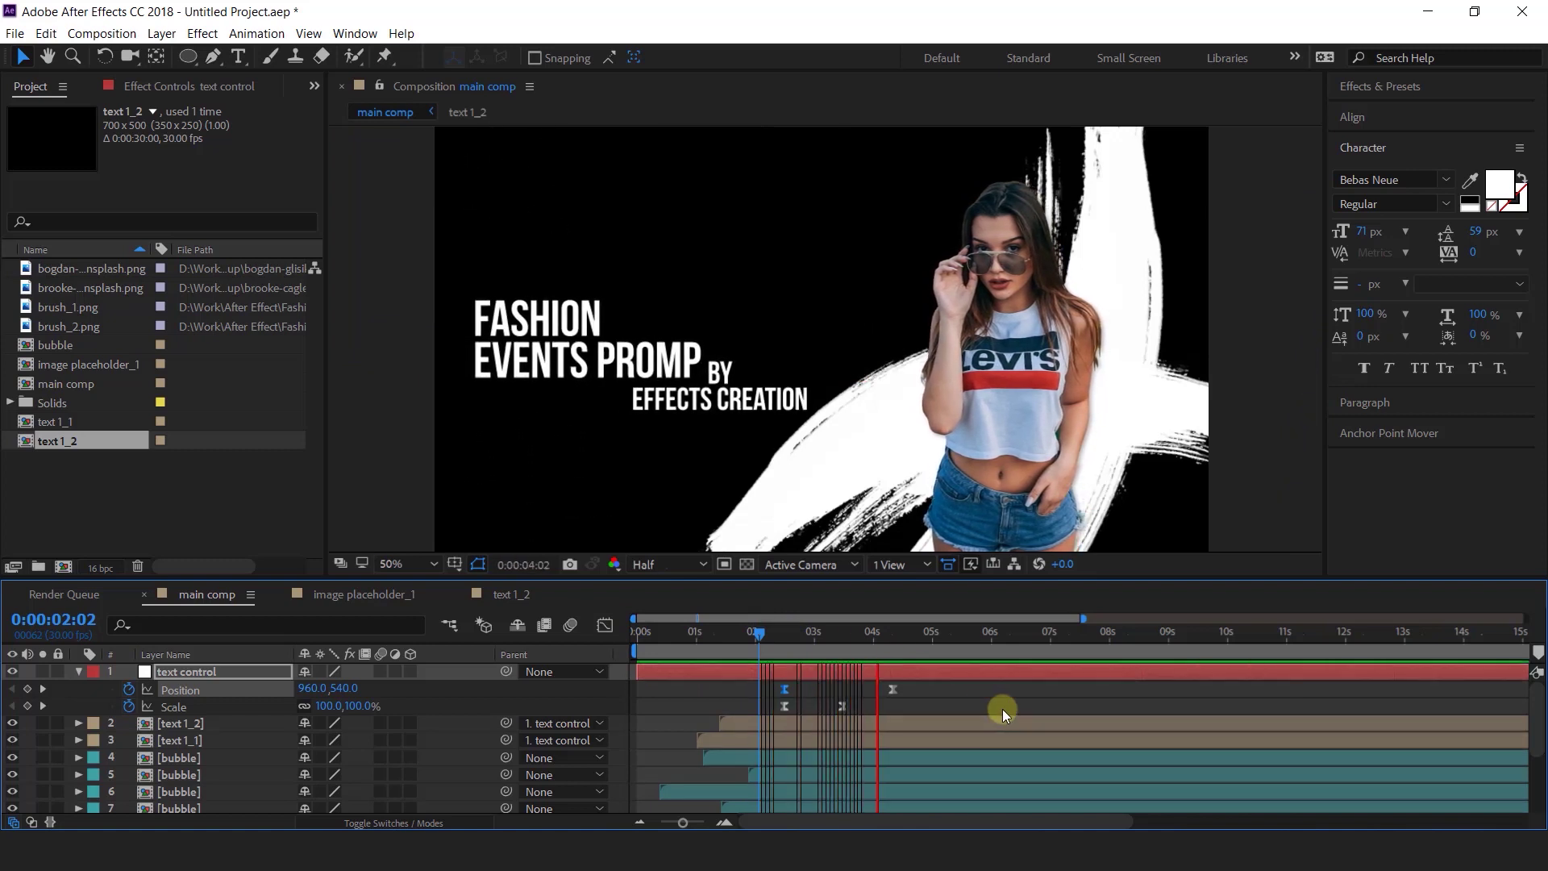
left_click_drag(854, 637, 821, 633)
left_click_drag(893, 690, 884, 690)
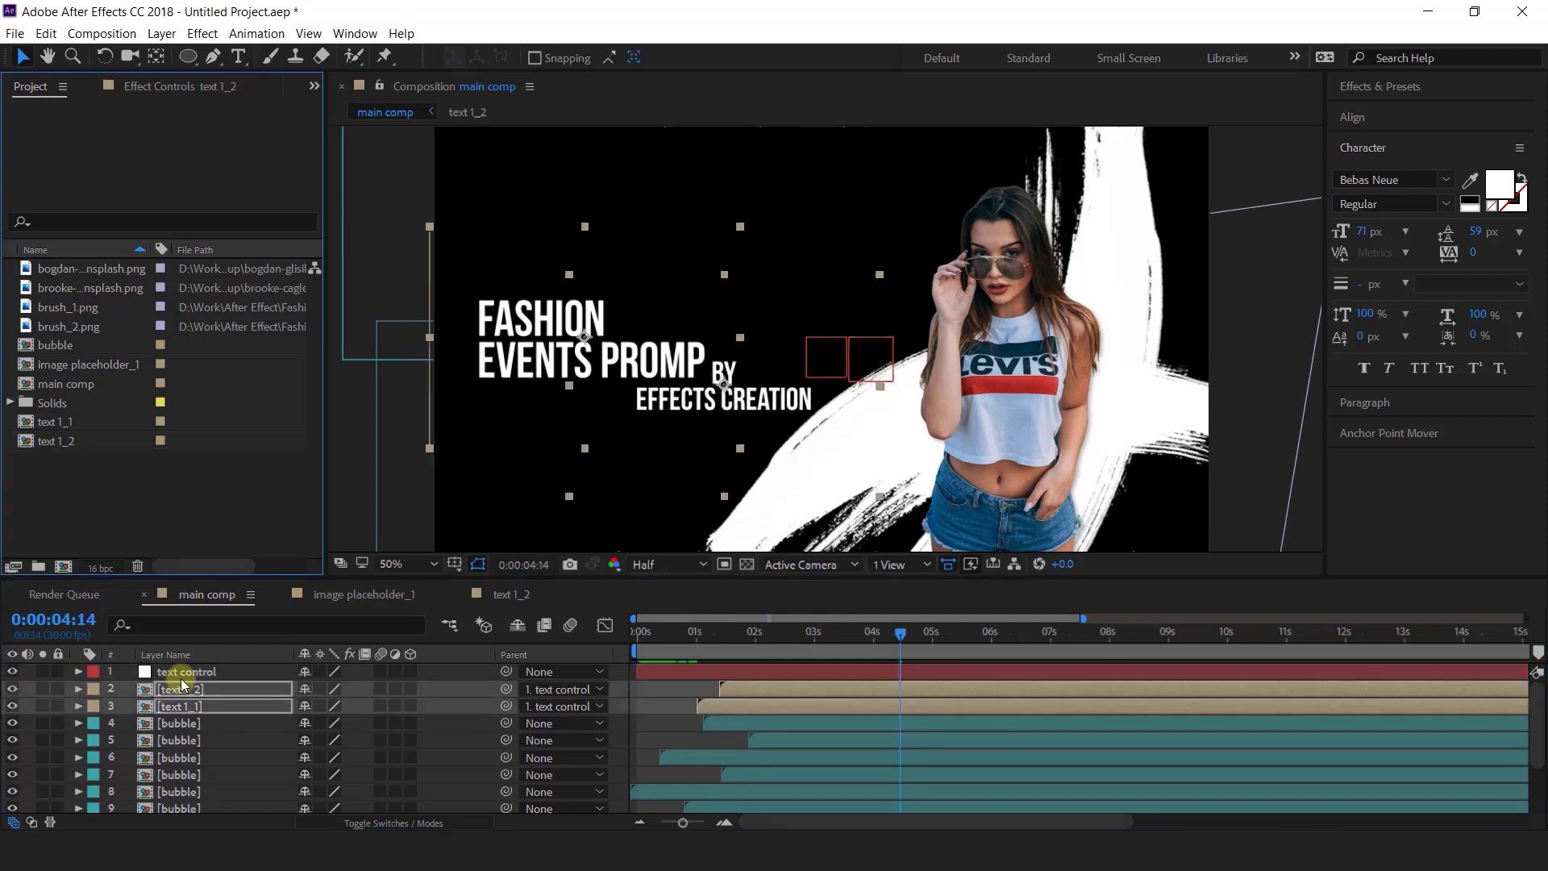
- Pre-compose all layers of the main comp into a new composition named scene1
left_click(189, 675)
key("ctrl+a")
scroll(219, 772, "down", 1)
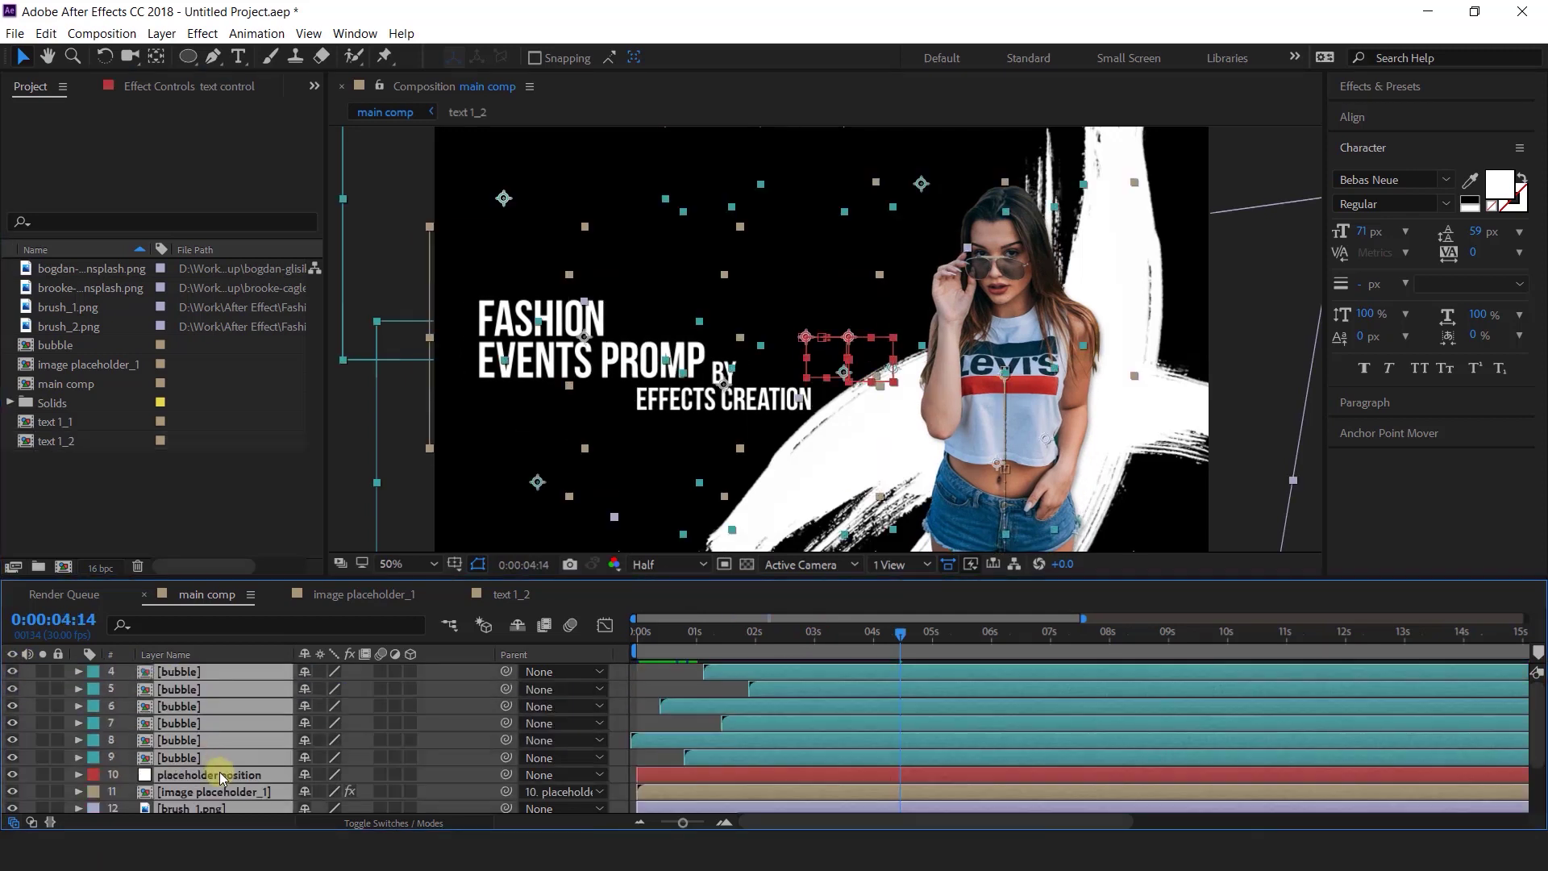
scroll(219, 771, "down", 1)
right_click(210, 721)
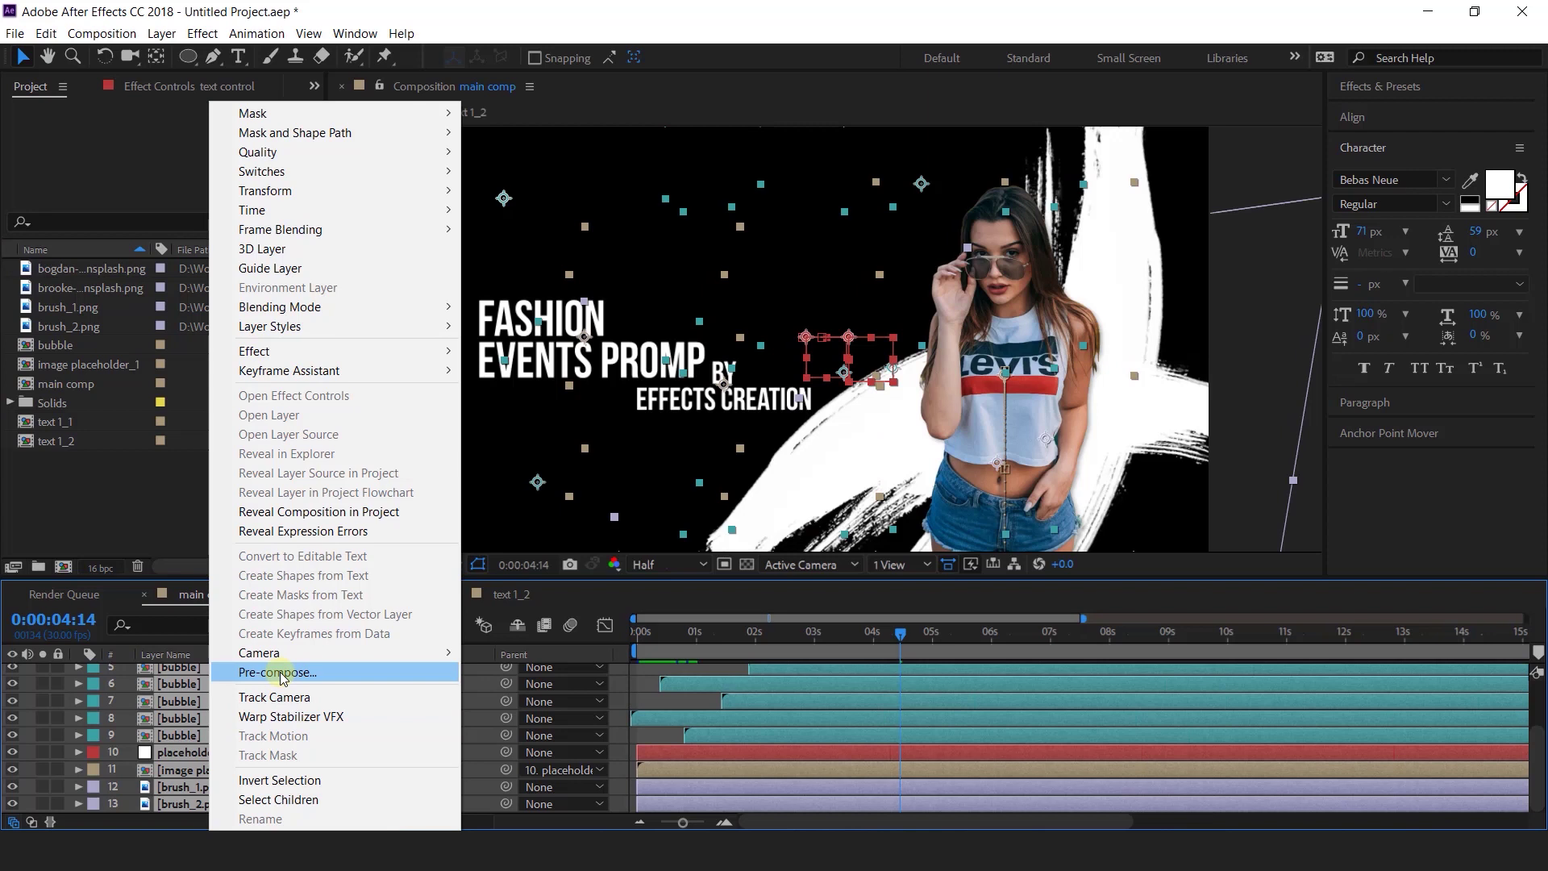
left_click(281, 674)
type("scene")
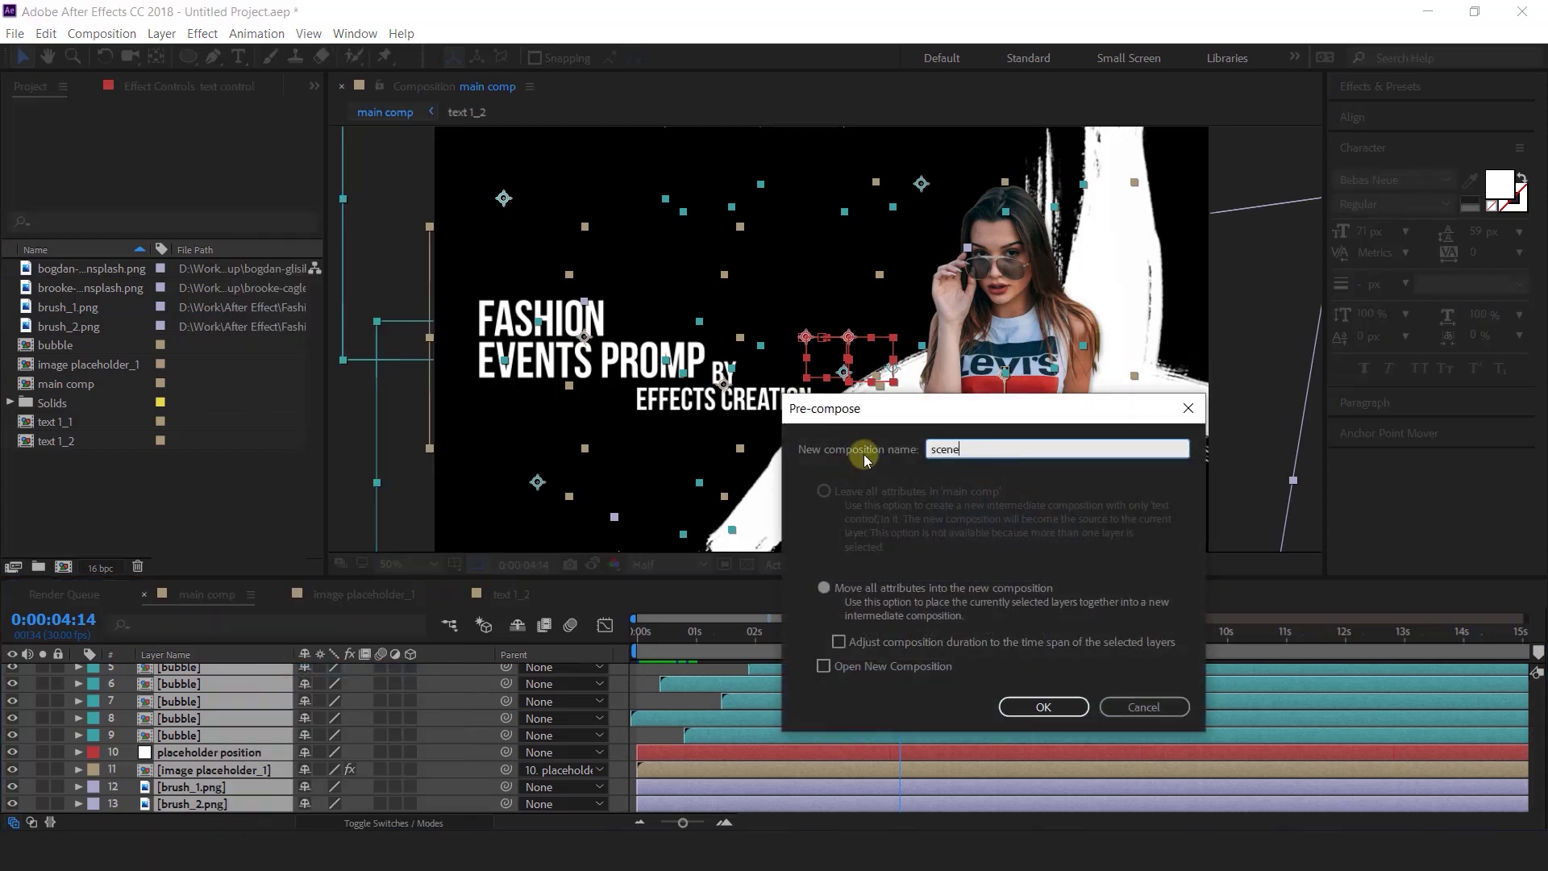
type("1")
key("Return")
left_click(493, 453)
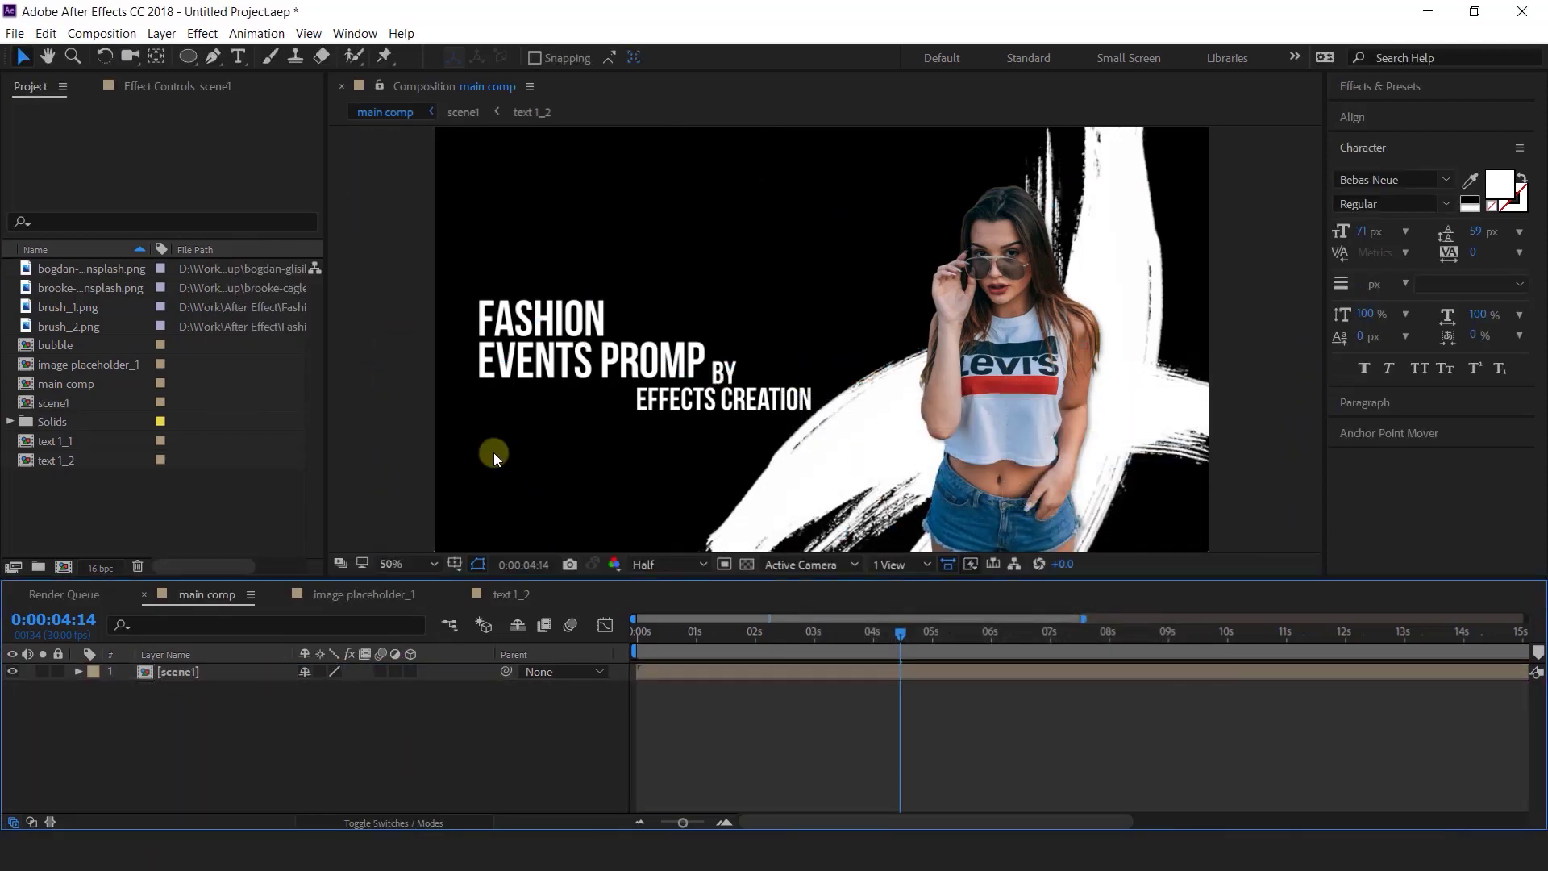
- Create a black 1920 x 1080 px solid named BG and place it beneath the scene1 layer
right_click(443, 708)
mouse_move(506, 526)
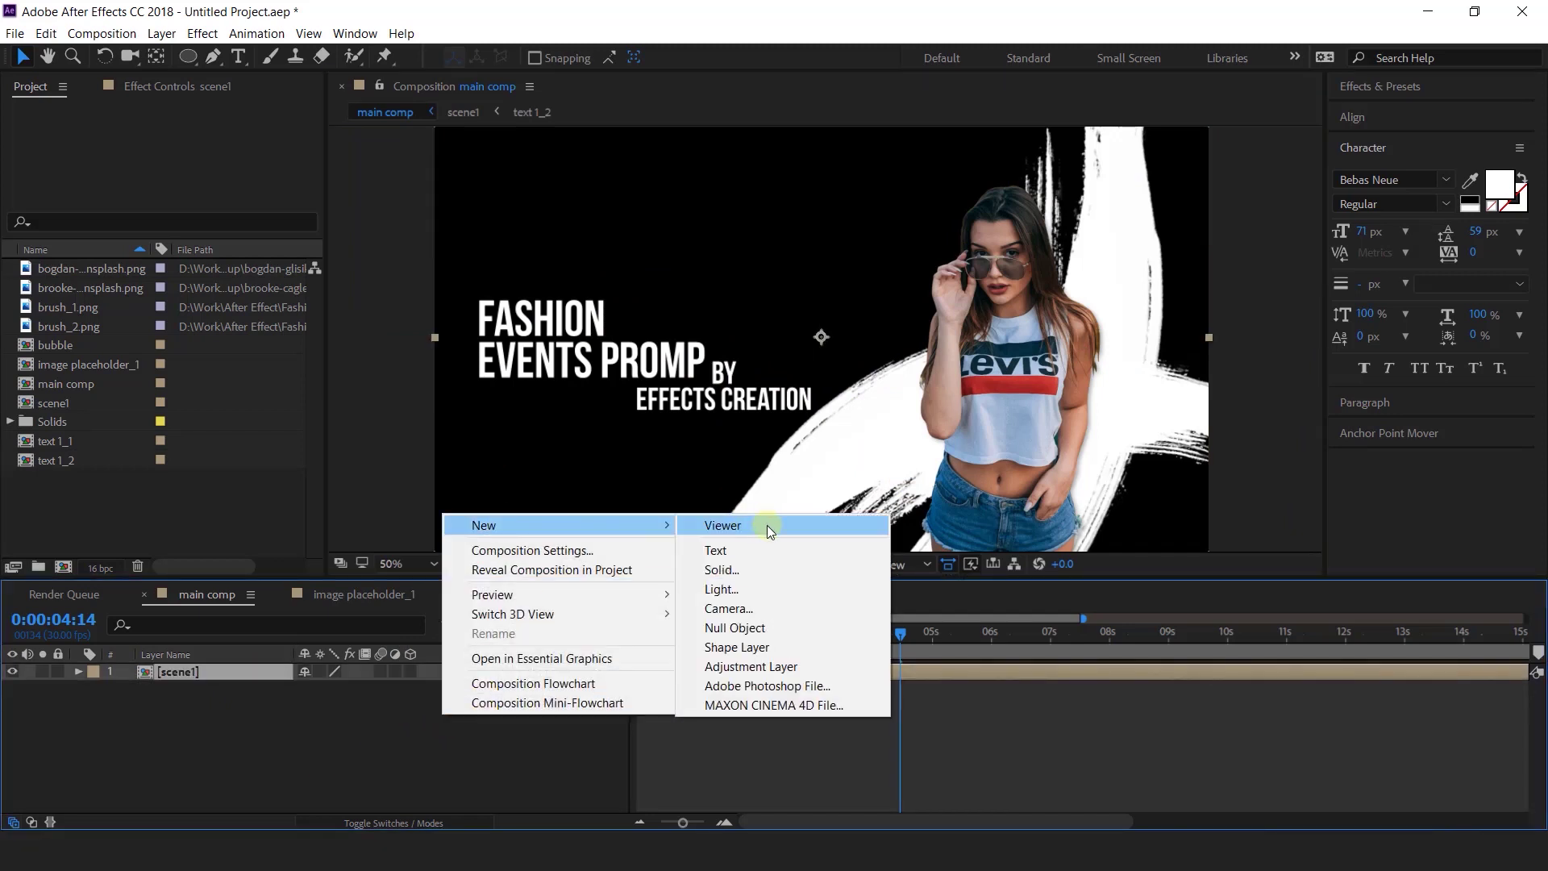
left_click(725, 565)
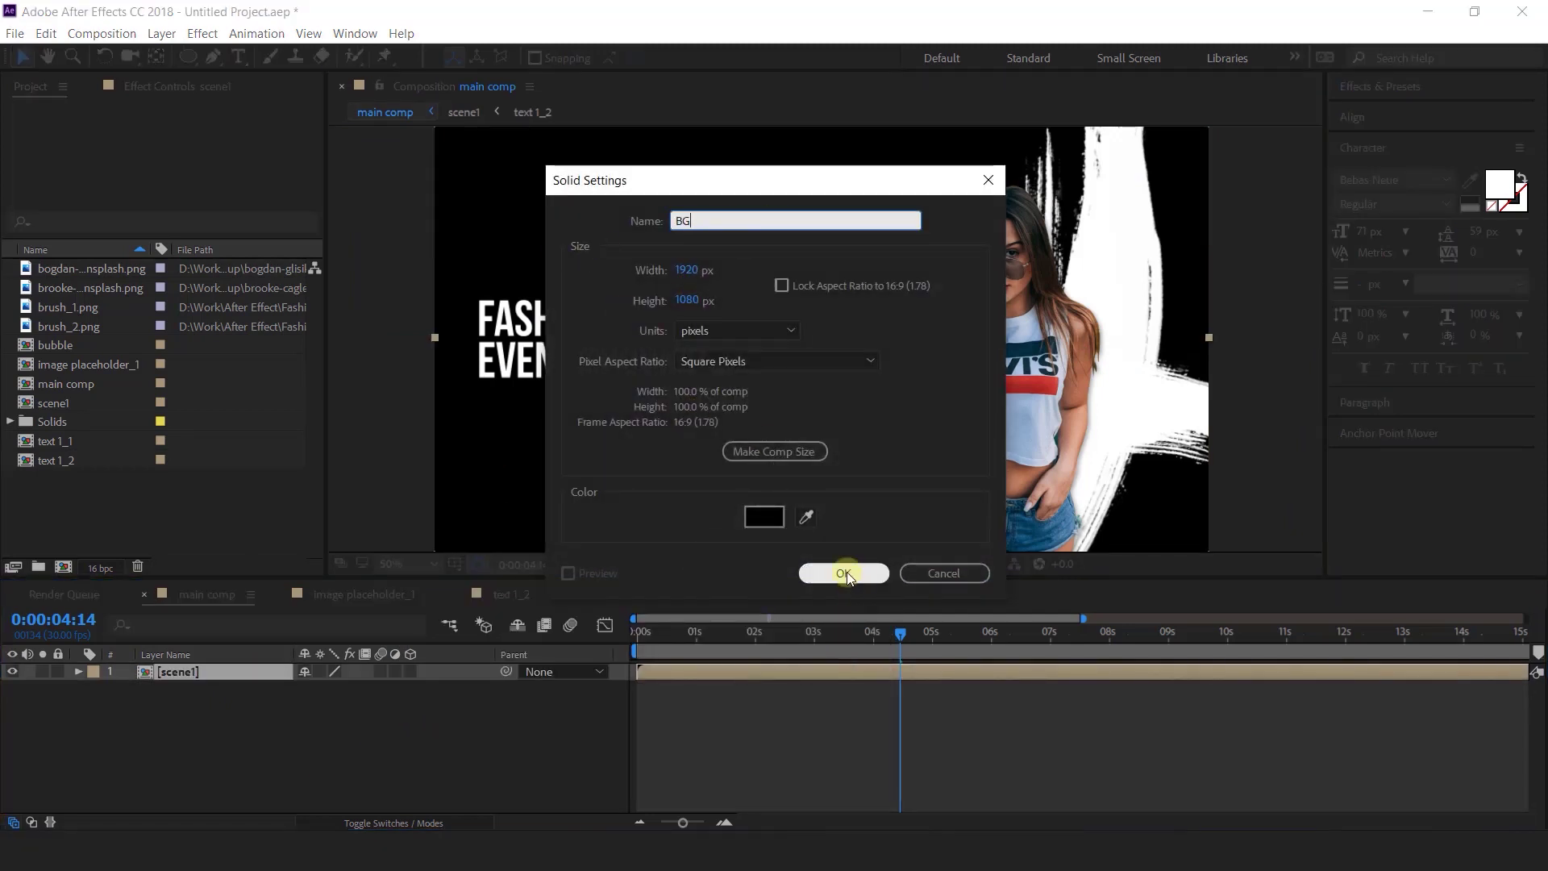
left_click(844, 572)
left_click_drag(177, 670, 177, 693)
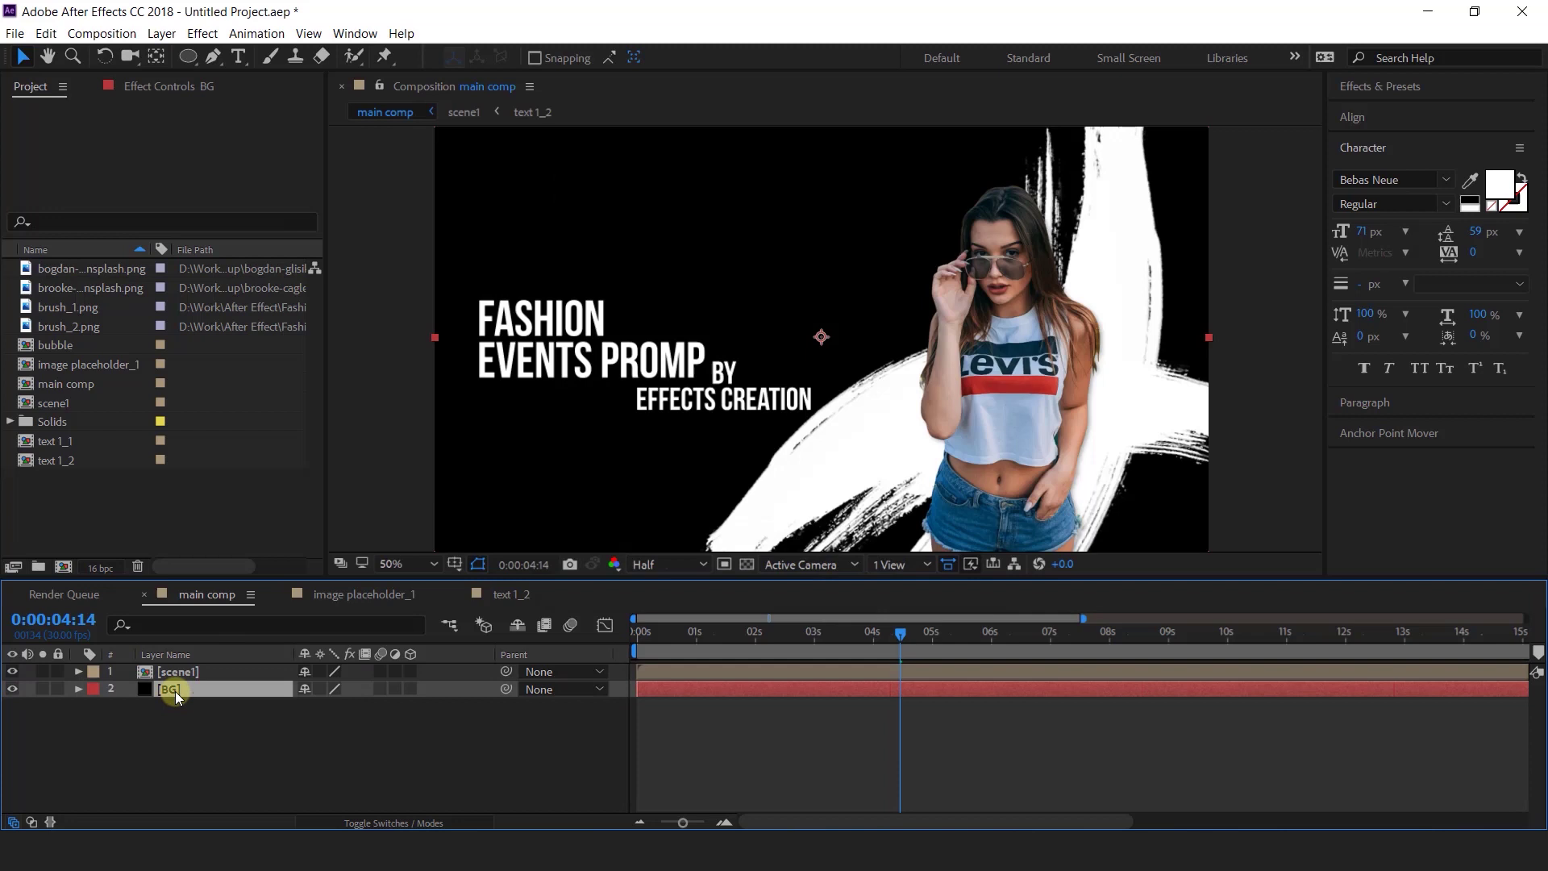
- Apply the Gradient Ramp effect to the BG solid and set its Start Color to yellow
key("ctrl+space")
type("ramp")
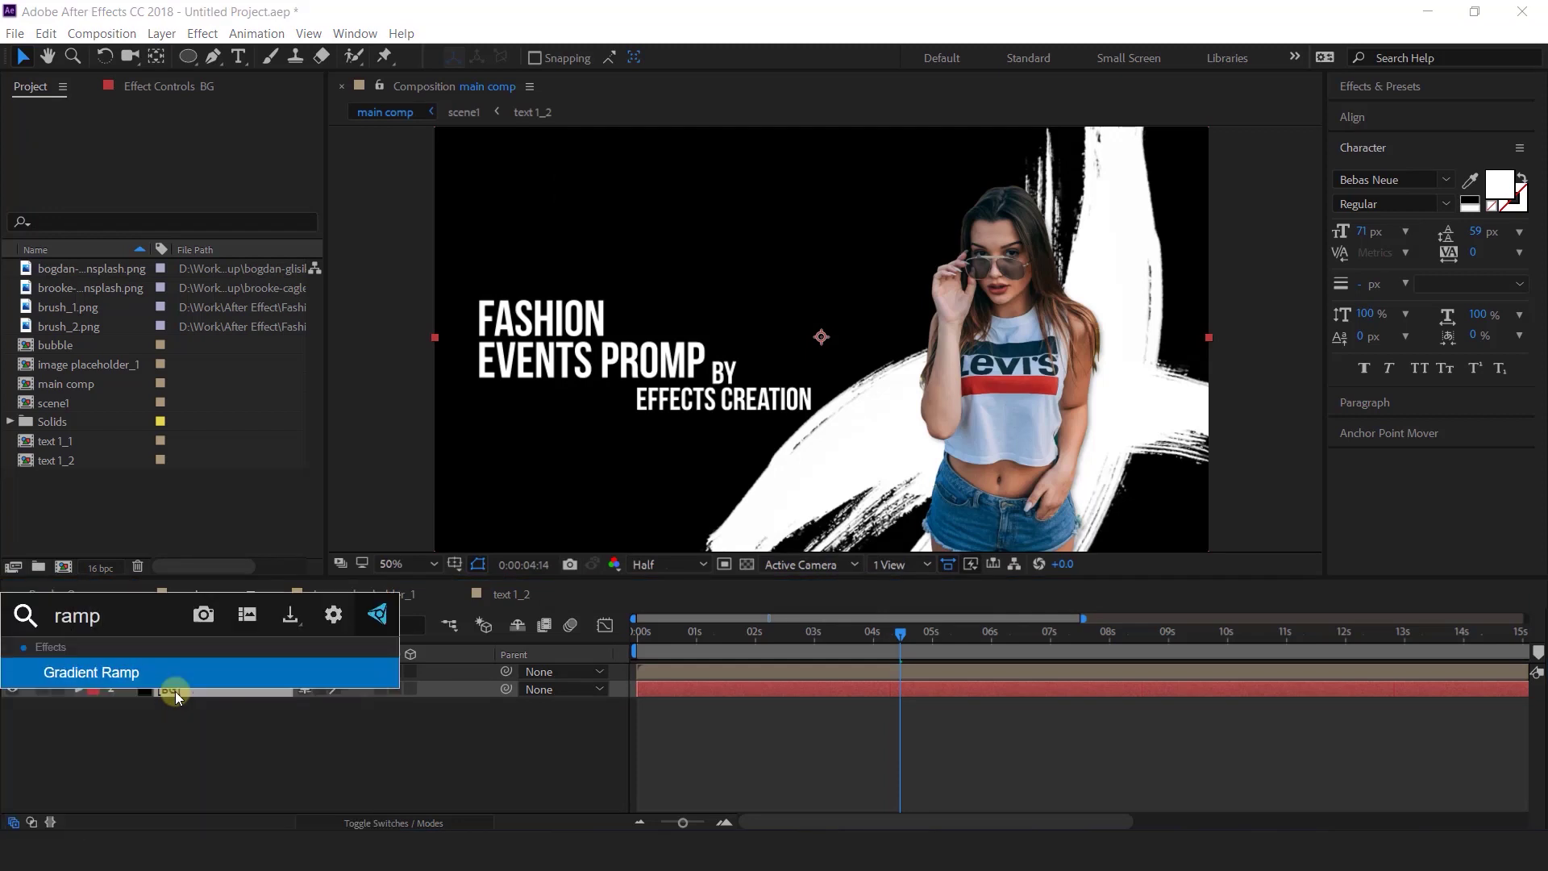
key("Return")
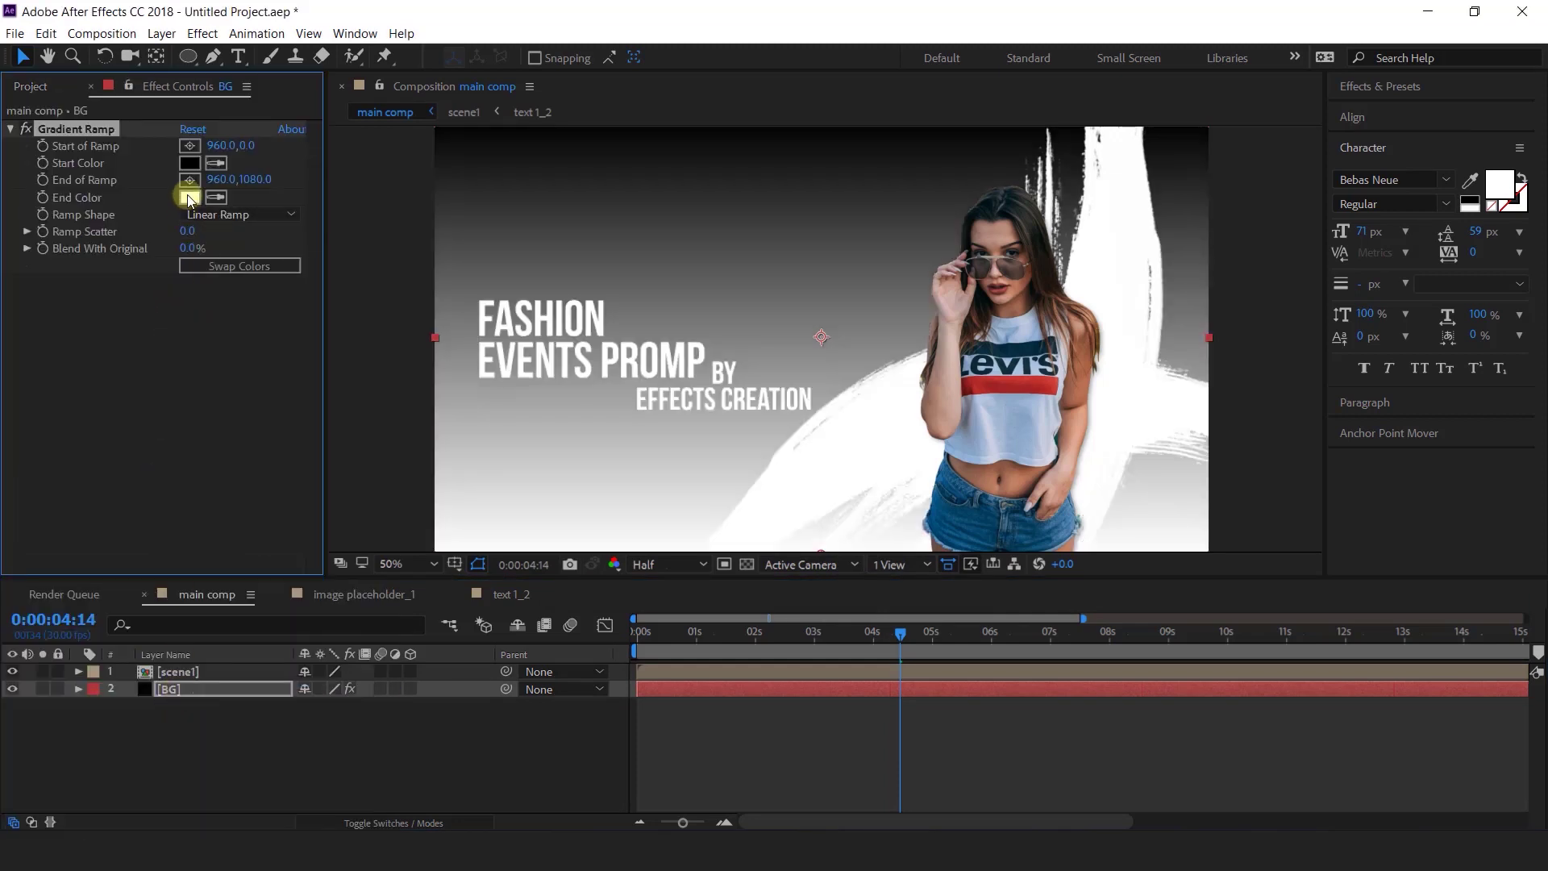
left_click(190, 164)
left_click_drag(402, 472, 400, 437)
left_click_drag(260, 234, 301, 208)
left_click(548, 219)
- Set the Gradient Ramp's End Color to red FF3D3D and preview the composition from the beginning
left_click(190, 198)
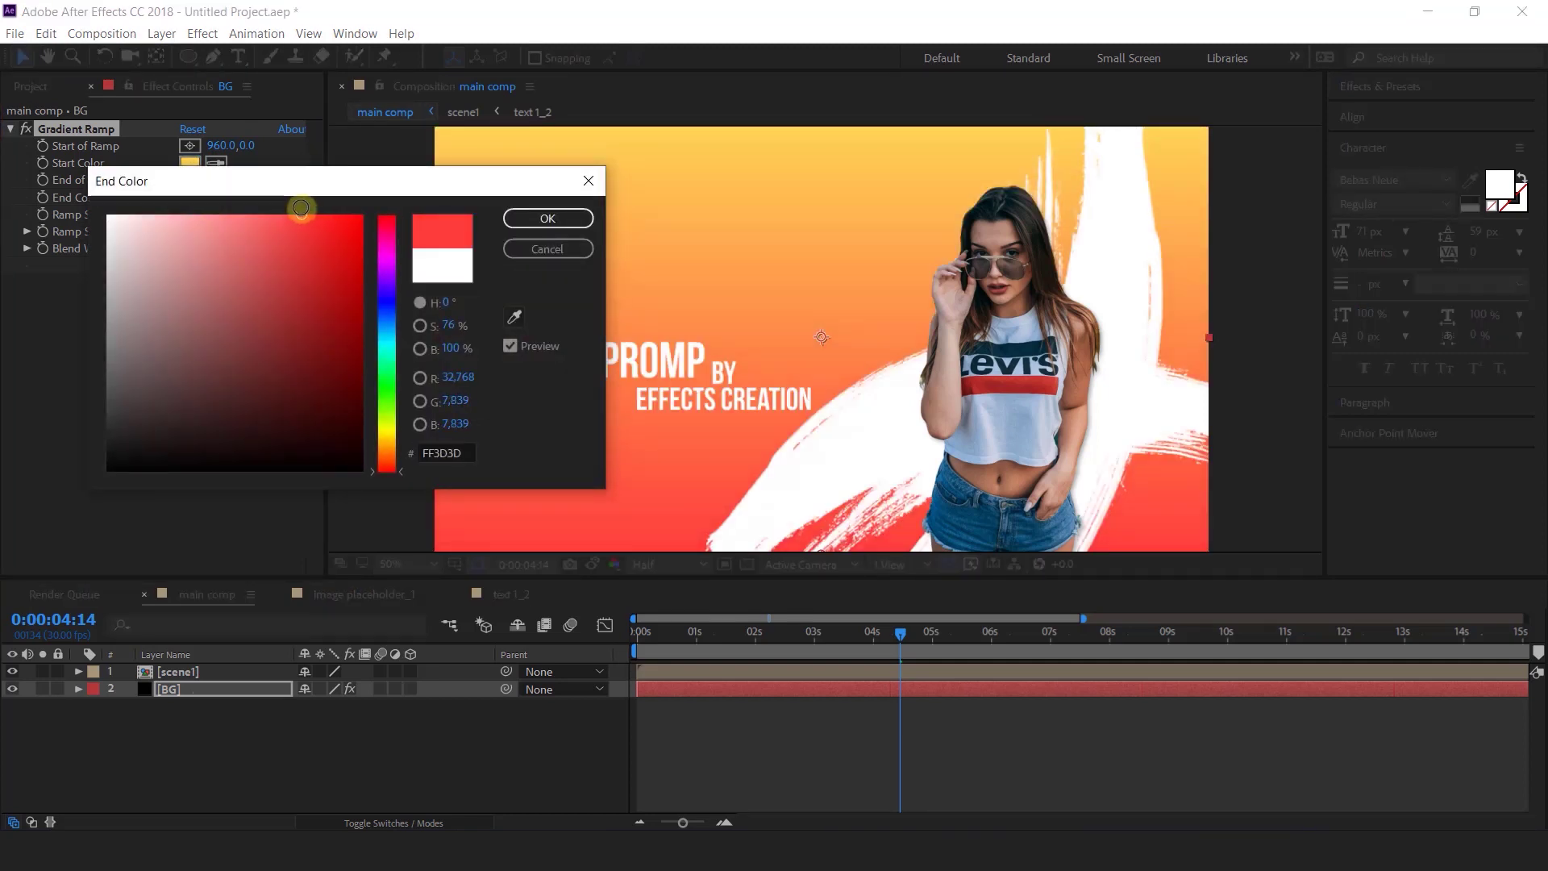
left_click(553, 225)
left_click(833, 743)
left_click_drag(903, 637, 640, 637)
key("space")
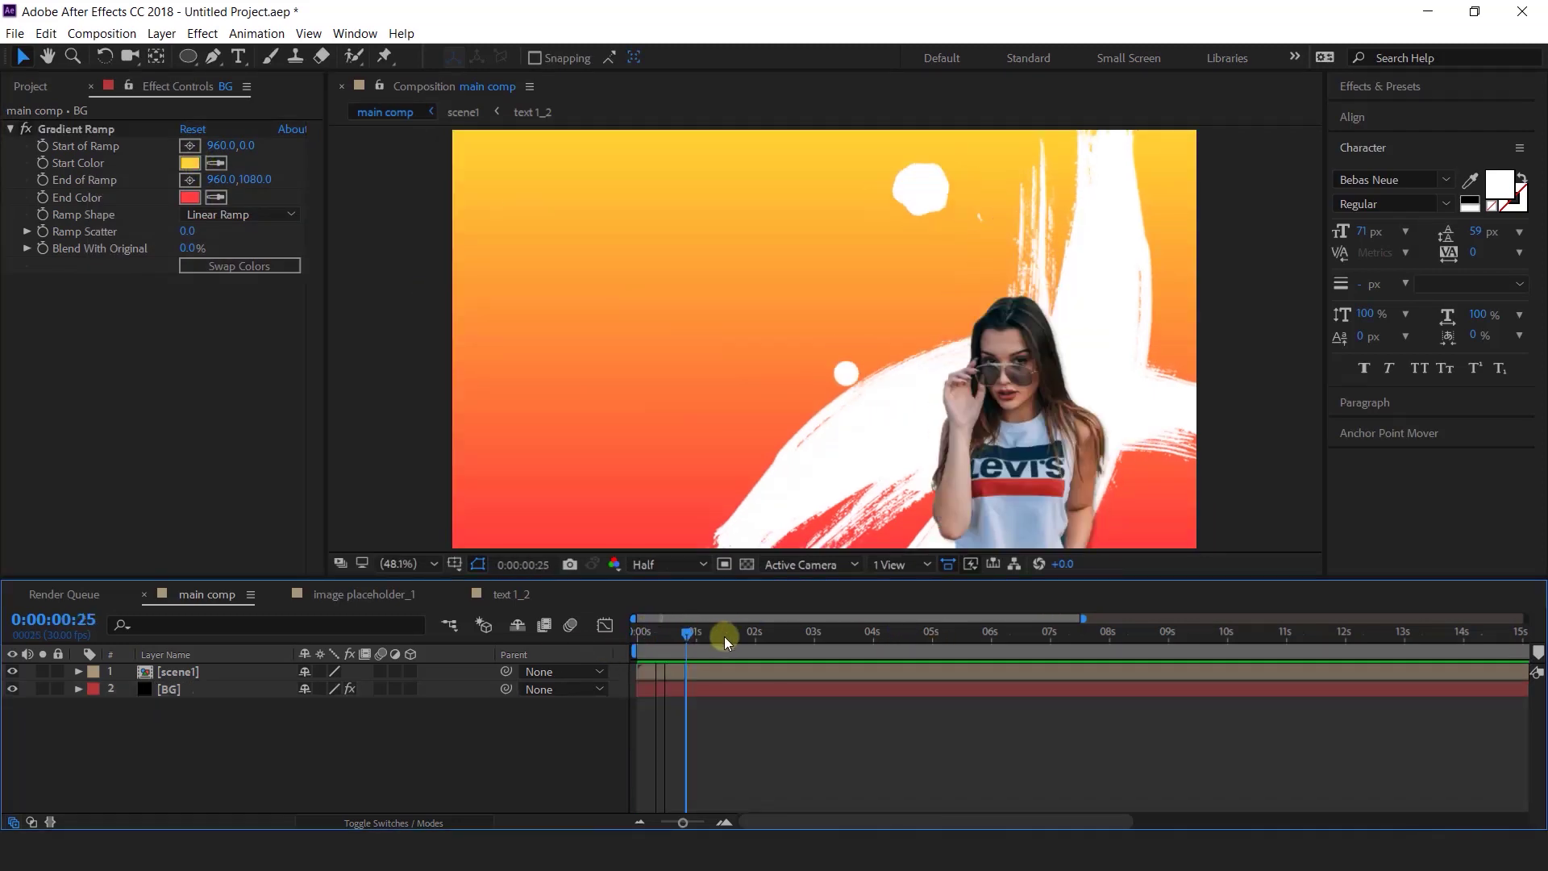
key("space")
- Keyframe scene1's Position at 0:00:01:00 and move the layer down to 960, 1551 at 0:00:00:00
left_click(665, 671)
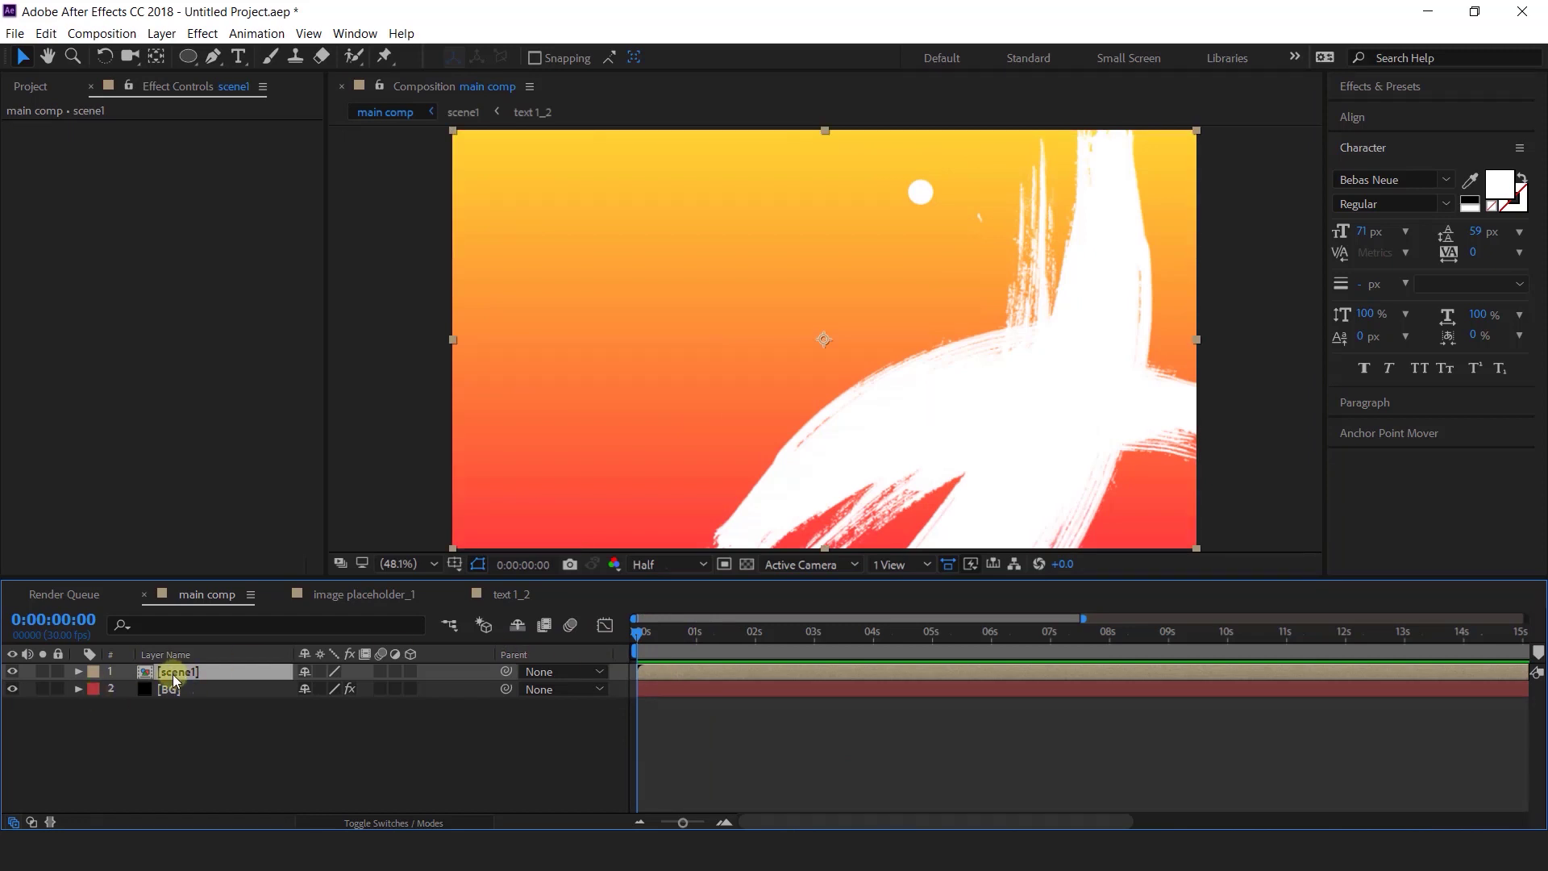
key("p")
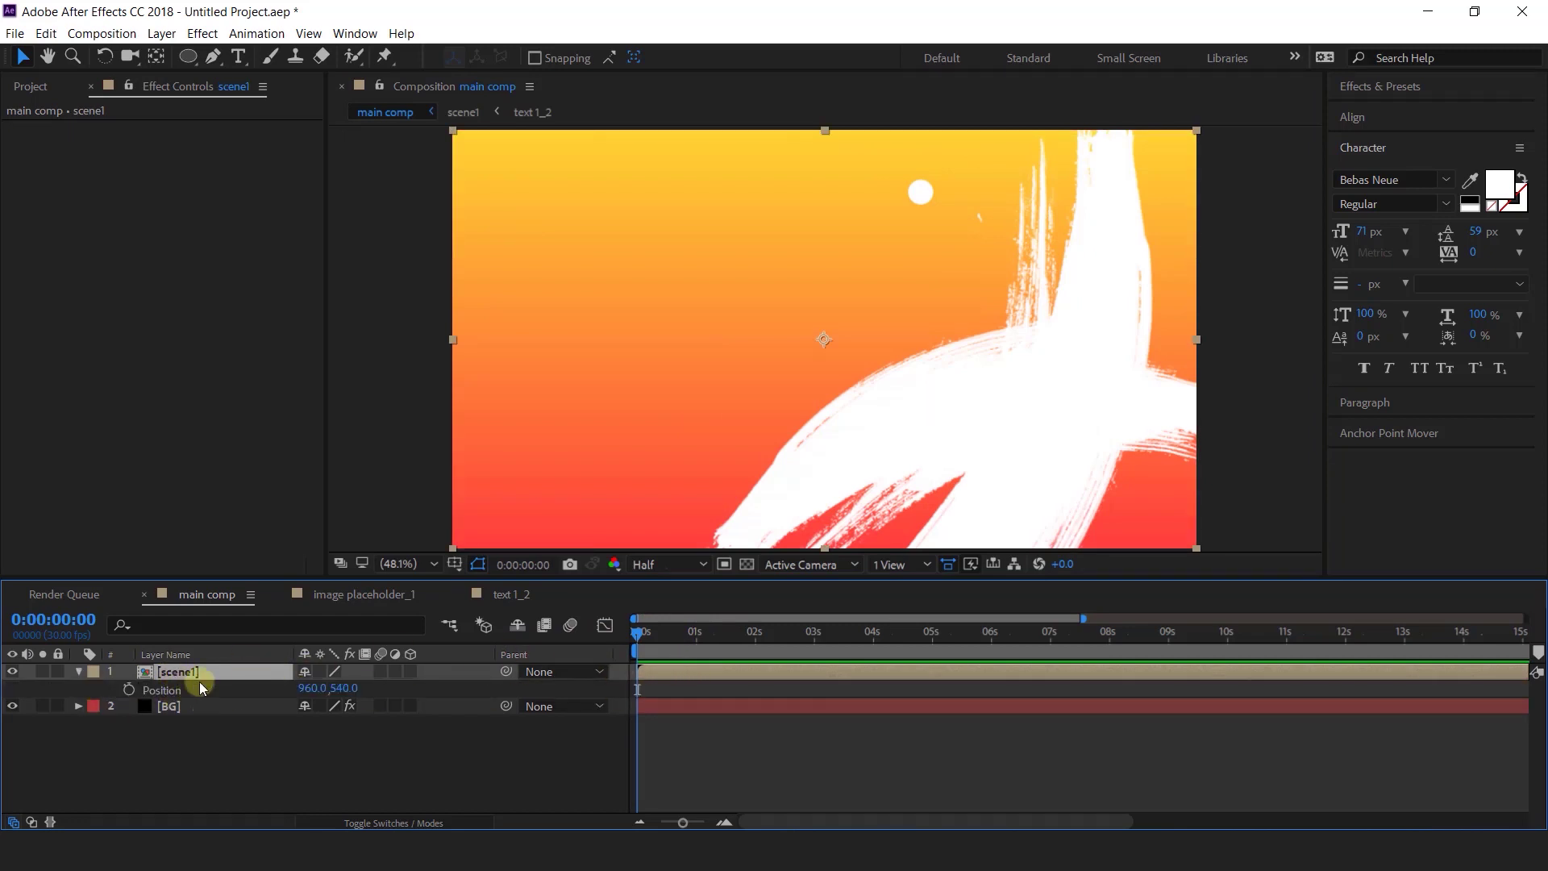
left_click(723, 823)
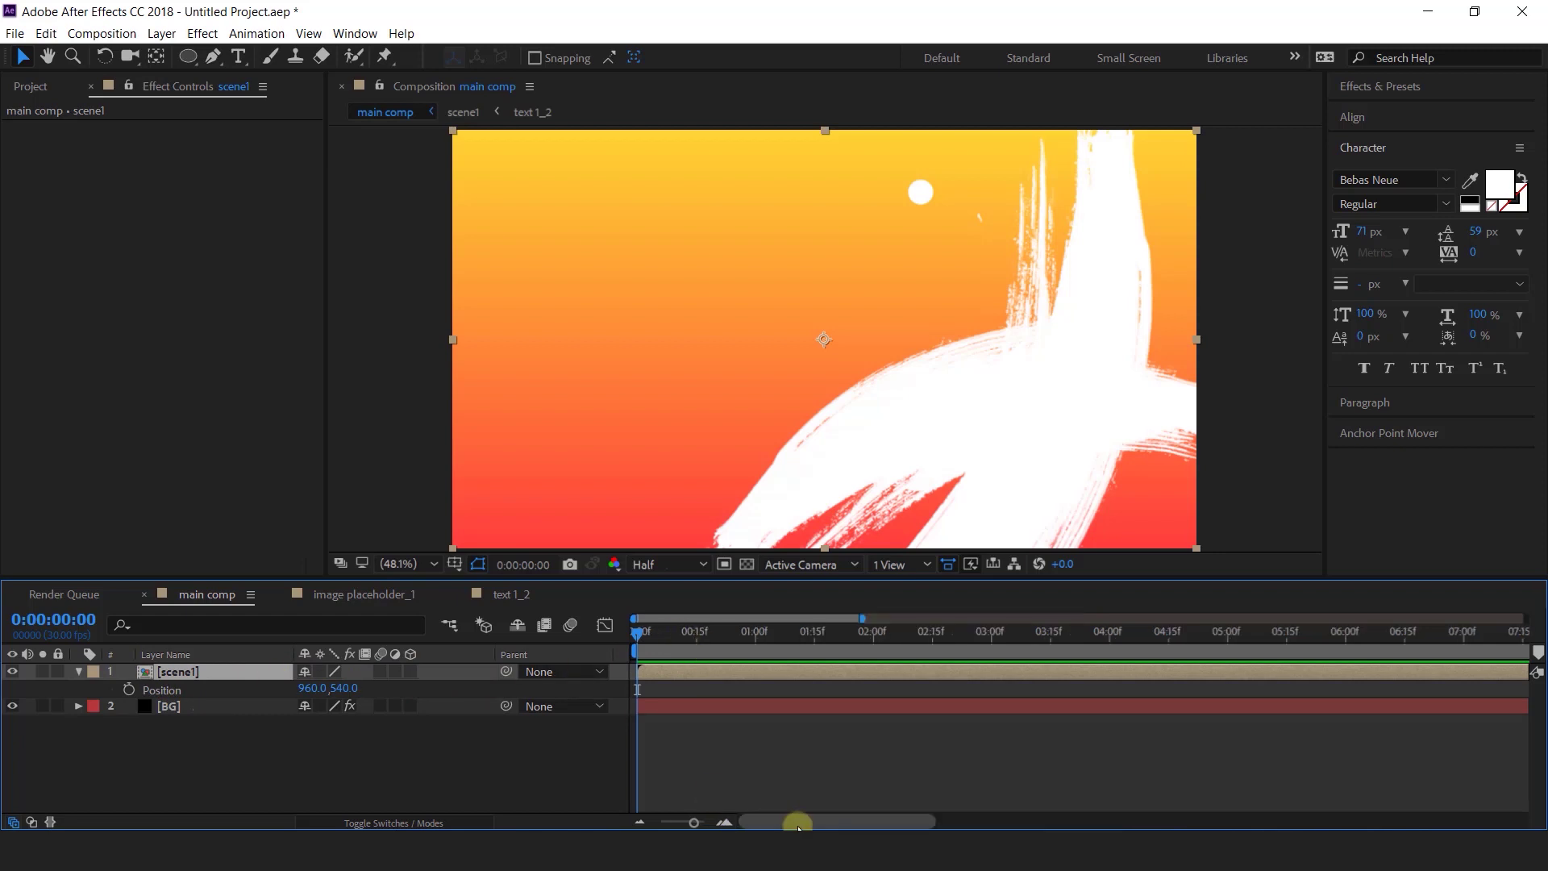
left_click_drag(640, 622, 1236, 819)
left_click(129, 690)
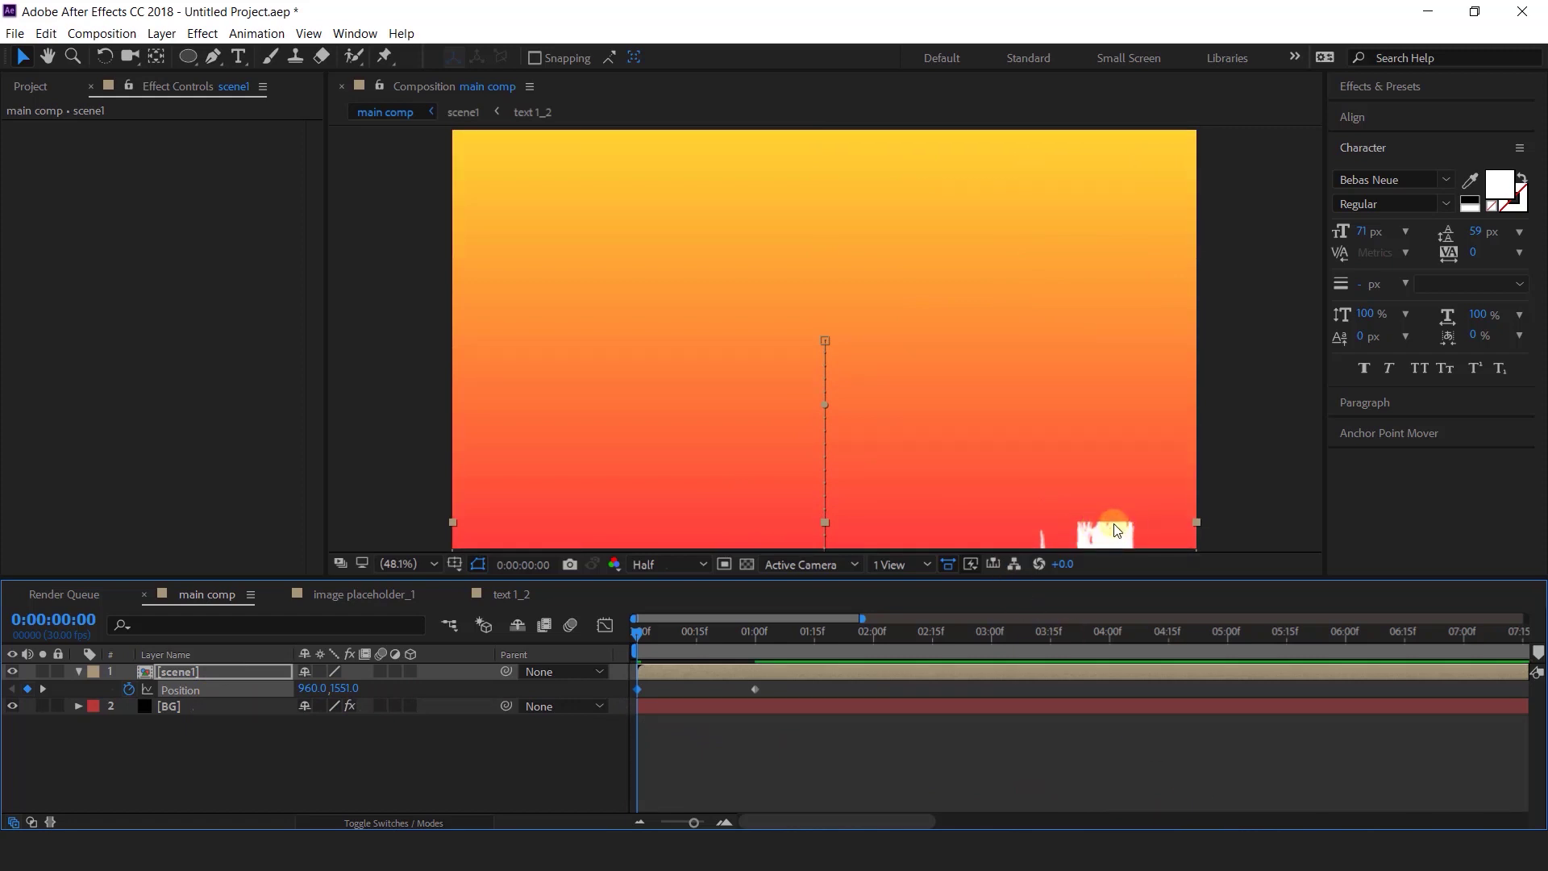
- Turn on Collapse Transformations for scene1, set its starting Position to 960, 1942, and preview the entrance
left_click(320, 672)
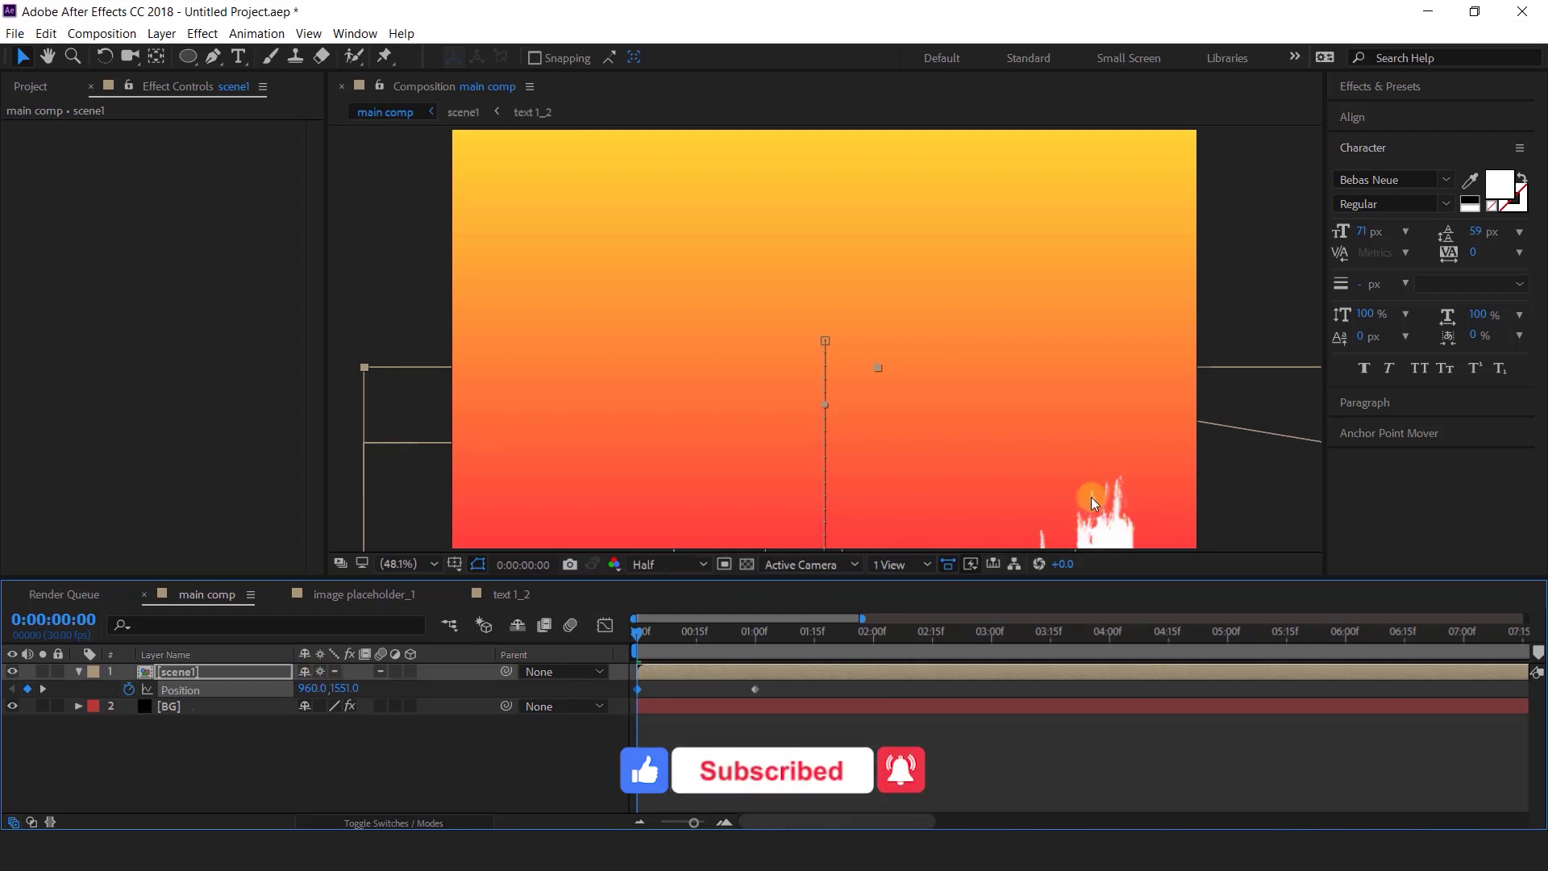
left_click_drag(360, 687, 695, 723)
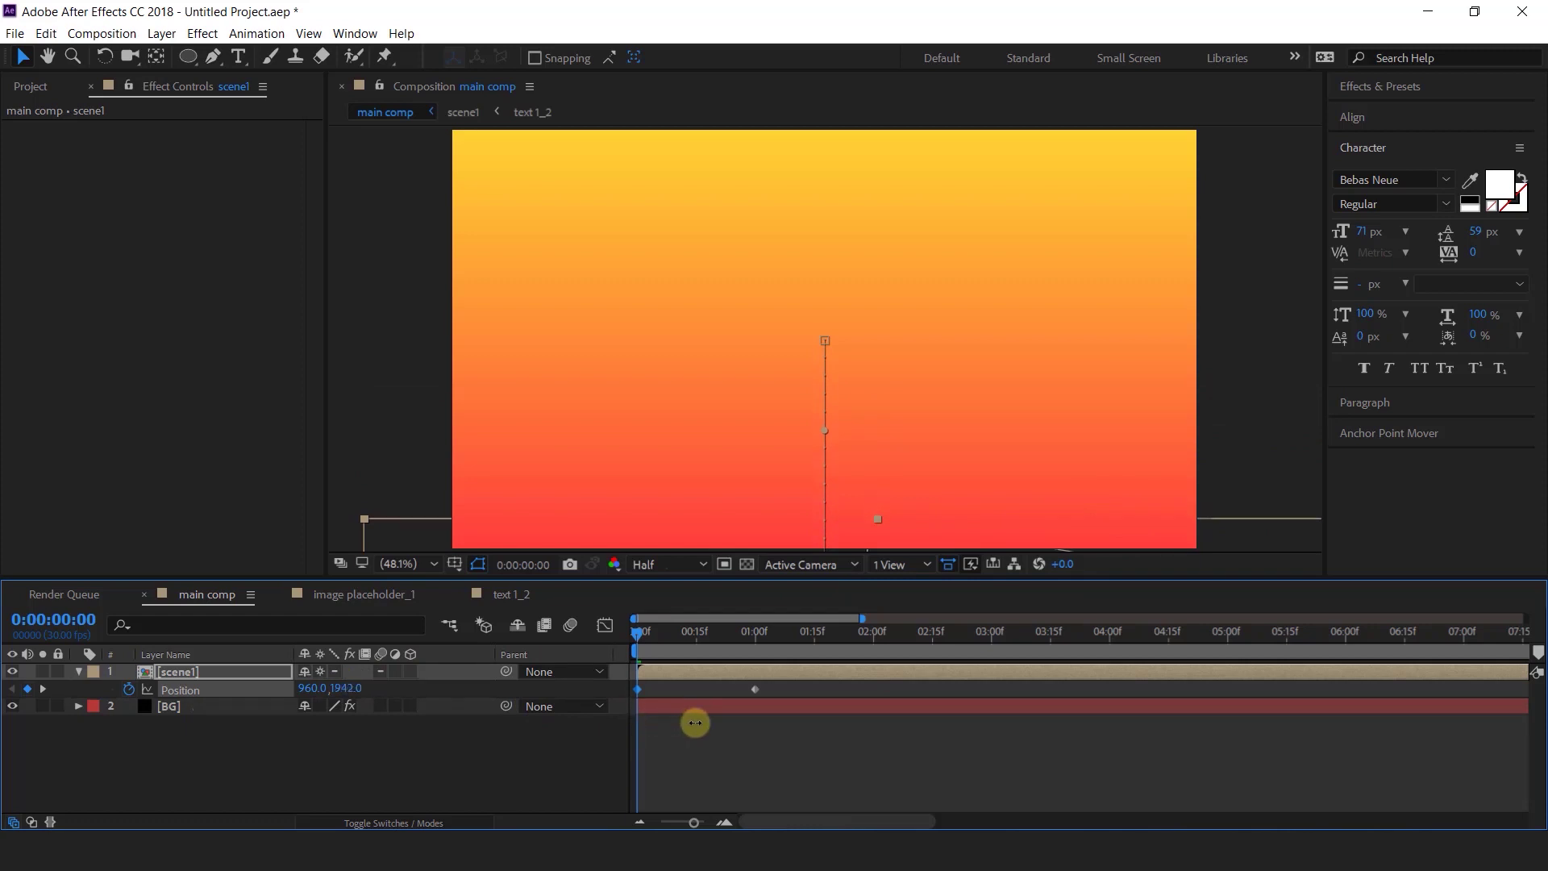
key("space")
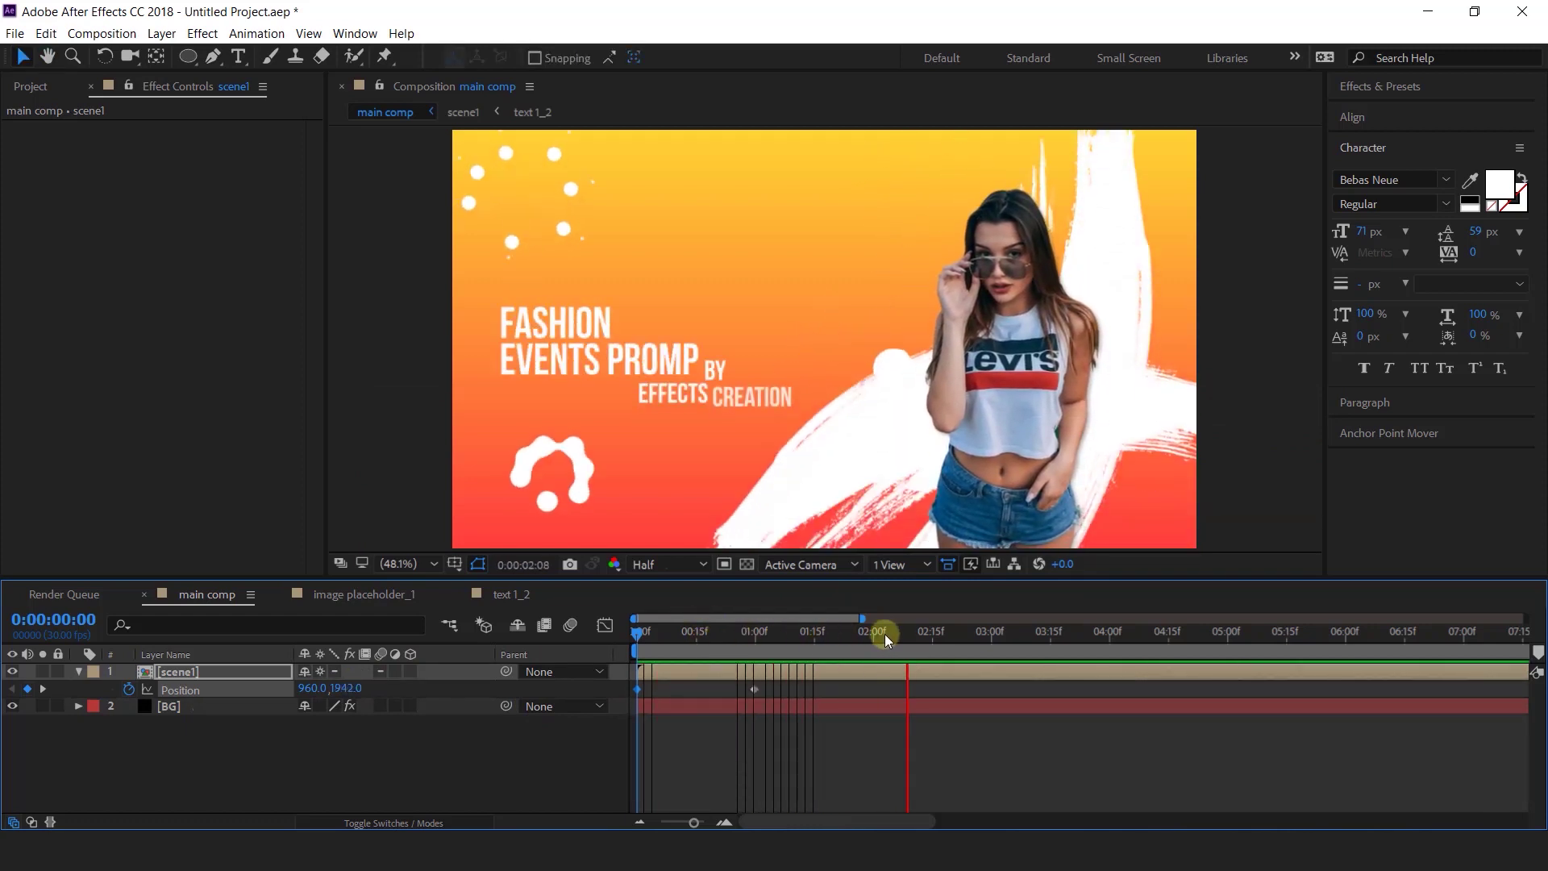
- Add a hold-in-place Position keyframe for scene1 at 0:00:03:15, and set Position to 2874, 540 at 0:00:04:11
left_click(1050, 637)
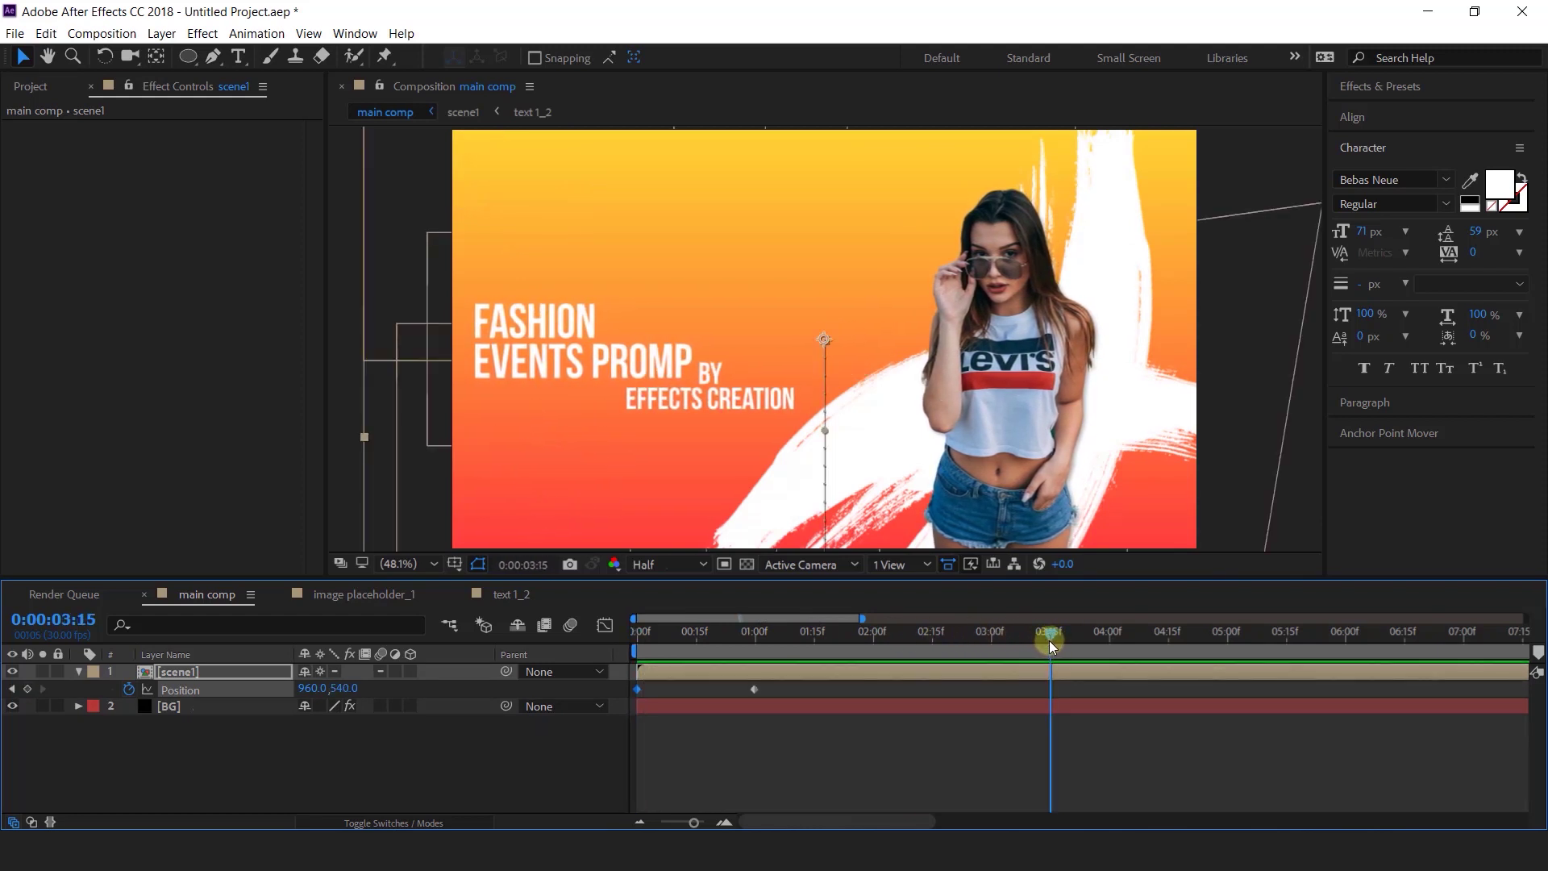
key("semicolon")
left_click(27, 690)
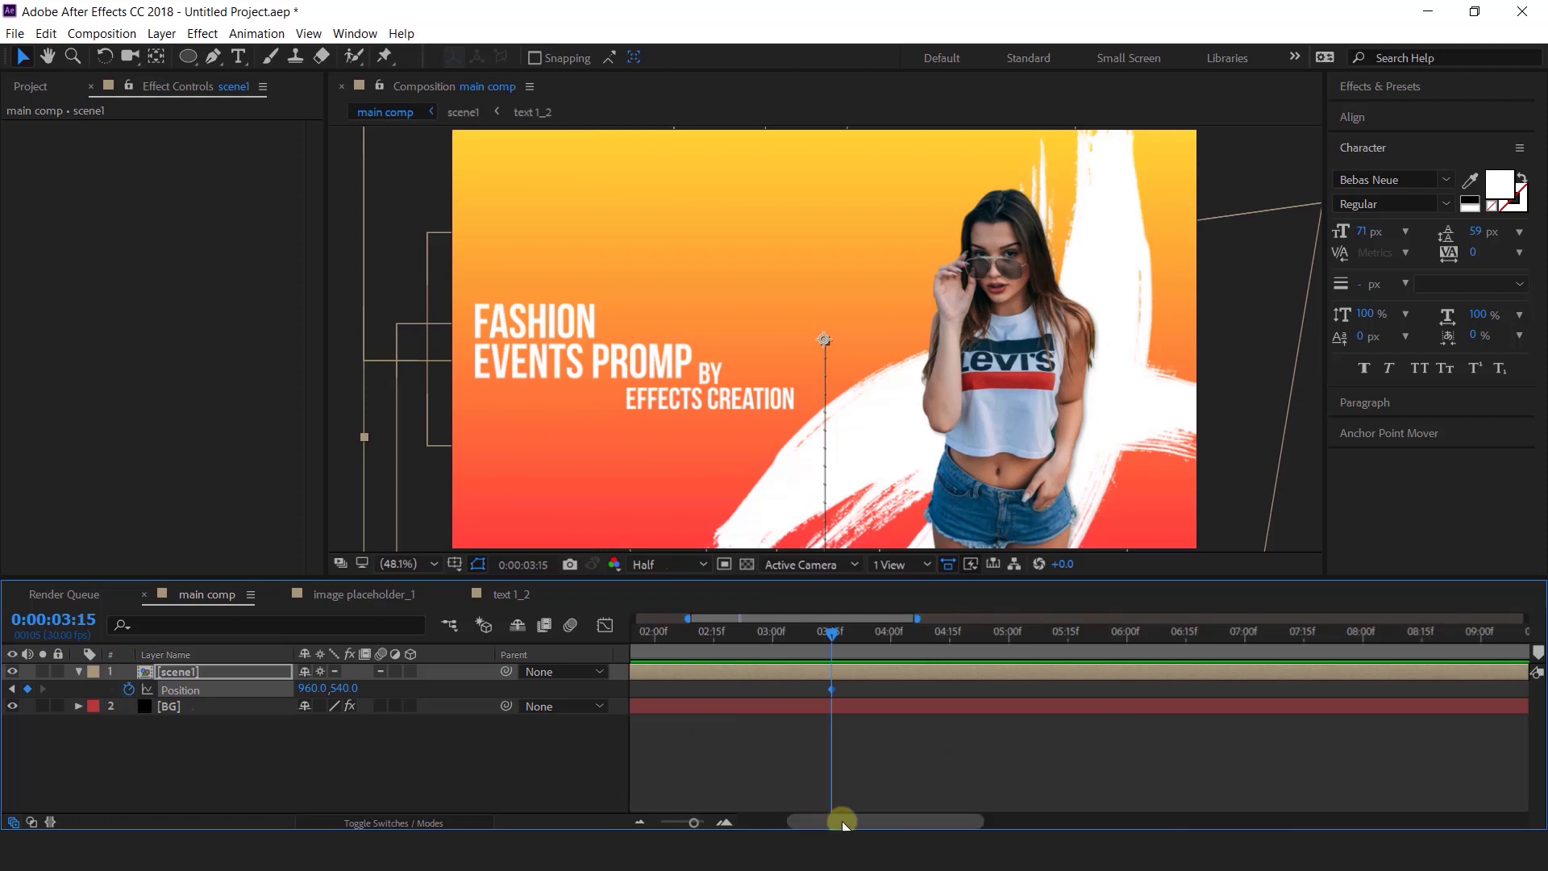
left_click_drag(842, 821, 792, 821)
left_click_drag(1058, 631, 1153, 637)
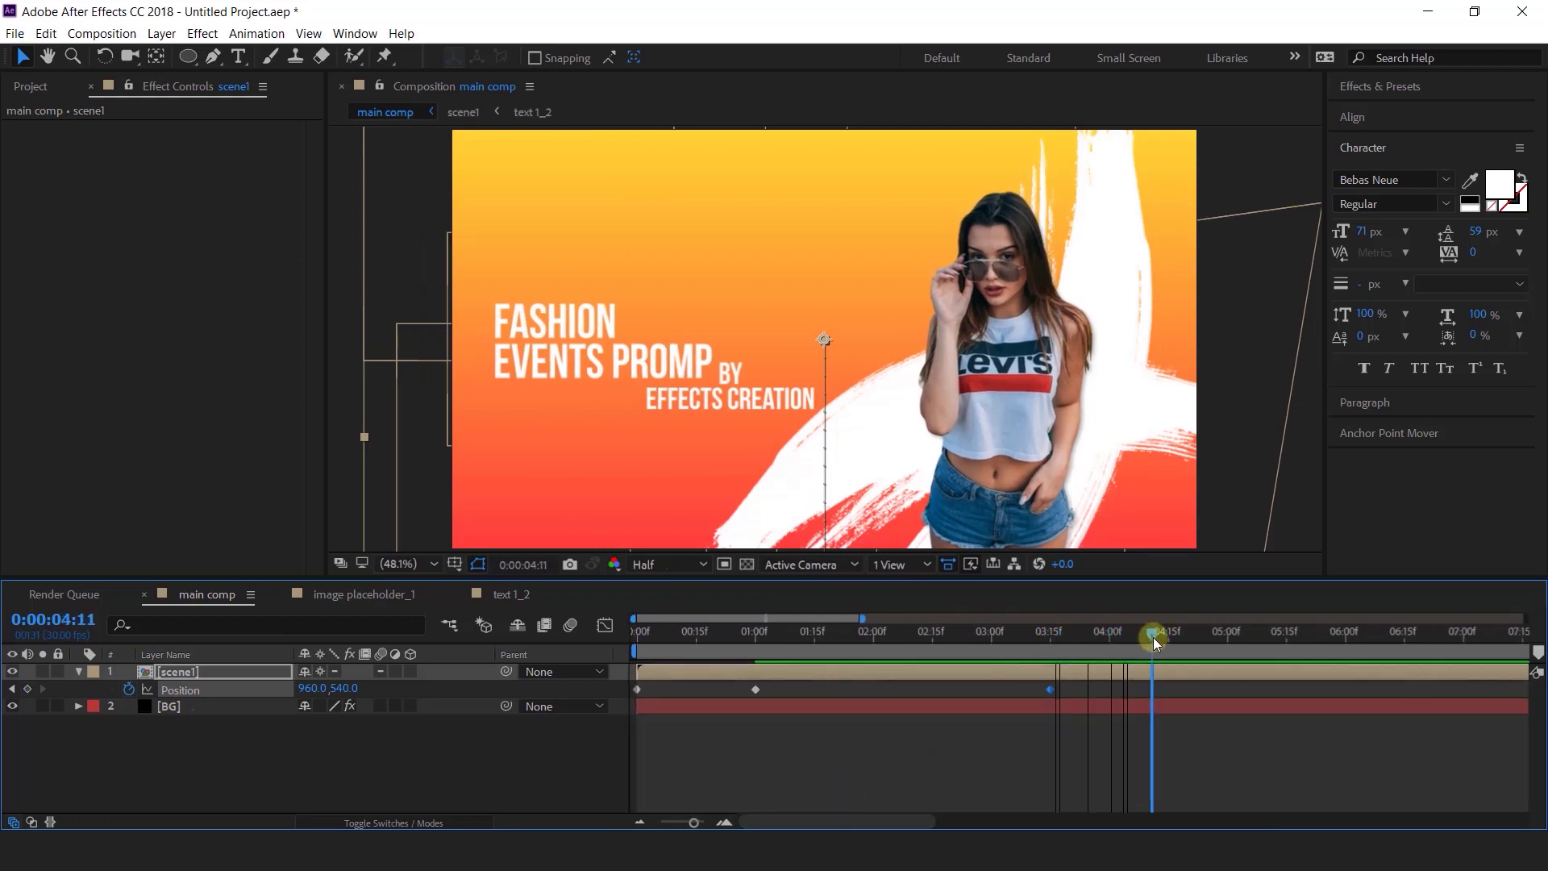
left_click_drag(312, 689, 535, 715)
- Apply Easy Ease to all four Position keyframes of scene1
left_click_drag(1197, 686, 597, 692)
right_click(755, 689)
mouse_move(795, 676)
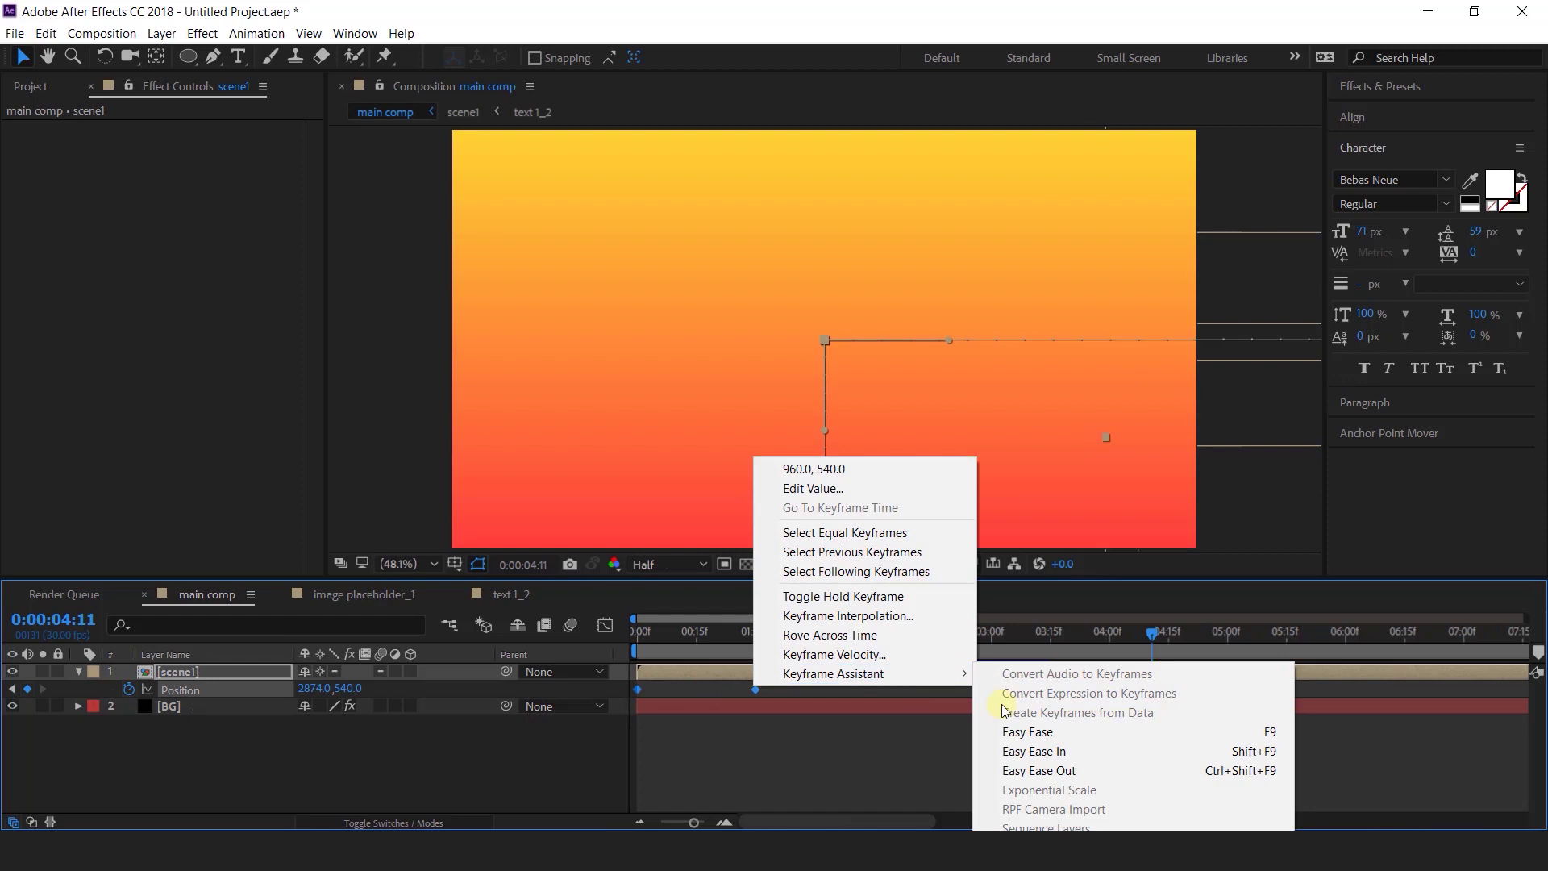
left_click(1067, 732)
- Reshape scene1's Position speed curve to peak at the entrance's start and the exit's end, and preview the animation
left_click(599, 617)
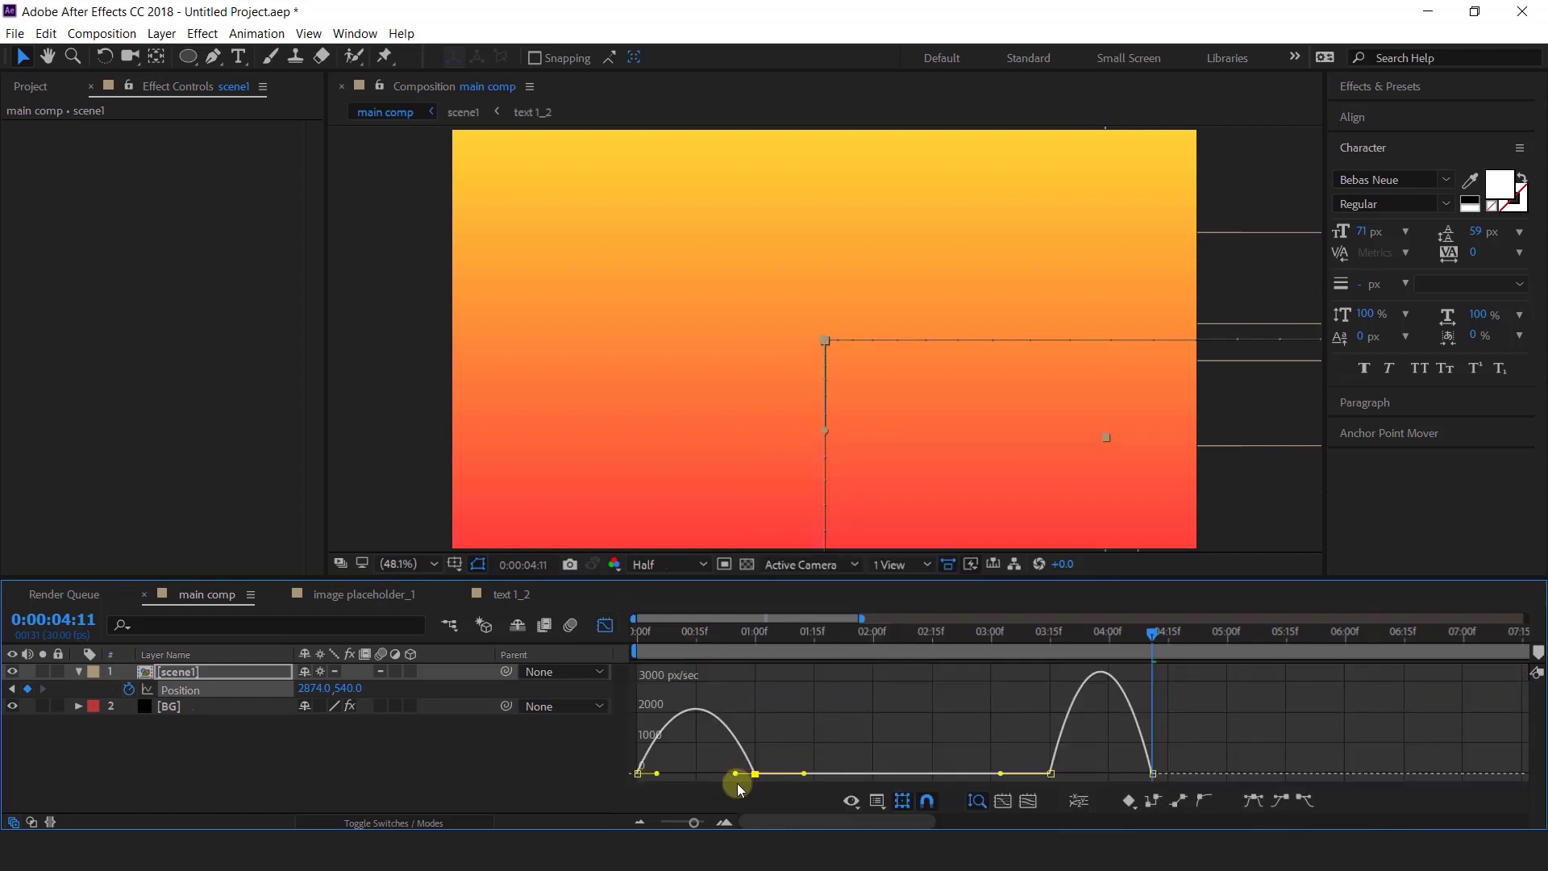
left_click_drag(657, 773, 635, 774)
left_click_drag(1023, 736, 1144, 776)
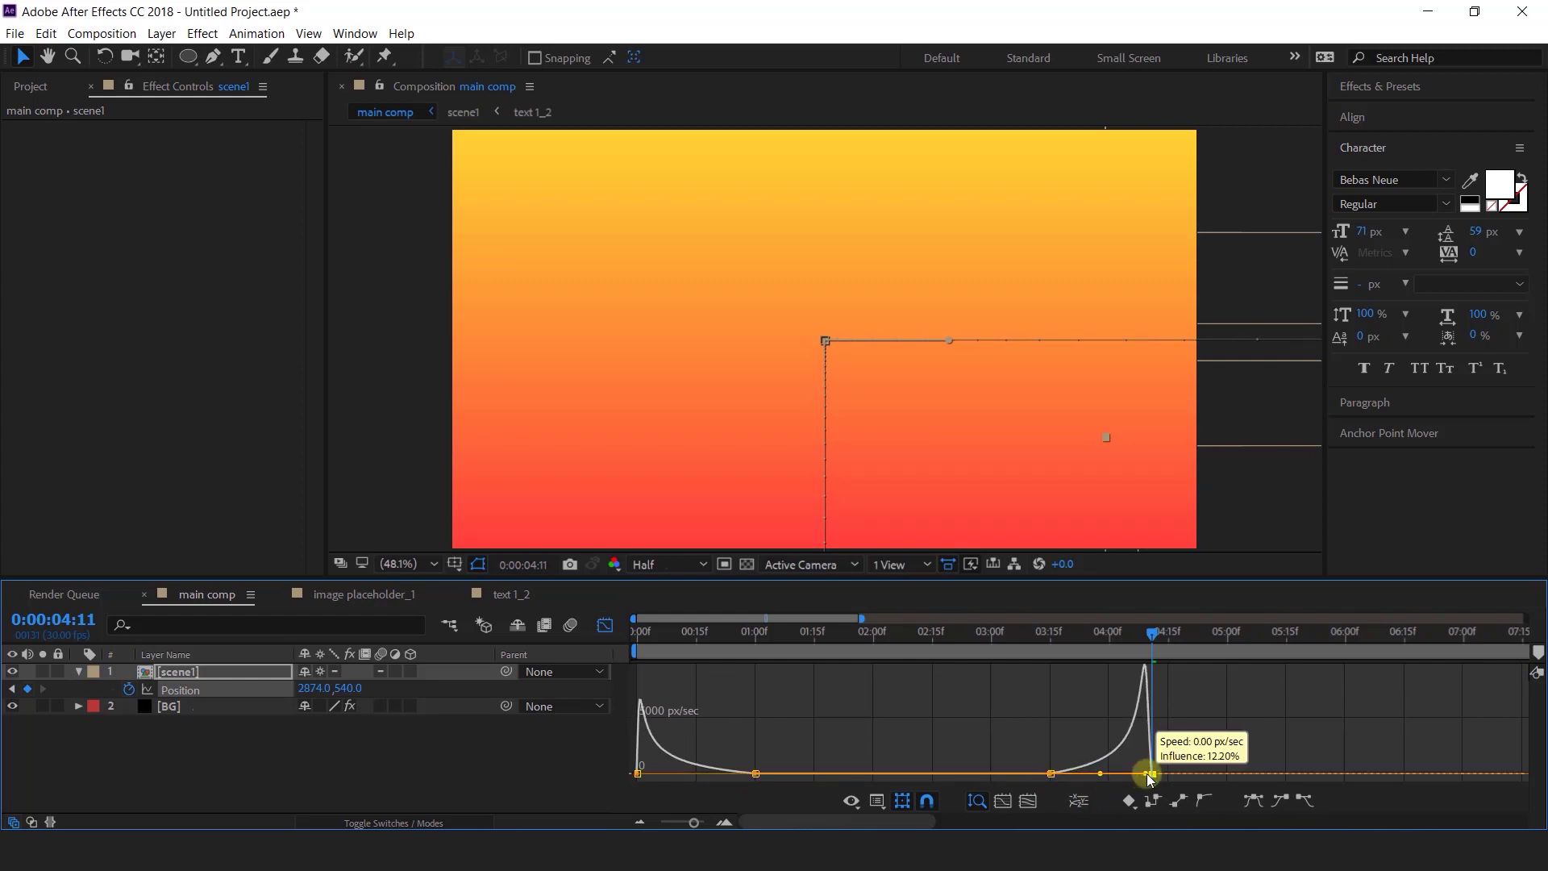
left_click(605, 625)
key("minus")
left_click(930, 746)
key("Home")
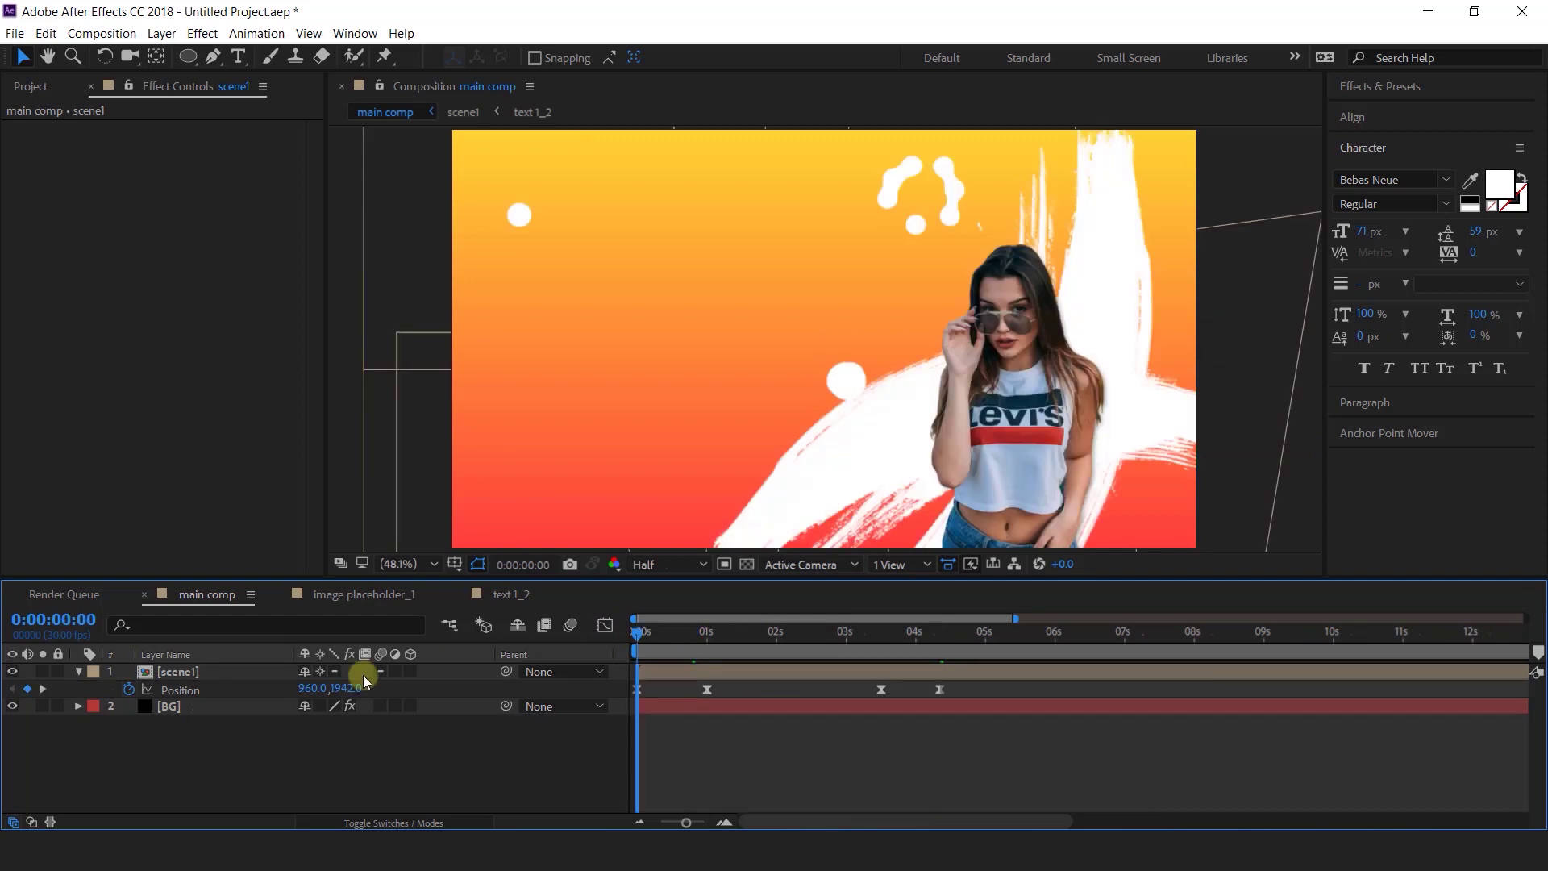
key("space")
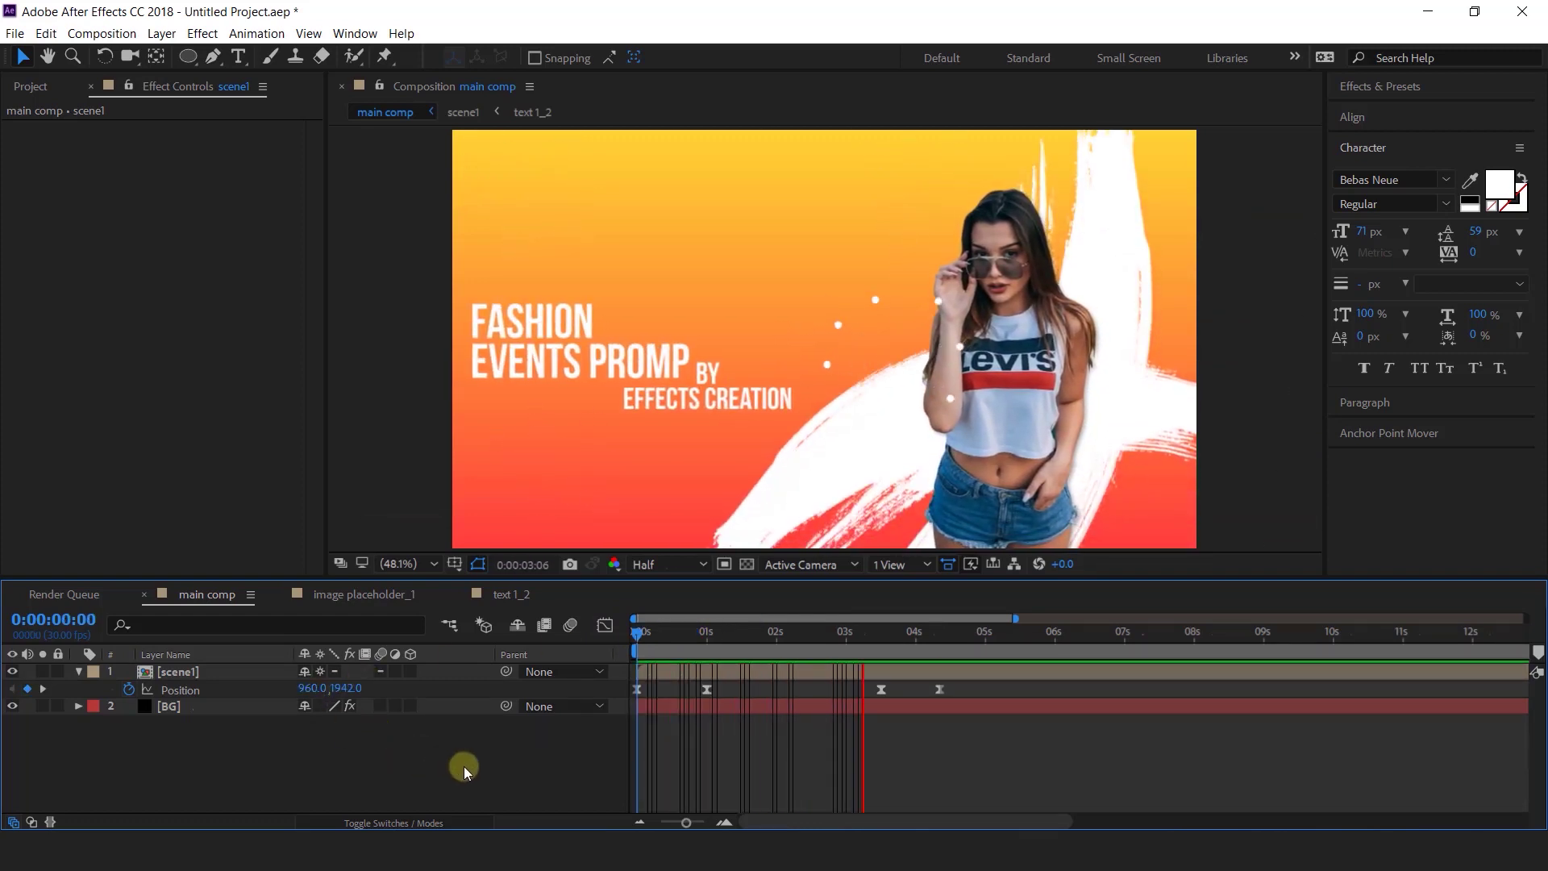
left_click_drag(864, 634, 742, 648)
key("space")
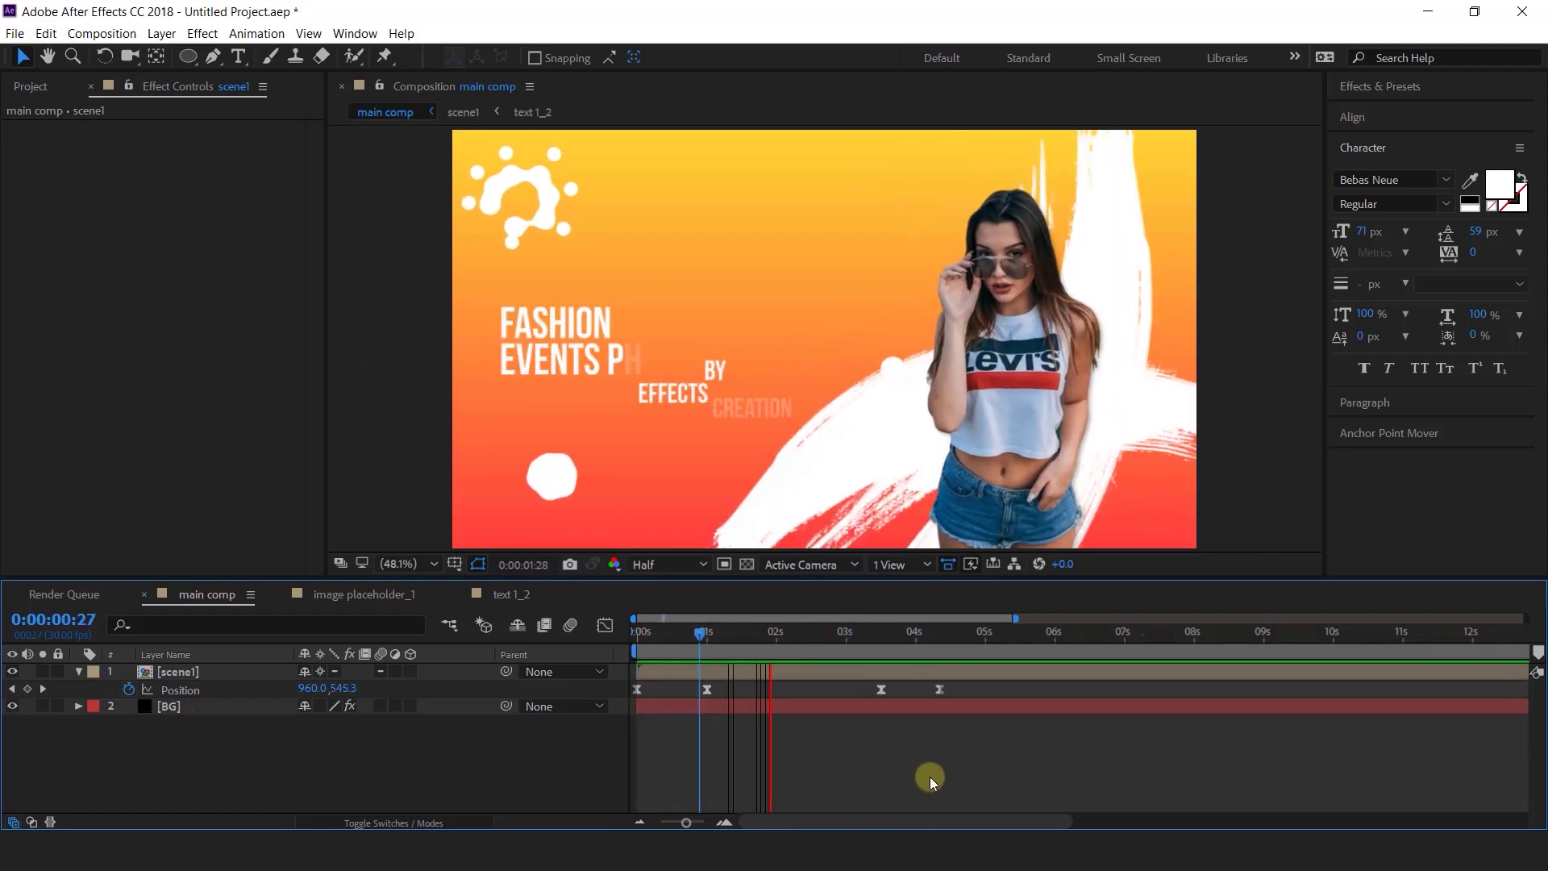